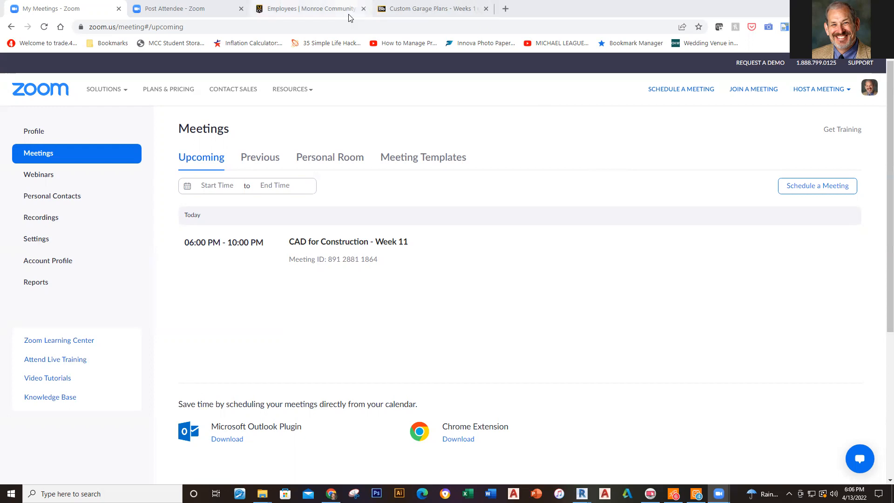
Switch to the course page Custom Garage Plans - Weeks 11 & 12 and open the Custom Garage - Construction Documents item
click(313, 13)
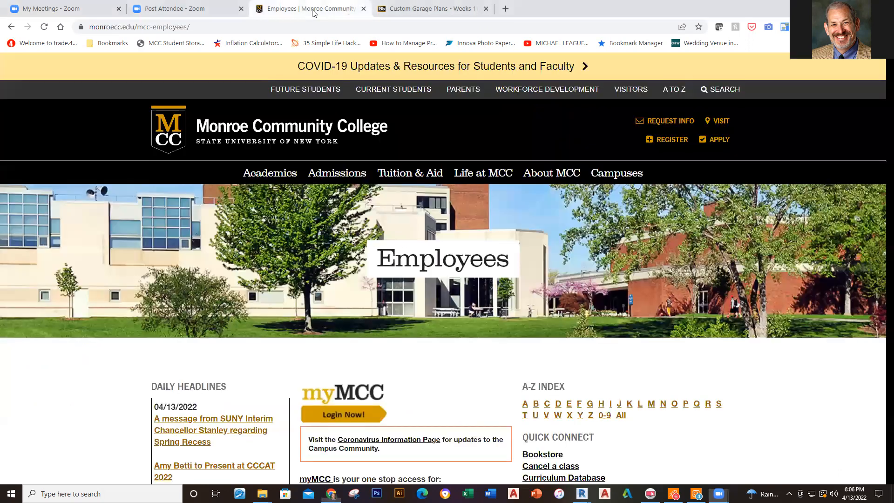
click(439, 13)
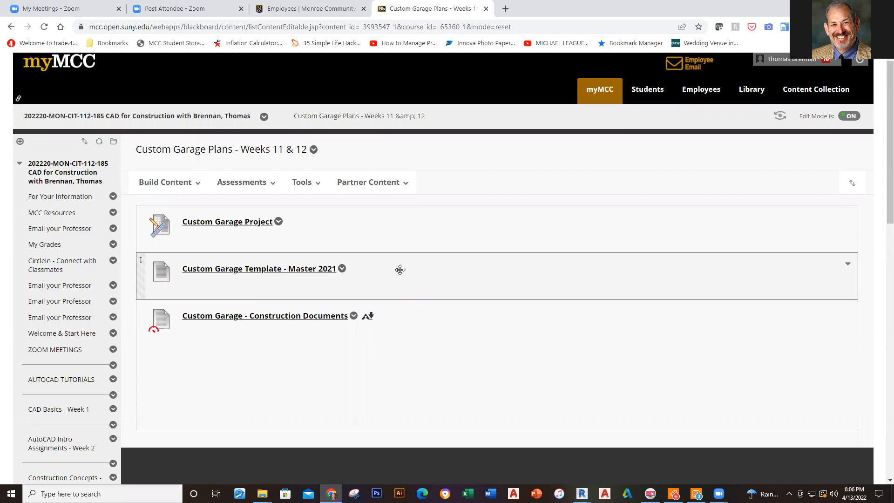
click(329, 319)
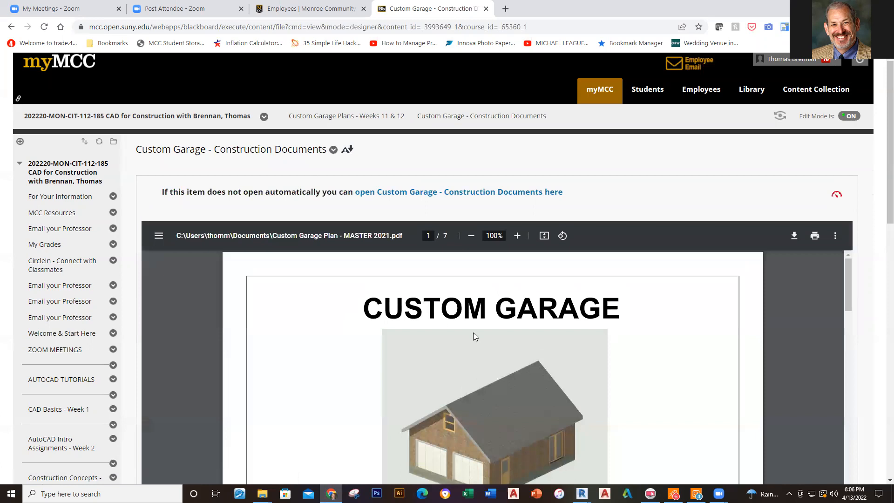
Examine the custom garage PDF set from the cover sheet through the floor plans, elevations, foundation plan, wall section and schedules
scroll(881, 210, down, 2)
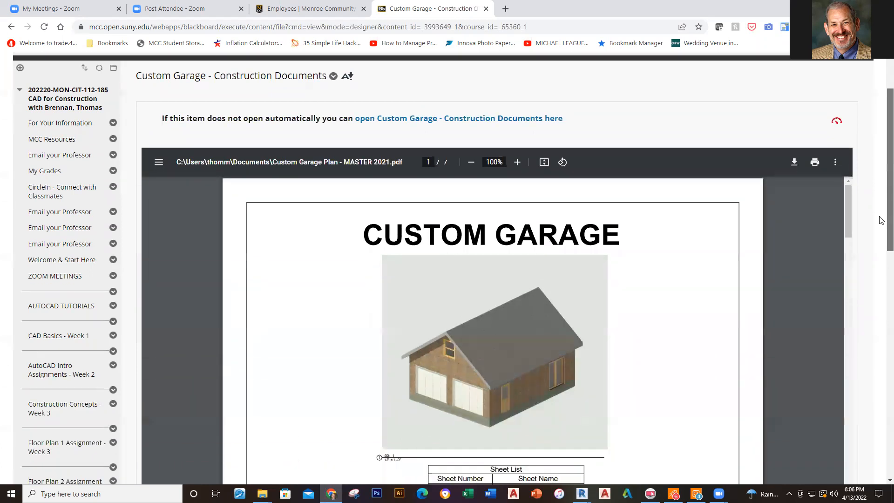
scroll(881, 242, down, 1)
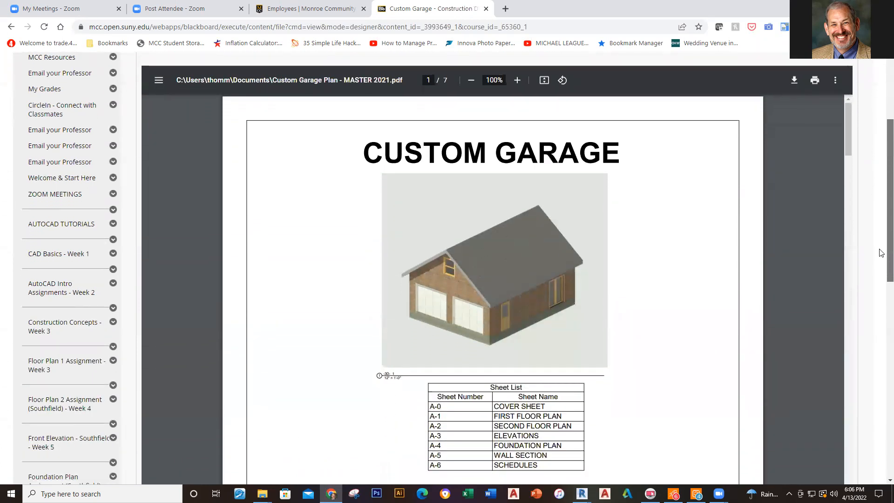
scroll(881, 254, down, 1)
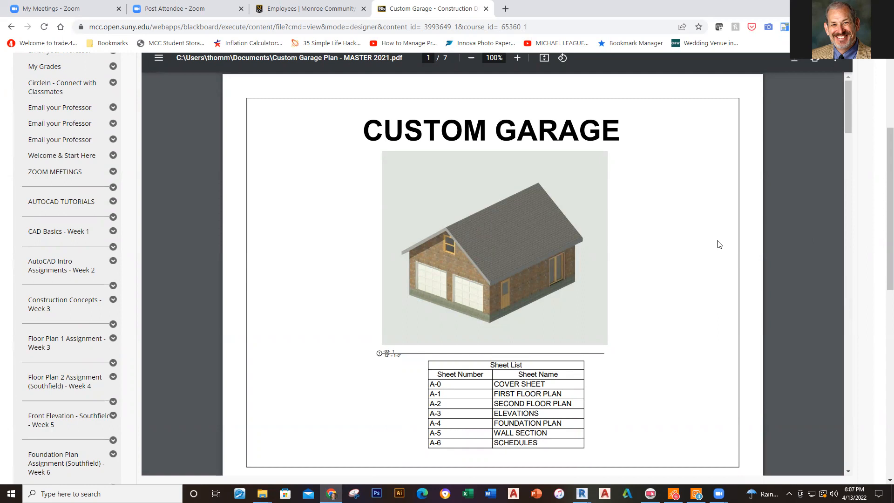
scroll(719, 244, down, 9)
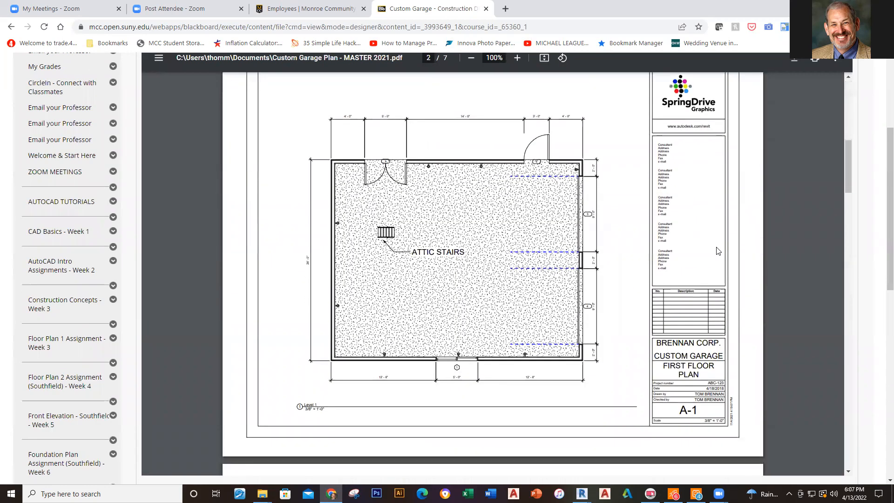
scroll(718, 251, up, 1)
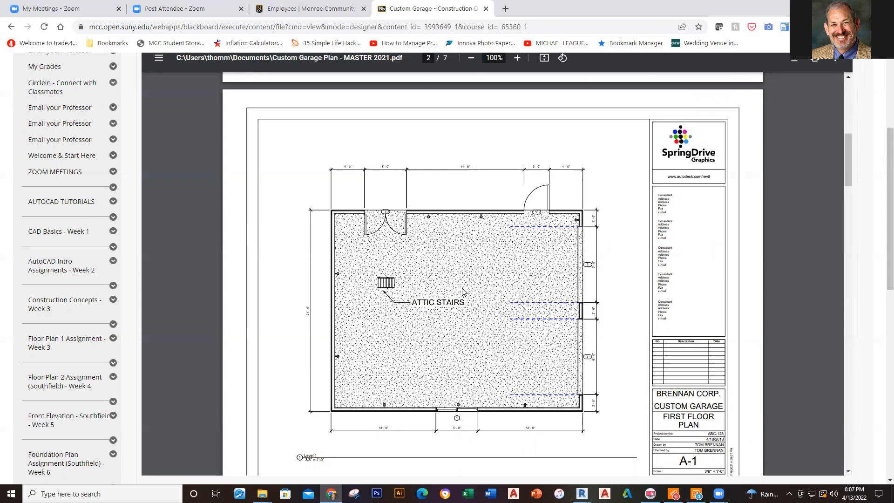
scroll(462, 291, down, 8)
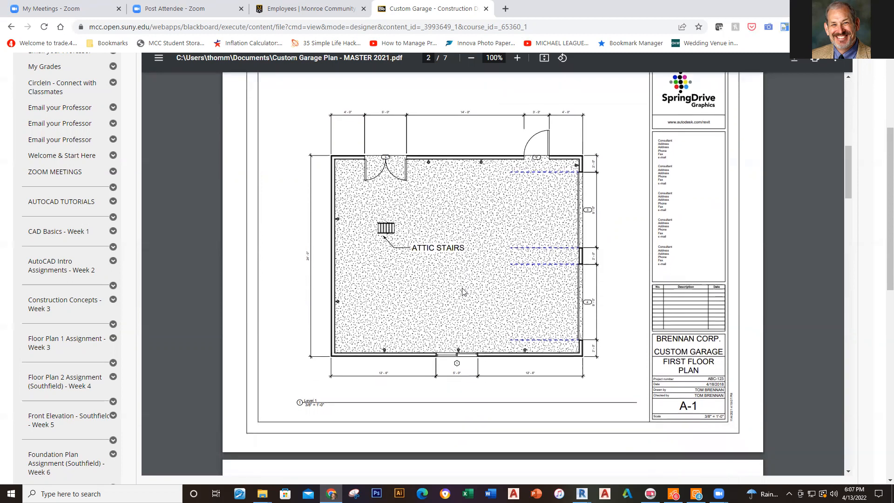
scroll(462, 292, down, 2)
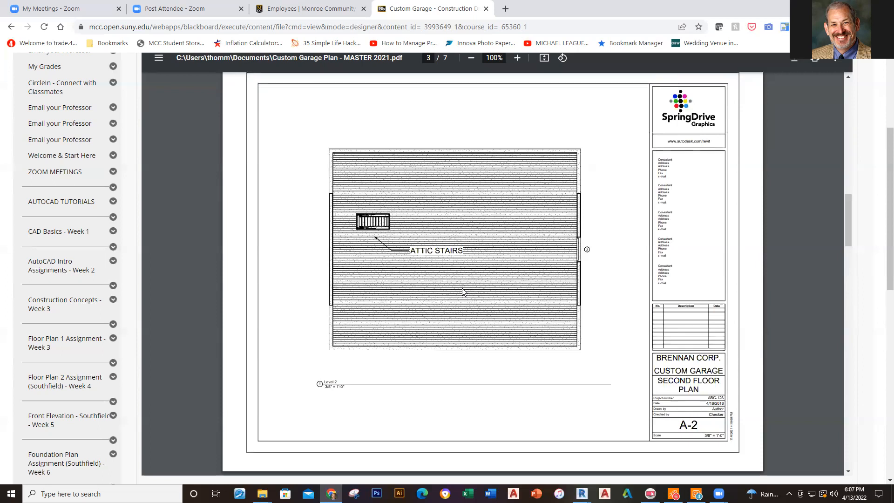
scroll(462, 292, down, 8)
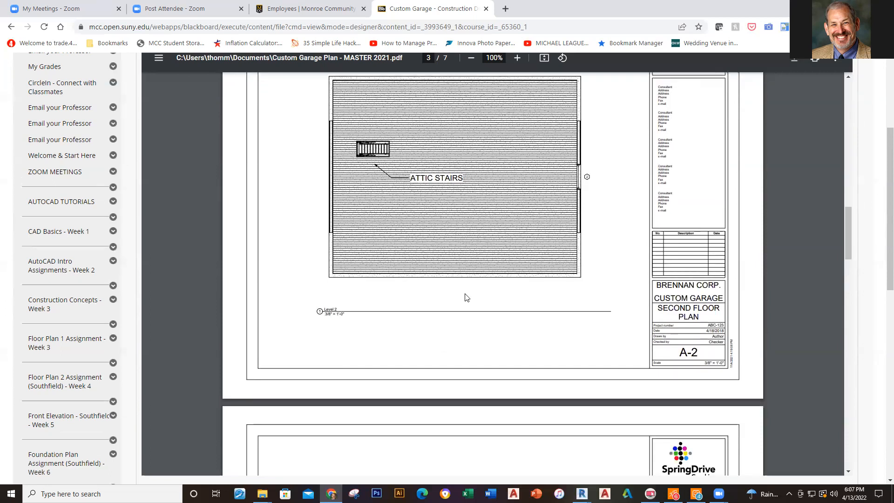
scroll(472, 303, down, 1)
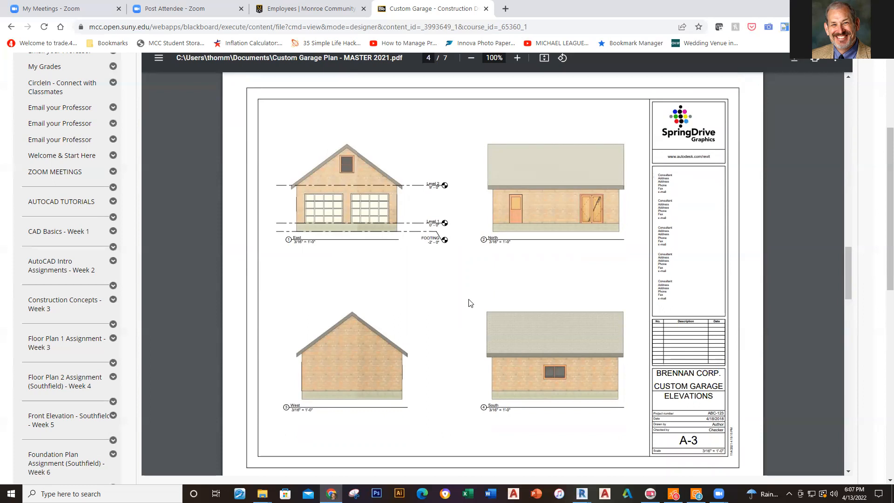
scroll(470, 302, down, 7)
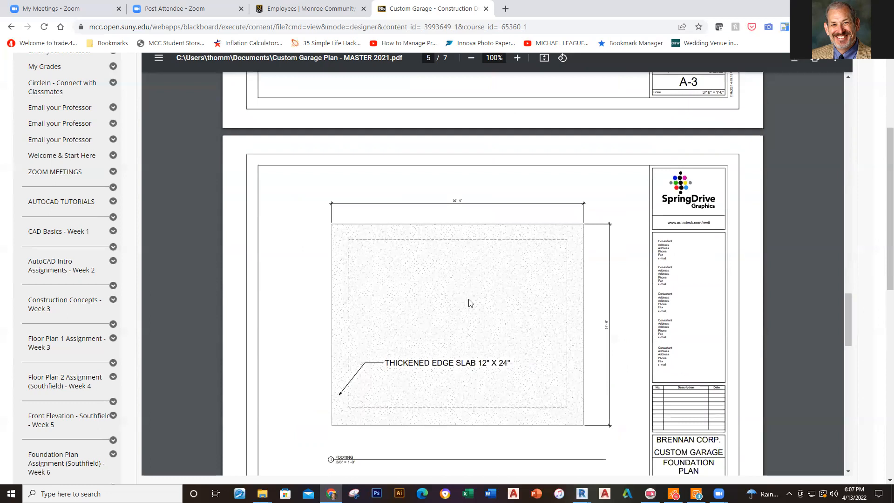
scroll(470, 303, down, 10)
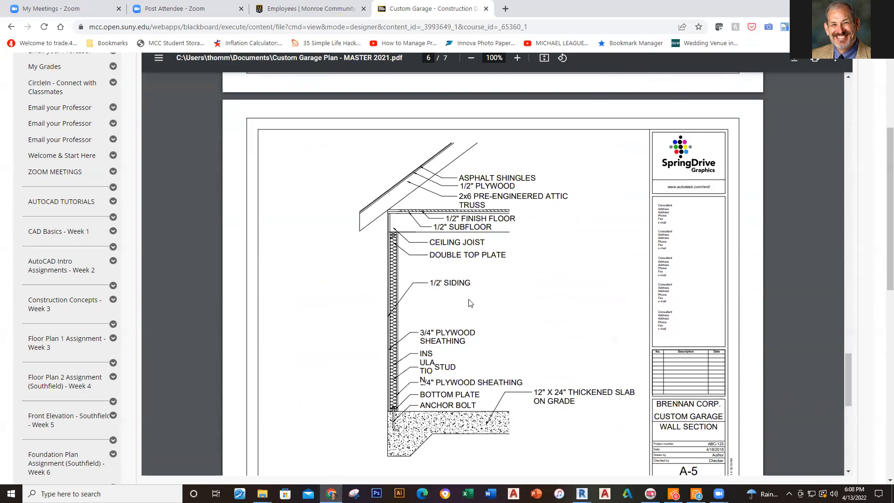
scroll(470, 302, down, 8)
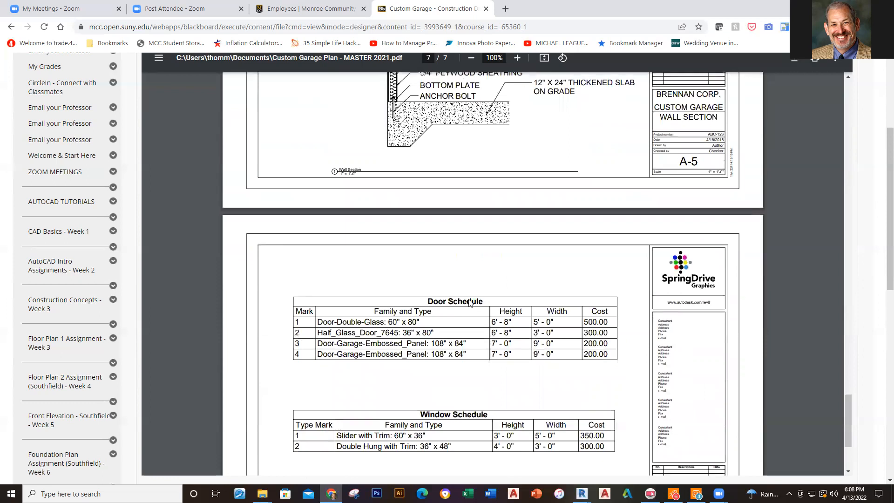
scroll(469, 303, down, 1)
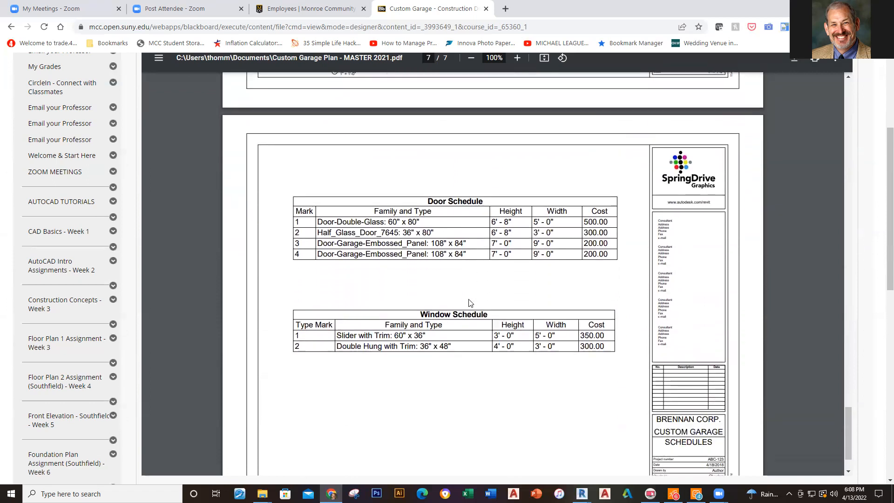
Look back through the garage PDF from the schedules past the elevations and floor plans to the cover sheet
scroll(470, 303, up, 15)
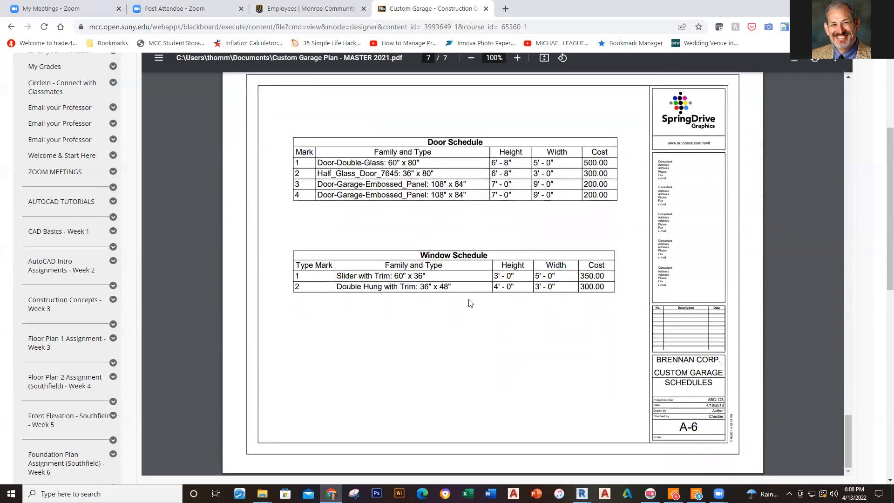
scroll(469, 303, up, 7)
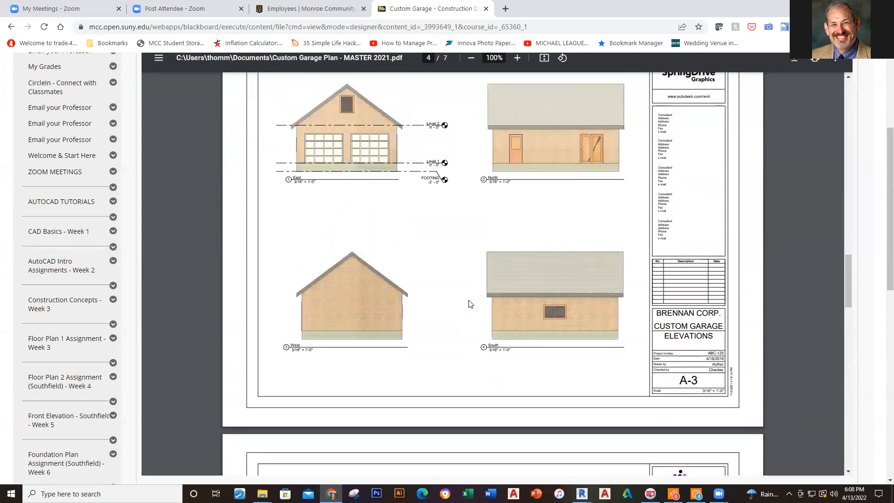
scroll(469, 303, up, 6)
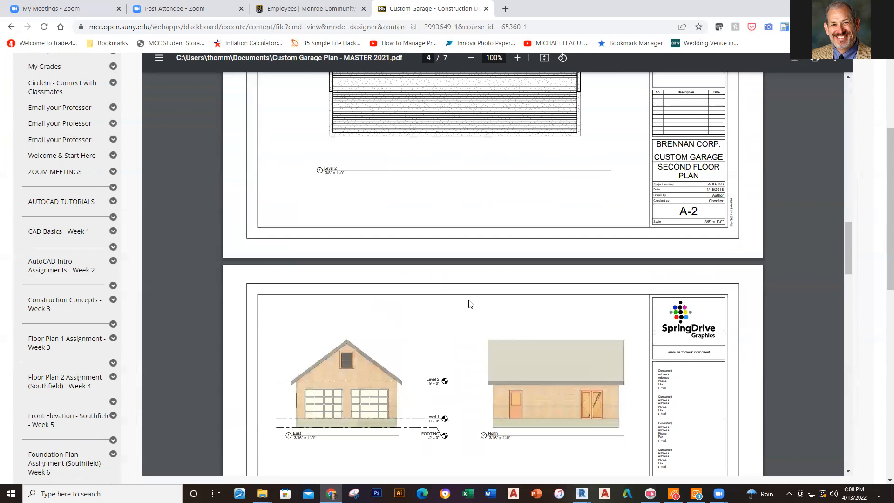
scroll(470, 303, up, 6)
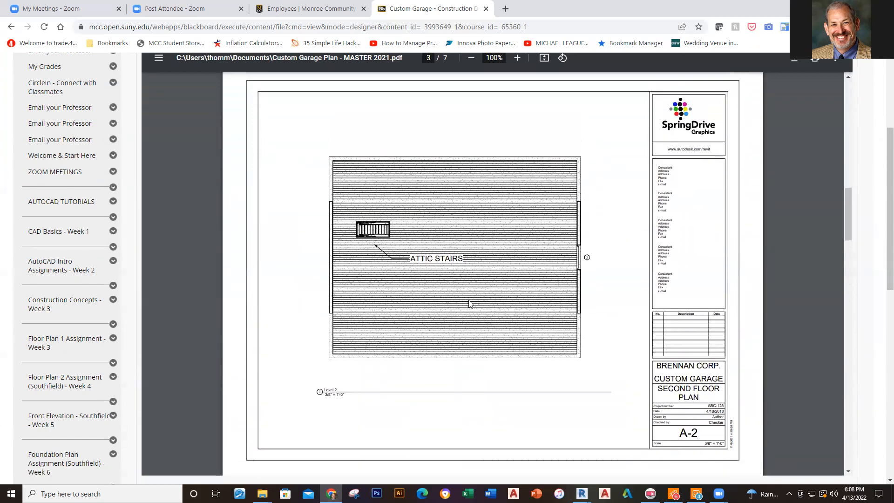
scroll(469, 303, up, 12)
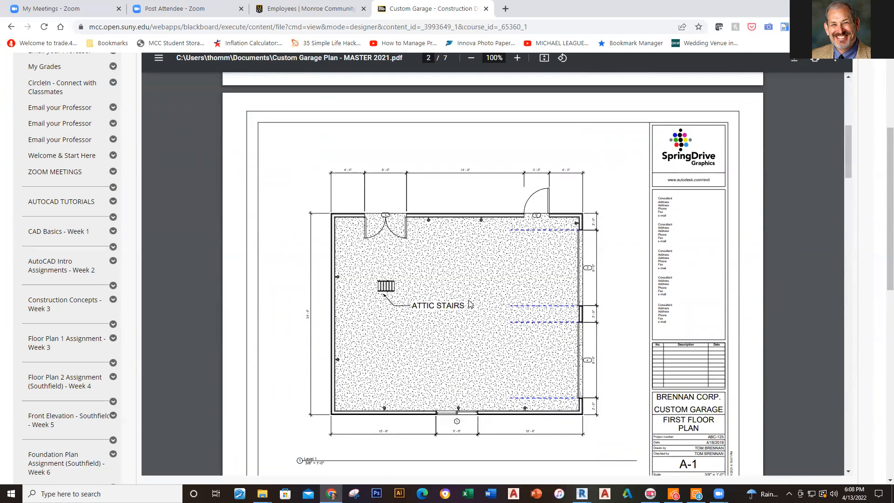
scroll(469, 303, up, 5)
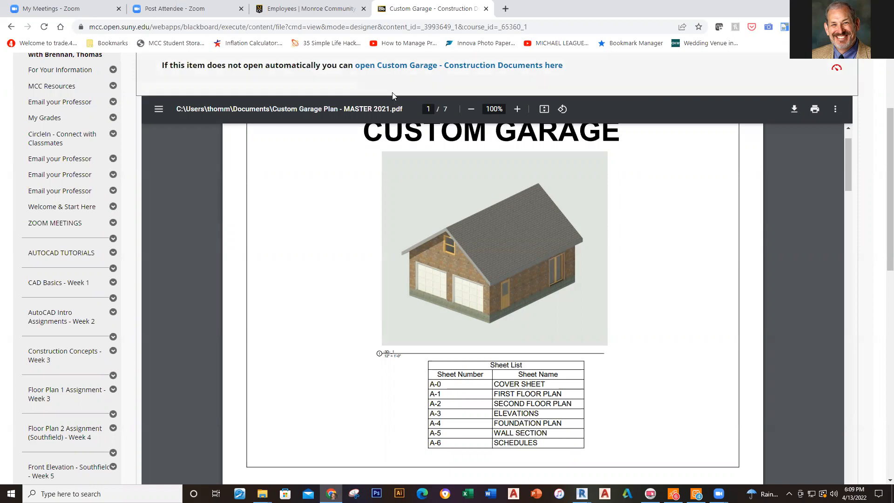
Return to the Custom Garage Plans list and download the Custom Garage Template - Master 2021 file
click(10, 27)
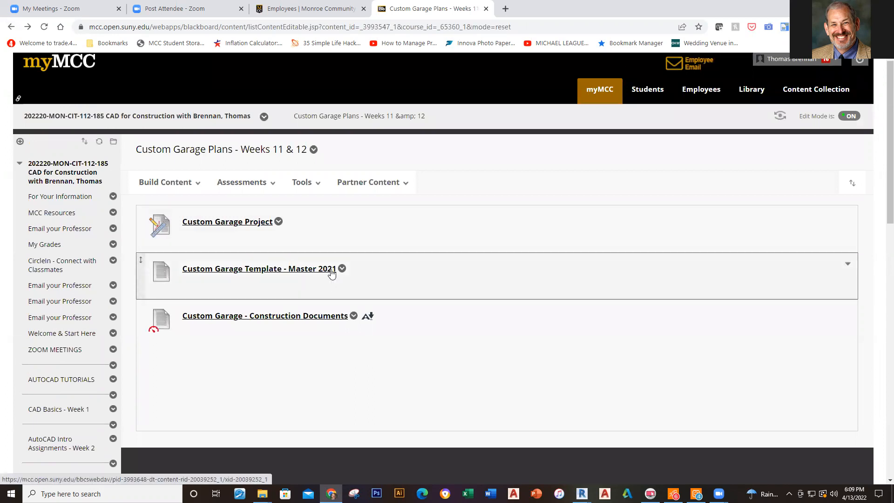
click(331, 270)
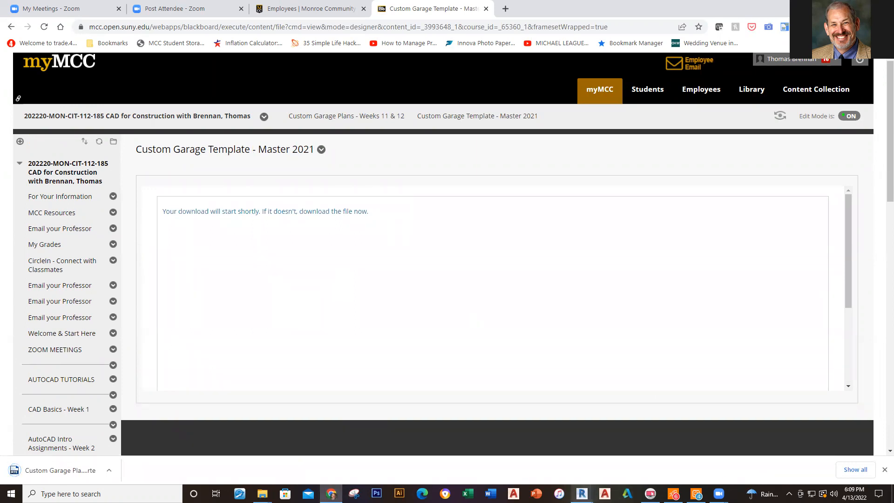
Switch to Revit with the Custom Garage Plan - MASTER 2021 project and dismiss the Enscape welcome window
mouse_move(581, 494)
click(568, 473)
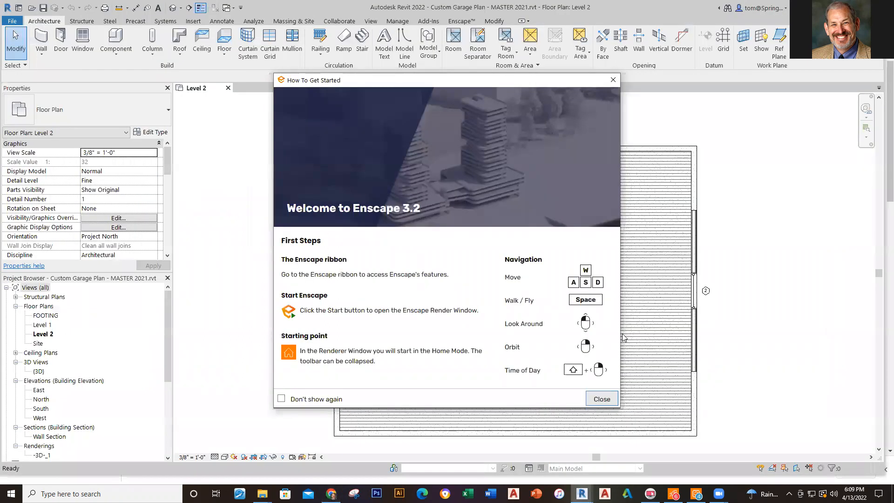
click(612, 79)
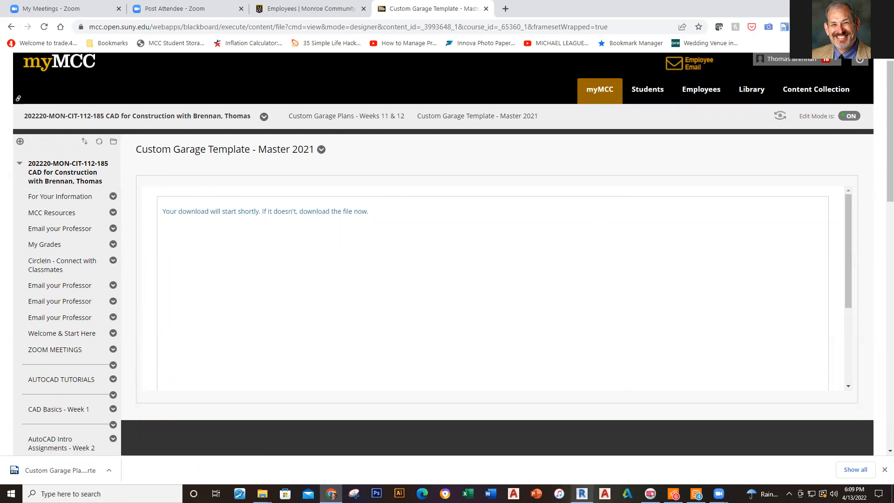
click(581, 493)
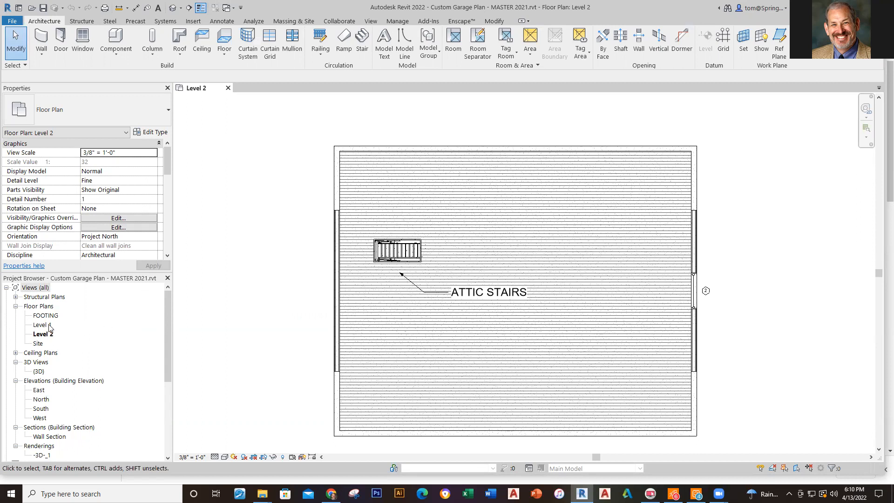
Open the Level 1 floor plan and fit the whole garage plan with its dimensions in view
double_click(42, 324)
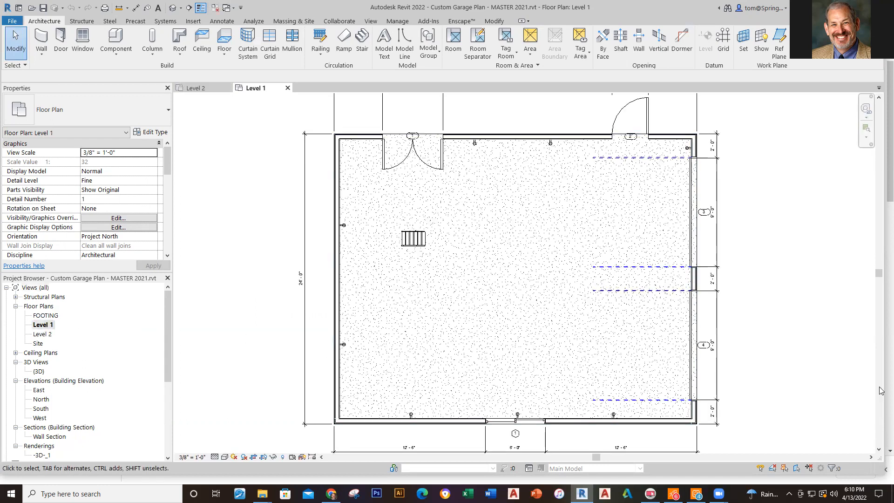
scroll(822, 271, down, 1)
mouse_move(823, 270)
middle_down()
mouse_move(804, 293)
mouse_move(764, 284)
middle_up()
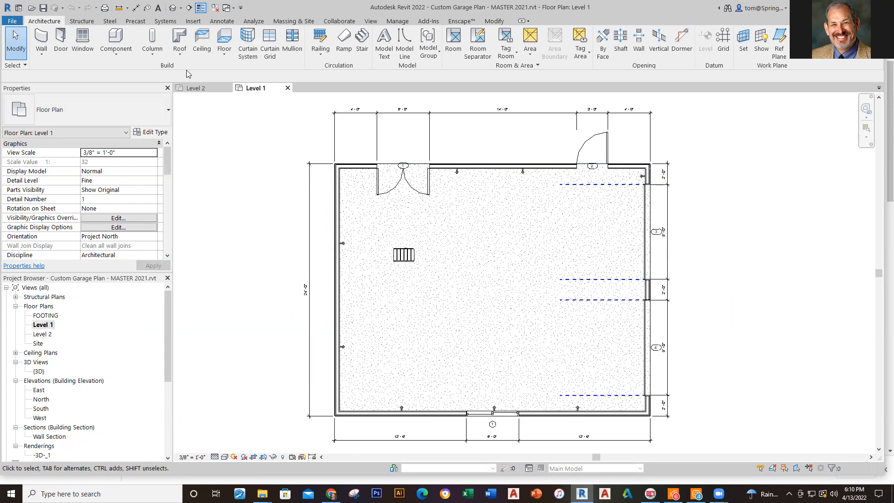
Place a perspective camera inside the garage's southwest corner, aimed northeast past the upper garage door
click(181, 9)
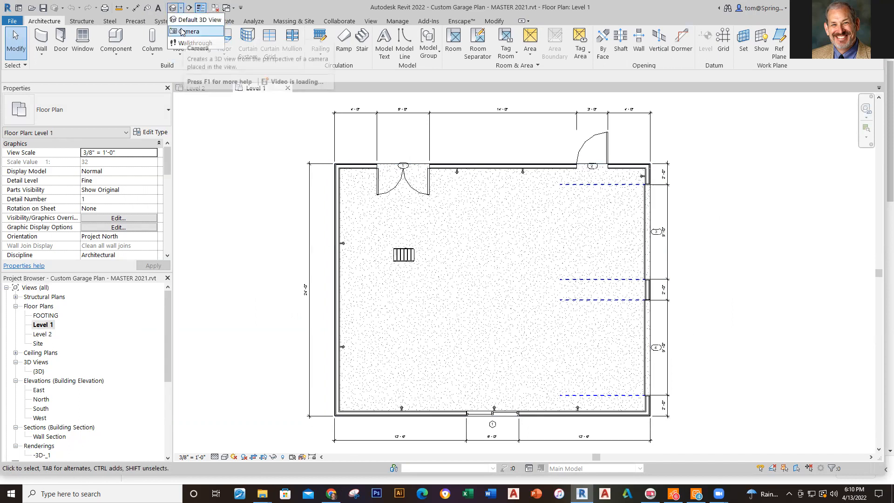
click(181, 32)
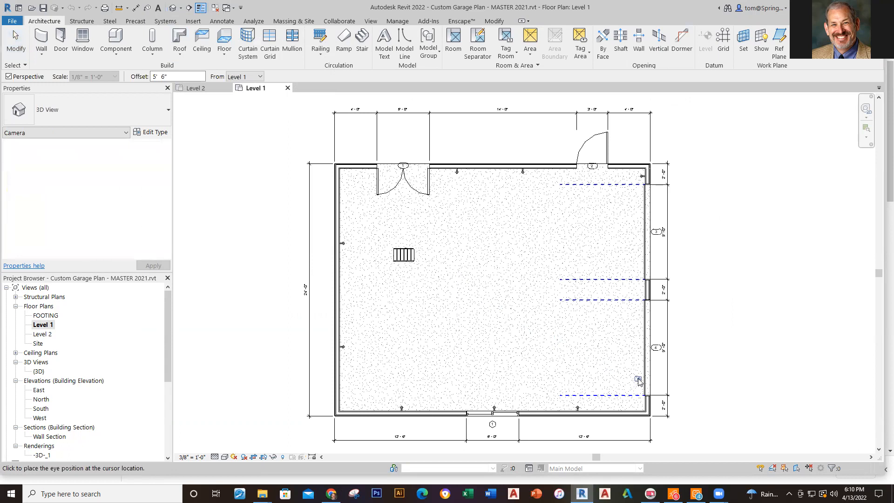
click(351, 399)
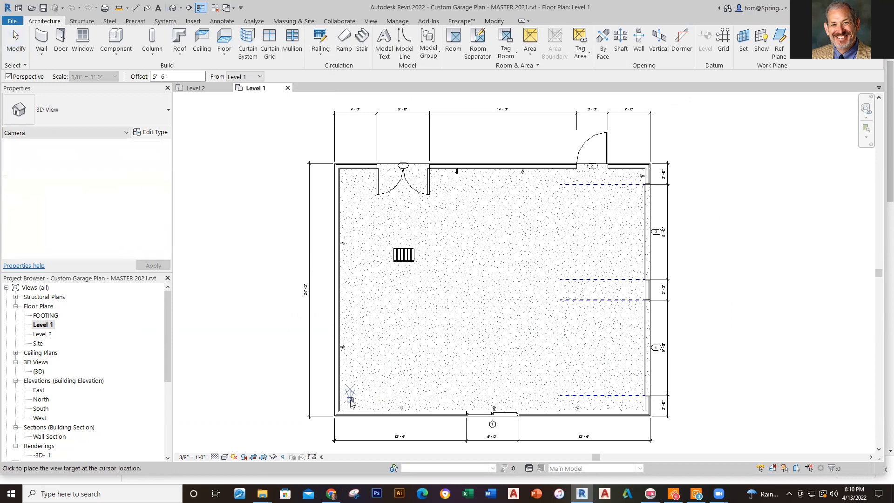
click(677, 189)
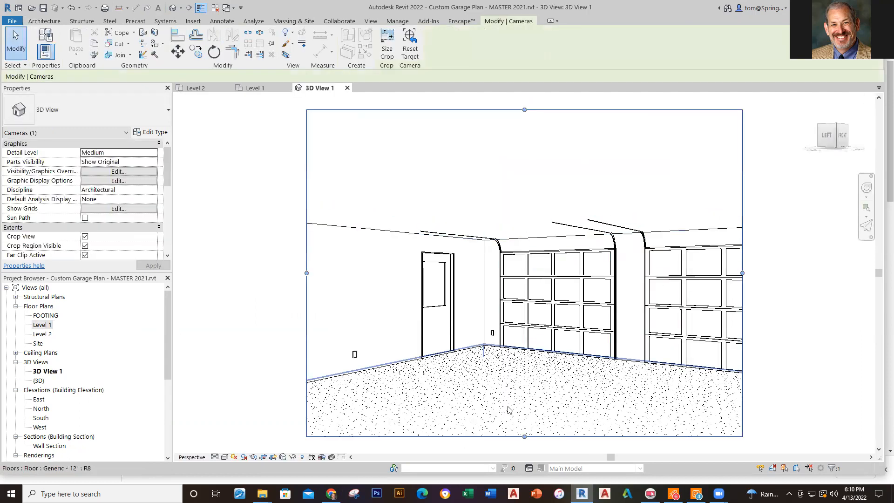
Extend the garage camera view's crop region farther out along its left and lower edges
drag(307, 273, 257, 273)
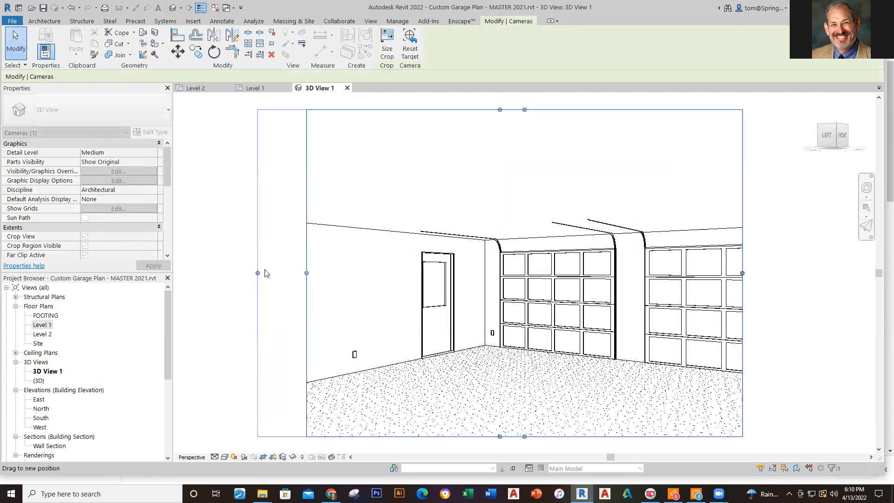
scroll(803, 259, down, 1)
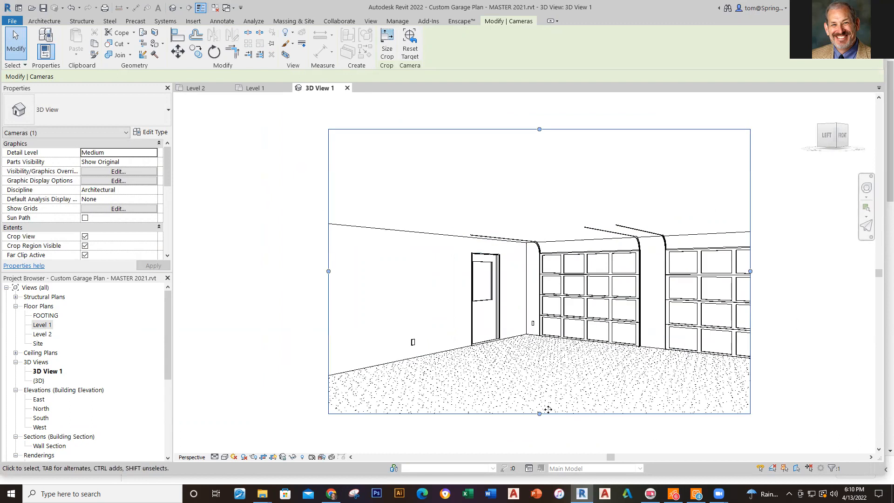
drag(539, 413, 540, 435)
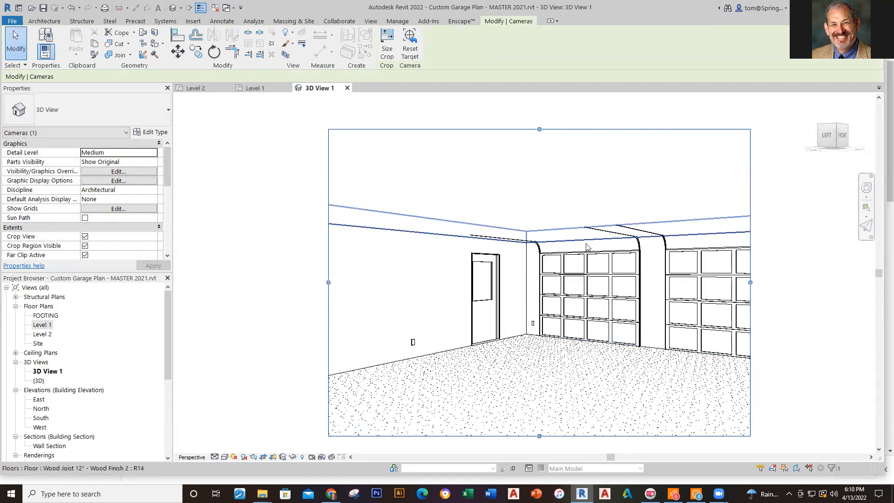
Launch the Enscape live rendering of 3D View 1 and turn the view toward the attic ladder
click(461, 21)
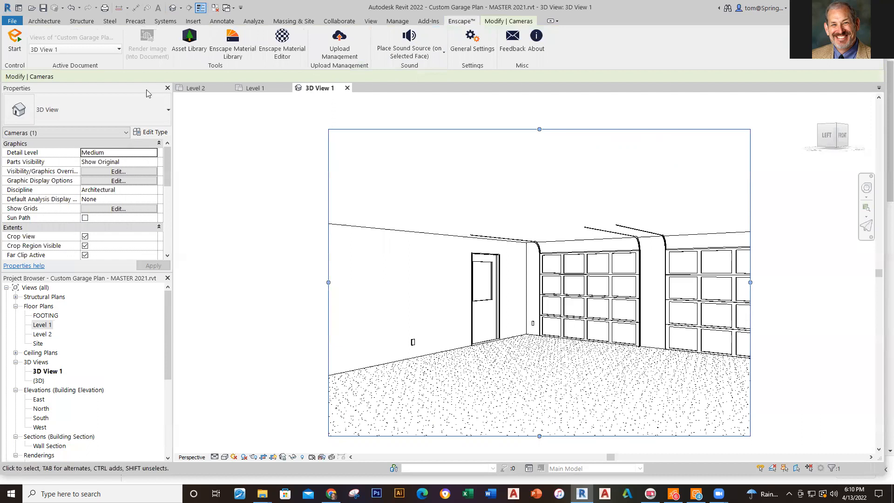
click(15, 46)
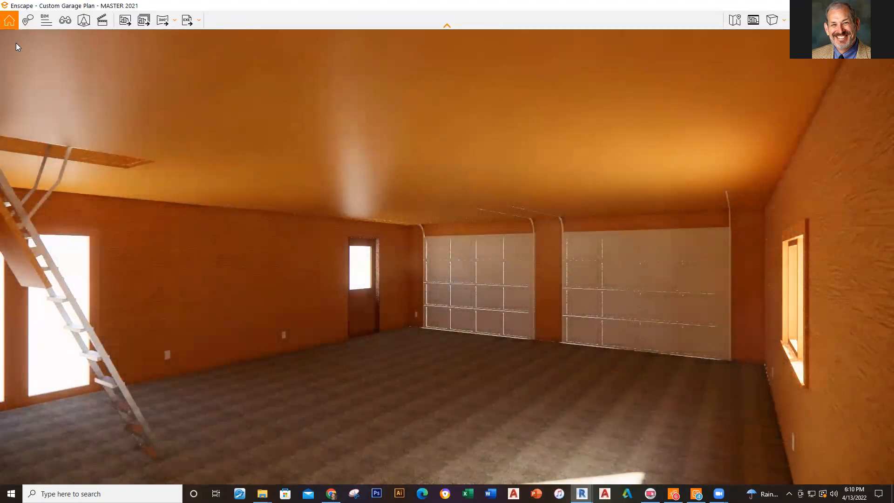
drag(435, 383, 444, 462)
drag(326, 340, 261, 286)
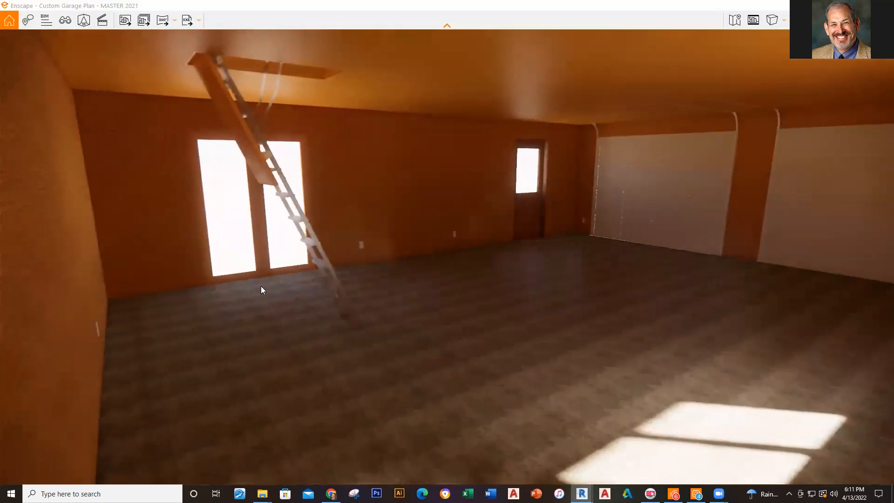
Examine the attic ladder, its ceiling hatch and the double doors up close in the rendering
scroll(261, 285, up, 3)
scroll(220, 249, up, 2)
scroll(219, 249, down, 3)
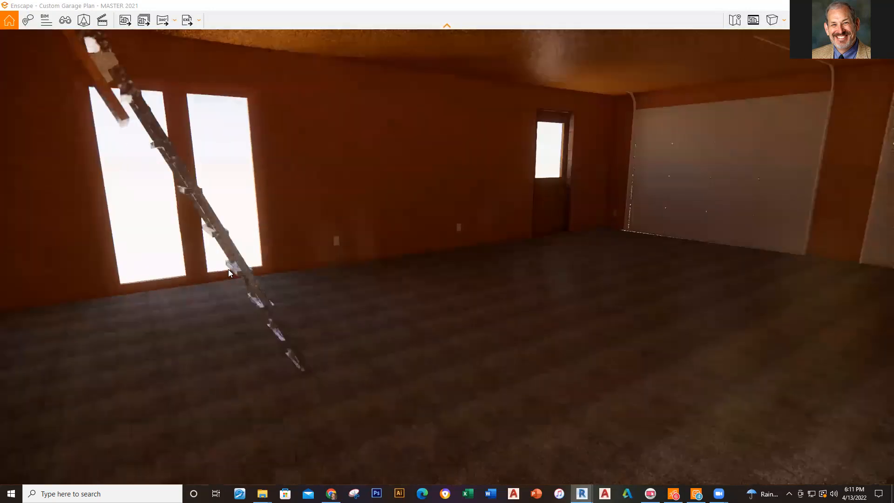
scroll(224, 269, up, 4)
drag(88, 335, 209, 426)
drag(247, 200, 255, 447)
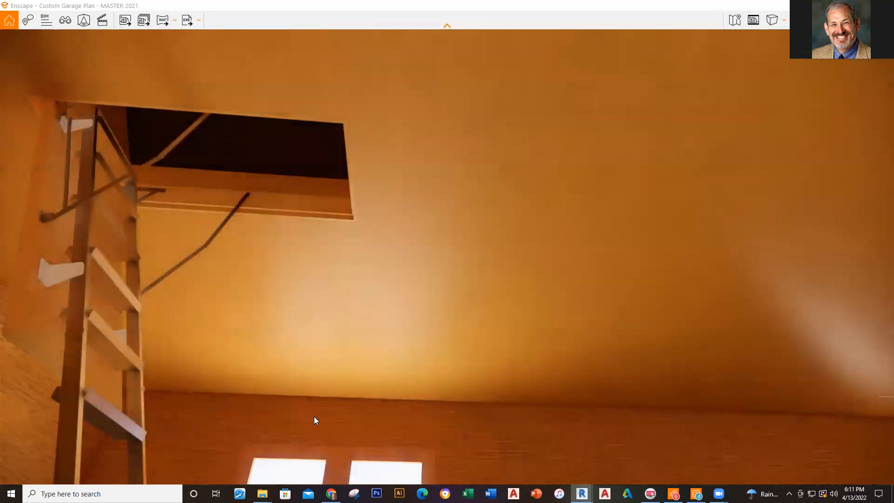
mouse_move(453, 447)
mouse_down()
mouse_move(518, 150)
mouse_move(528, 148)
mouse_move(510, 141)
mouse_up()
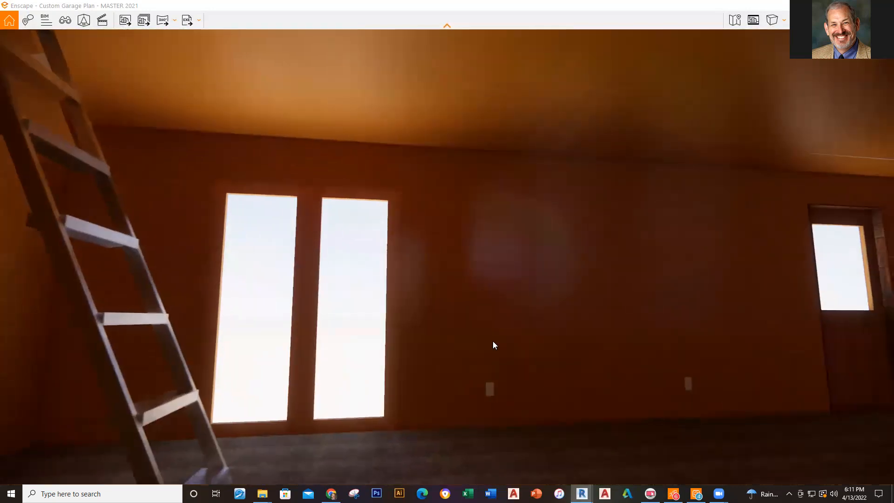
scroll(513, 438, up, 2)
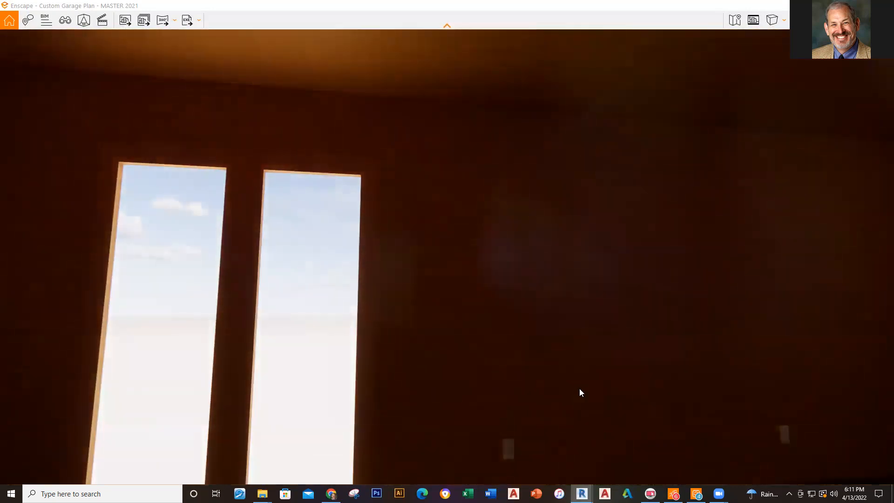
scroll(569, 388, down, 3)
Look around the rendered garage past the overhead doors and window, ending with a wide view of the ladder corner
drag(599, 376, 196, 318)
drag(549, 344, 117, 375)
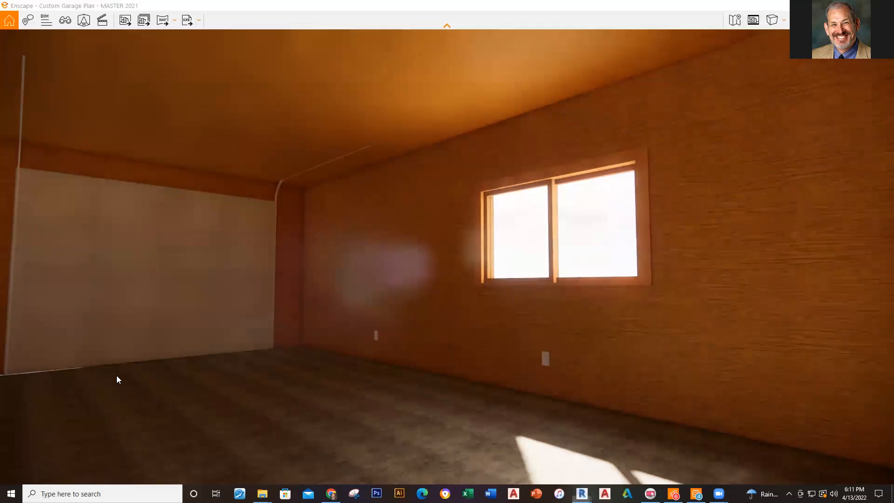
drag(219, 303, 30, 291)
drag(219, 302, 135, 307)
drag(255, 311, 108, 280)
drag(233, 272, 140, 258)
drag(162, 218, 55, 216)
drag(275, 224, 268, 193)
drag(311, 223, 316, 297)
scroll(315, 321, down, 4)
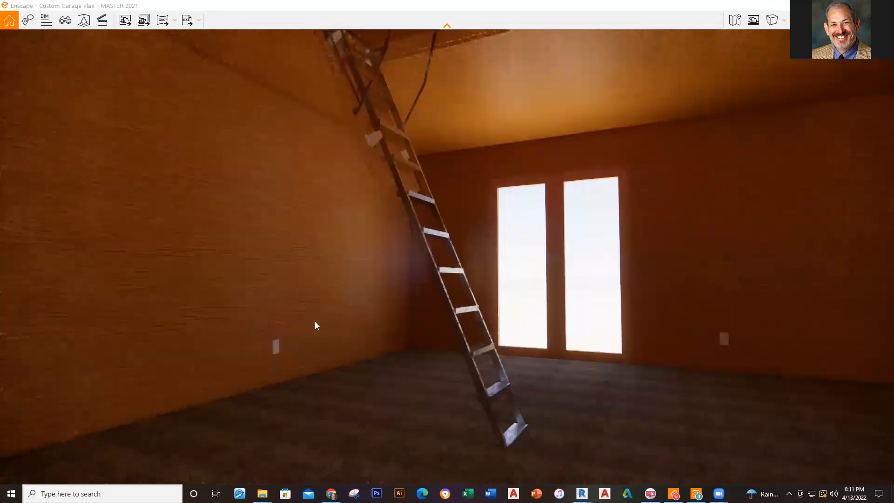
scroll(316, 326, down, 5)
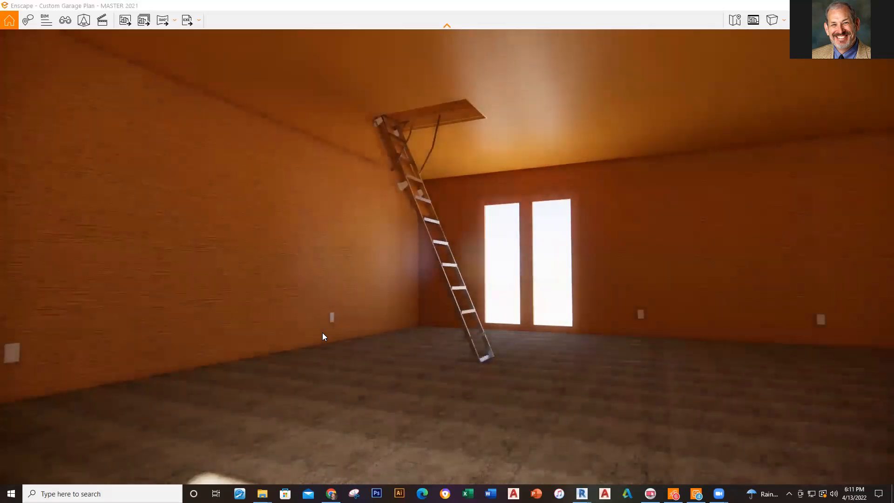
scroll(322, 334, down, 2)
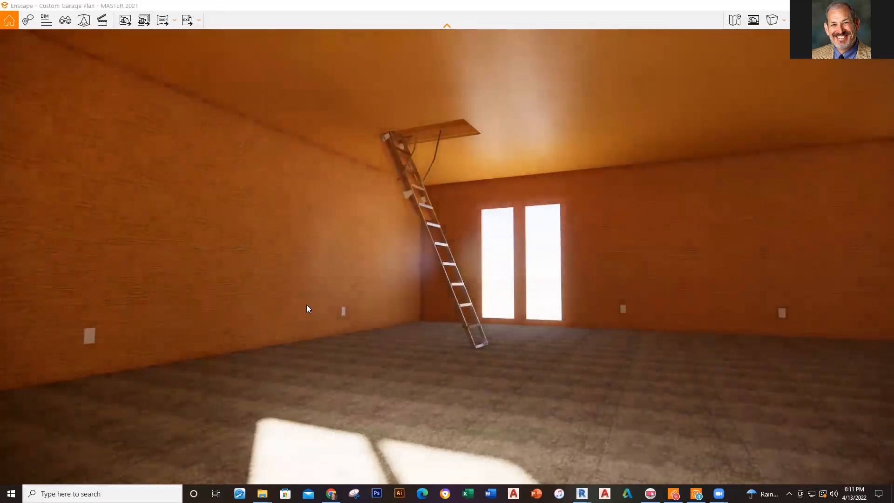
Switch back to Revit and try the Realistic visual style on 3D View 1
mouse_move(581, 493)
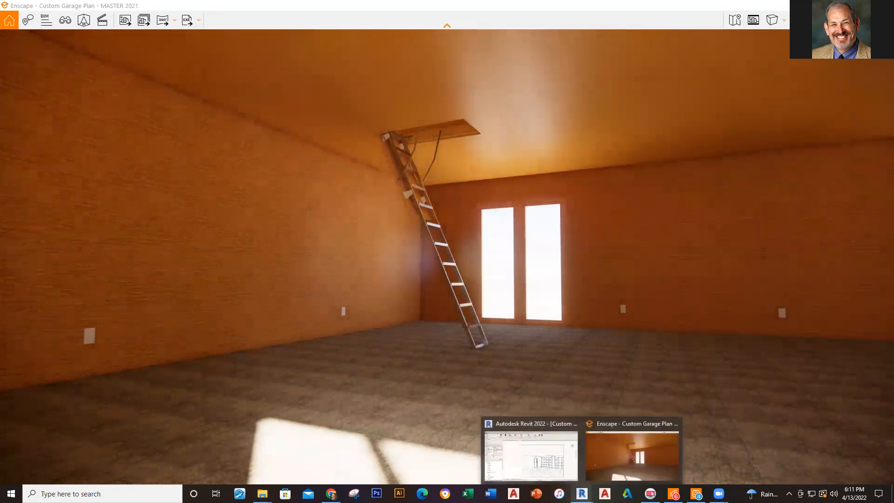
click(548, 472)
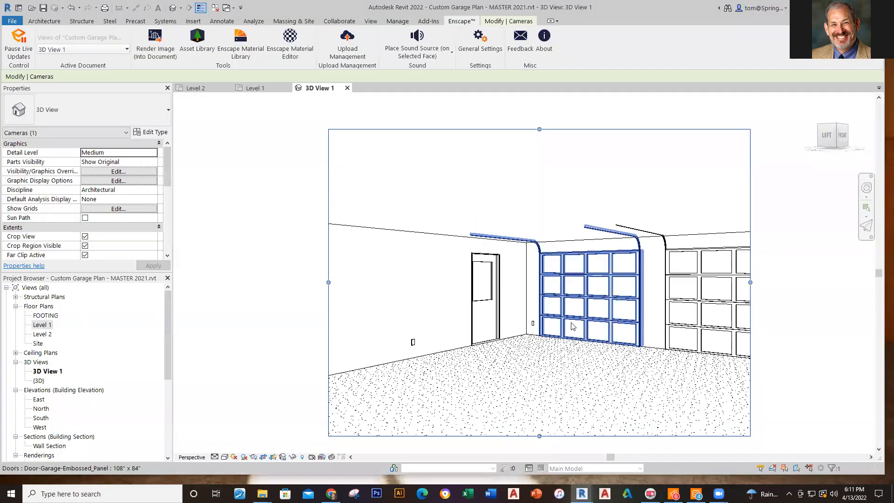
click(224, 457)
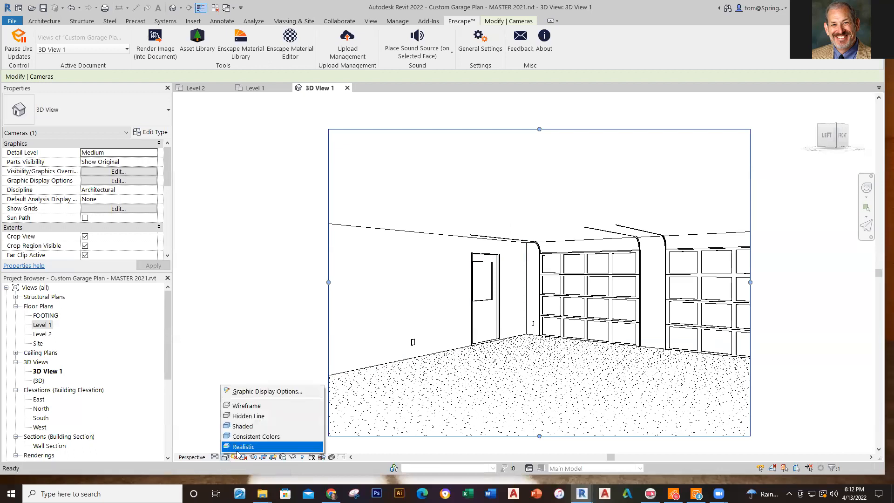
click(236, 450)
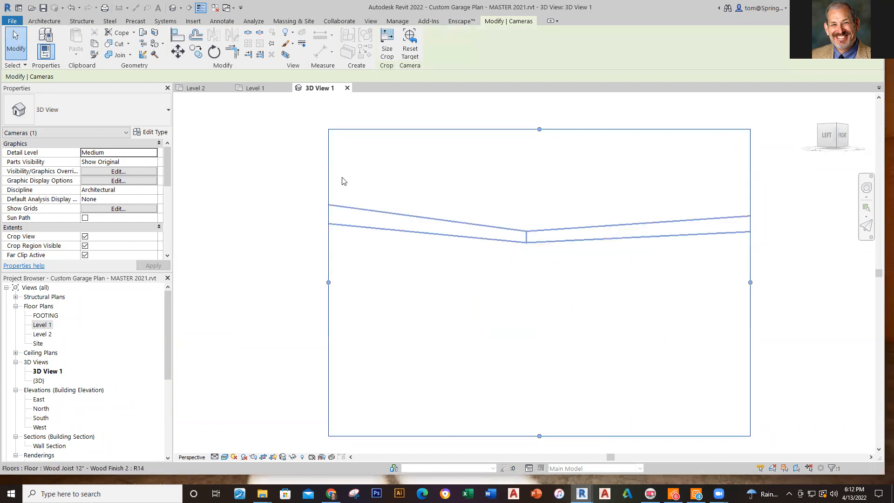
middle_drag(676, 330, 620, 289)
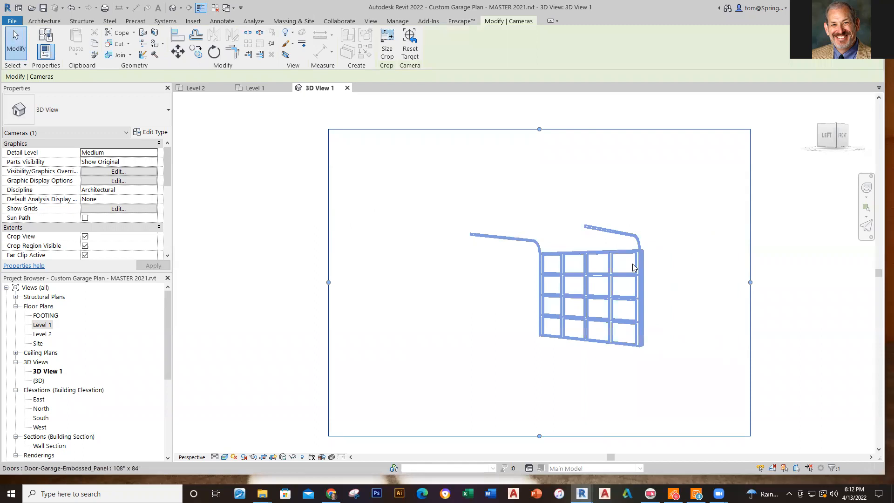
Move the camera slightly northeast, away from the garage's southwest corner in the Level 1 plan, and return to 3D View 1
click(257, 88)
drag(350, 399, 401, 379)
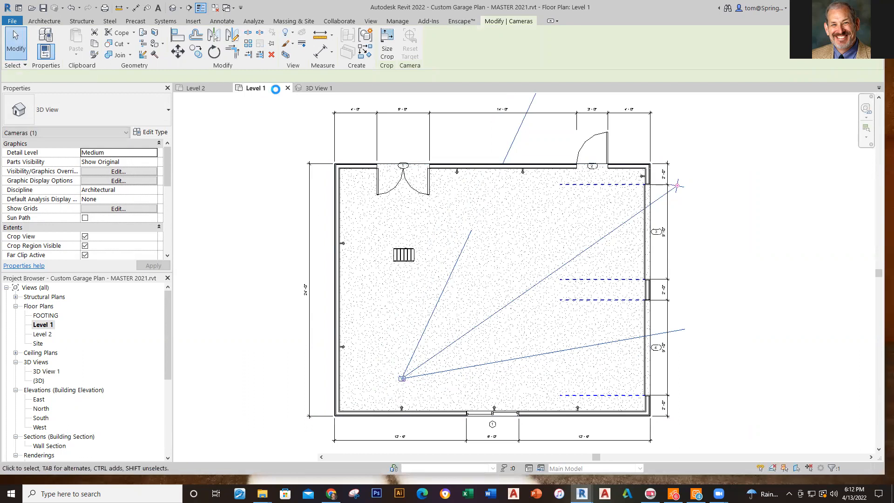
click(315, 90)
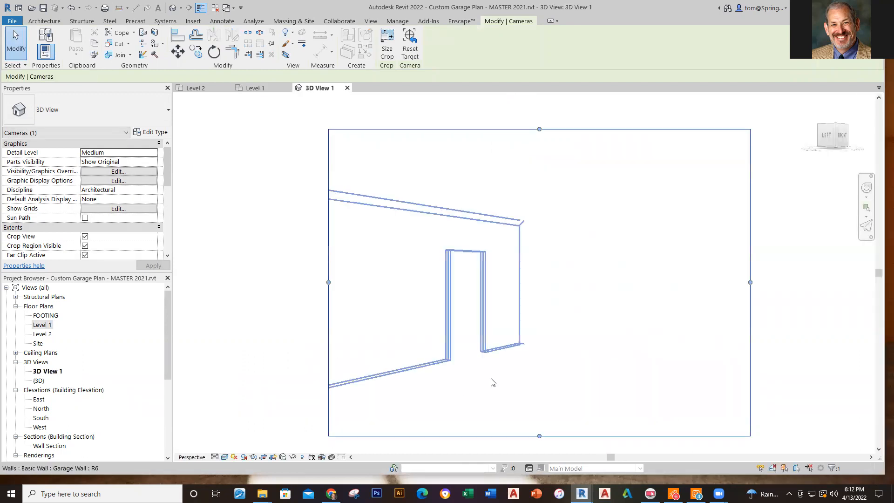
Deselect the camera and set the visual style of 3D View 1 to Consistent Colors
key(Escape)
click(224, 456)
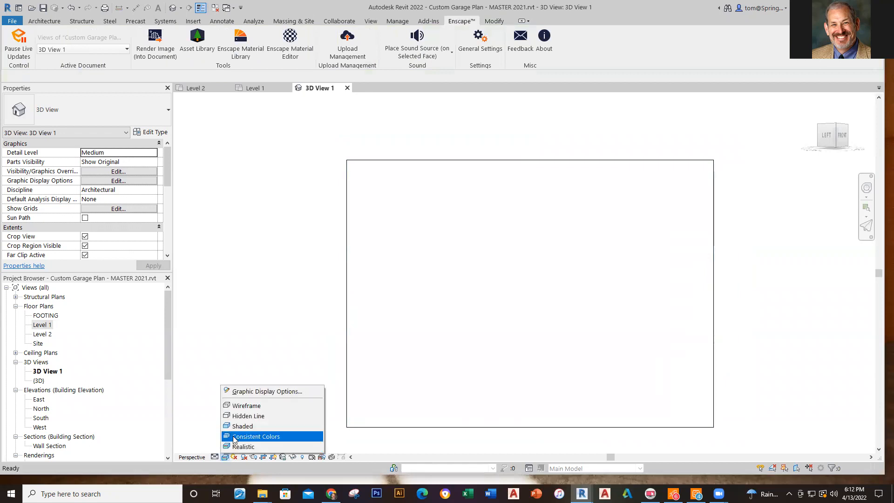
click(235, 436)
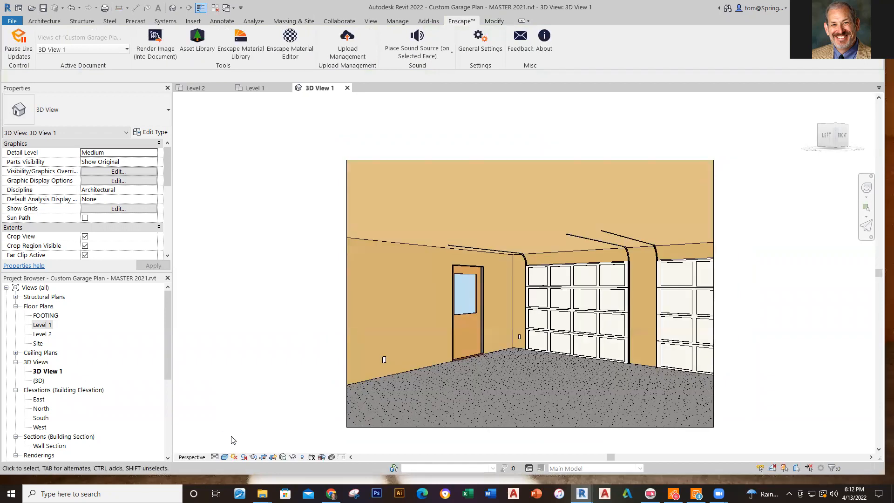
Try the Realistic visual style on 3D View 1 again and restore Consistent Colors
click(225, 456)
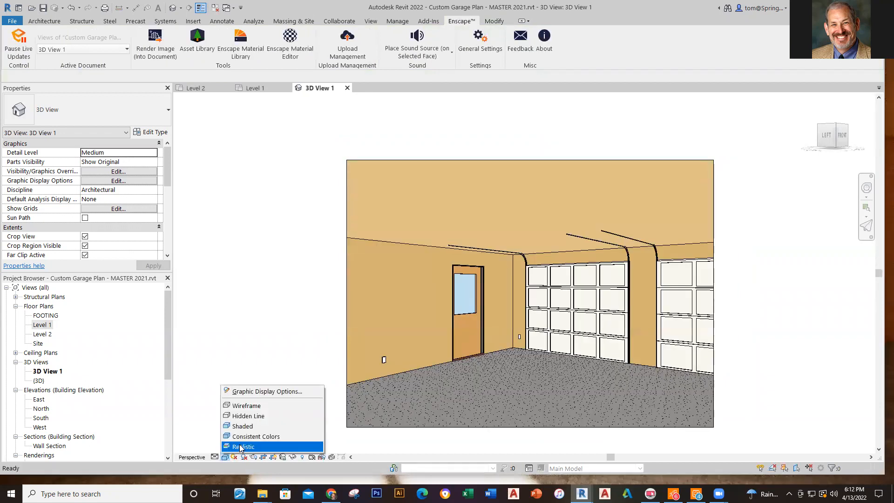
click(240, 446)
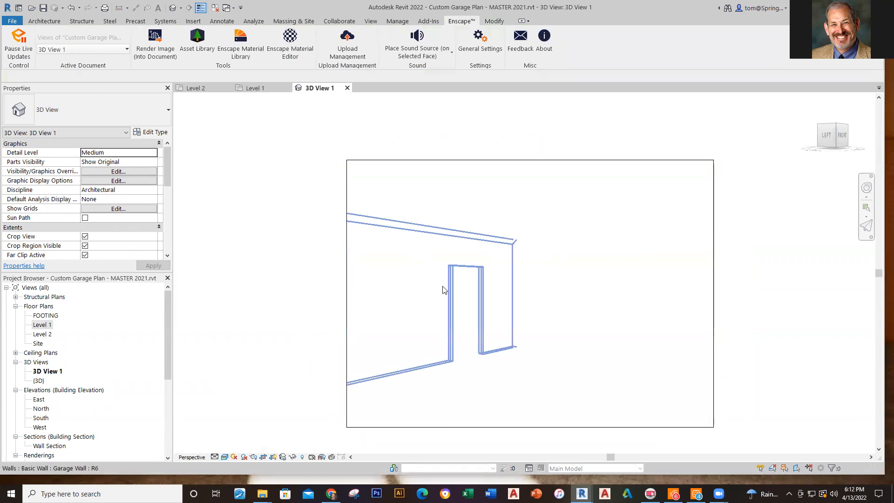
click(224, 457)
click(247, 436)
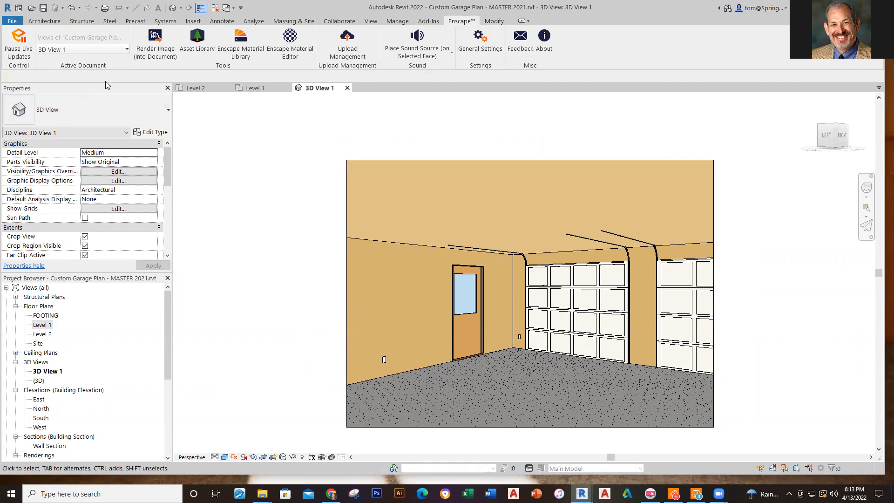
Create a new project from the downloaded Custom Garage Plan - Master 2021.rte template
click(19, 8)
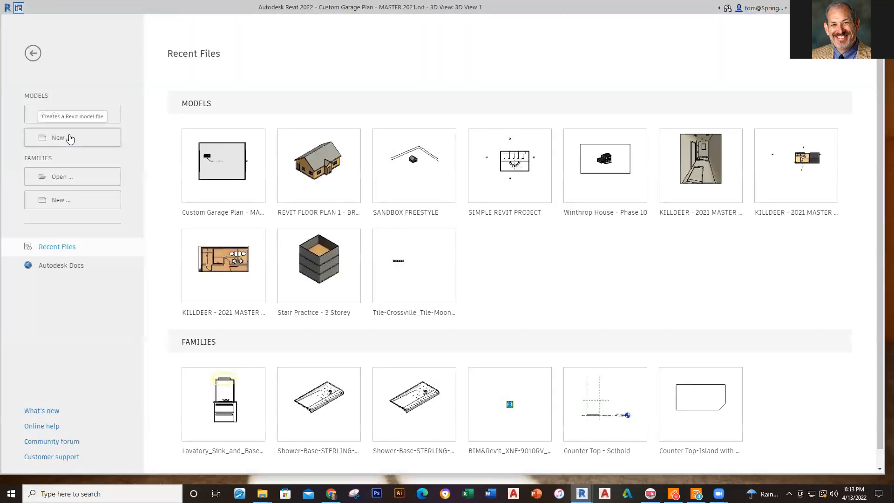
click(70, 138)
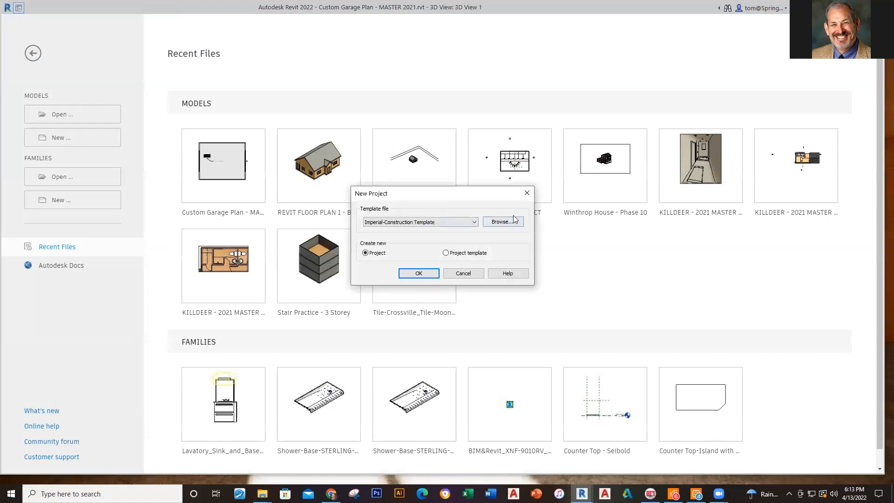
click(502, 226)
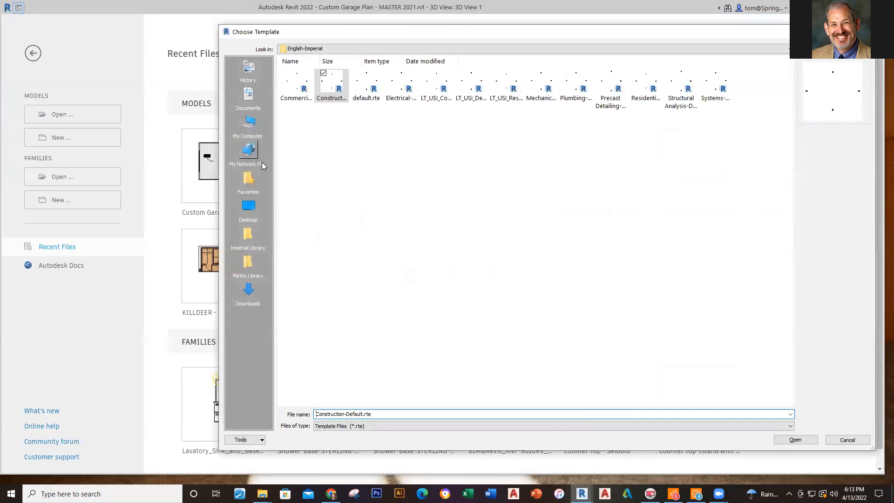
click(248, 293)
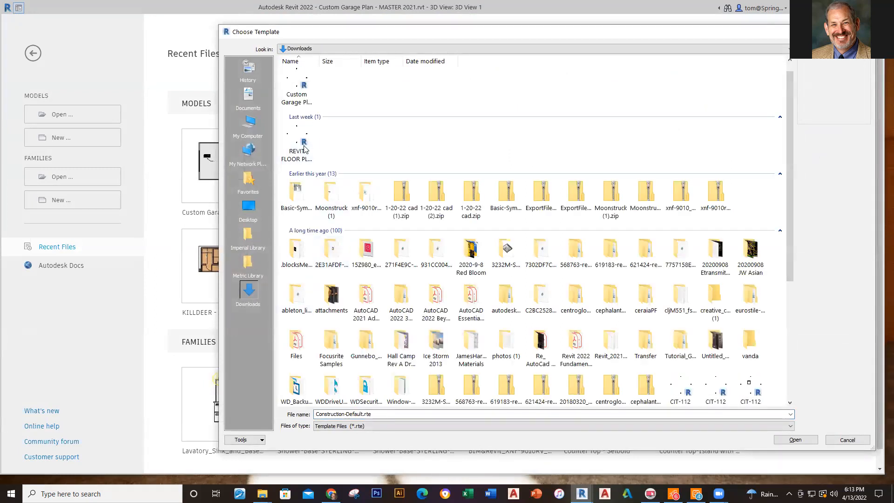
click(289, 87)
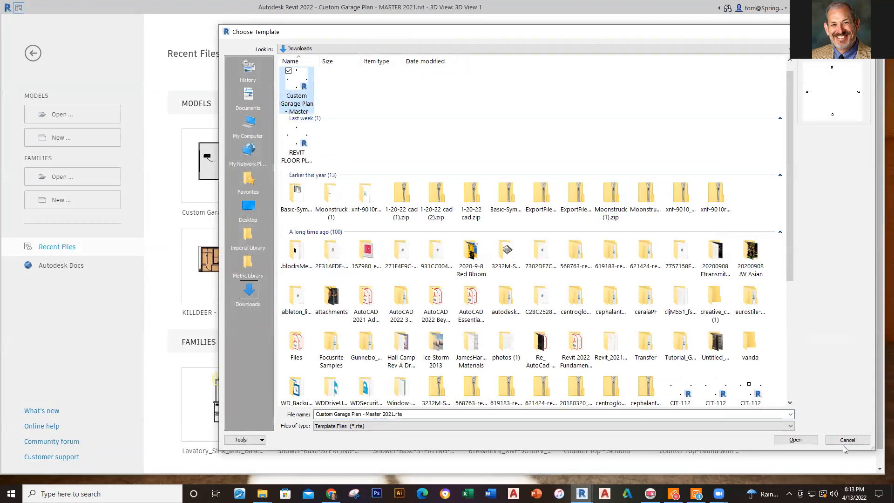
click(795, 439)
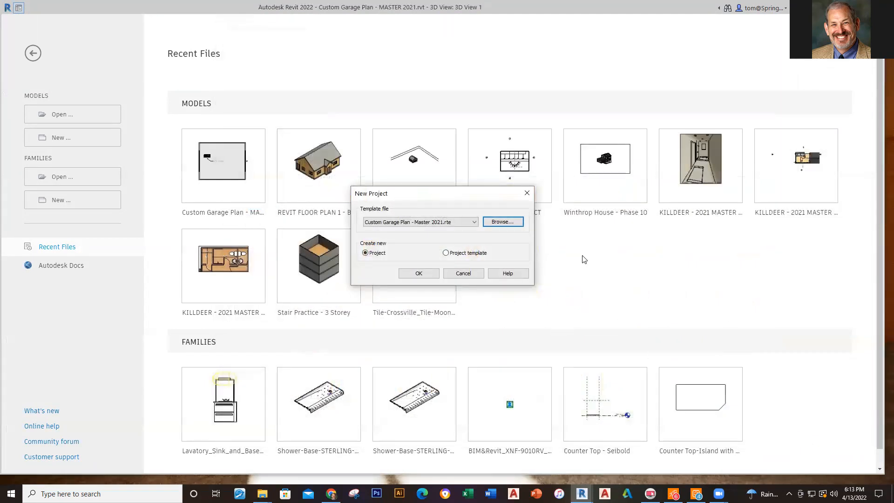
click(425, 275)
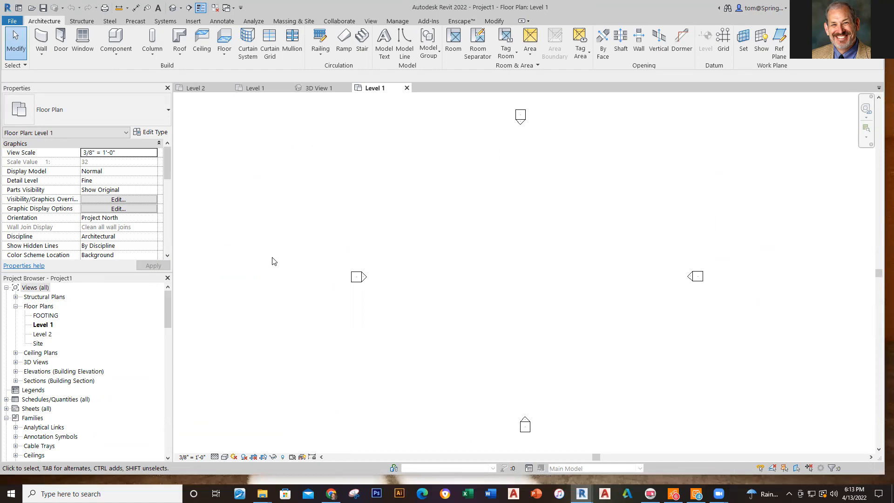
Go back to the Level 1 floor plan of the Custom Garage Plan - MASTER 2021 project and examine the garage layout
click(251, 88)
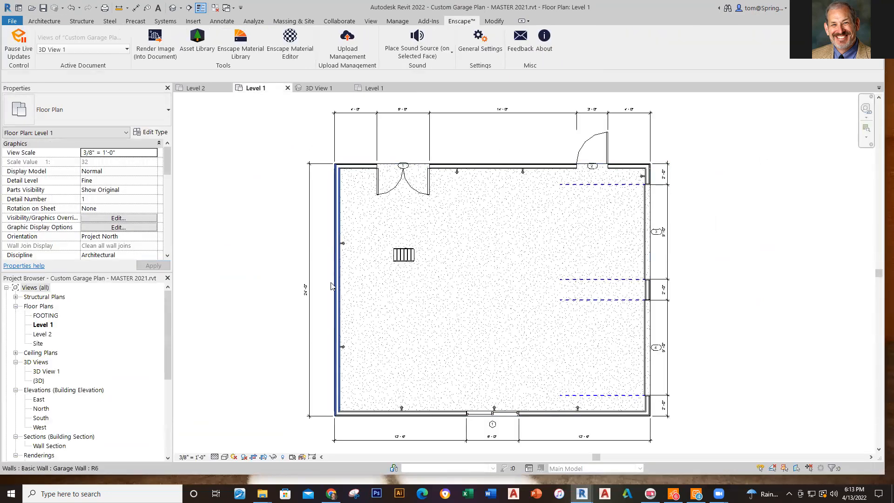
scroll(320, 299, up, 4)
scroll(321, 298, down, 5)
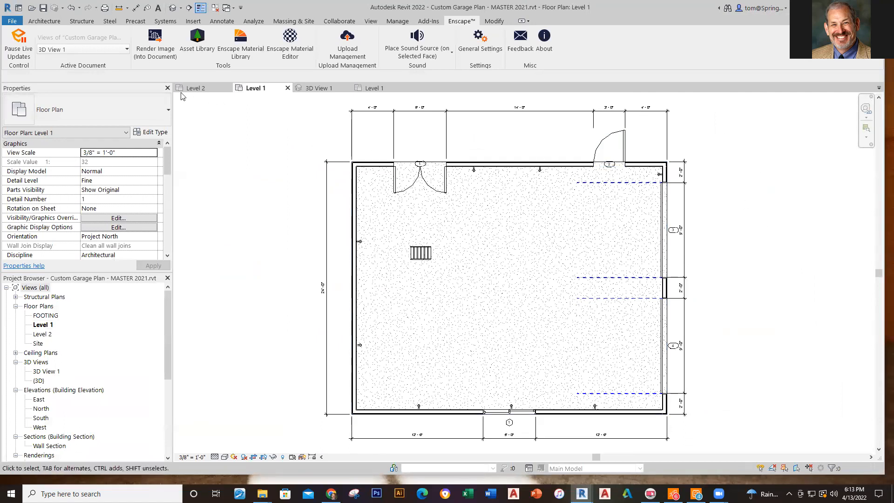
Place an aligned dimension across the garage's full width, from the west wall to the east wall, below the south wall's dimension string
click(44, 21)
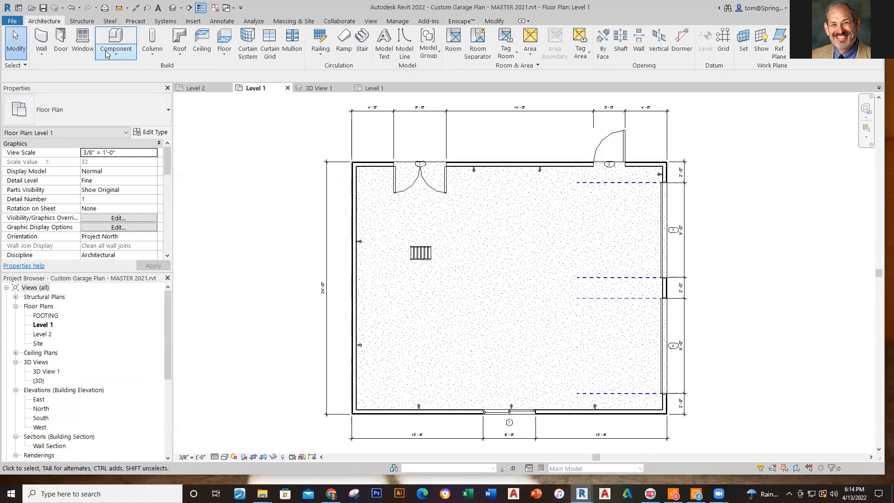
click(135, 8)
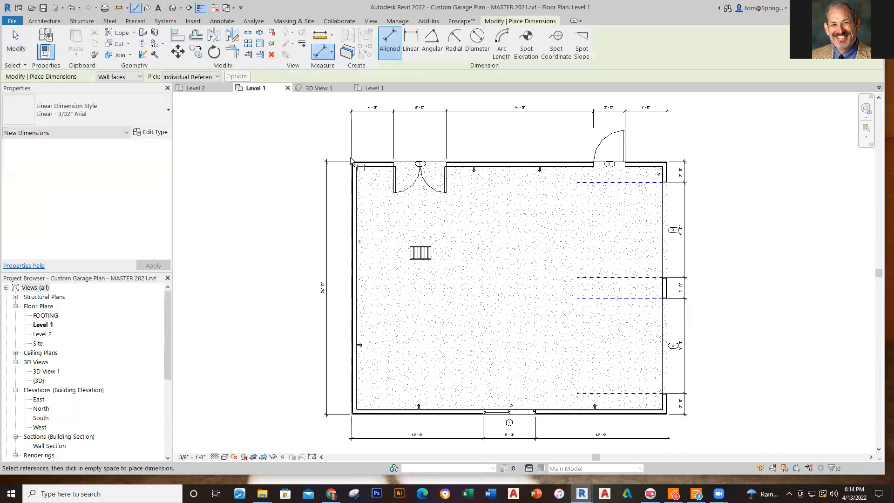
click(355, 191)
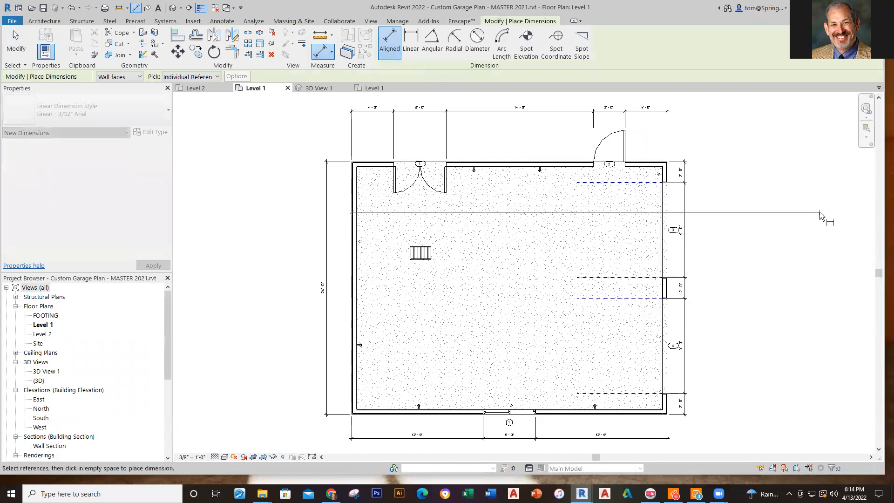
click(668, 297)
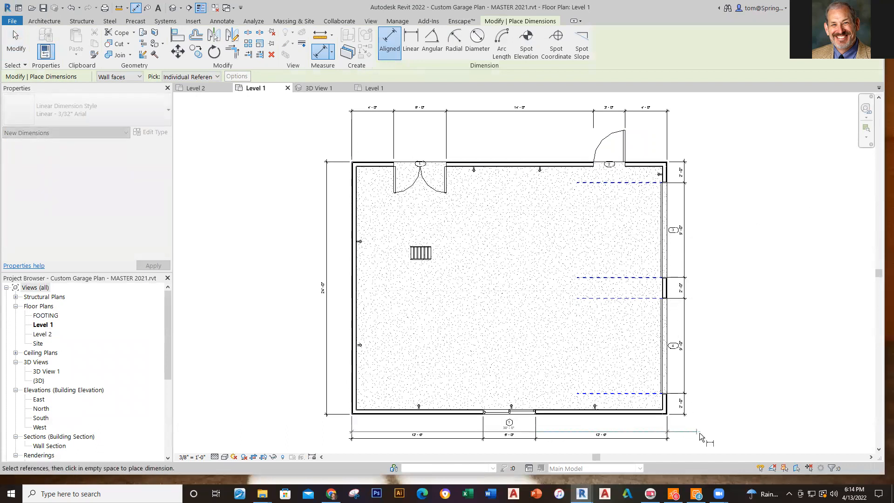
click(695, 447)
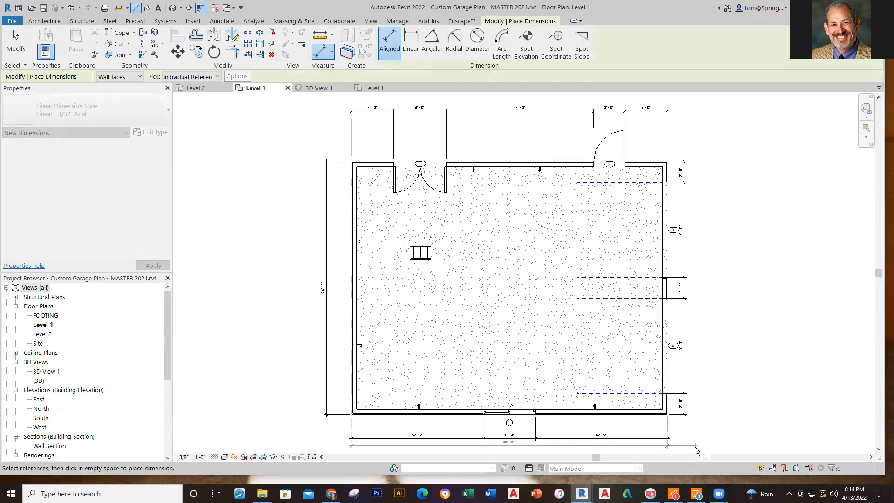
key(Escape)
key(Escape)
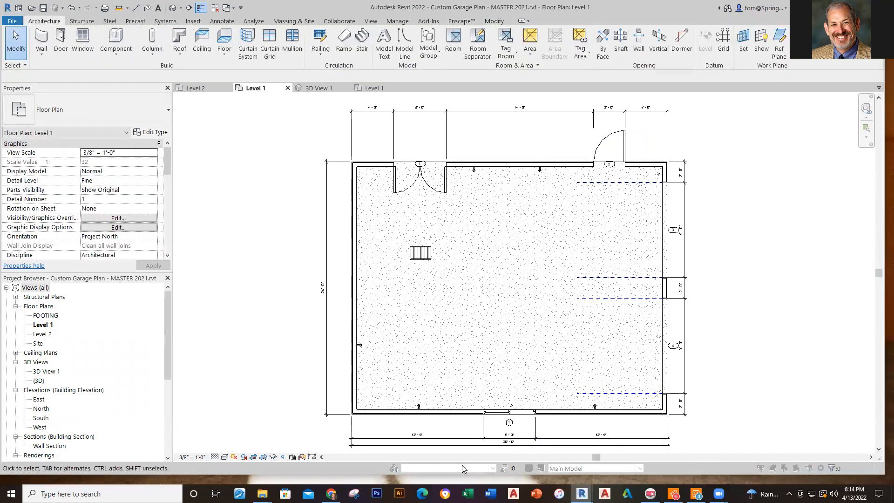
Open the layer assembly of the west wall's Garage Wall type and preview it in section view
scroll(509, 444, up, 4)
scroll(531, 434, down, 4)
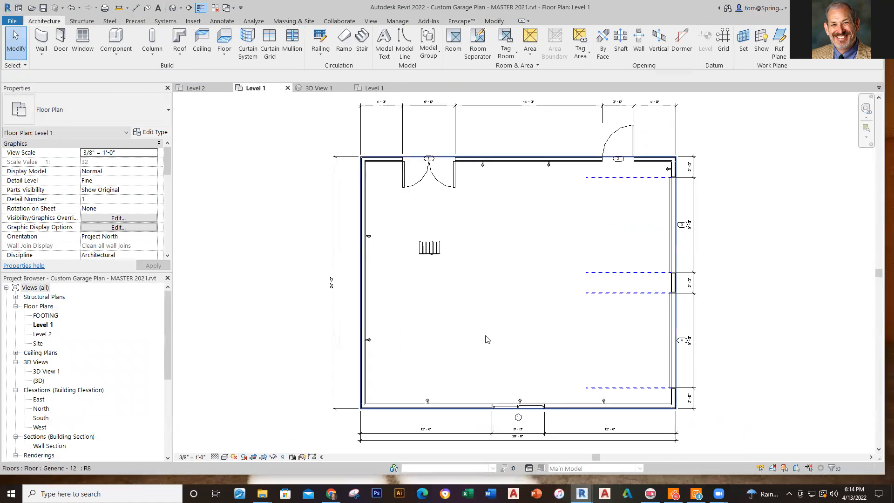
scroll(414, 300, down, 1)
middle_drag(413, 299, 425, 337)
scroll(391, 249, up, 6)
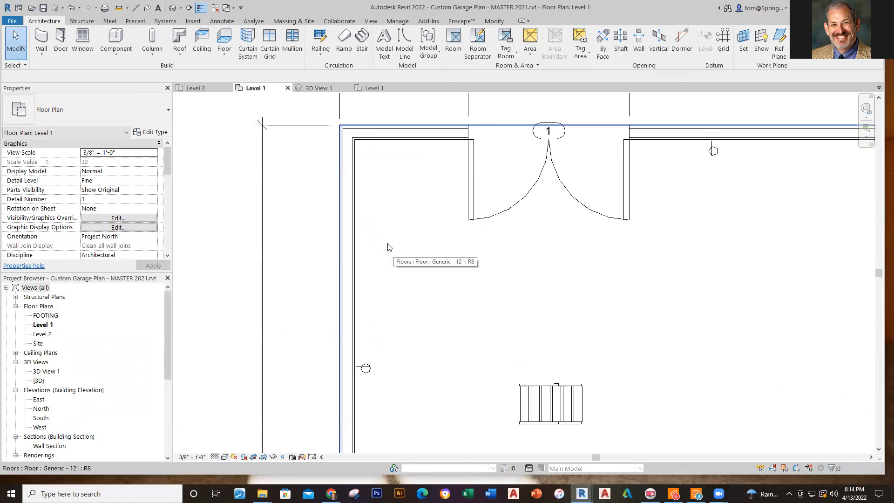
click(347, 220)
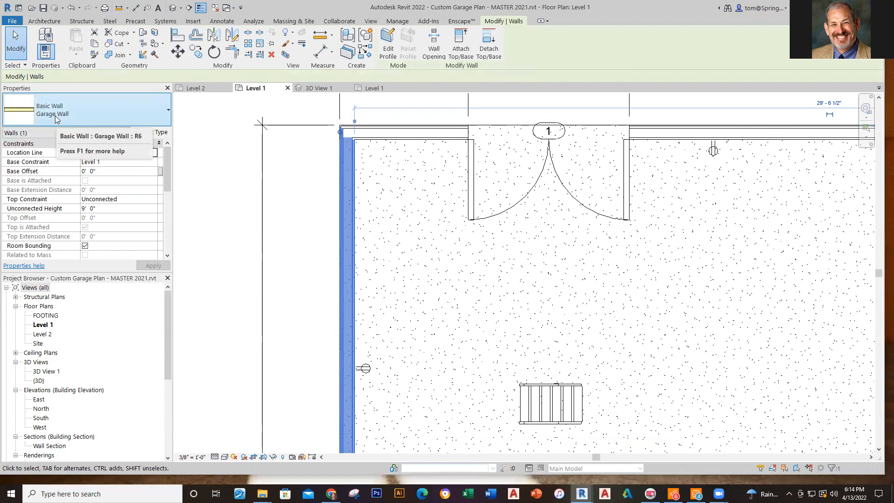
click(149, 132)
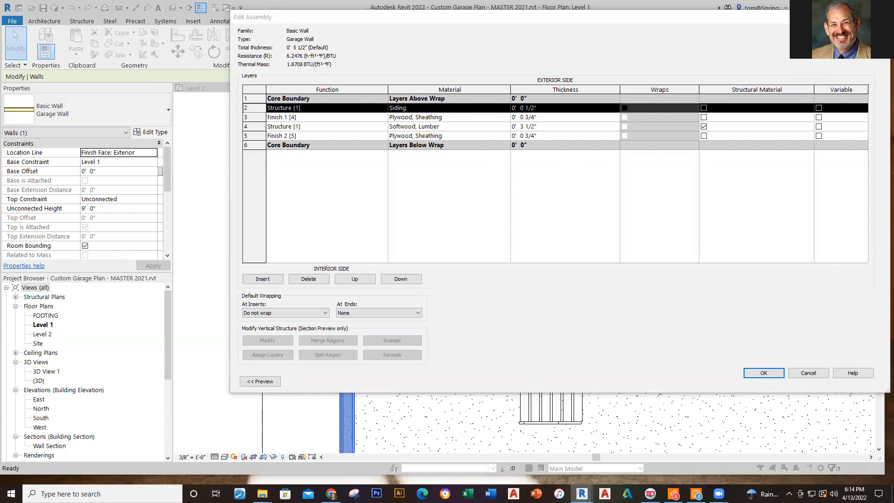
click(256, 383)
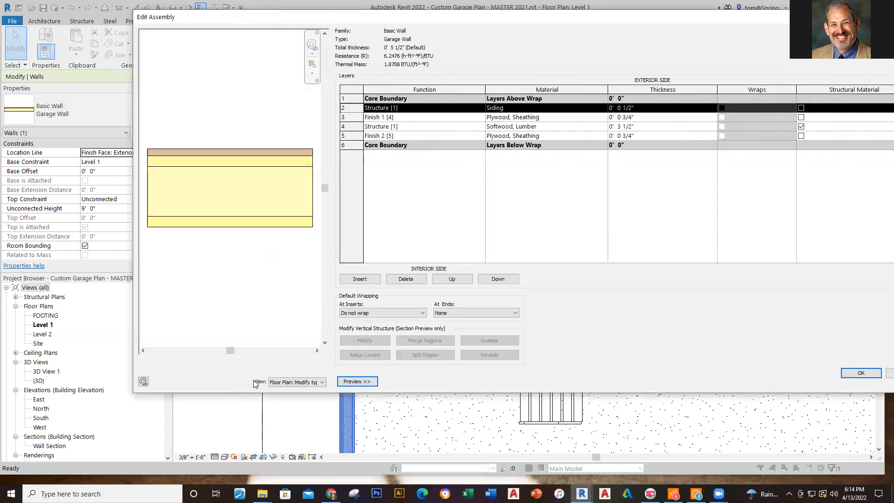
click(289, 382)
click(304, 397)
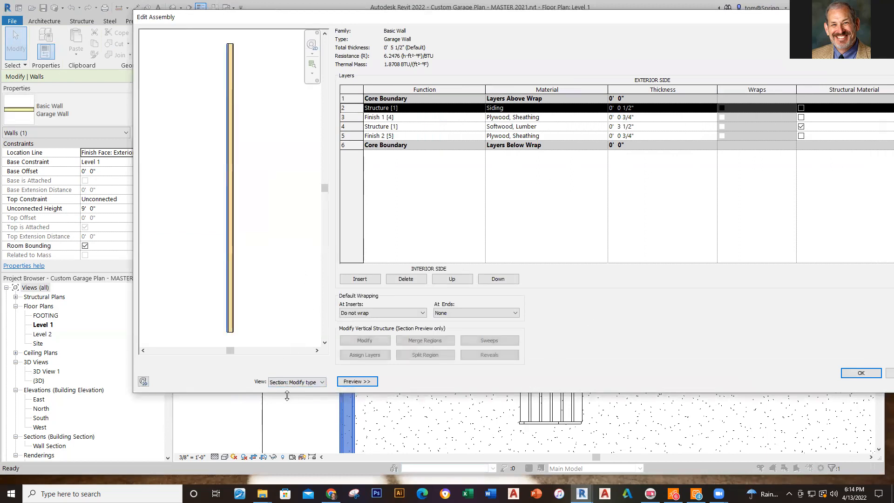
scroll(224, 204, up, 5)
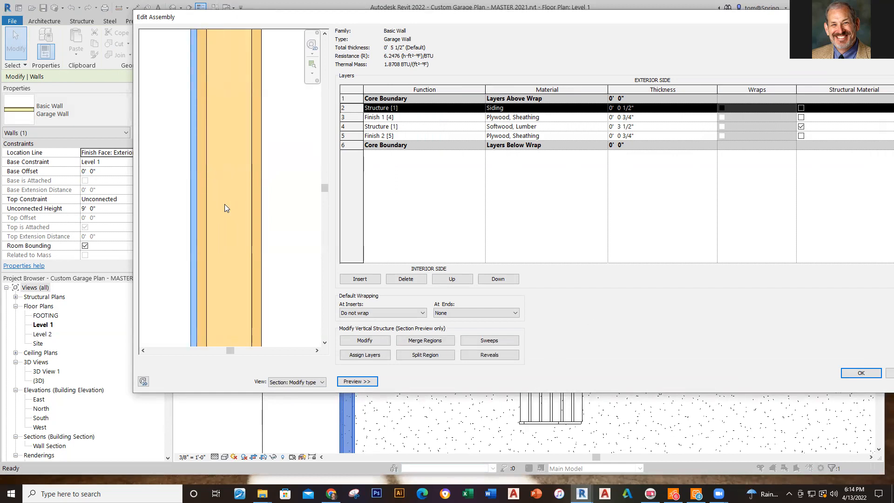
Highlight the Finish 1, Softwood Lumber structure and Finish 2 layers in the section preview, then close the wall type dialogs and deselect the wall
click(384, 118)
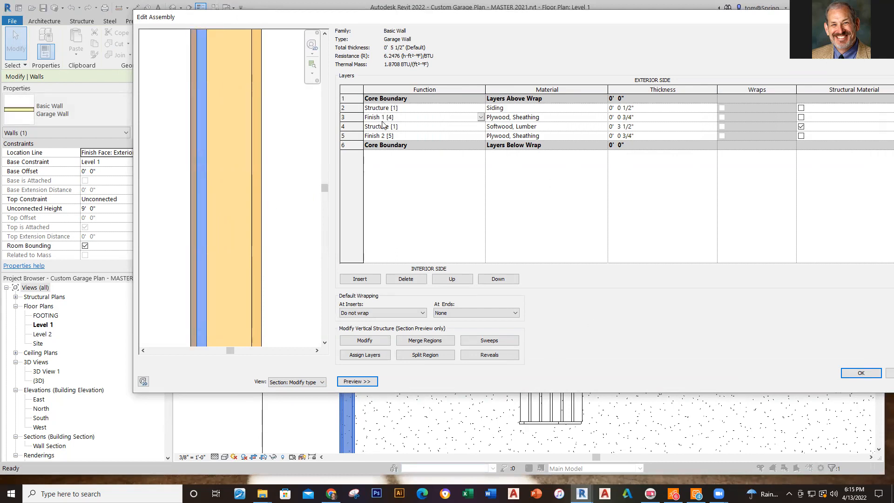
click(380, 127)
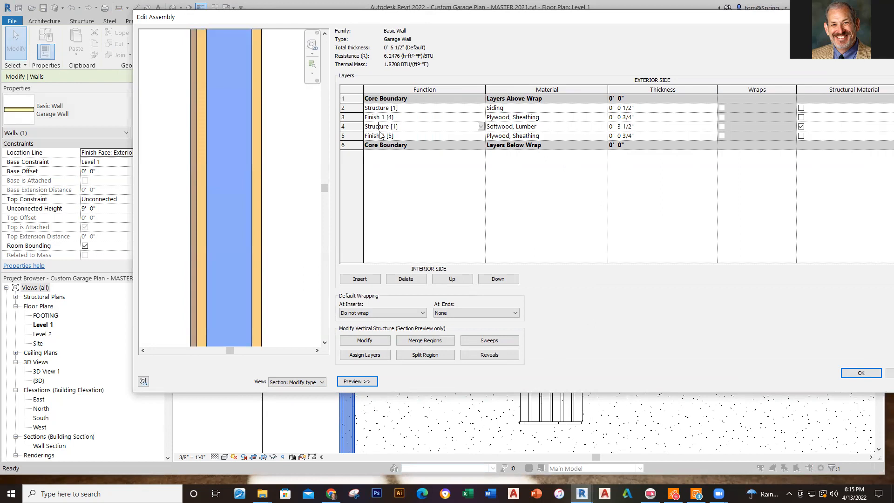
click(381, 136)
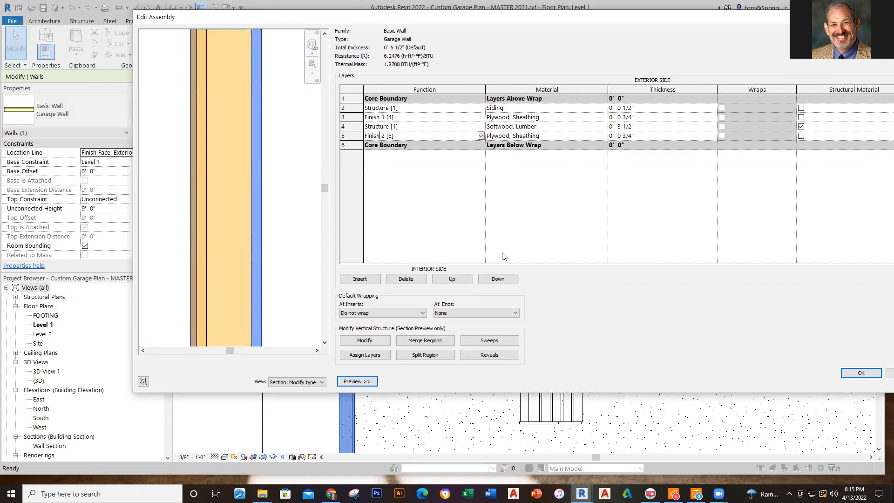
drag(891, 19, 854, 52)
click(854, 46)
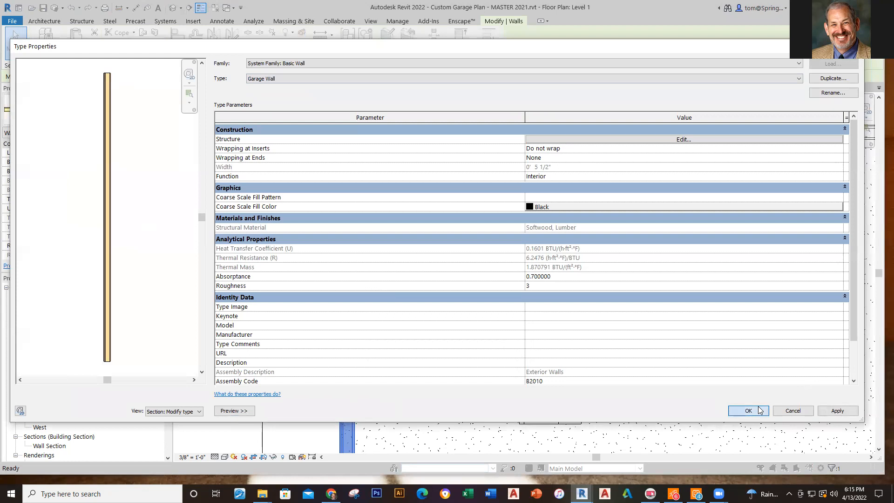
click(745, 411)
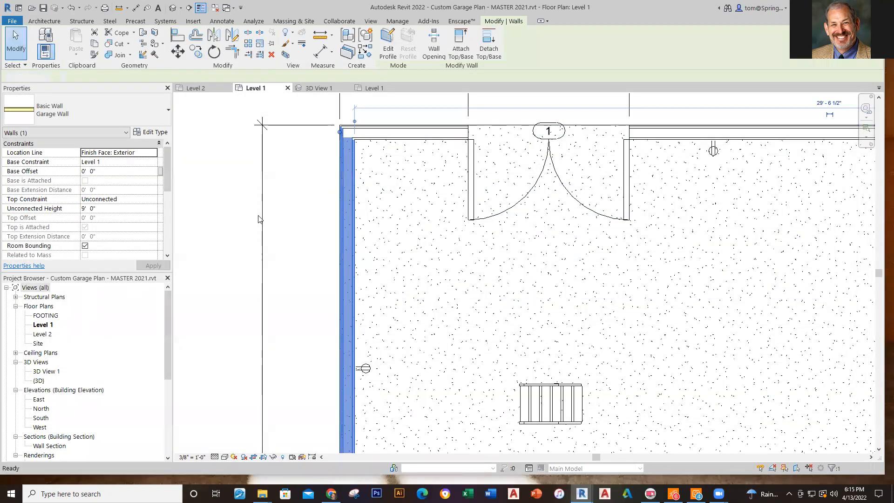
click(274, 216)
scroll(279, 217, down, 1)
scroll(282, 220, down, 3)
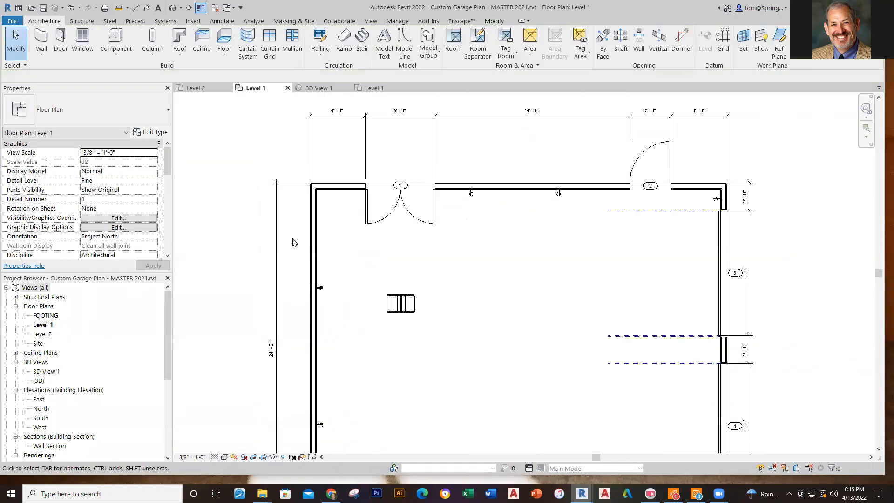
middle_drag(293, 237, 292, 217)
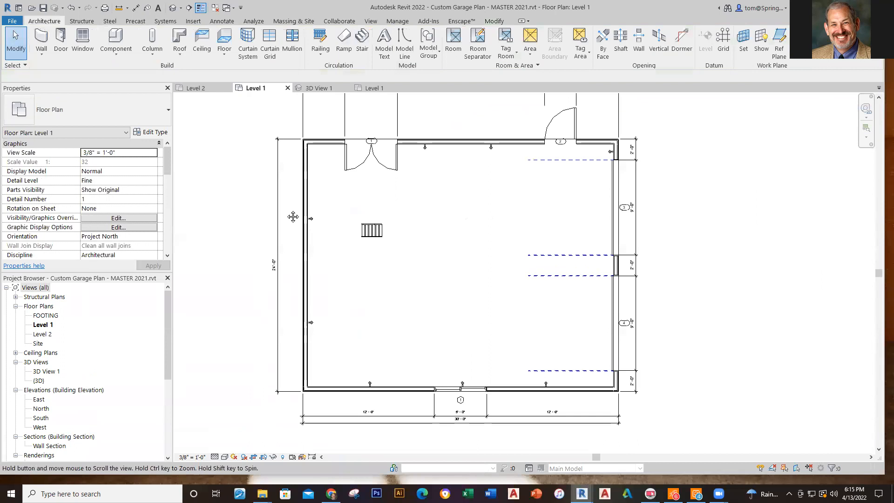
click(374, 88)
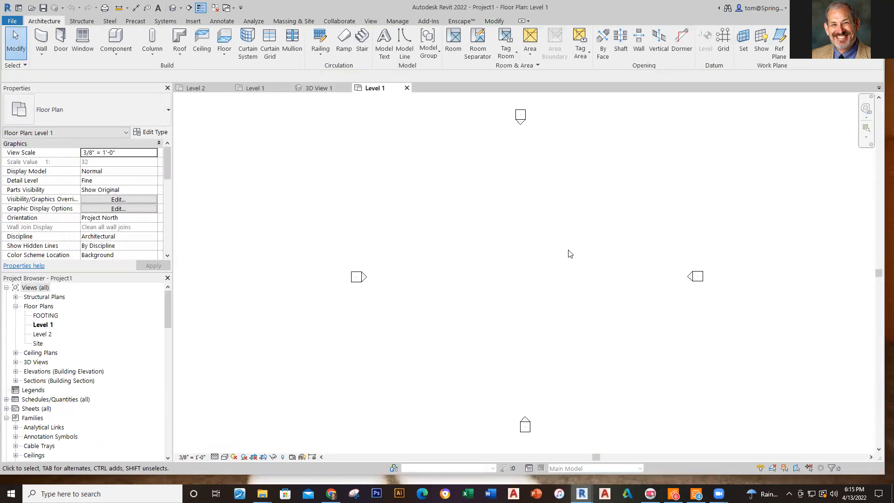
click(42, 54)
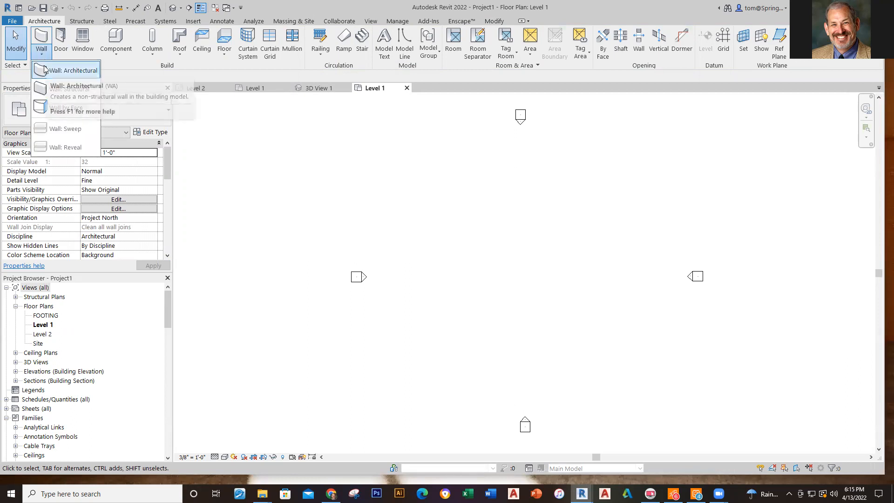
click(46, 69)
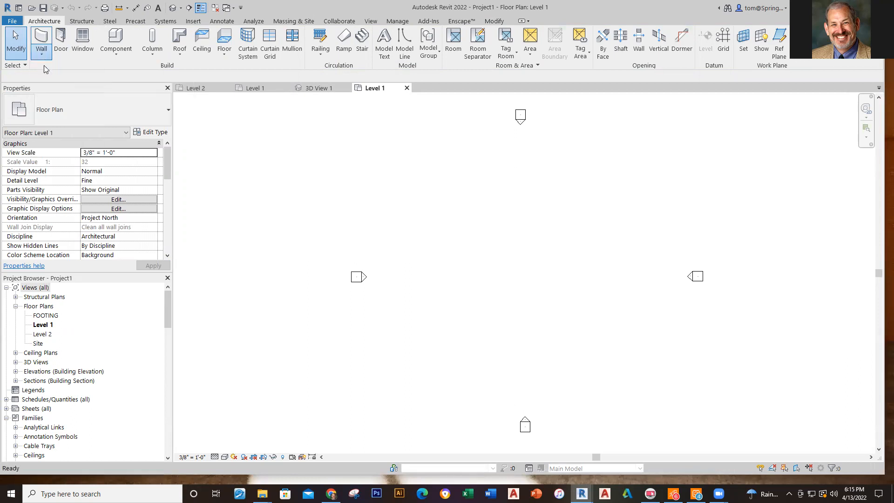
click(265, 89)
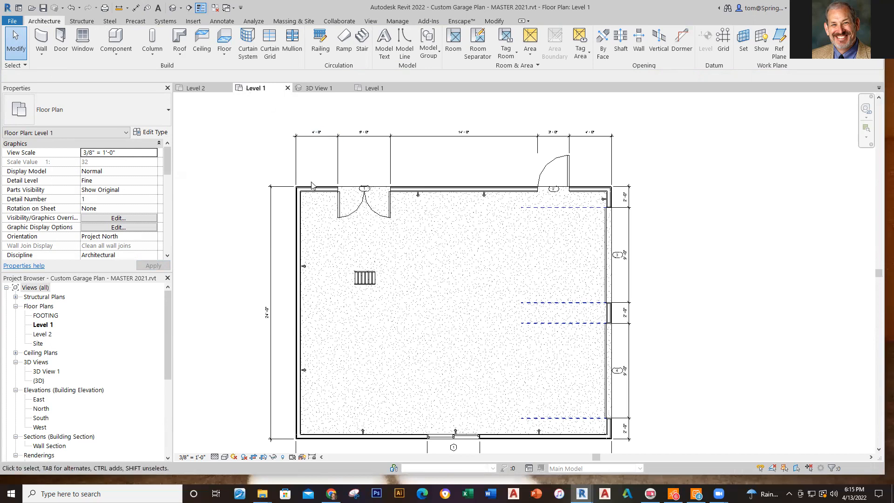
Draw a rectangle of Garage Wall walls, about 15'-6" wide by 18'-0" high inside, between the elevation markers on Project1's Level 1 plan
click(373, 86)
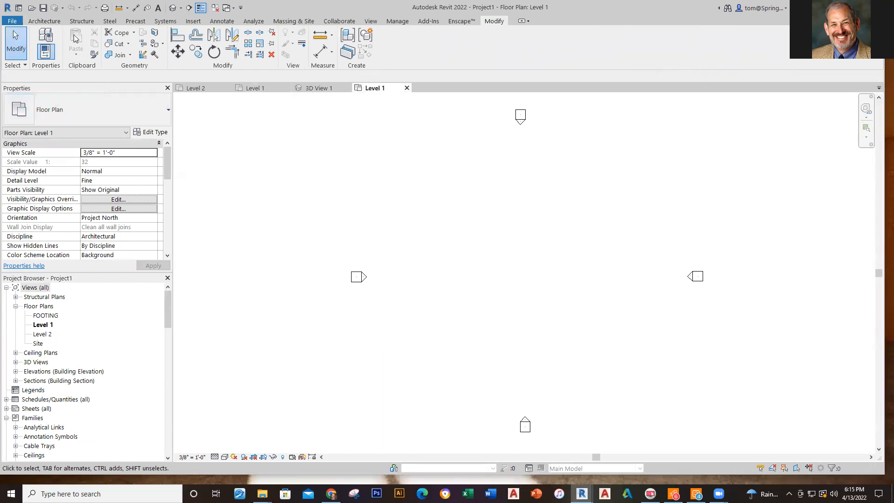
click(56, 23)
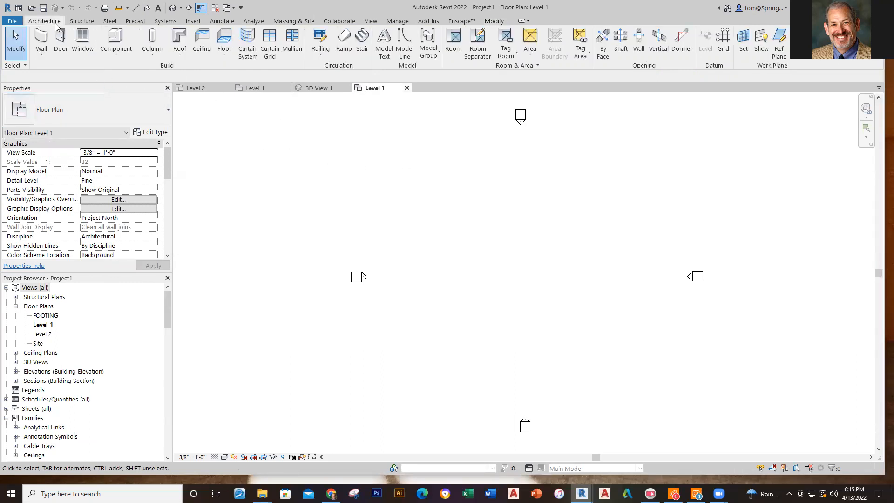
click(47, 51)
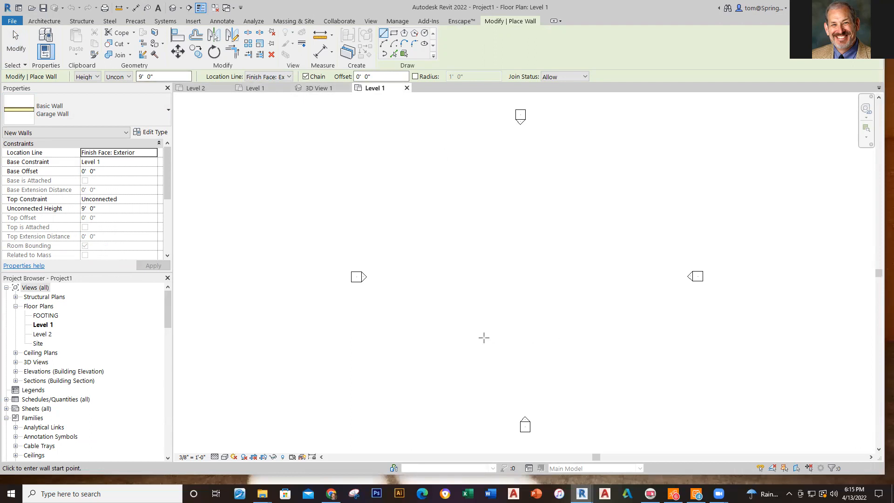
click(393, 33)
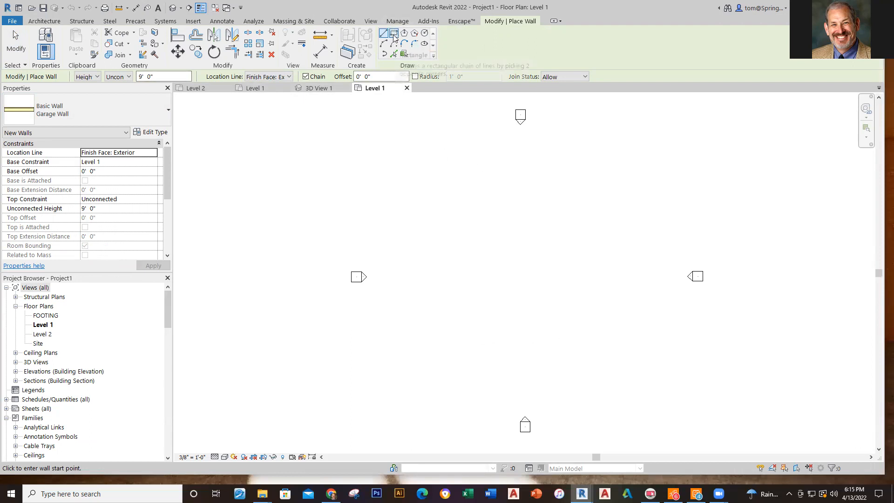
click(464, 339)
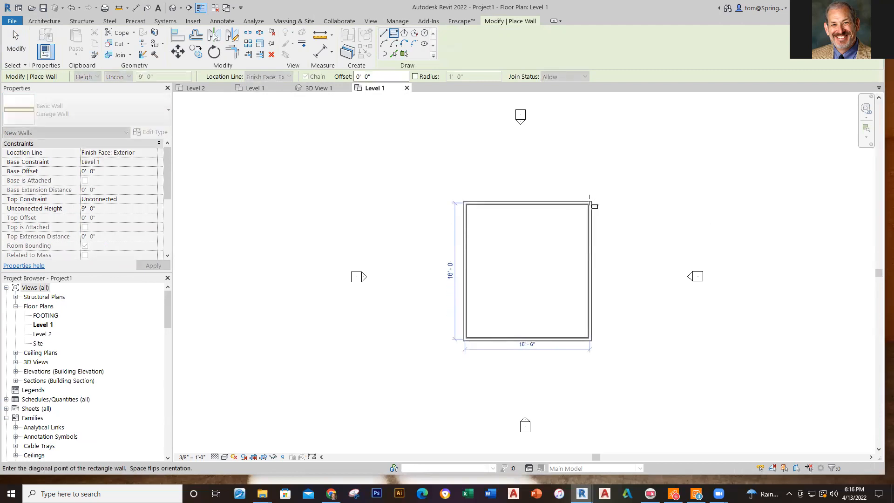
click(588, 200)
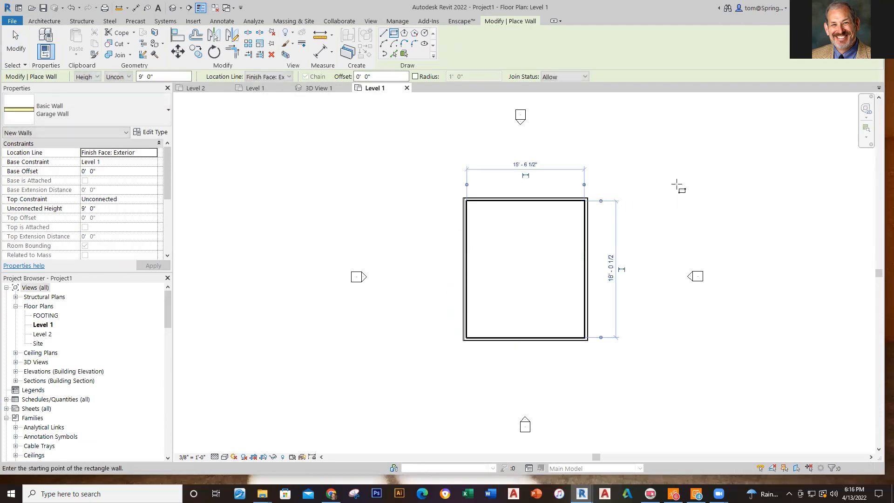
scroll(553, 193, up, 5)
scroll(464, 233, up, 2)
scroll(462, 233, down, 3)
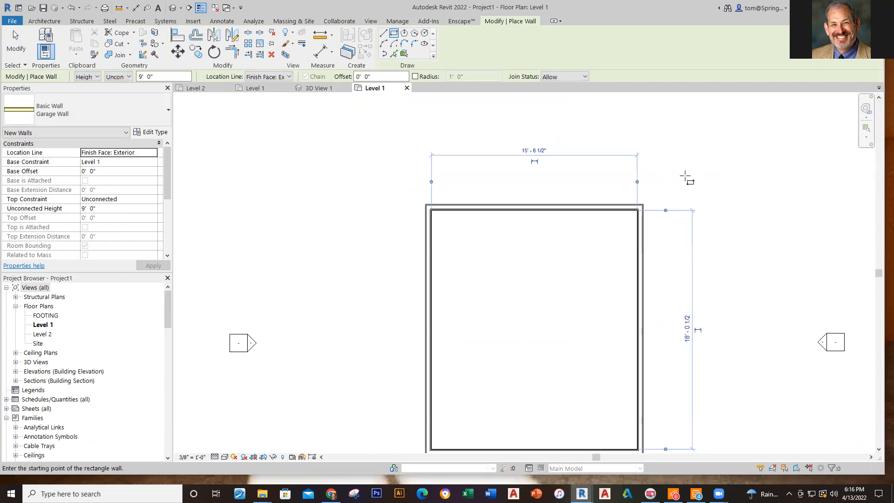
scroll(686, 177, down, 1)
middle_drag(689, 178, 614, 160)
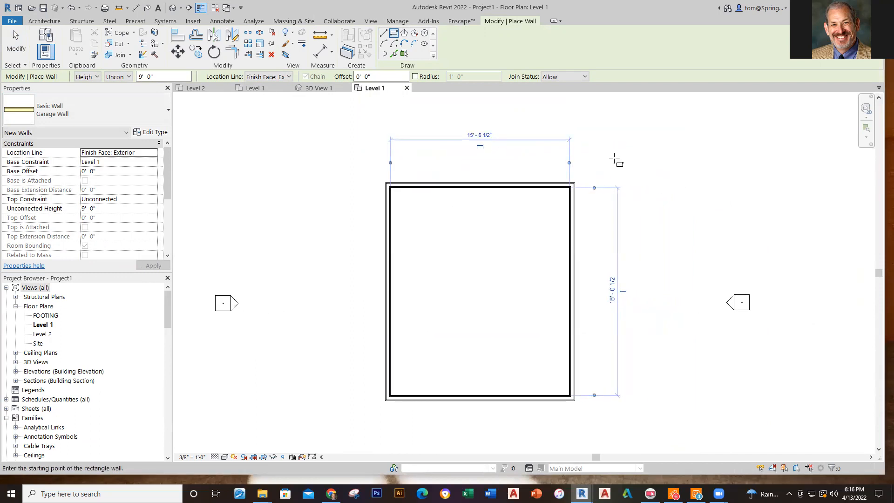
key(Escape)
key(Escape)
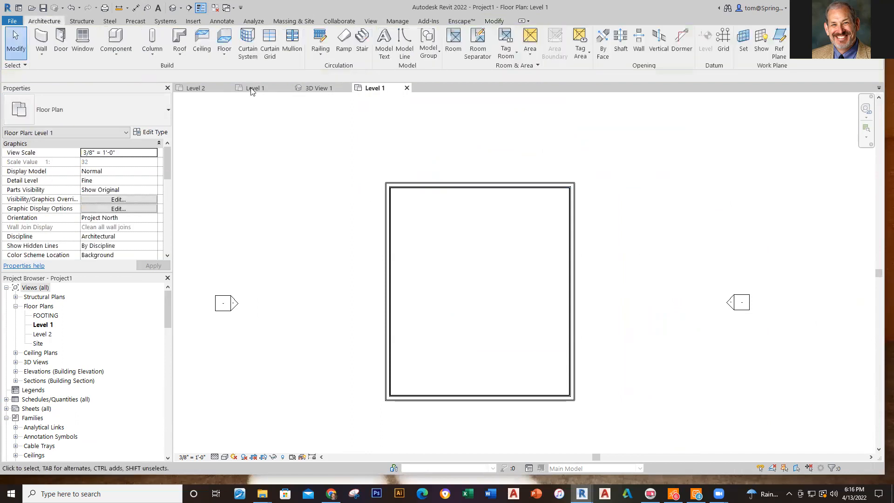
Open the default 3D view of the garage walls and set its visual style to Realistic
click(172, 9)
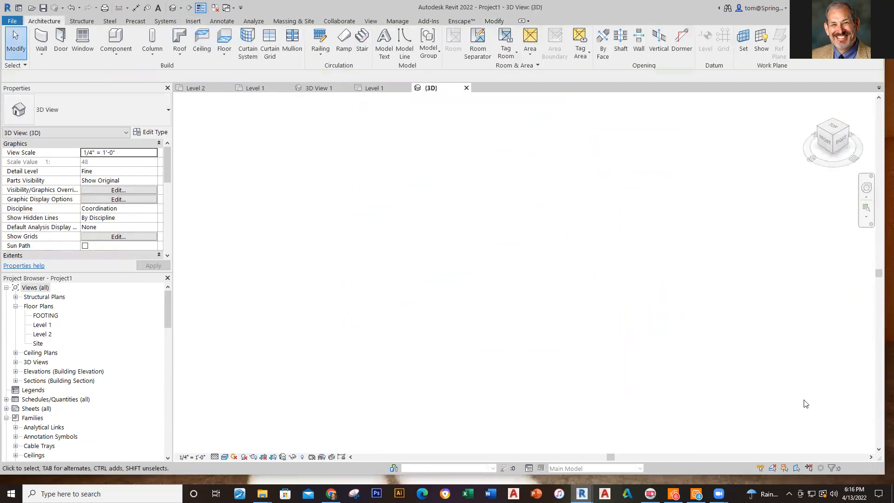
click(224, 457)
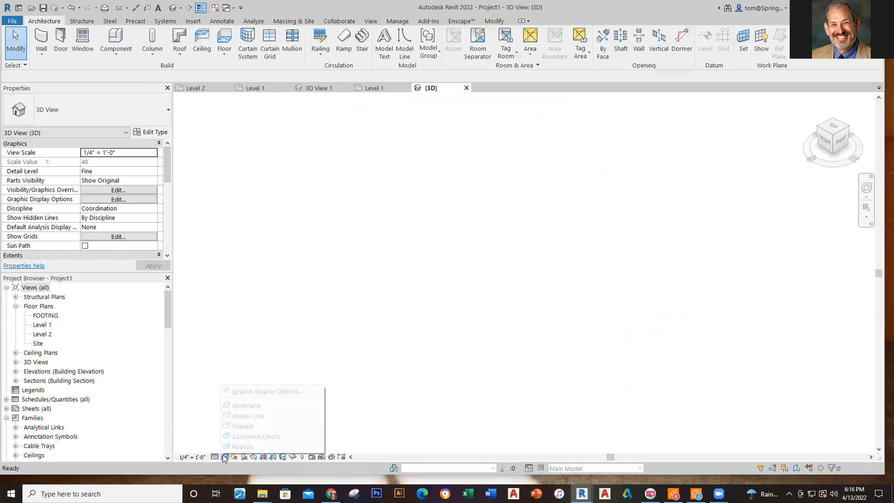
click(234, 444)
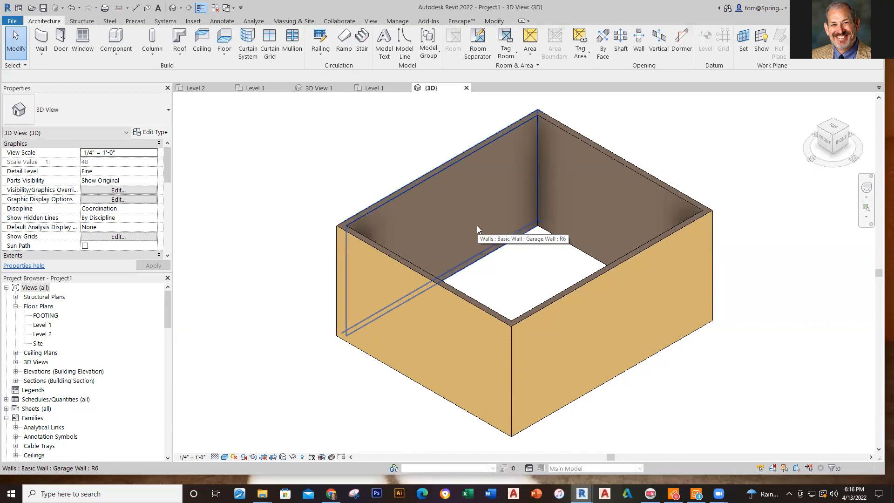
click(225, 457)
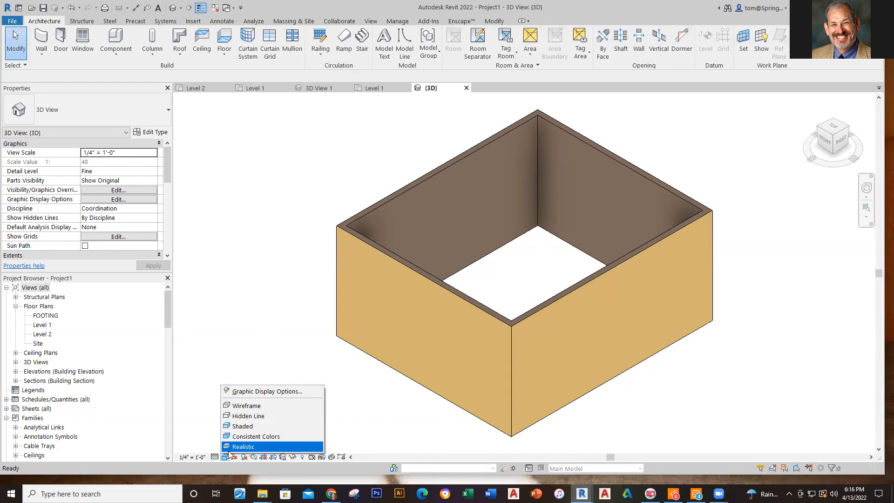
click(228, 447)
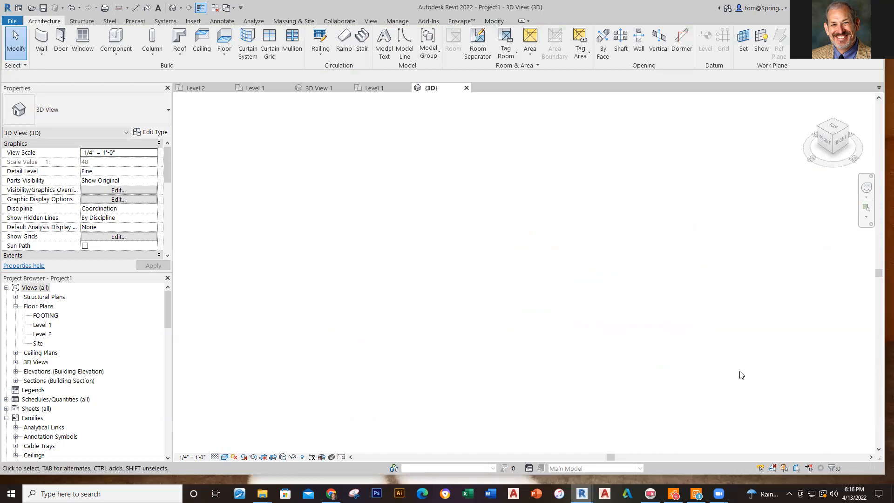
Pause Enscape's live updates and reapply the Realistic visual style to the 3D view
click(461, 21)
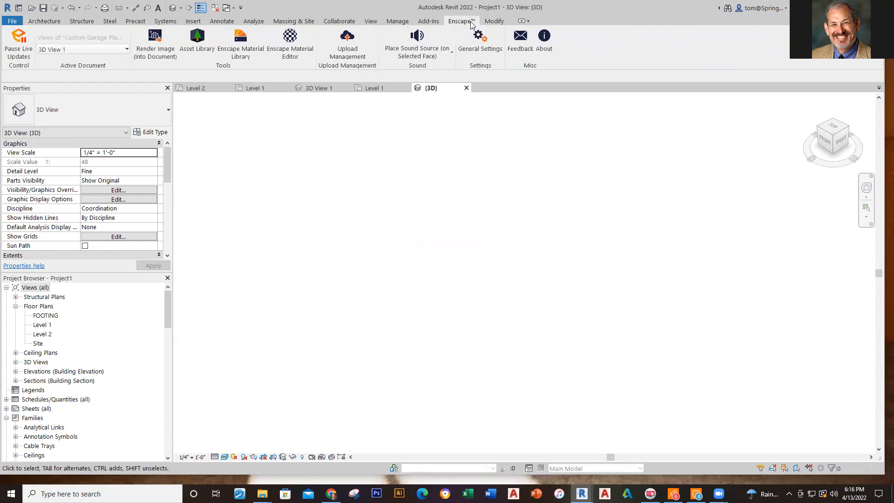
click(28, 55)
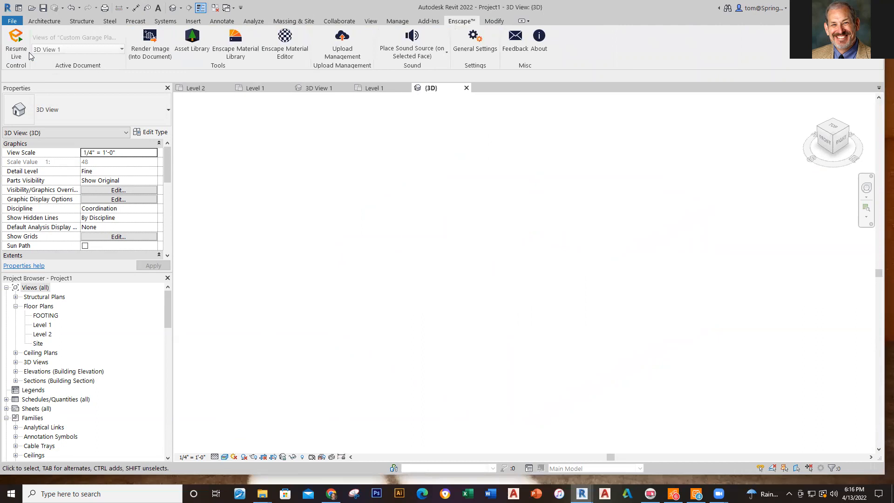
click(224, 458)
click(243, 446)
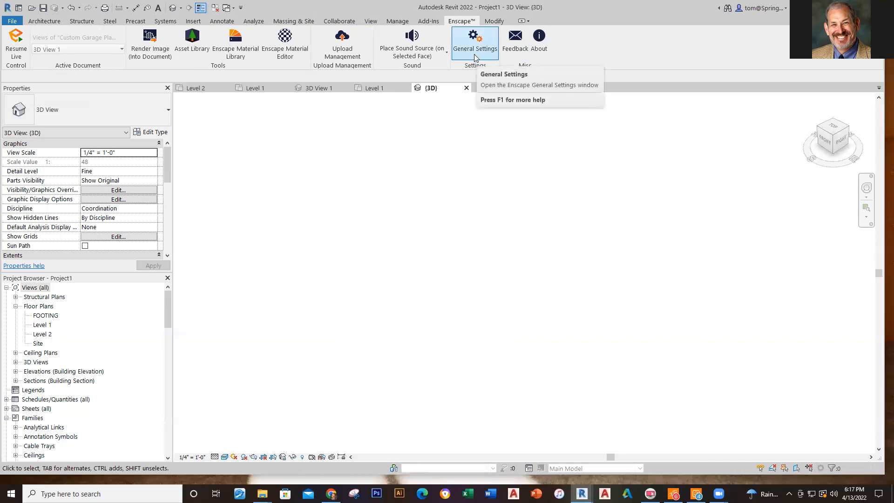
click(51, 21)
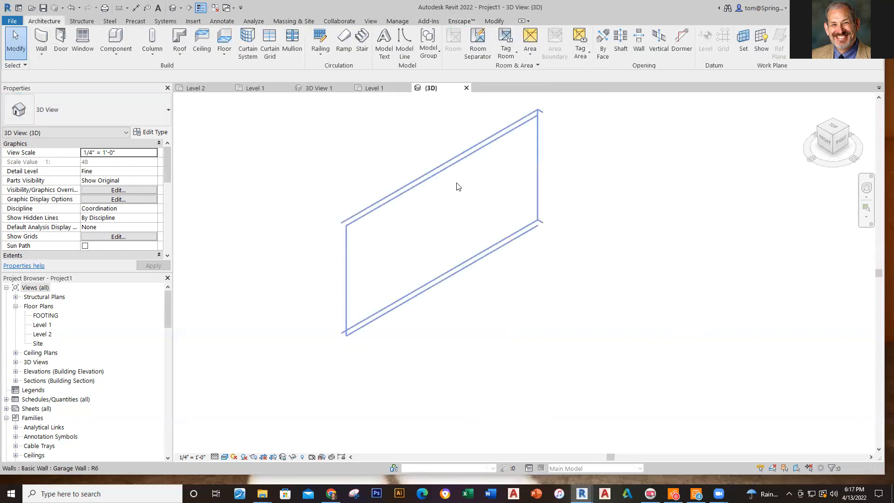
Set the Level 1 floor plan's visual style to Consistent Colors and check which side of the walls the finish layers are on
click(375, 88)
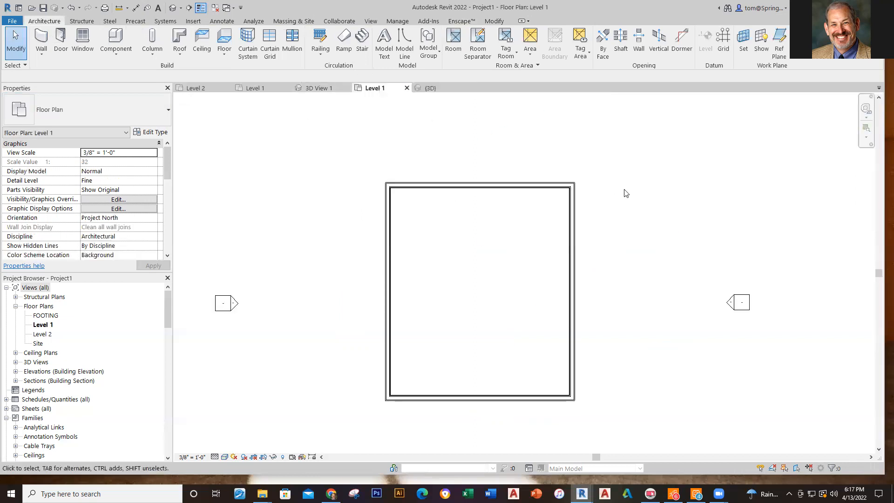
scroll(444, 192, up, 5)
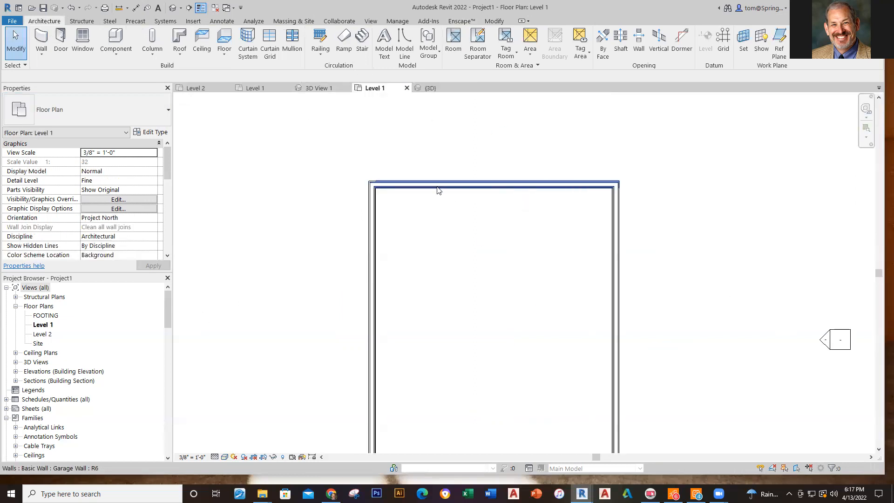
click(224, 456)
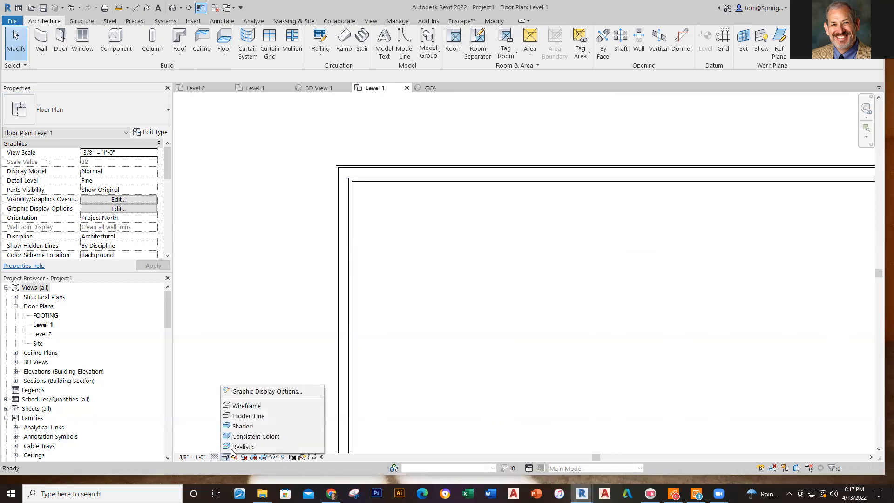
click(245, 437)
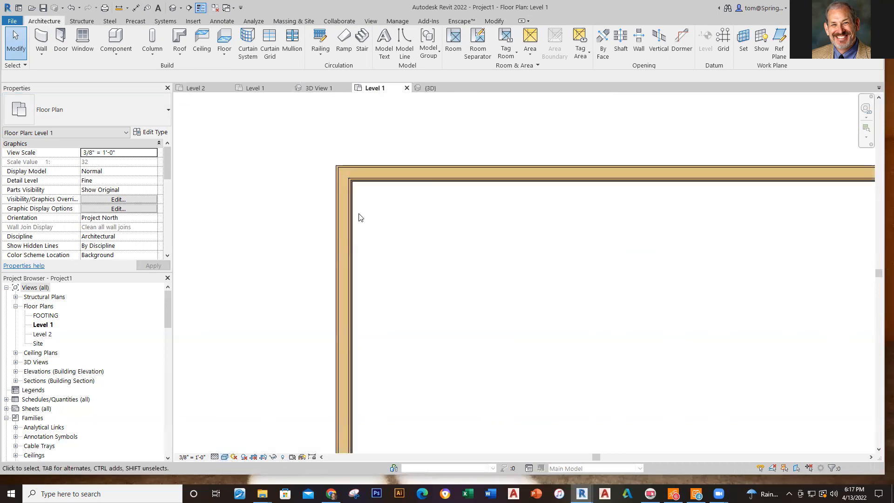
scroll(358, 207, up, 1)
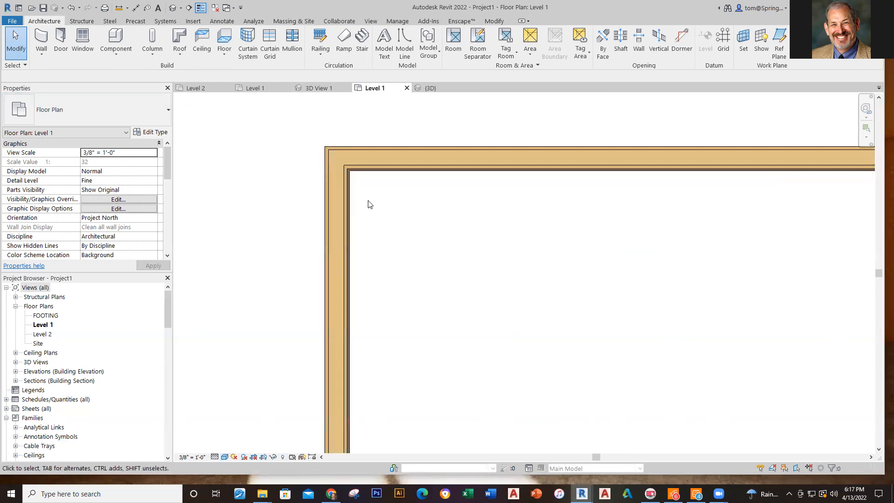
scroll(369, 205, down, 3)
middle_drag(485, 278, 478, 201)
scroll(487, 191, down, 1)
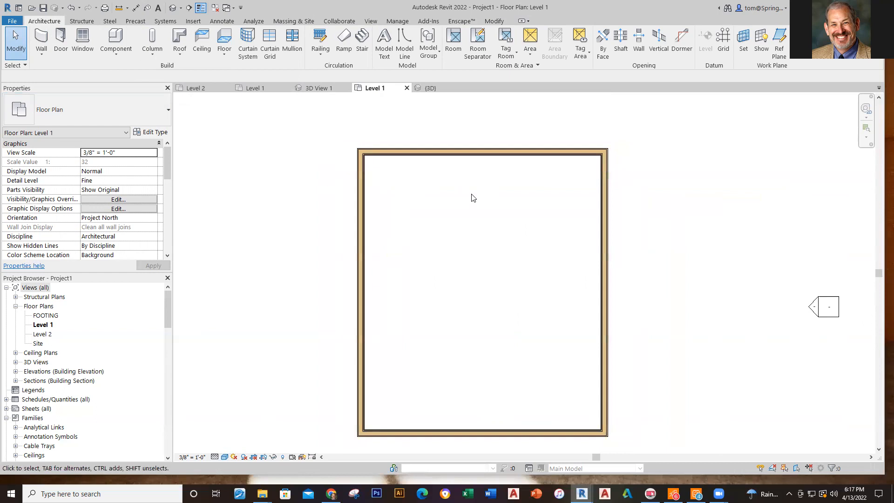
Change the orientation of the north wall and the east wall in the Level 1 plan
click(495, 155)
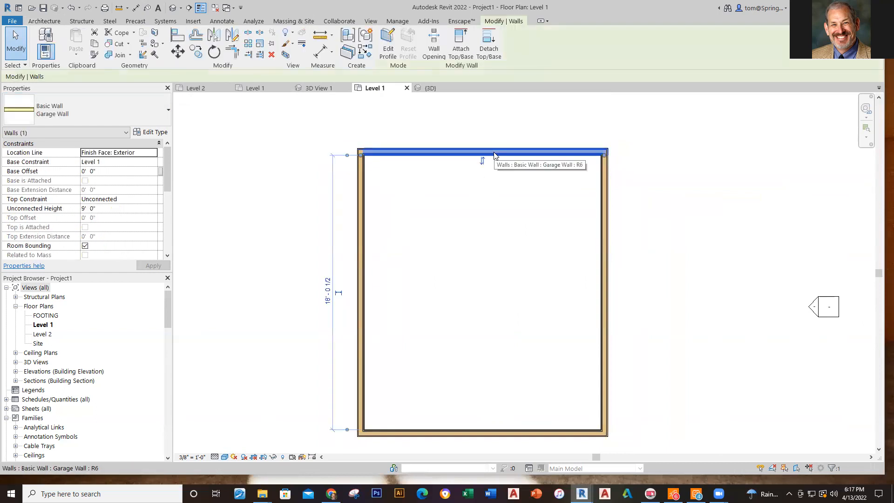
right_click(494, 155)
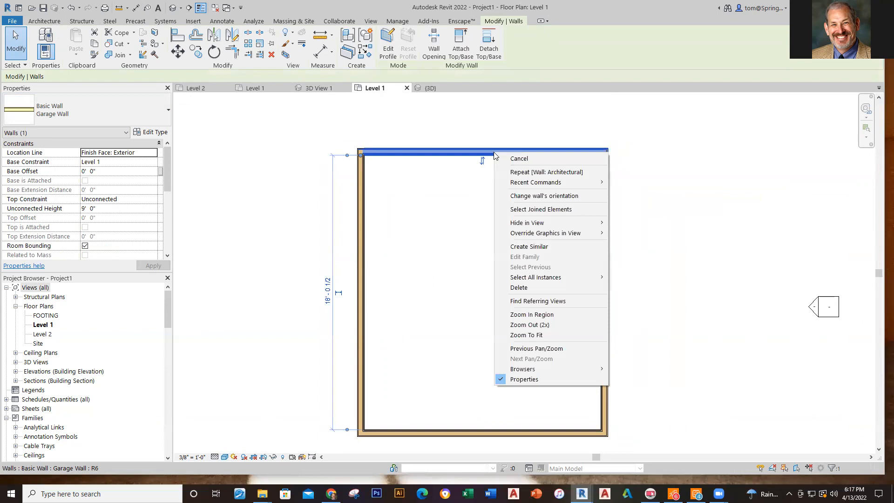
click(557, 196)
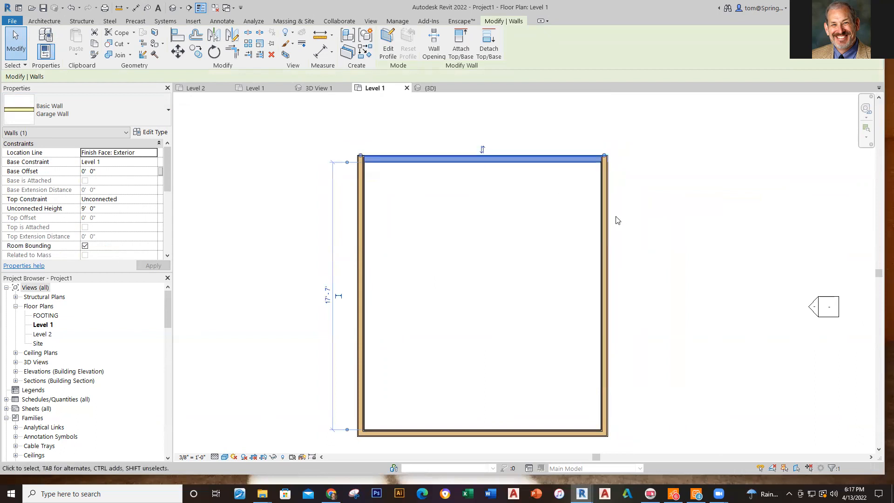
click(603, 227)
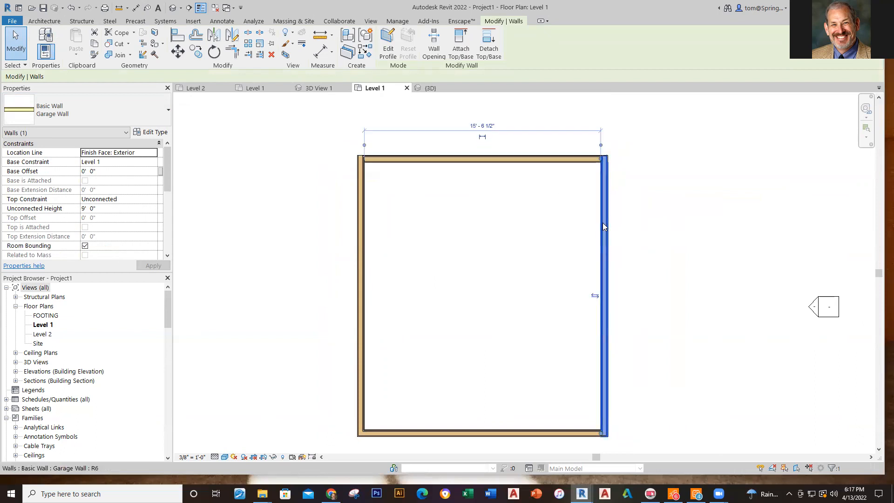
right_click(602, 222)
mouse_move(638, 294)
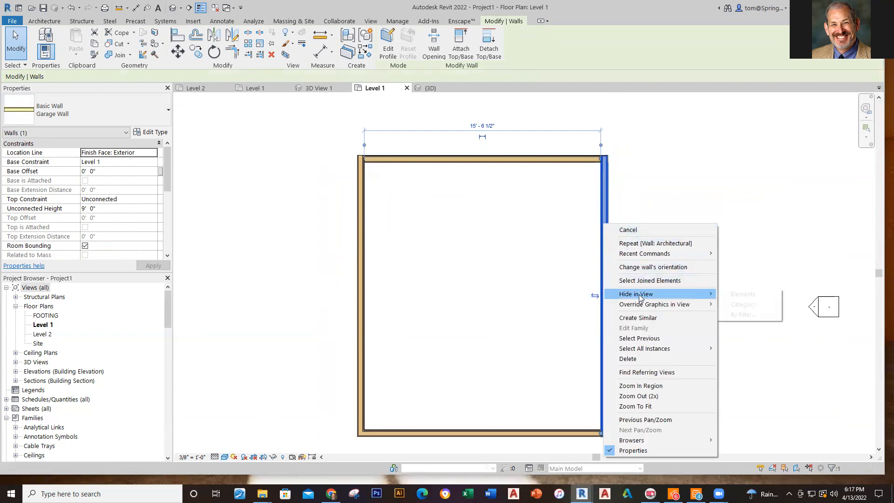
click(653, 267)
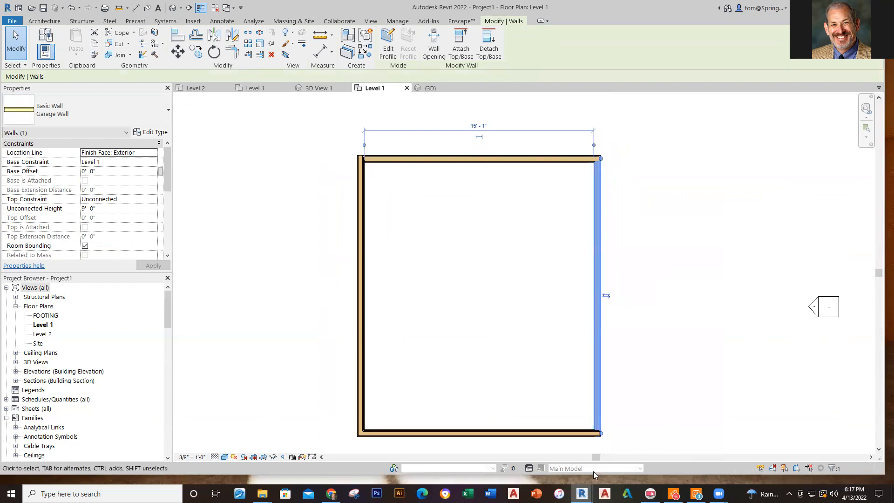
Change the orientation of the south wall and the west wall, then deselect
click(546, 430)
right_click(546, 431)
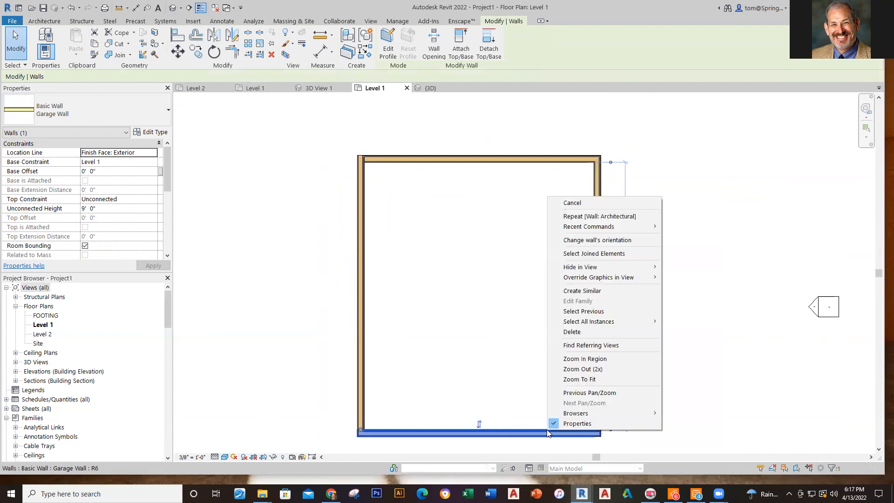
click(598, 247)
click(361, 299)
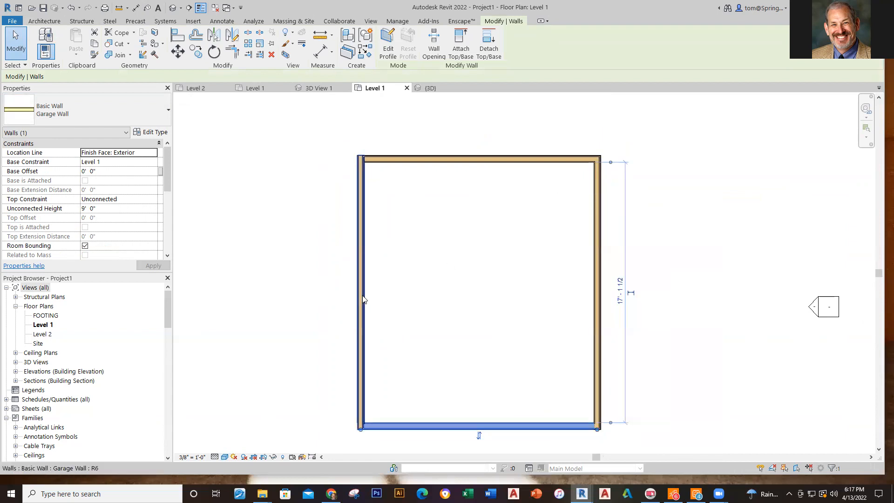
right_click(363, 299)
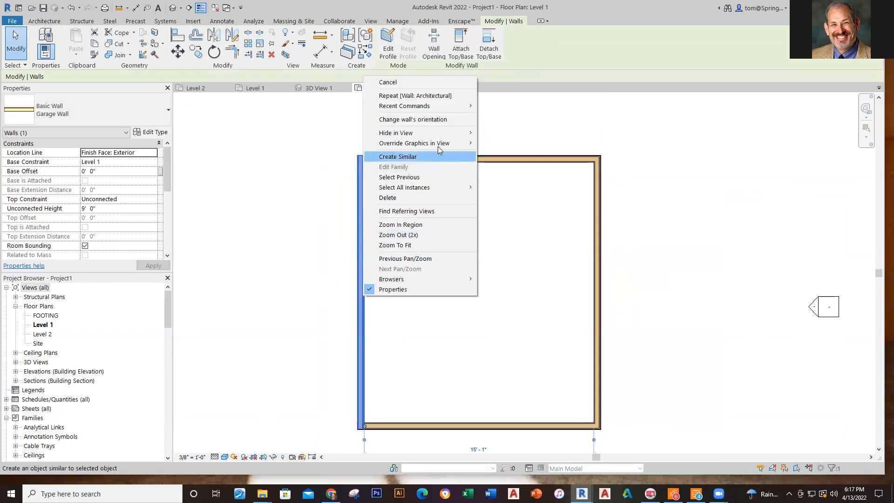
click(435, 119)
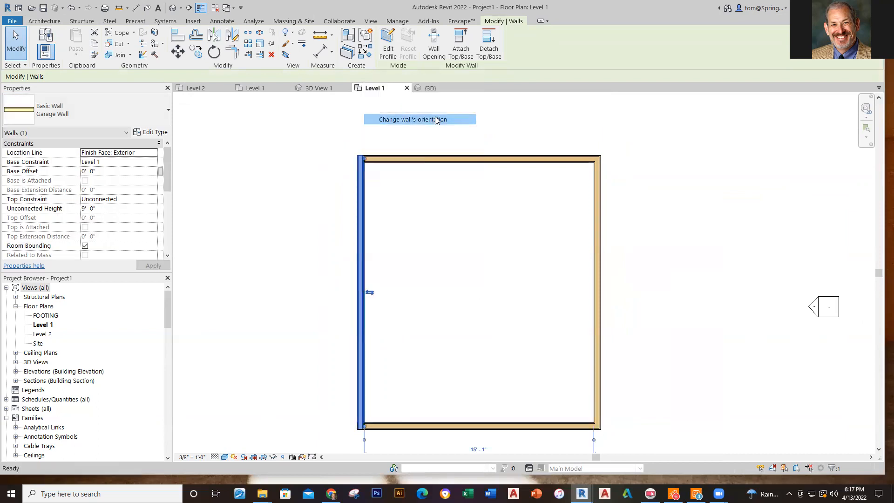
click(295, 220)
Show the flipped walls in the 3D view with Consistent Colors, then bring up and dismiss the Enscape render window
click(435, 89)
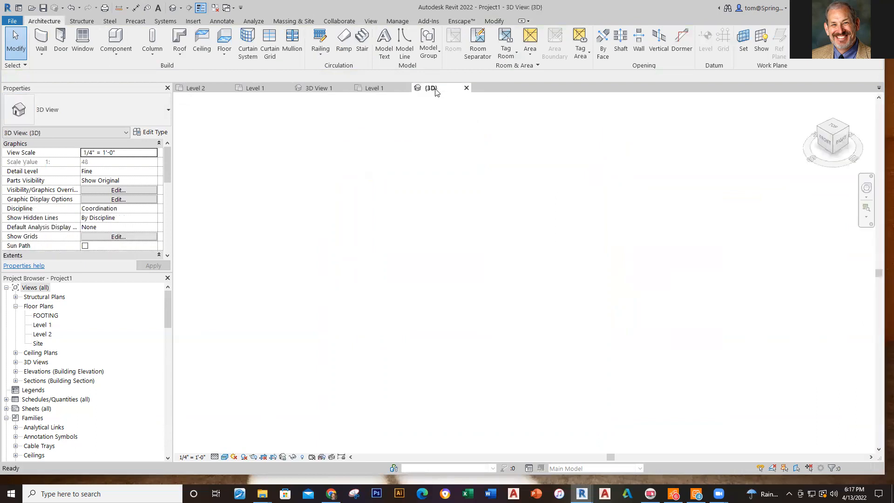
click(223, 457)
click(240, 436)
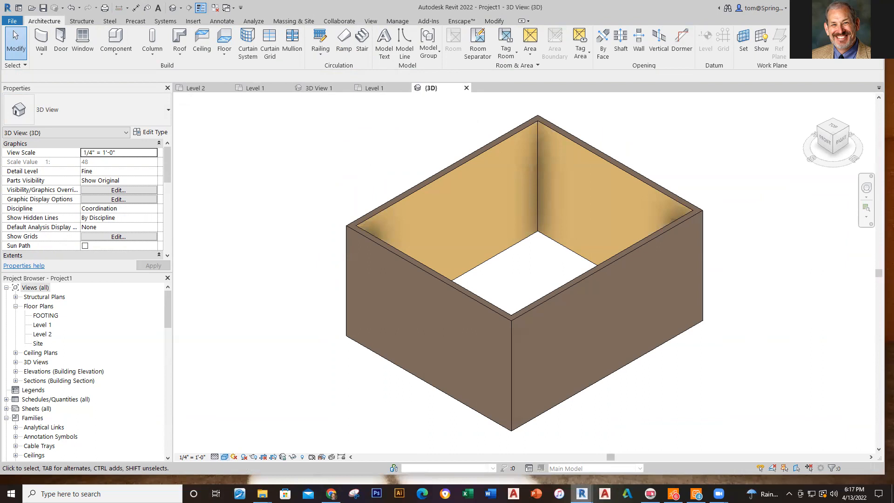
mouse_move(581, 493)
click(605, 467)
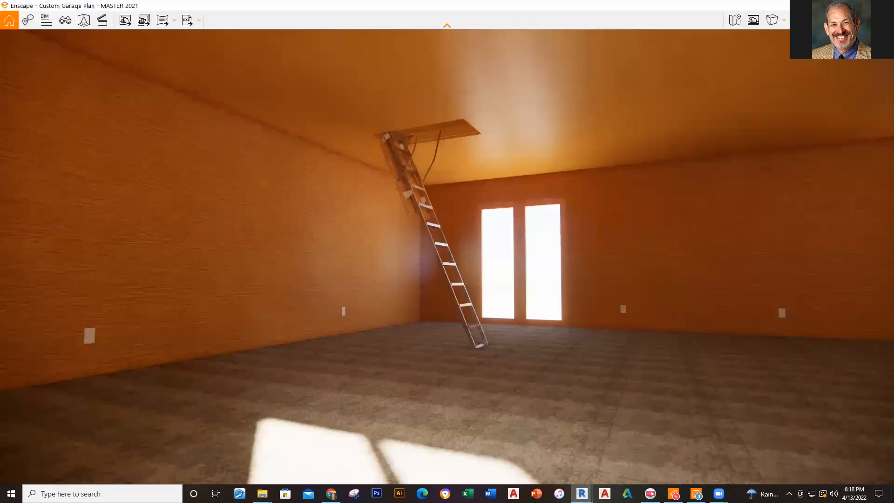
click(840, 5)
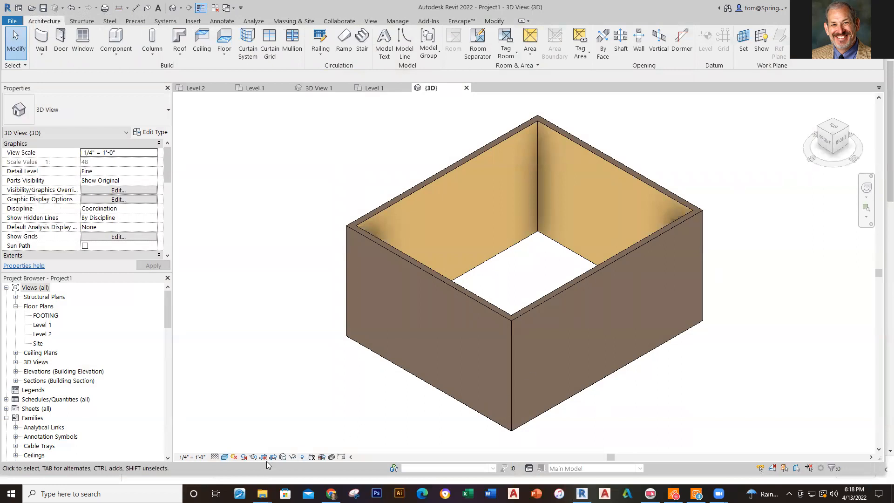
Set the 3D view's visual style to Realistic to inspect the exterior wall finish, then return to the Level 1 plan
click(224, 456)
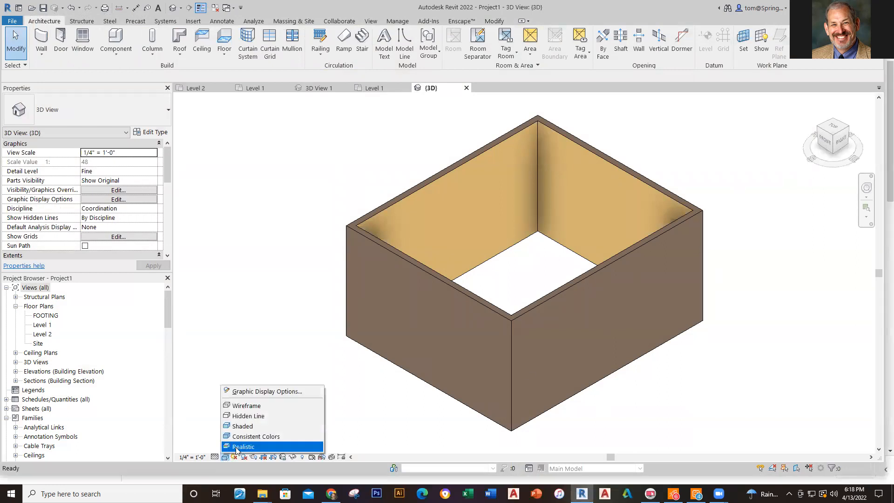
click(237, 446)
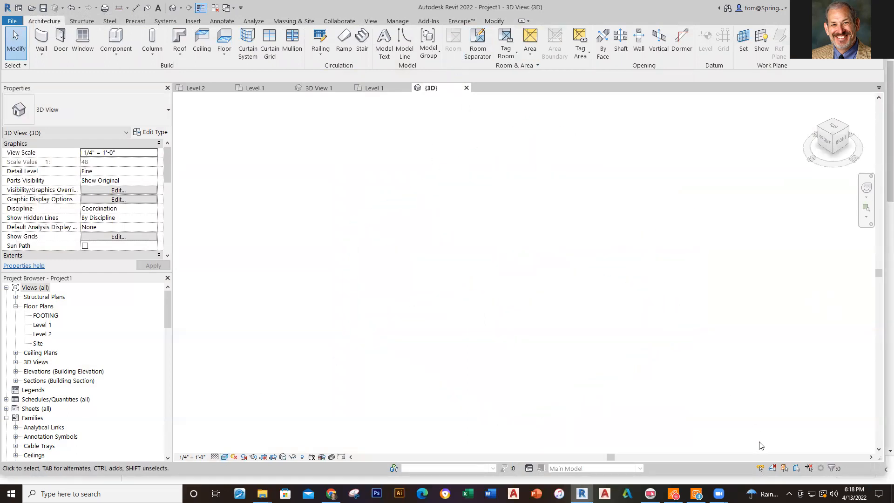
middle_drag(746, 410, 689, 398)
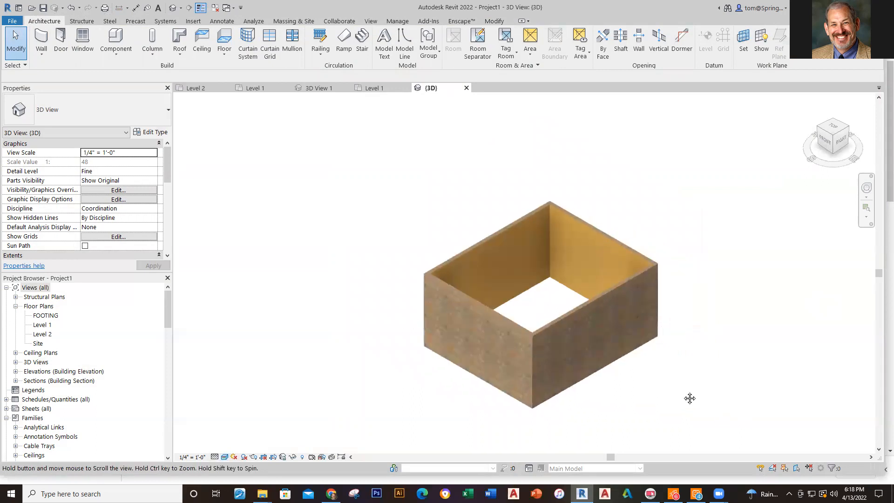
scroll(670, 401, down, 1)
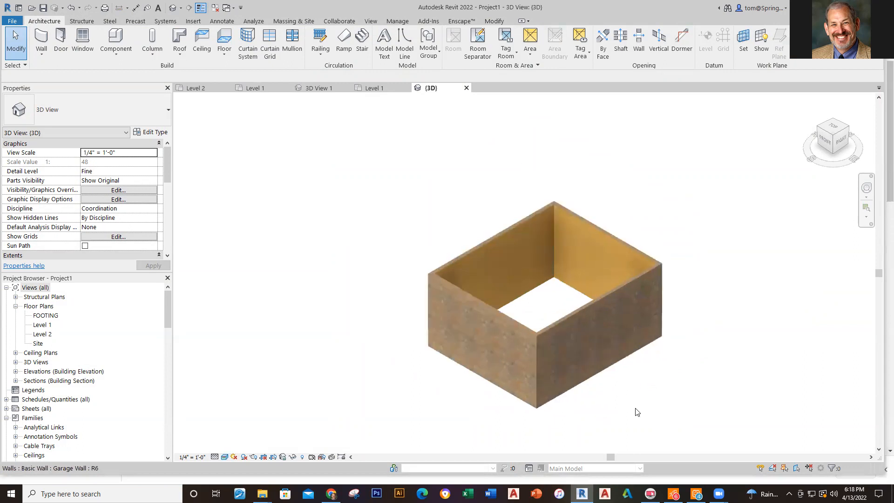
scroll(637, 412, up, 2)
scroll(628, 408, up, 1)
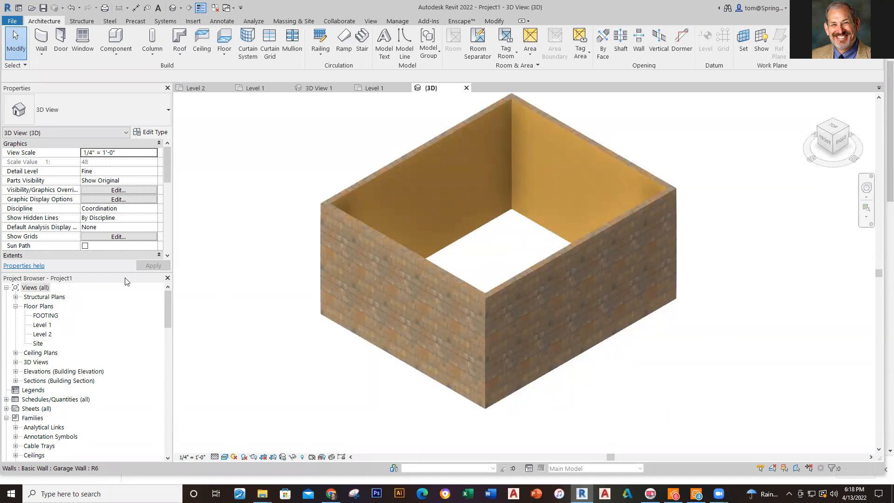
click(374, 88)
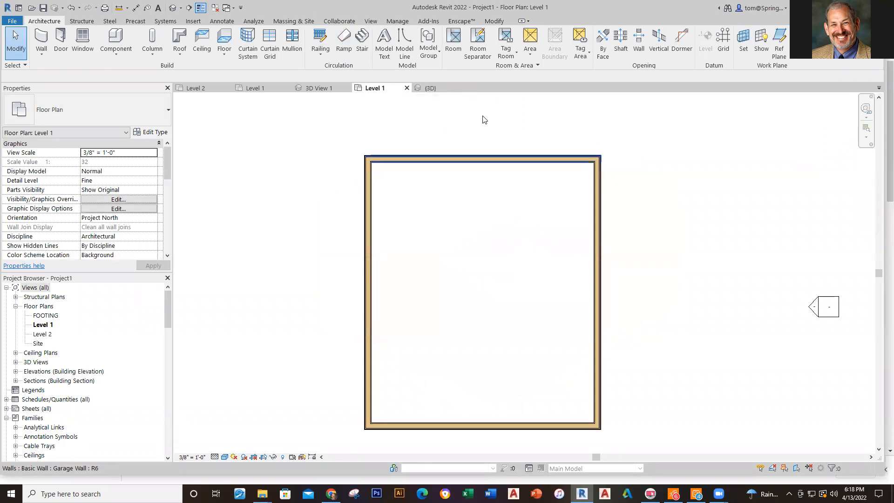
Check the garage dimensions in the Level 1 plan of Custom Garage Plan - MASTER 2021, then return to Project1's Level 1 plan
click(369, 157)
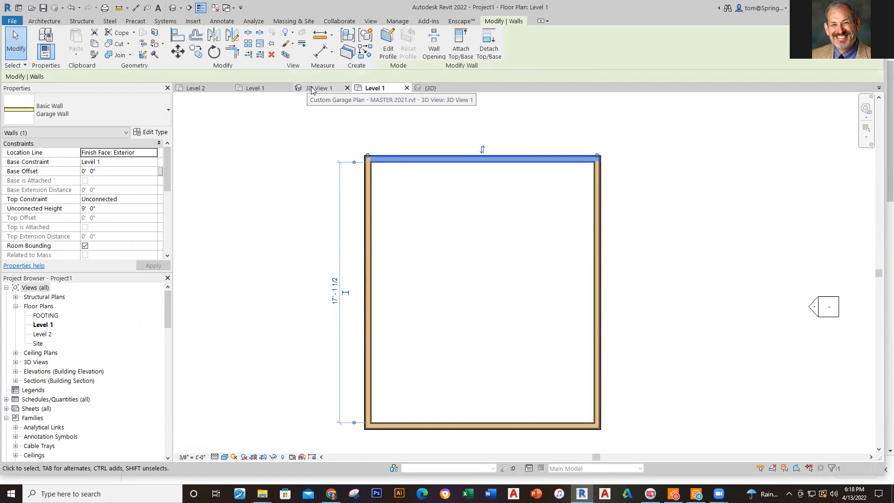
click(255, 89)
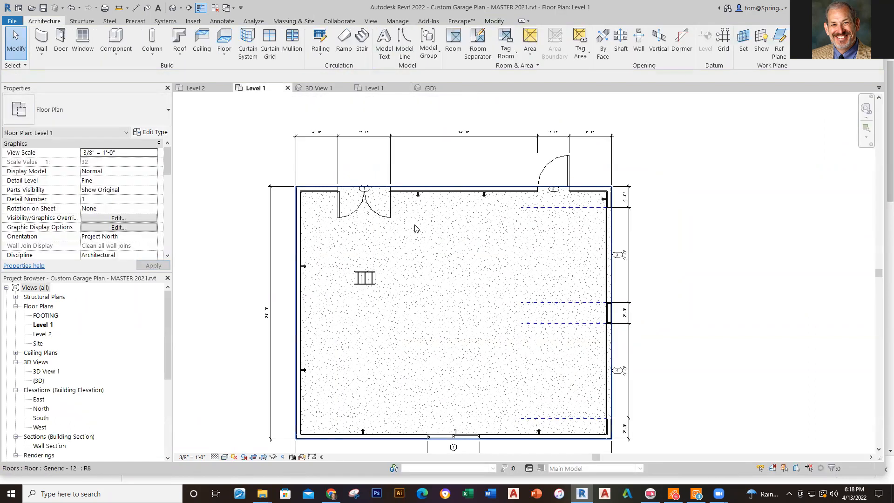
scroll(300, 215, up, 4)
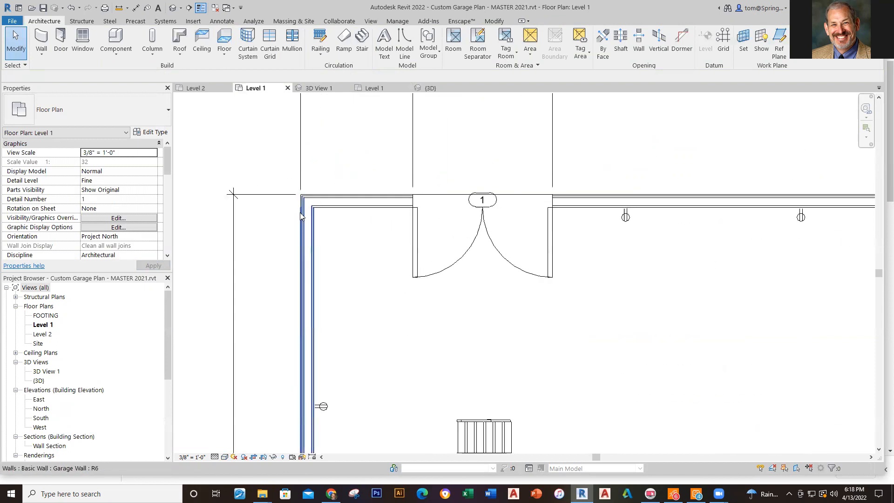
scroll(300, 214, up, 2)
scroll(385, 308, down, 4)
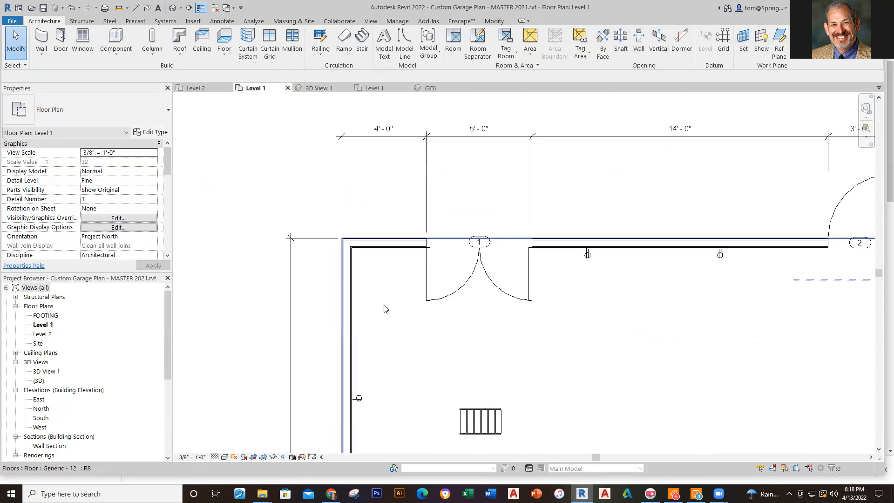
click(377, 88)
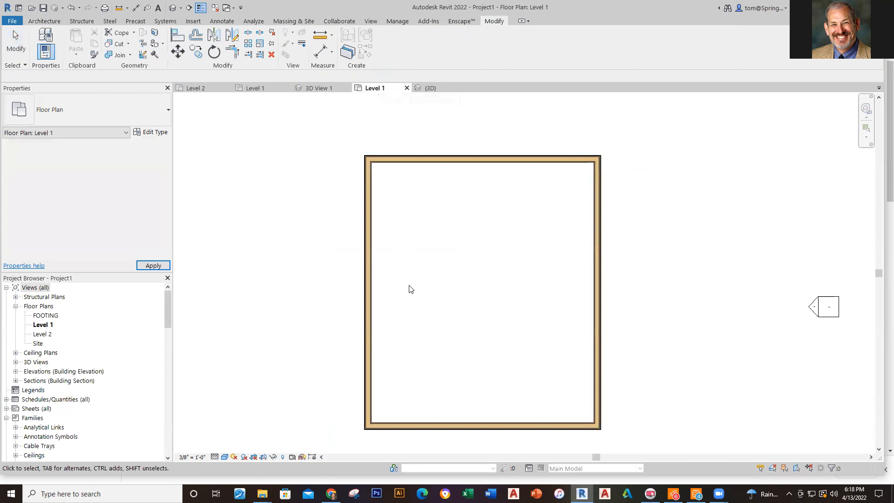
Select the north wall and move its temporary dimension's witness lines to the exterior faces of the north and south walls
click(388, 166)
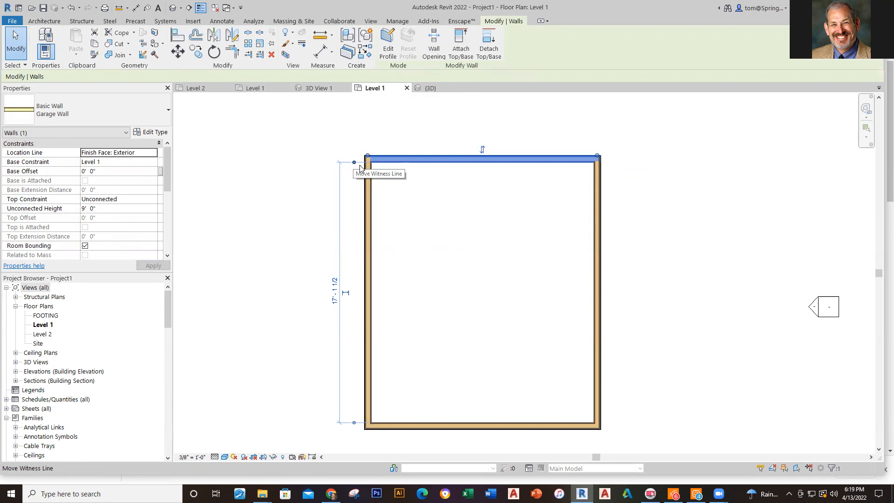
drag(359, 168, 360, 168)
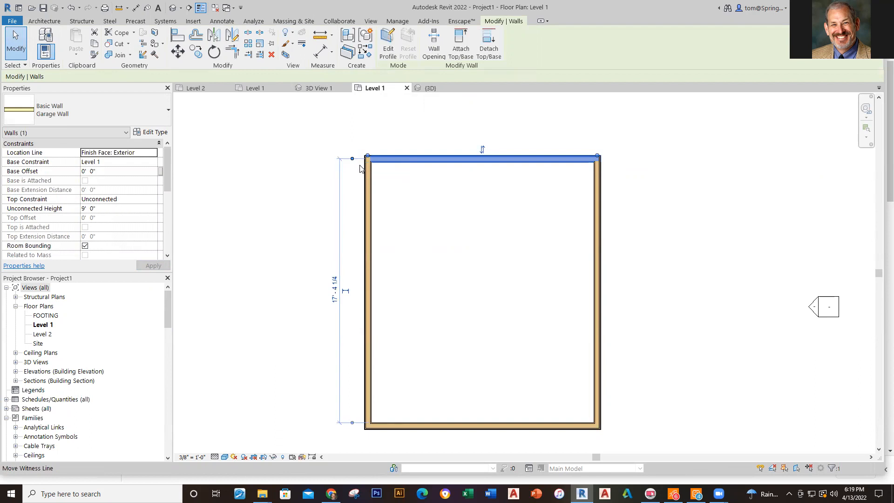
click(360, 169)
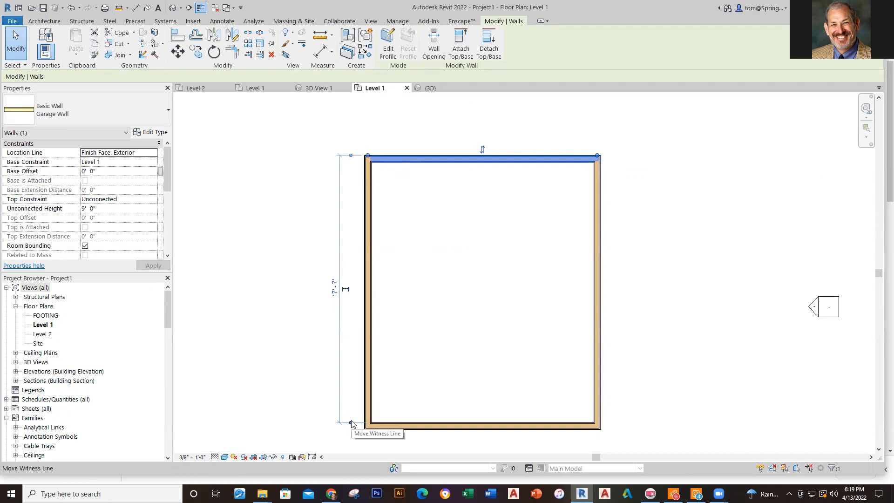
drag(351, 425, 345, 429)
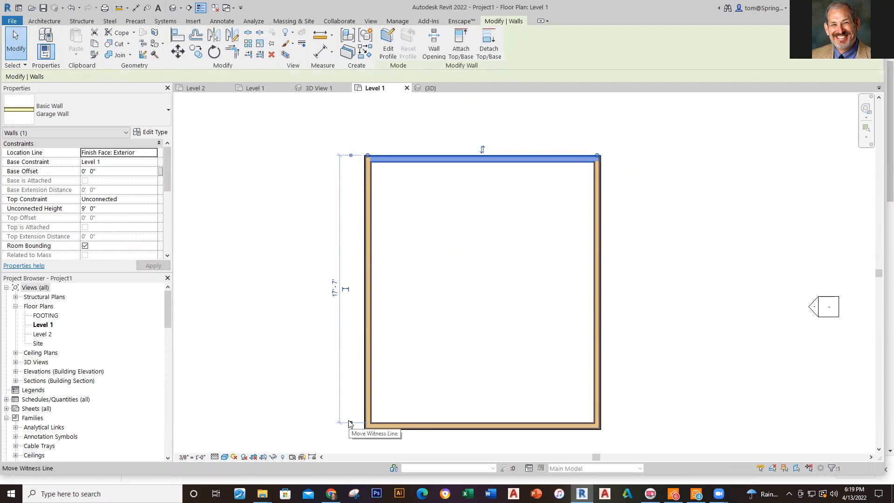
drag(350, 424, 383, 430)
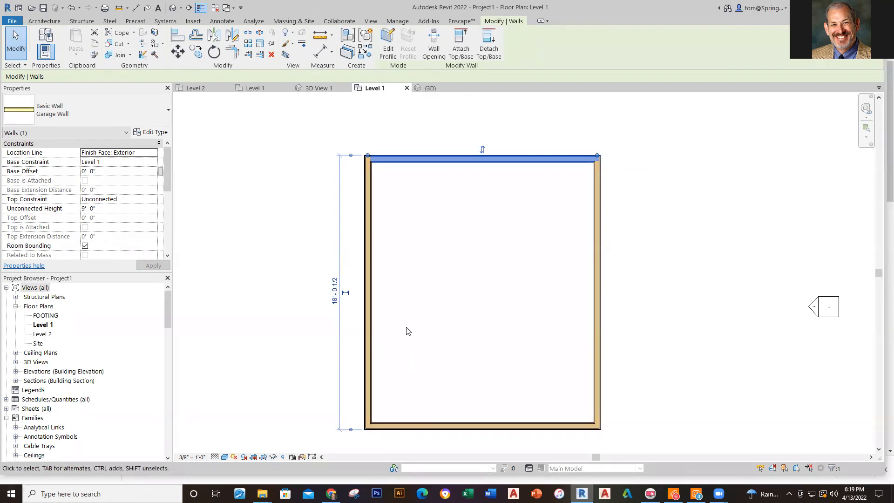
Set the north wall's distance from the south wall to 24'-0" between exterior faces
click(347, 303)
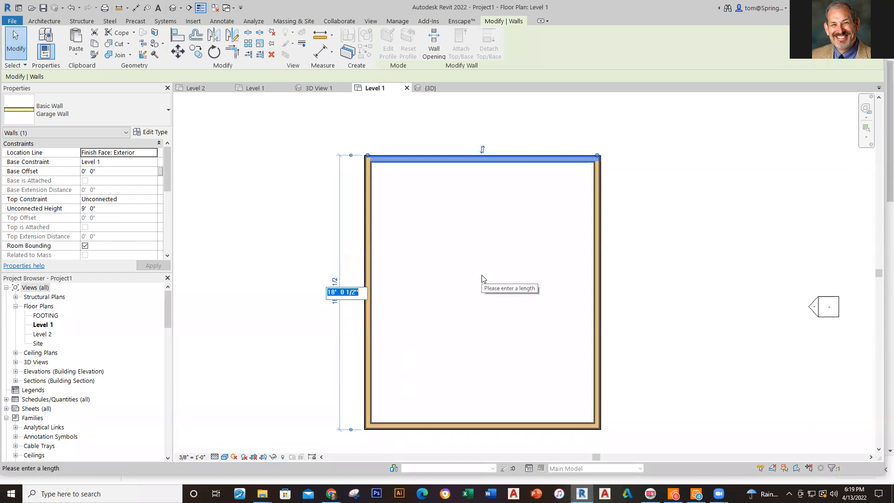
text(24)
key(Return)
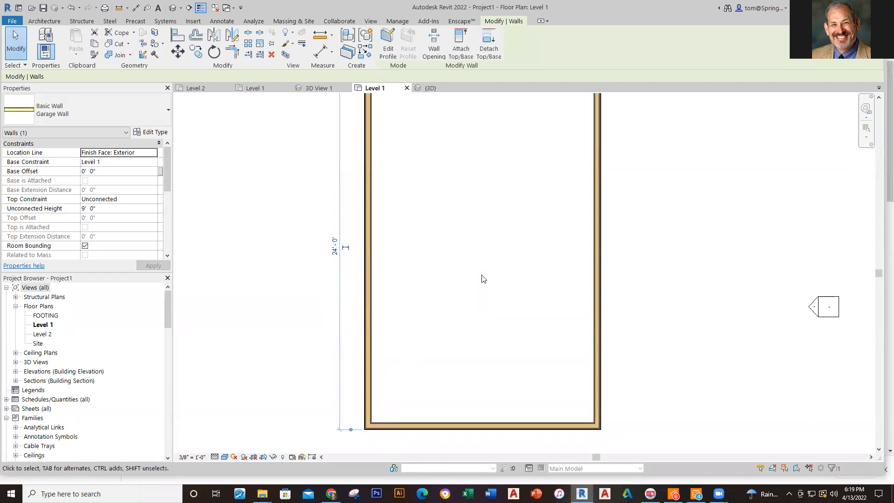
Select the west wall and move its temporary dimension's witness lines to the exterior faces of the west and east walls
scroll(482, 278, down, 3)
middle_drag(519, 359, 409, 393)
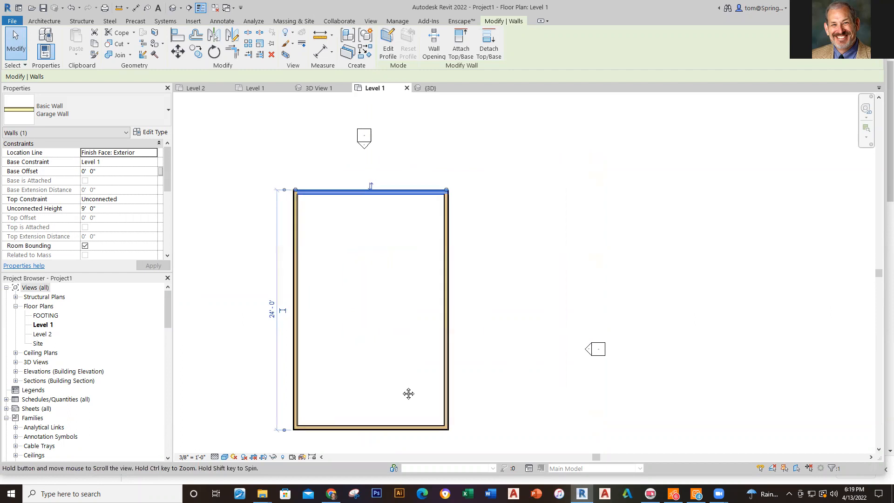
click(295, 288)
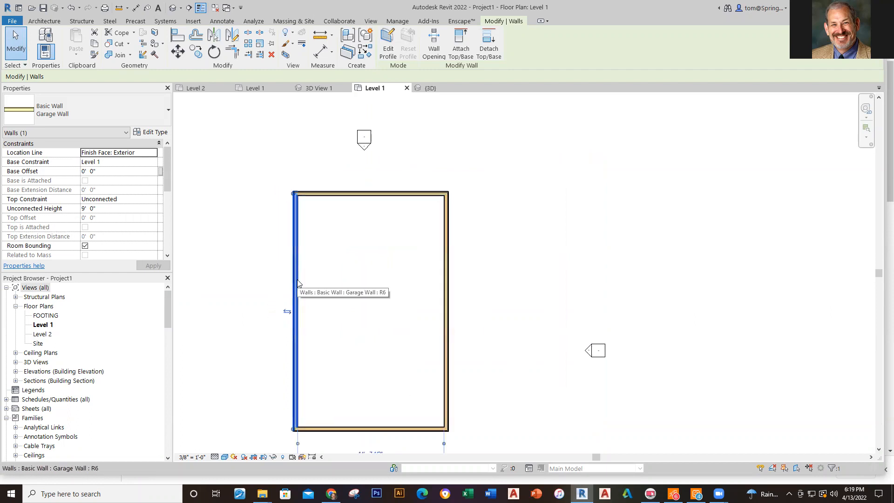
scroll(480, 405, down, 1)
middle_drag(476, 413, 505, 319)
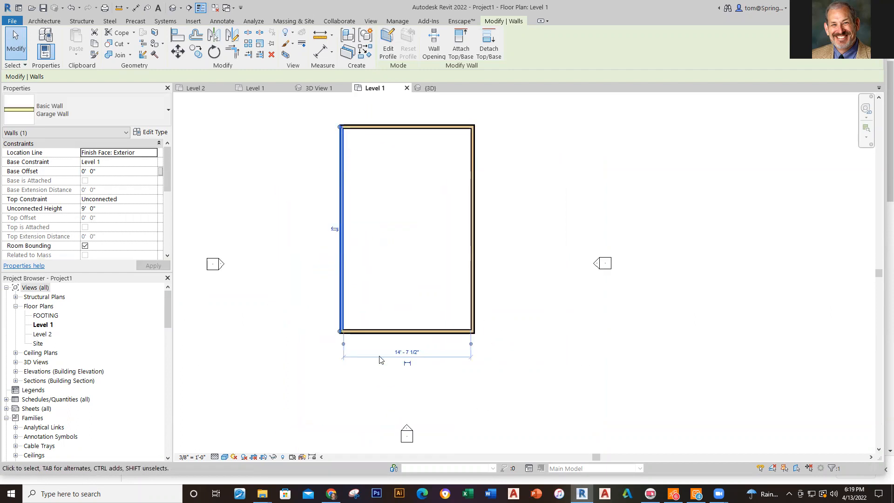
scroll(372, 357, up, 3)
scroll(351, 350, up, 2)
click(309, 331)
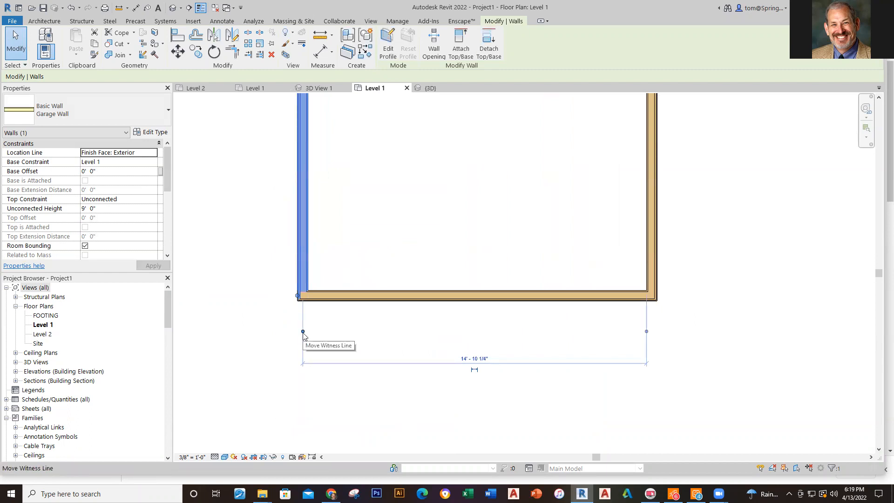
click(302, 333)
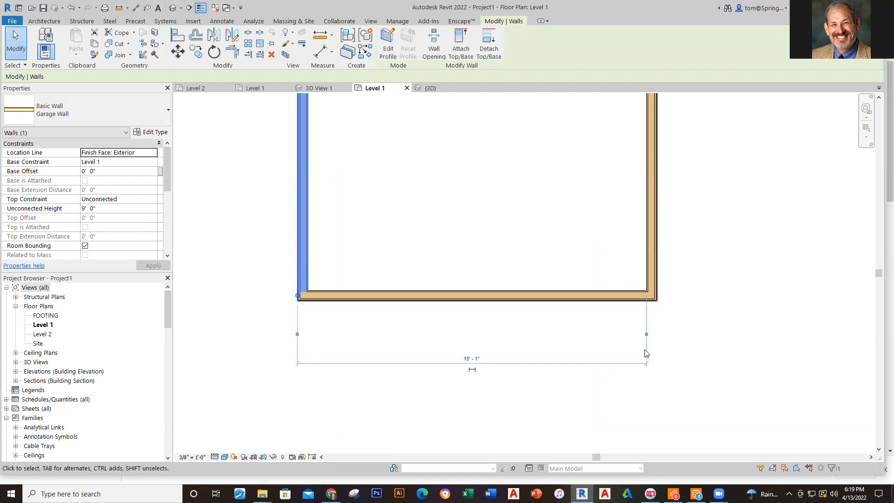
click(646, 334)
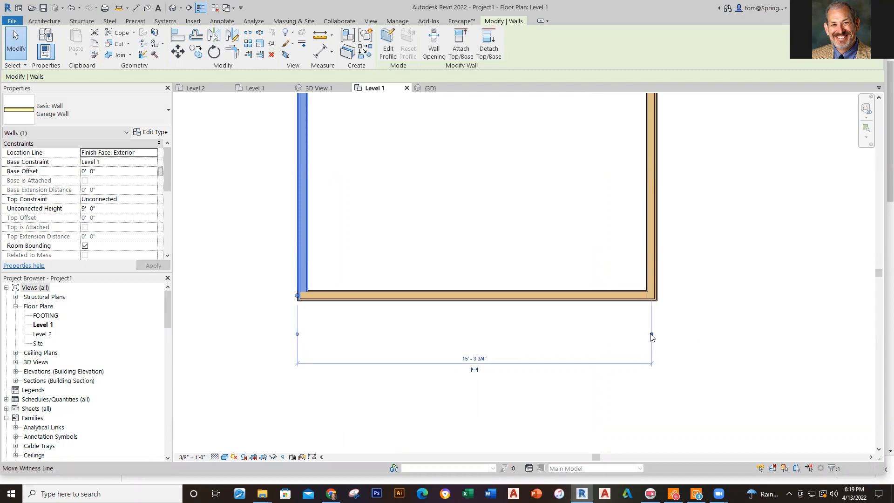
click(651, 334)
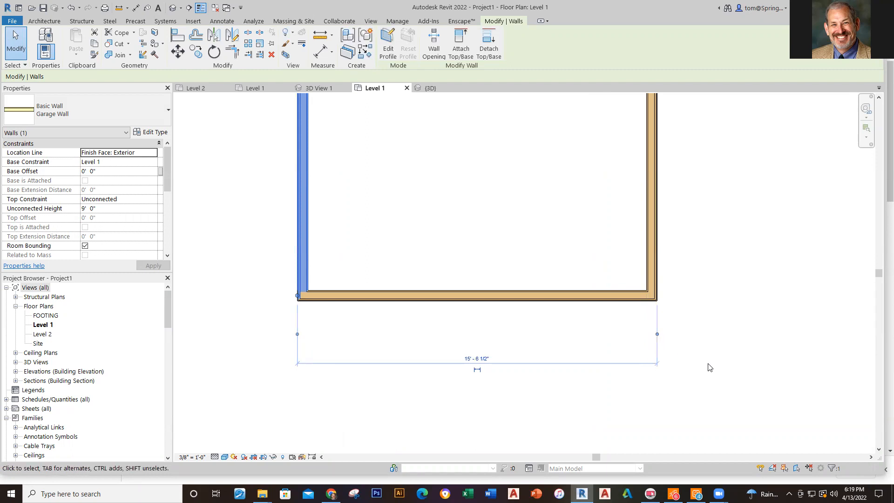
Set the west wall's distance from the east wall to 30'-0" between exterior faces, then deselect
click(487, 357)
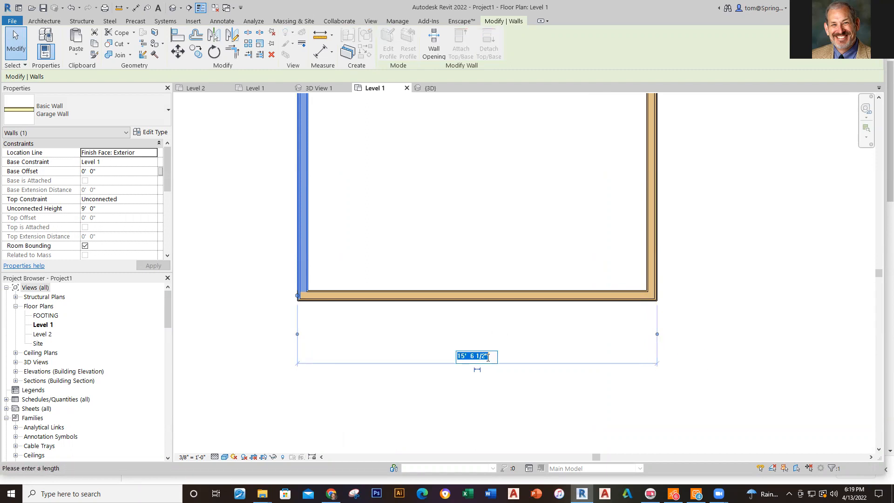
text(30)
key(Return)
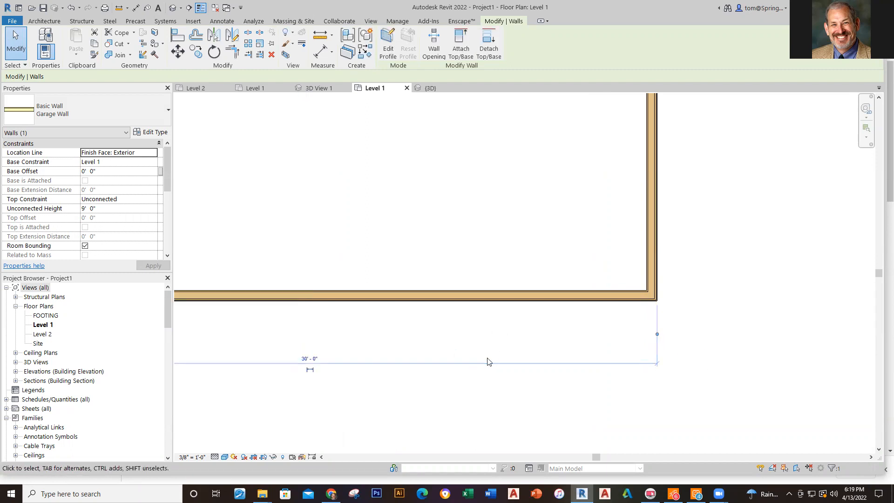
click(482, 390)
Select the whole chain of four walls, nudge it east and slightly south to sit between the elevation markers, then deselect
scroll(479, 395, down, 3)
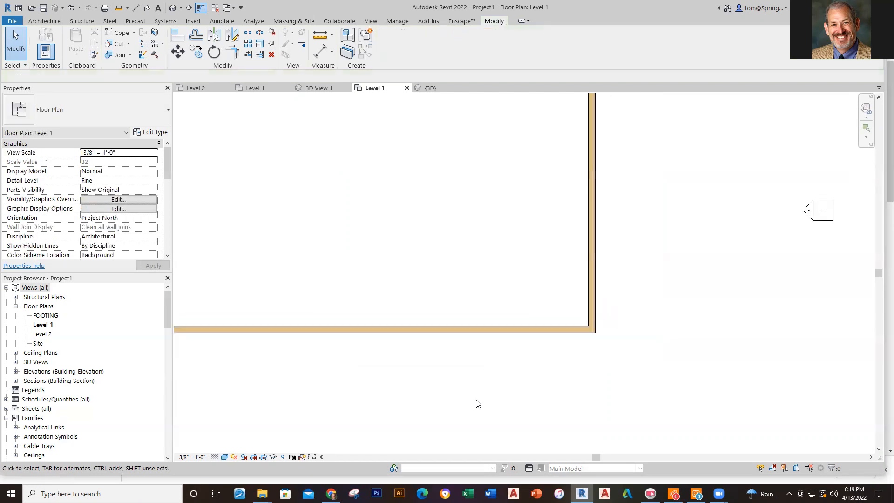
scroll(498, 404, down, 1)
middle_drag(504, 403, 587, 411)
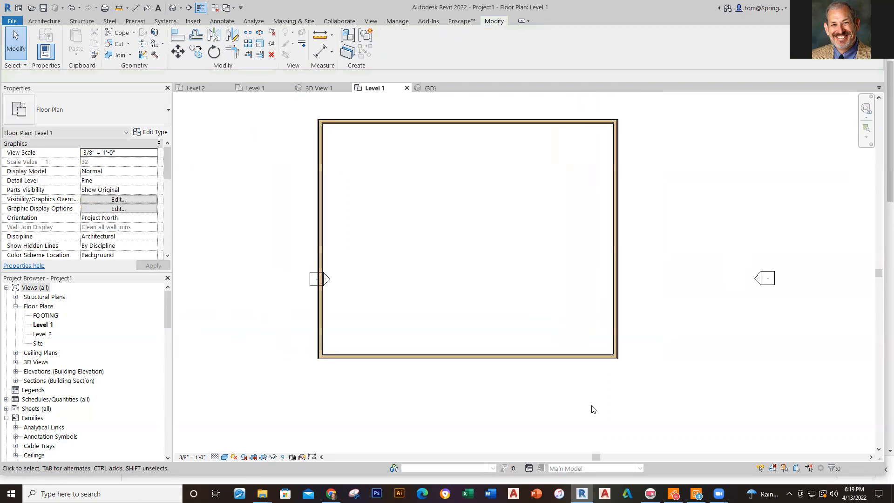
key(Tab)
click(620, 335)
key(Right)
key(Right)
key(Right)
key(Right)
key(Right)
key(Right)
key(Right)
key(Right)
key(Right)
key(Right)
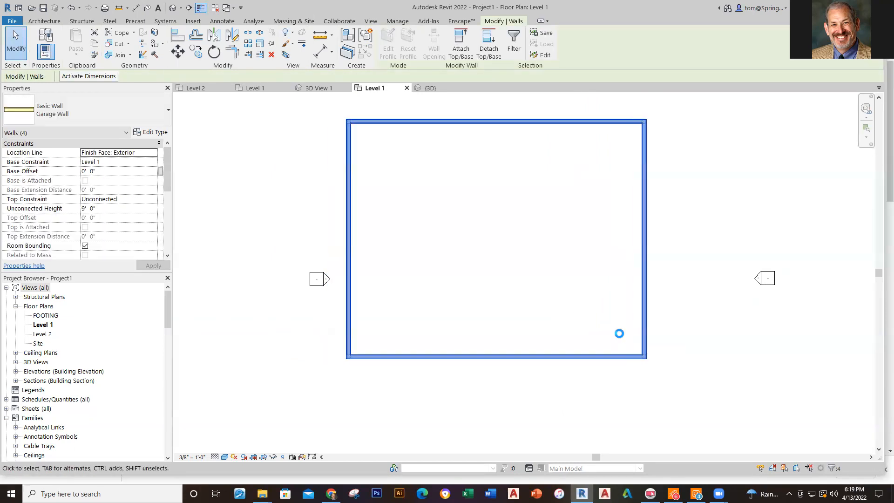
key(Right)
key(Right)
key(Right)
key(Right)
key(Right)
key(Right)
key(Right)
key(Right)
key(Right)
key(Right)
key(Right)
key(Down)
key(Down)
key(Down)
key(Down)
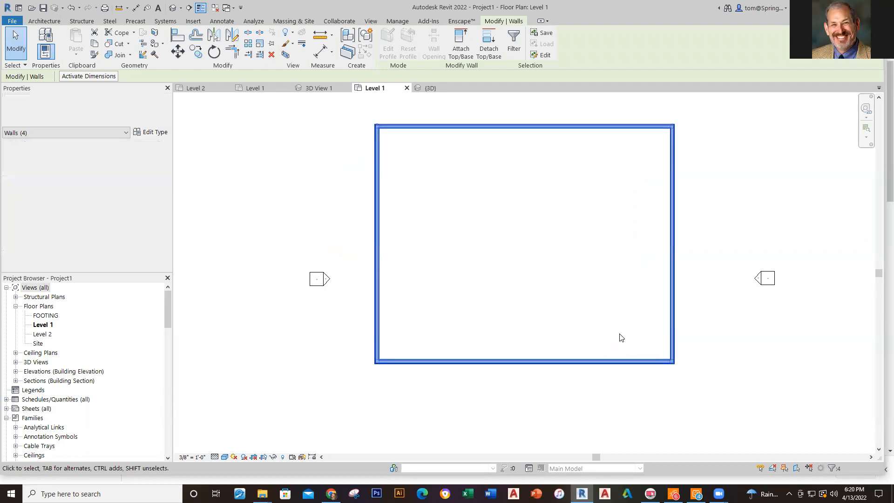
key(Escape)
scroll(348, 310, down, 2)
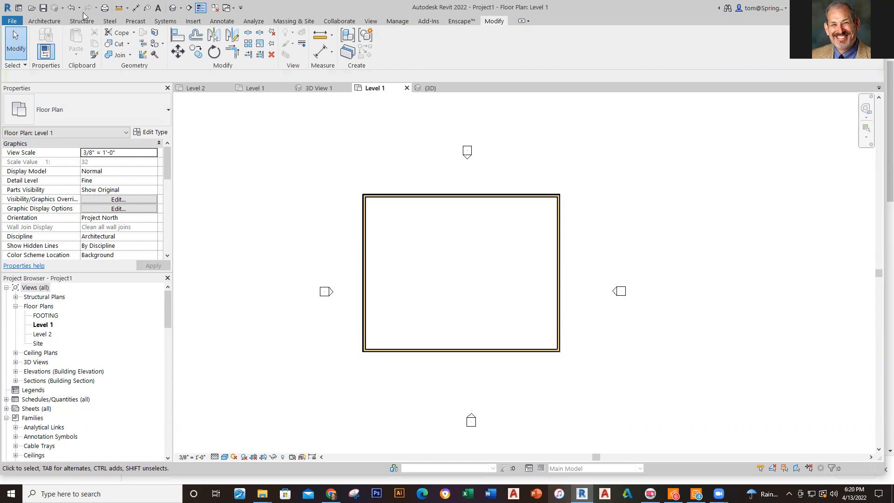
Open the 3D view and examine the exterior finish on the resized garage walls up close
click(432, 89)
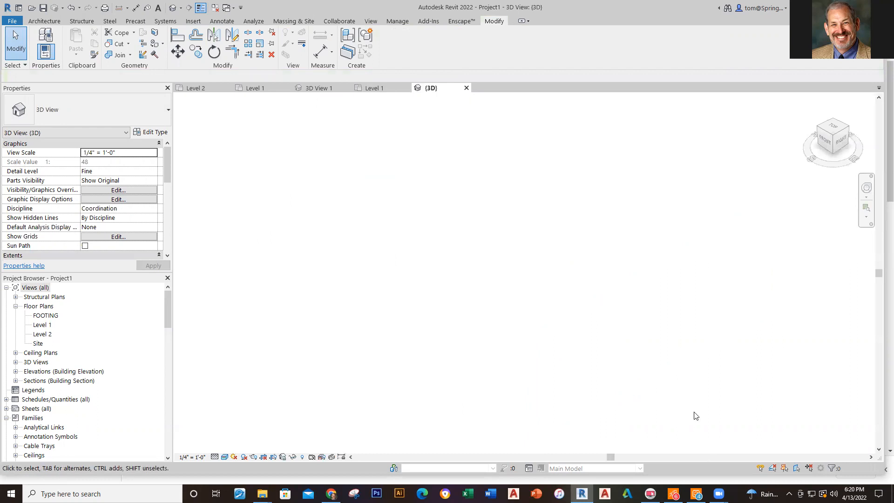
scroll(689, 387, down, 1)
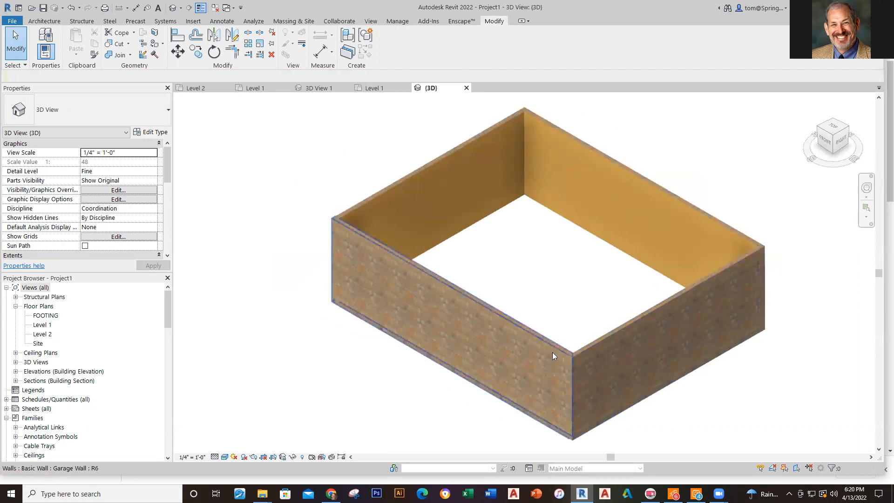
scroll(527, 352, up, 4)
scroll(521, 351, up, 6)
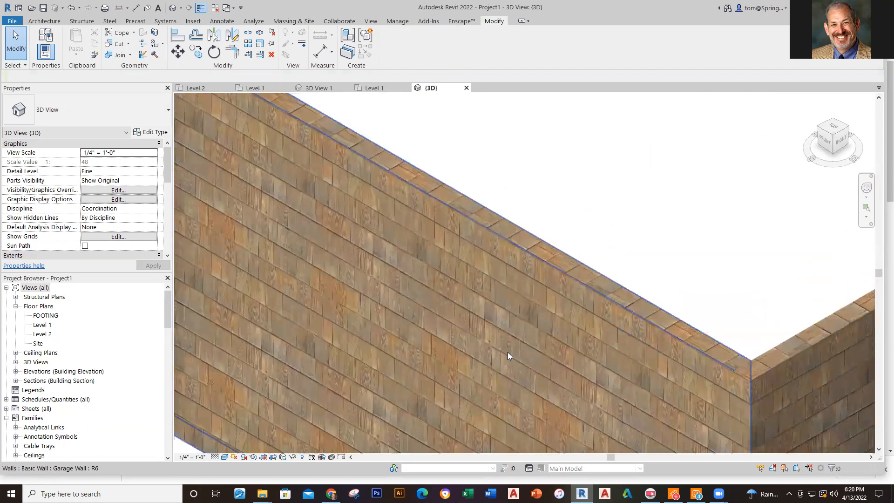
scroll(523, 401, down, 7)
scroll(524, 404, down, 3)
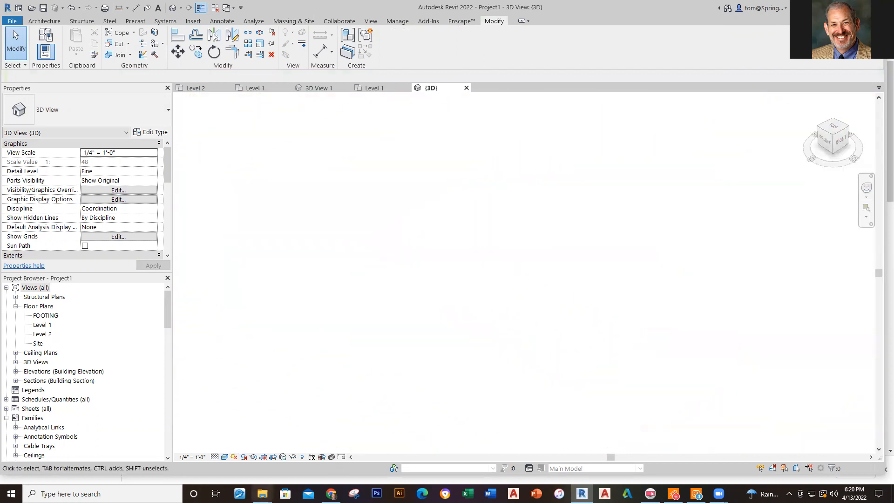
Compare the 3D view in the Shaded and Consistent Colors visual styles, then set it back to Realistic
click(225, 458)
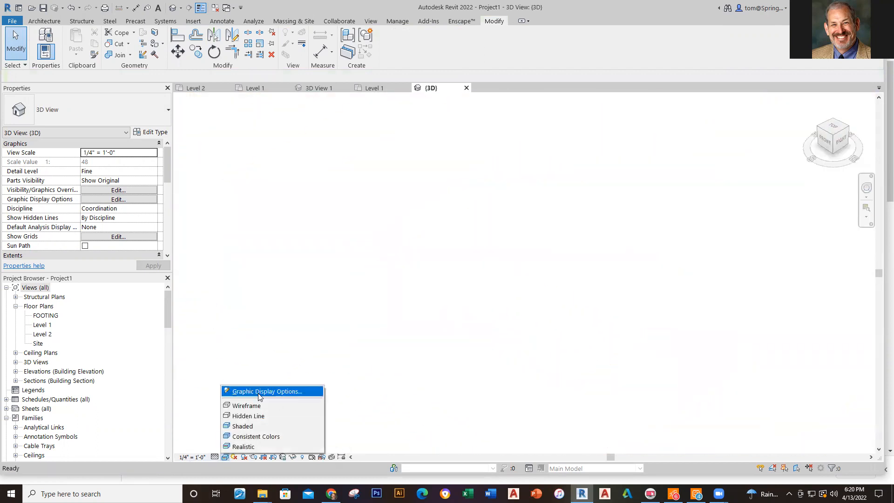
click(253, 426)
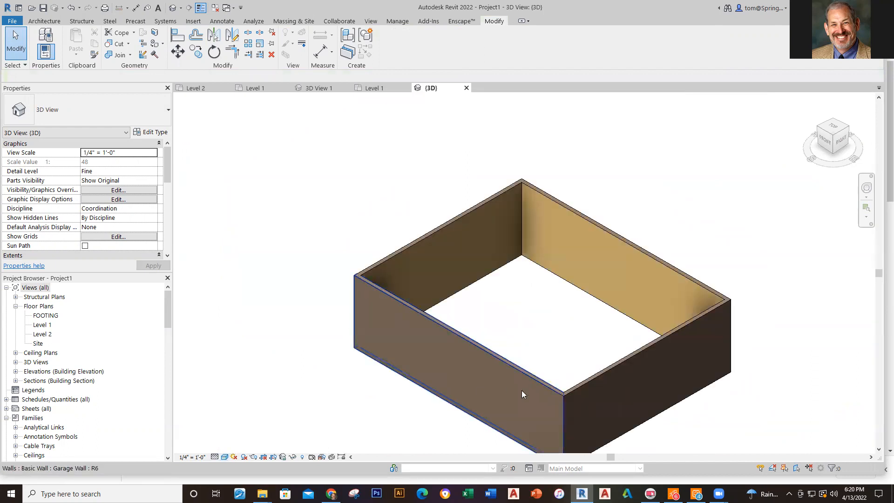
click(225, 458)
click(246, 438)
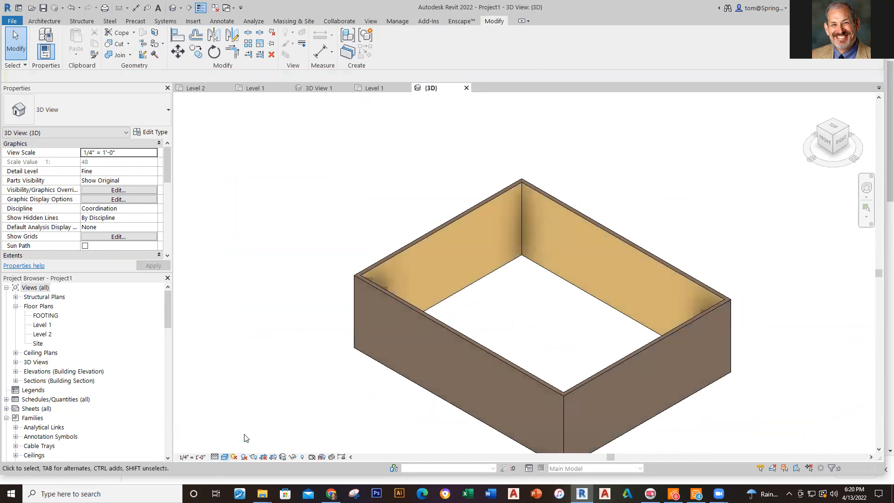
click(225, 457)
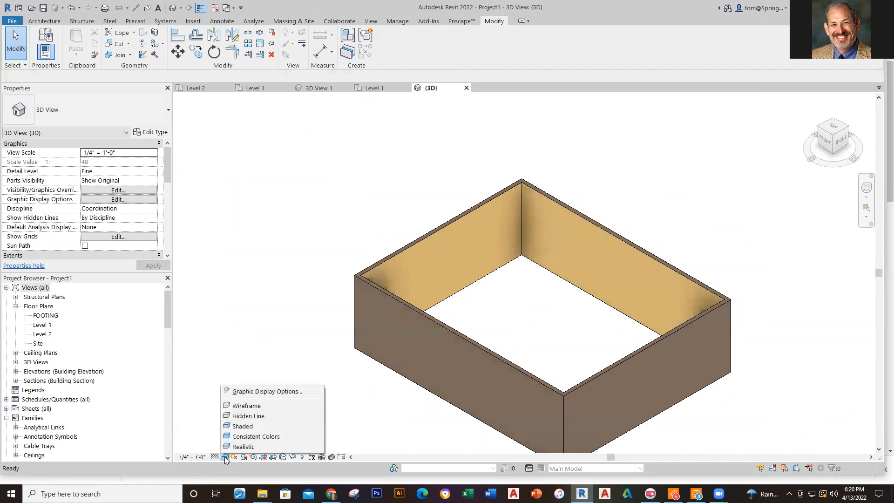
click(247, 447)
scroll(361, 405, down, 2)
middle_drag(365, 401, 361, 358)
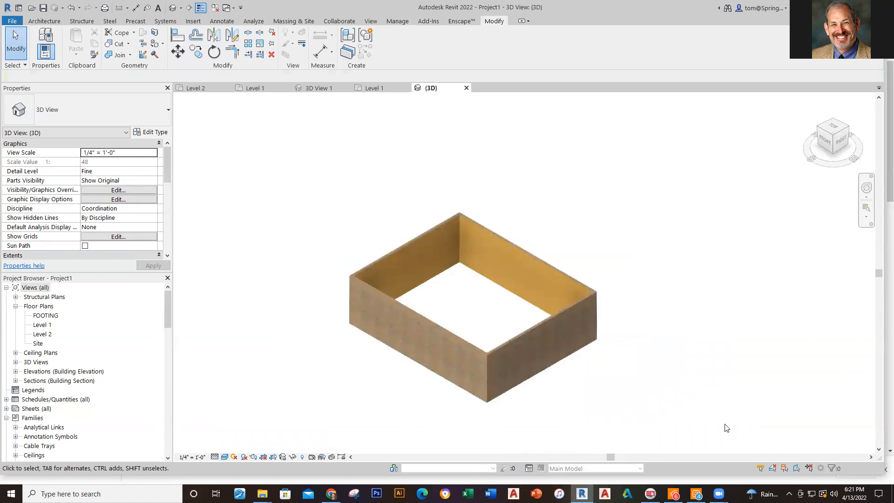
In the new project's Level 1 floor plan, add an aligned dimension above the north wall for the garage's overall east-west exterior width
click(372, 88)
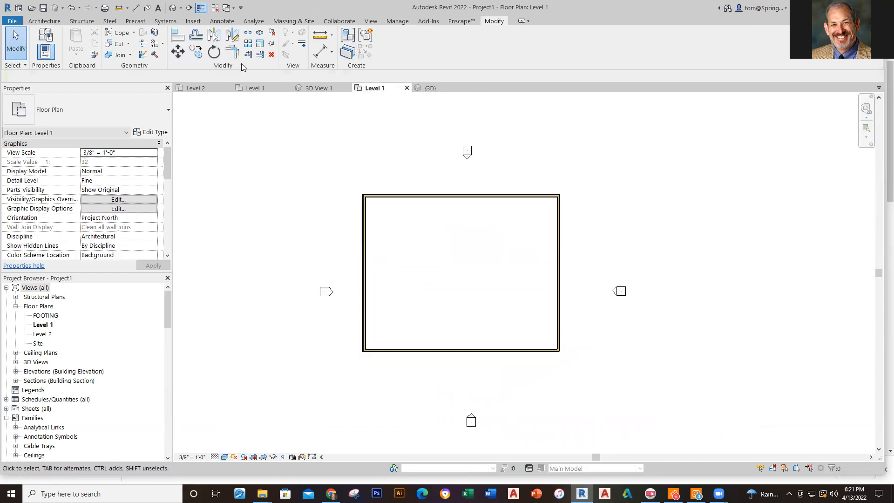
click(135, 8)
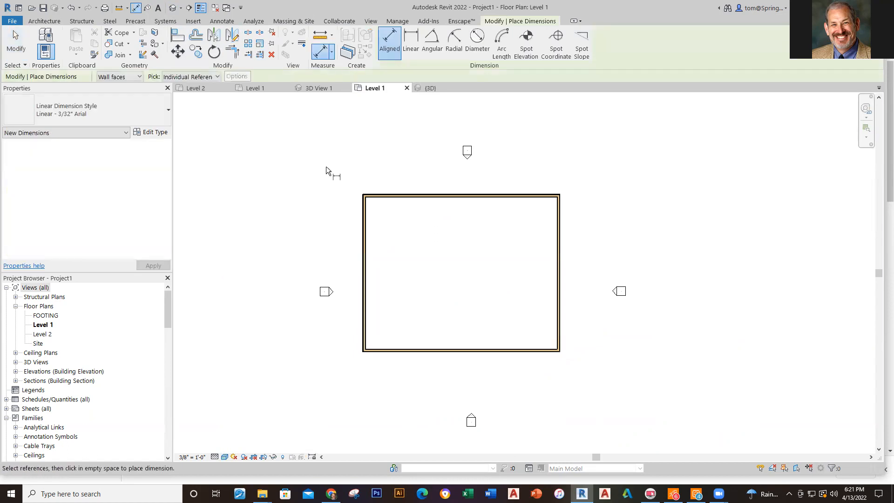
click(371, 216)
click(559, 205)
click(549, 176)
scroll(448, 186, up, 4)
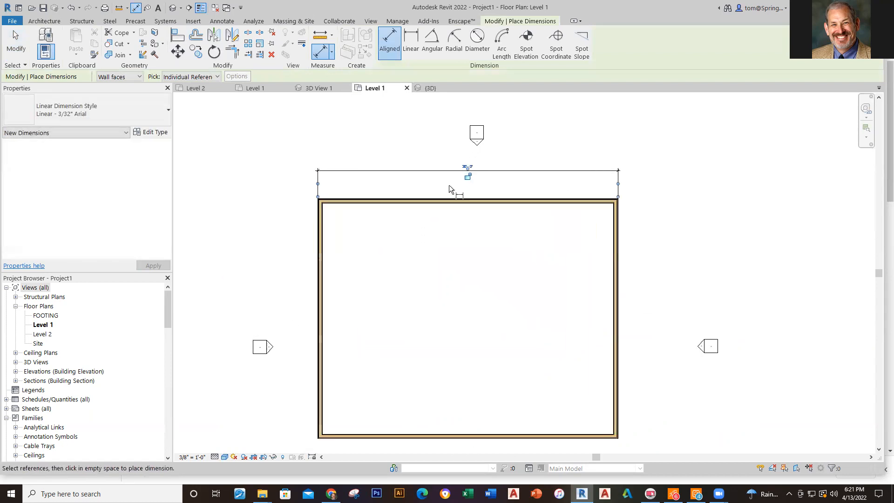
scroll(478, 177, up, 2)
Add an aligned dimension west of the garage for its overall north-south exterior depth, then end the dimension command
scroll(474, 194, down, 6)
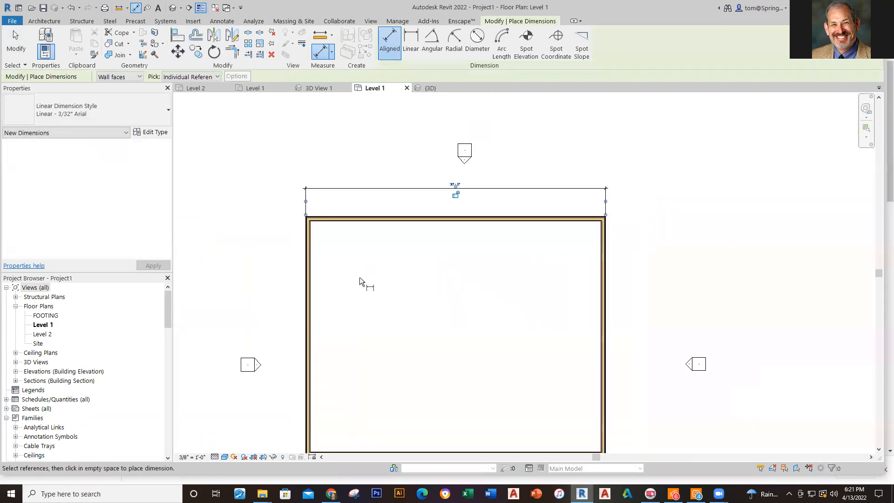
middle_drag(367, 284, 364, 236)
click(317, 383)
click(321, 177)
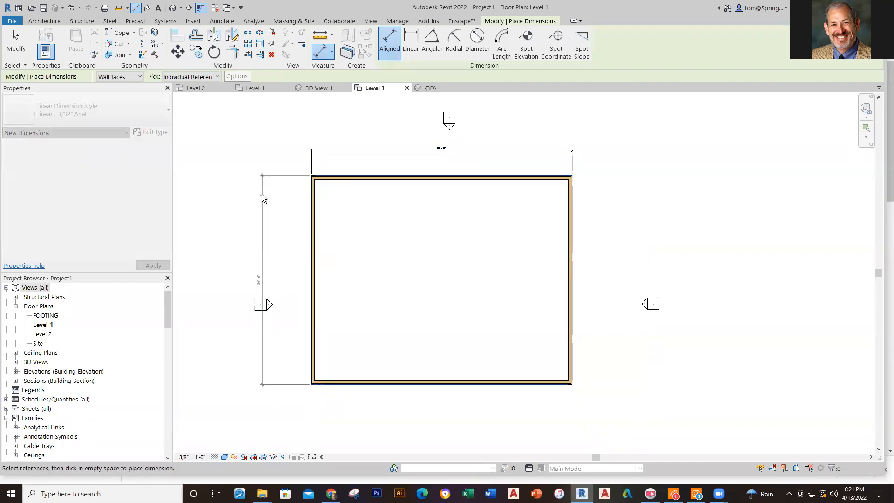
click(272, 197)
scroll(253, 289, up, 2)
scroll(283, 286, up, 3)
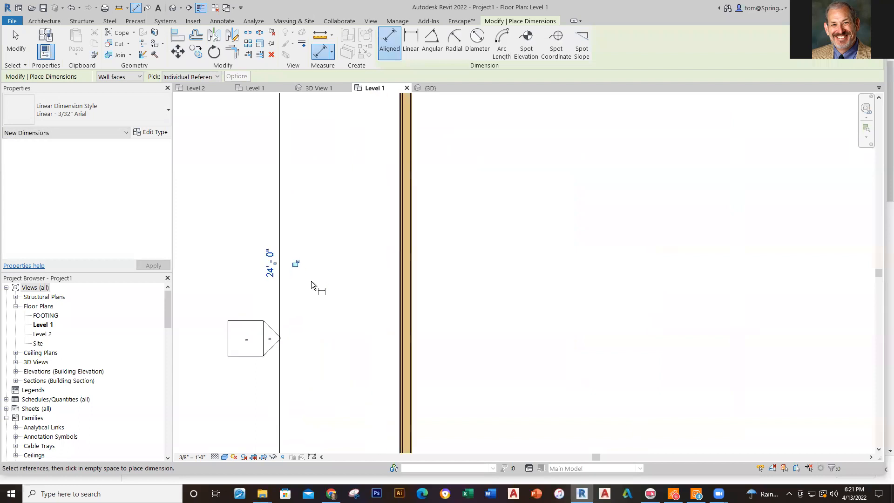
scroll(532, 300, down, 5)
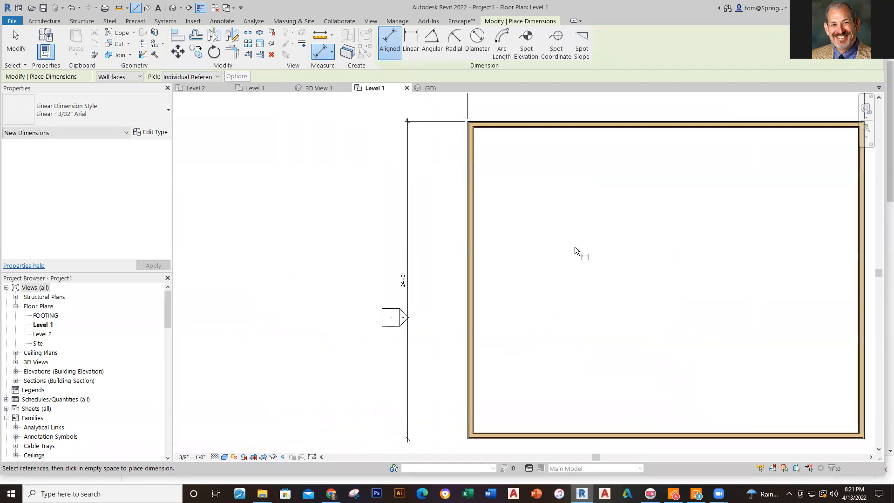
middle_drag(546, 258, 457, 267)
key(Escape)
key(Escape)
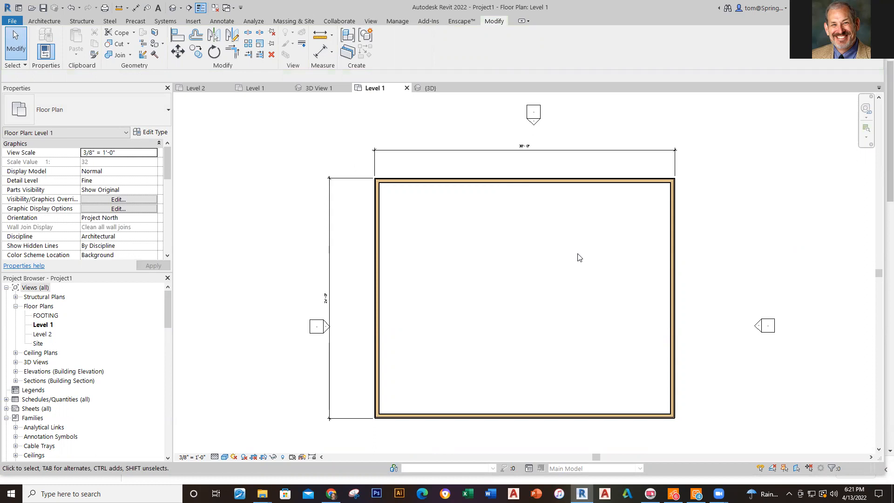
Open the East building elevation and examine the wall's height against the Level 1, Level 2 and FOOTING levels
click(166, 308)
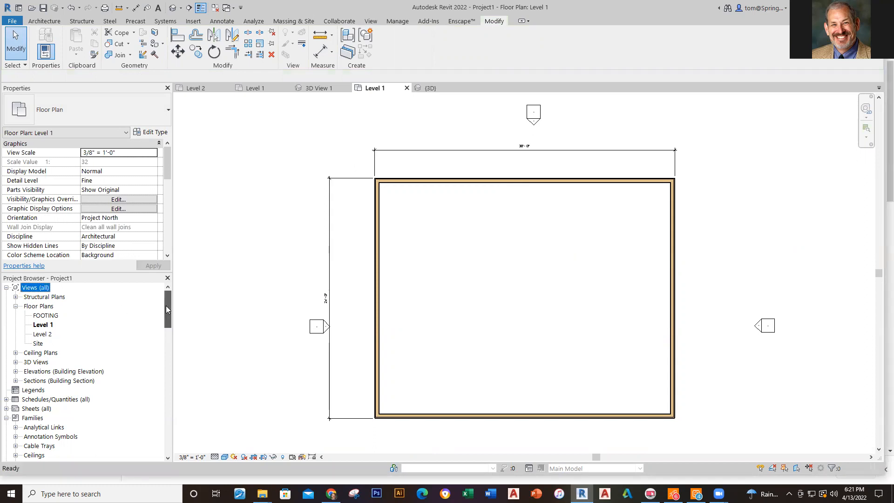
double_click(60, 372)
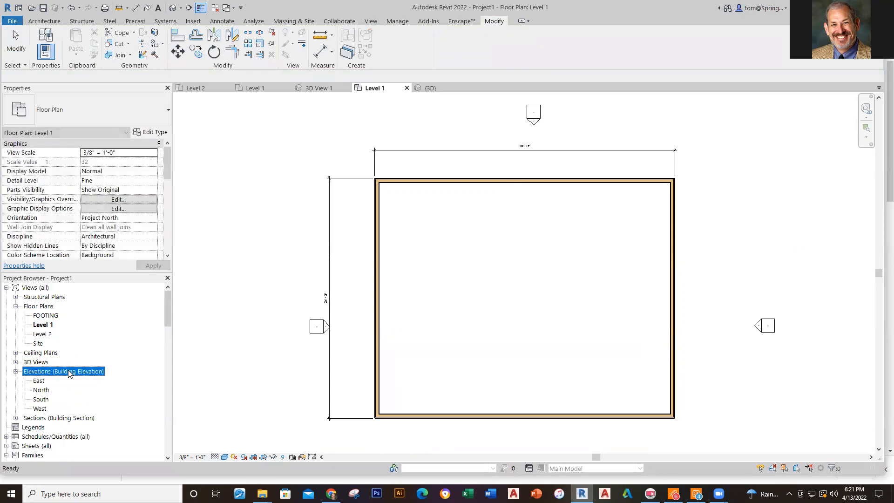
double_click(39, 381)
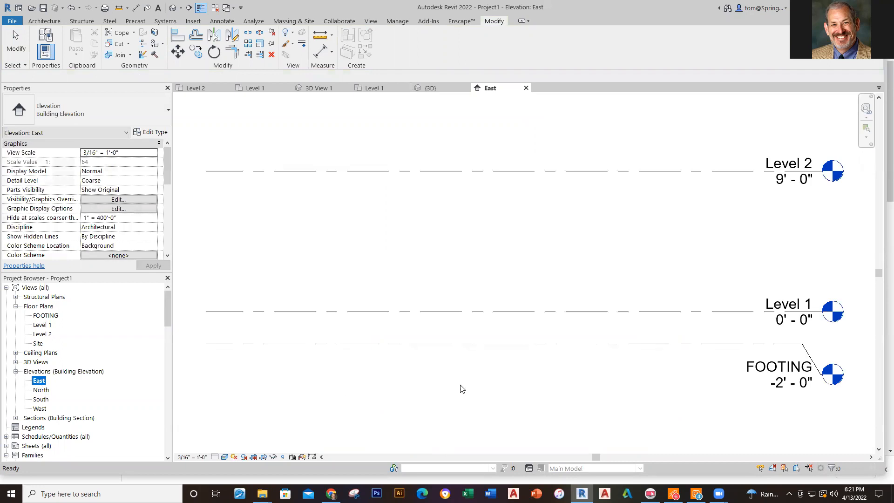
scroll(477, 388, down, 2)
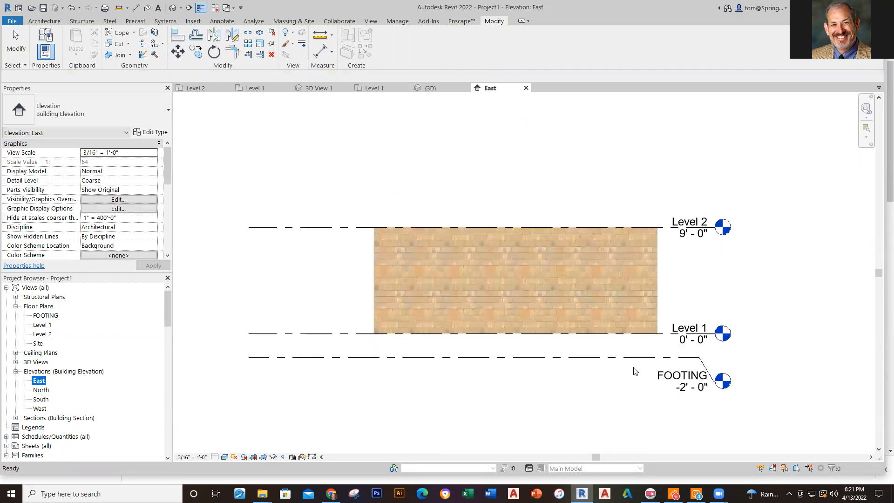
scroll(629, 378, up, 2)
scroll(625, 383, up, 1)
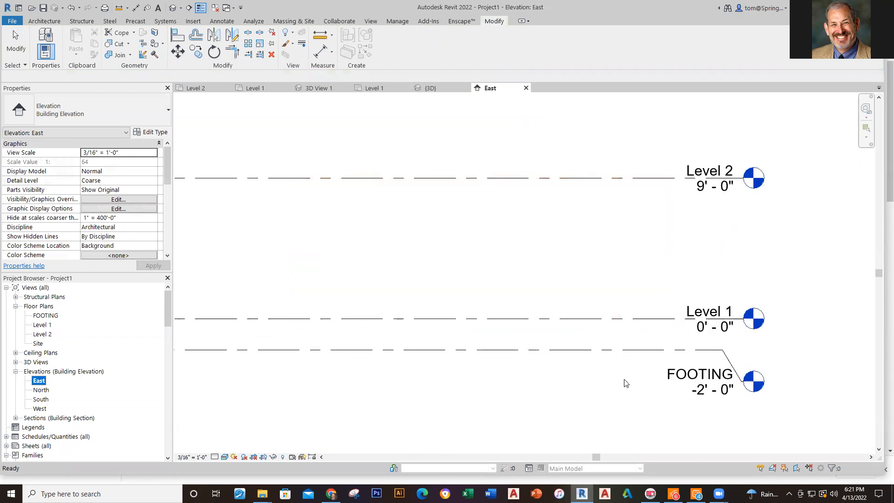
scroll(623, 383, down, 2)
scroll(622, 383, down, 3)
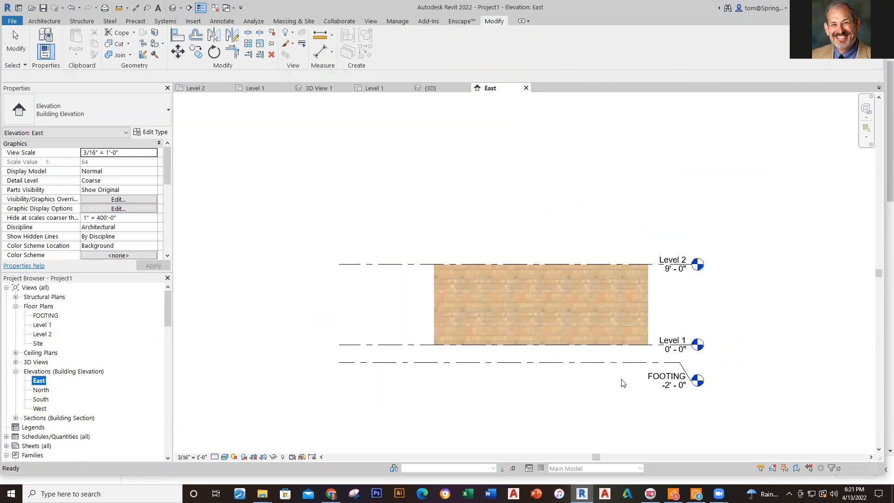
middle_drag(558, 387, 489, 360)
scroll(509, 357, up, 1)
scroll(511, 358, up, 2)
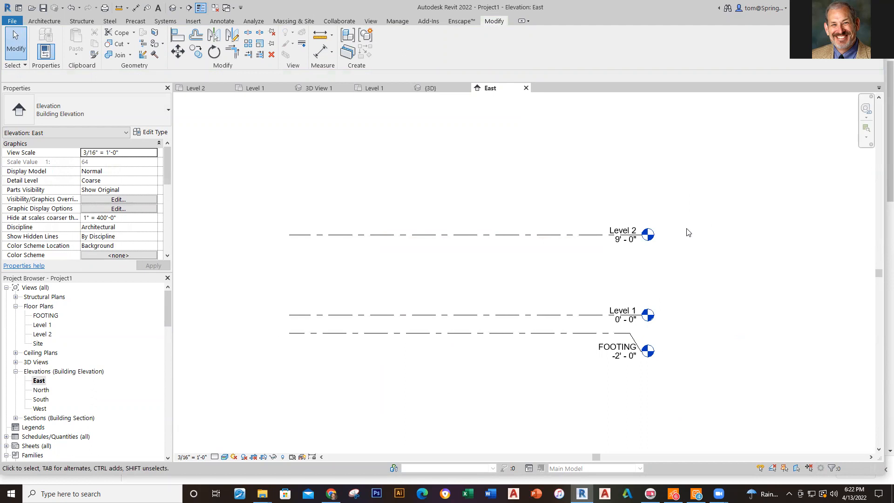
scroll(645, 276, up, 1)
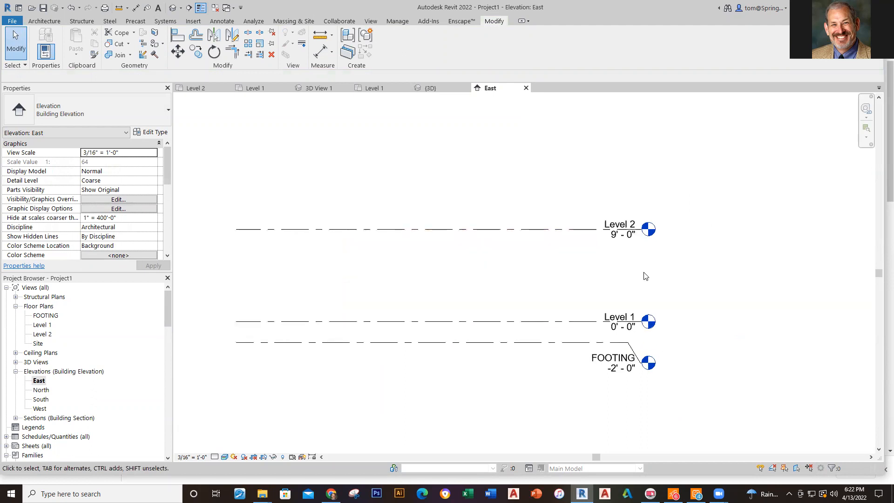
scroll(645, 276, up, 1)
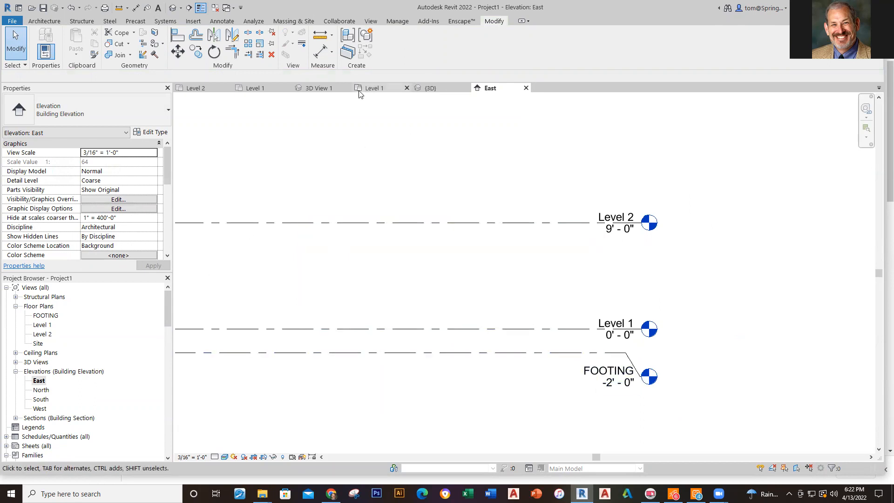
Return to the floor plan, then inspect the double door's type and position in the Custom Garage Plan master's Level 1 plan
click(374, 90)
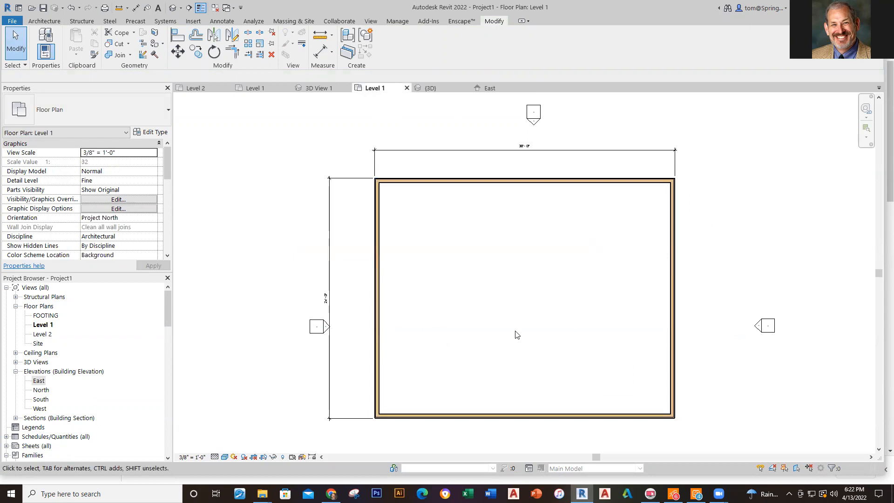
middle_drag(515, 334, 492, 319)
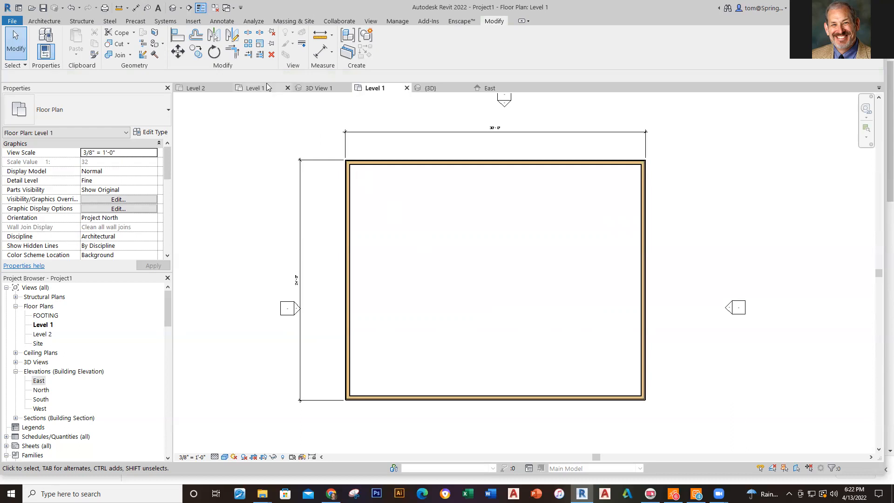
click(256, 89)
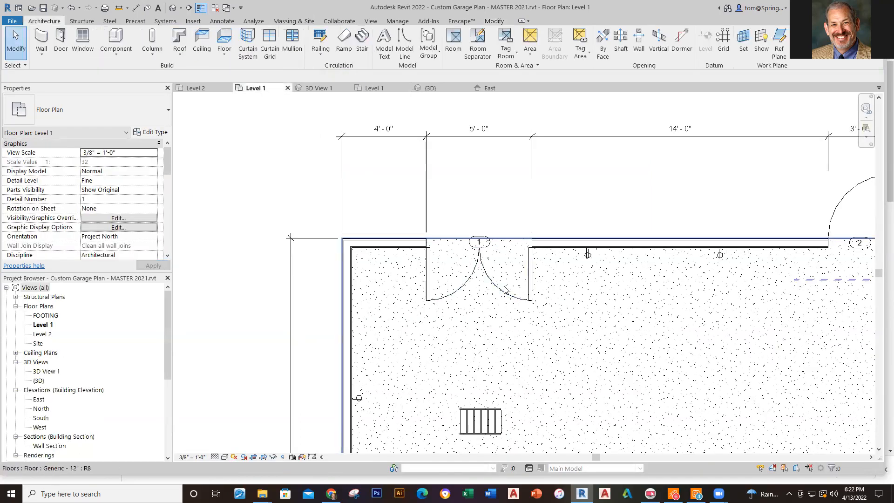
click(476, 278)
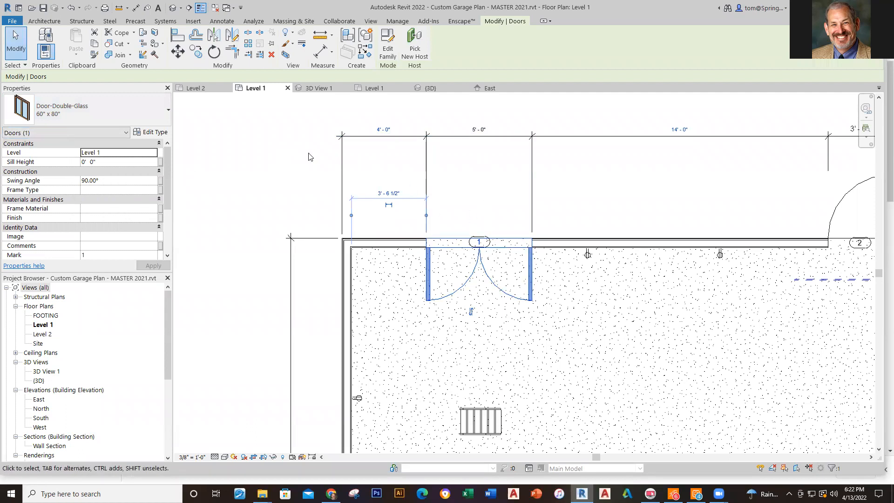
In the new project's Level 1 plan, place an outward-swinging 60" x 80" Door-Double-Glass in the north wall, about 3'-6" from the west wall's inner face
click(378, 88)
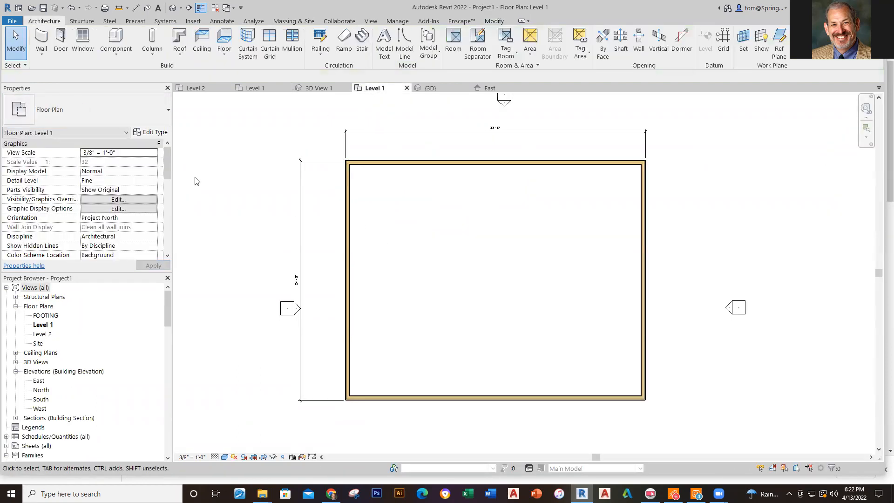
click(61, 43)
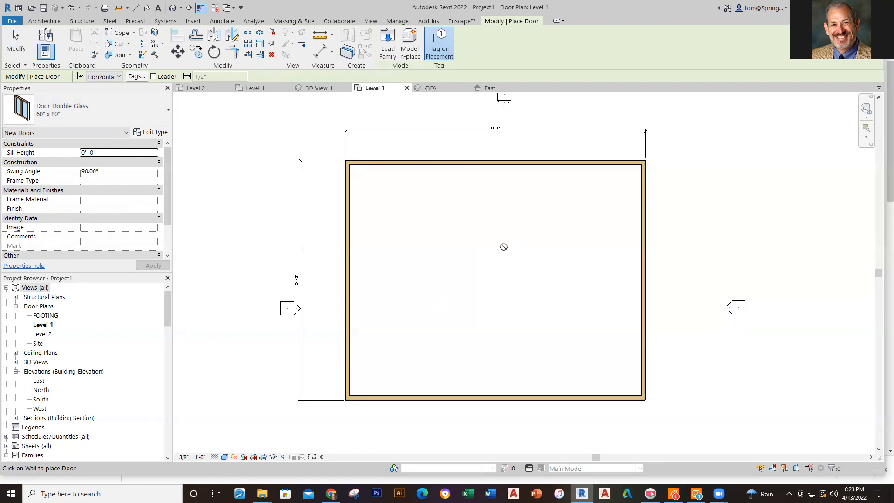
click(410, 158)
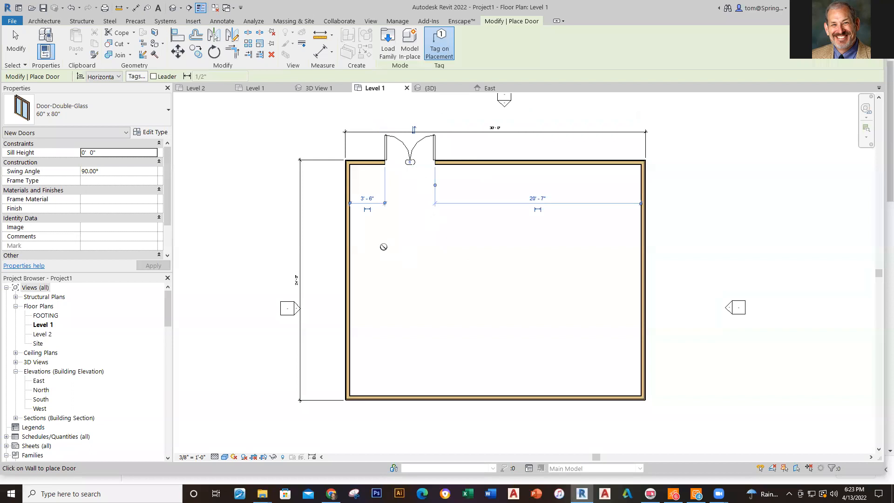
scroll(373, 189, up, 2)
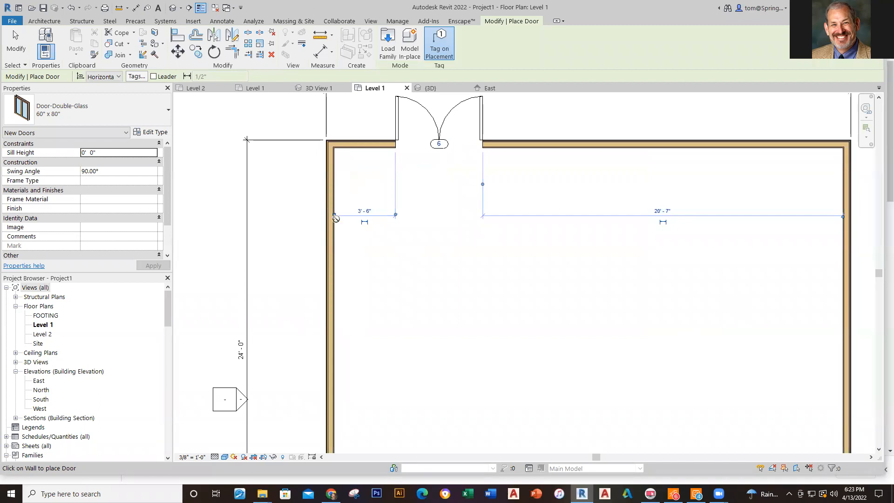
key(Escape)
Move the double door's west witness line to the west wall's exterior face, set that distance to 4'-0", then deselect
click(401, 132)
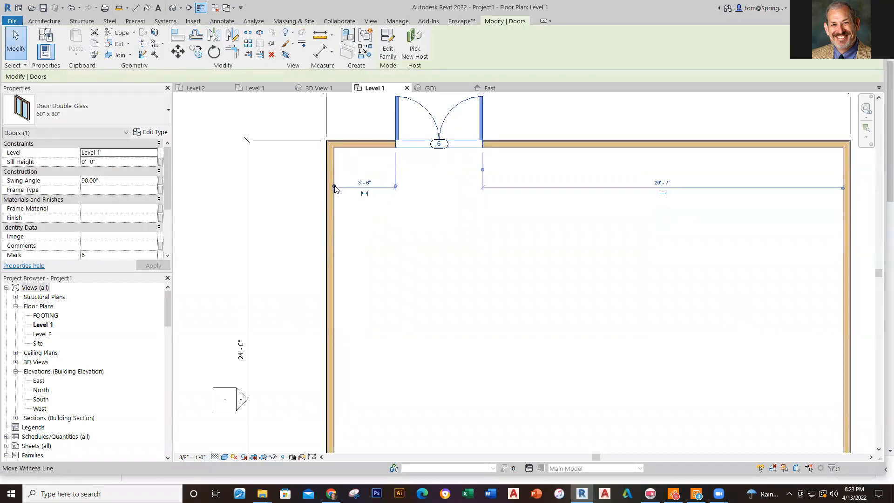
drag(334, 187, 330, 187)
click(329, 187)
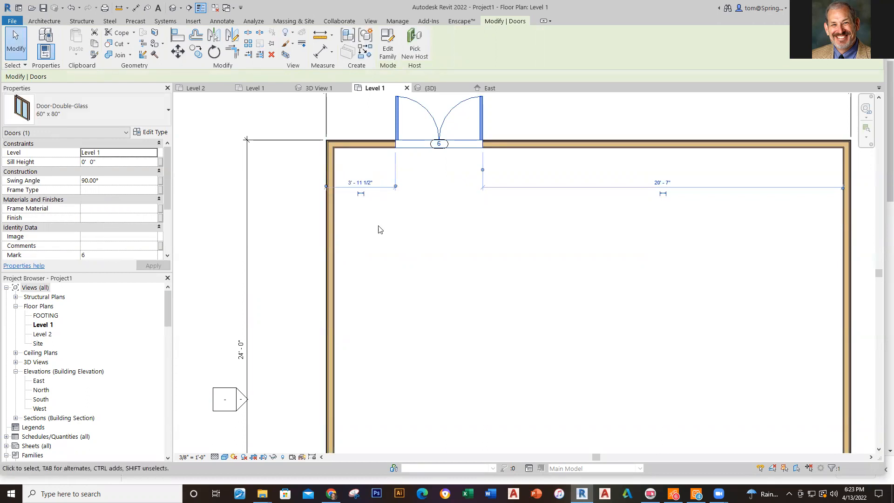
click(363, 183)
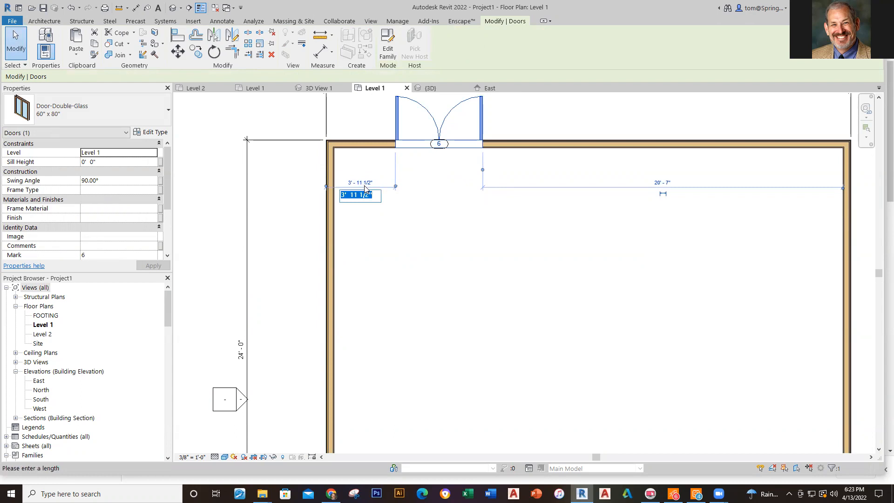
text(4)
key(Return)
click(418, 188)
Move the overall 30'-0" dimension farther north of the wall to clear space above the double door, then deselect
middle_drag(418, 187, 445, 291)
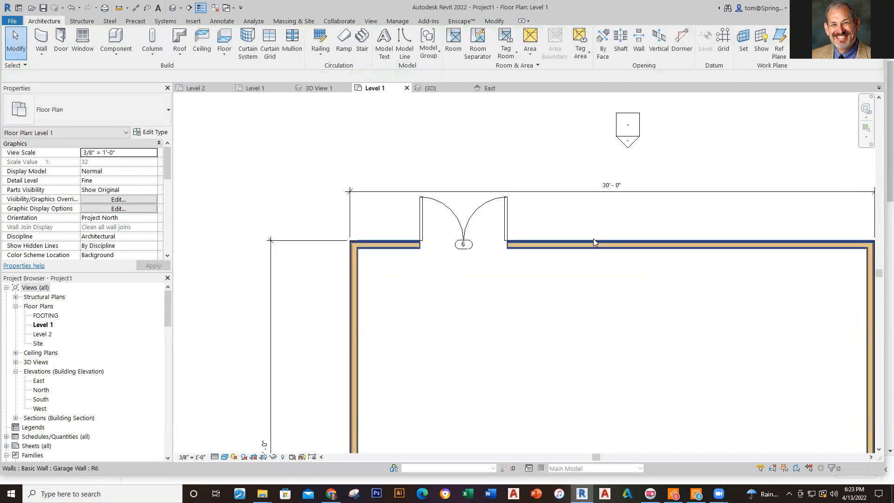
click(611, 191)
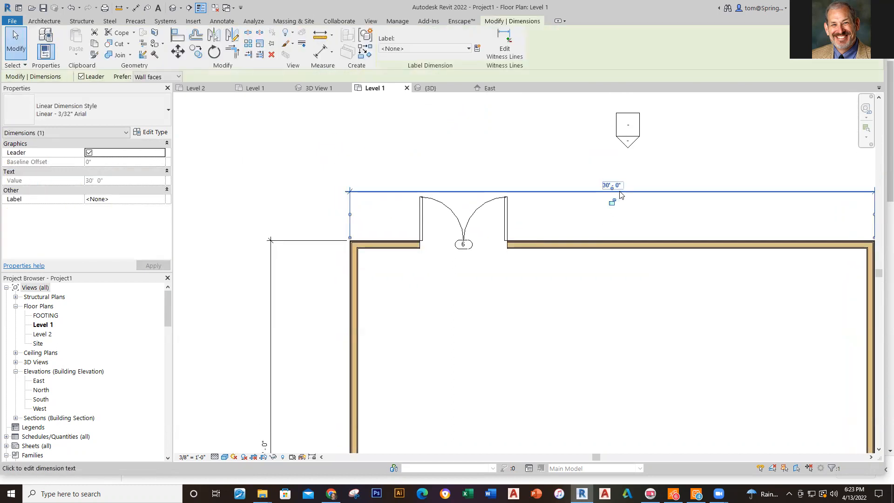
click(619, 191)
click(533, 132)
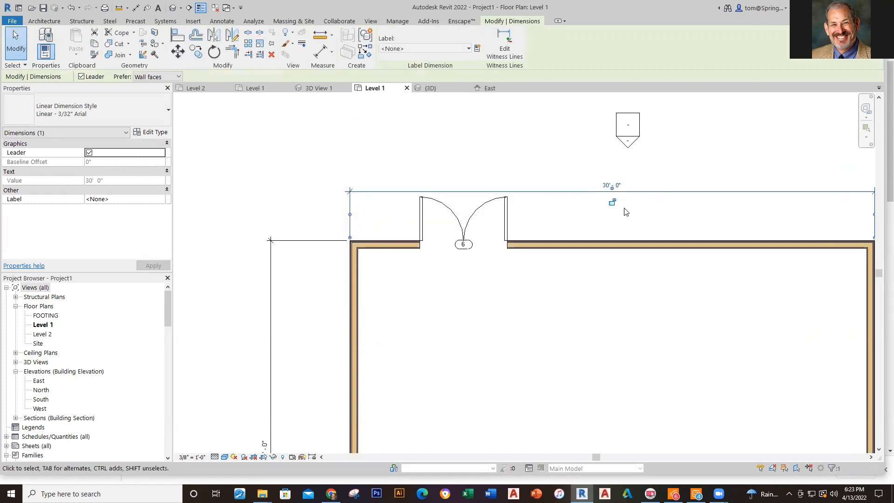
drag(616, 188, 613, 106)
click(454, 183)
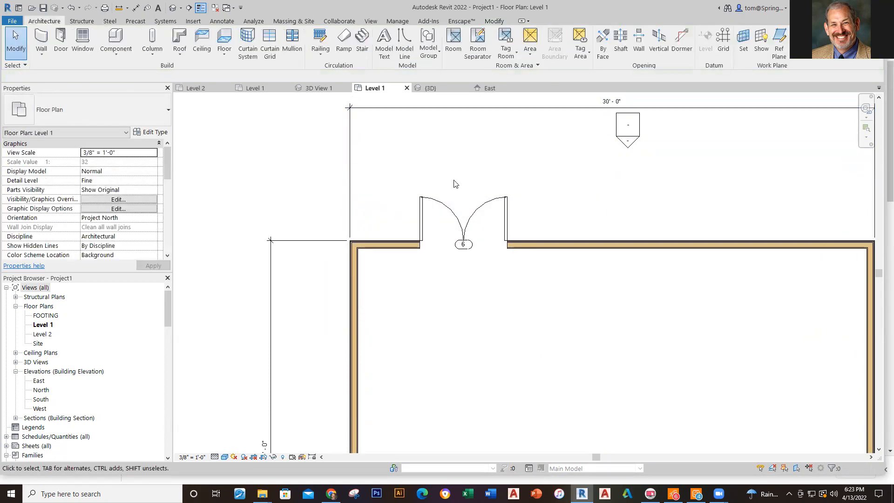
Add an aligned dimension from the west wall's exterior face to the double door's west edge, placed below the overall width dimension
click(136, 7)
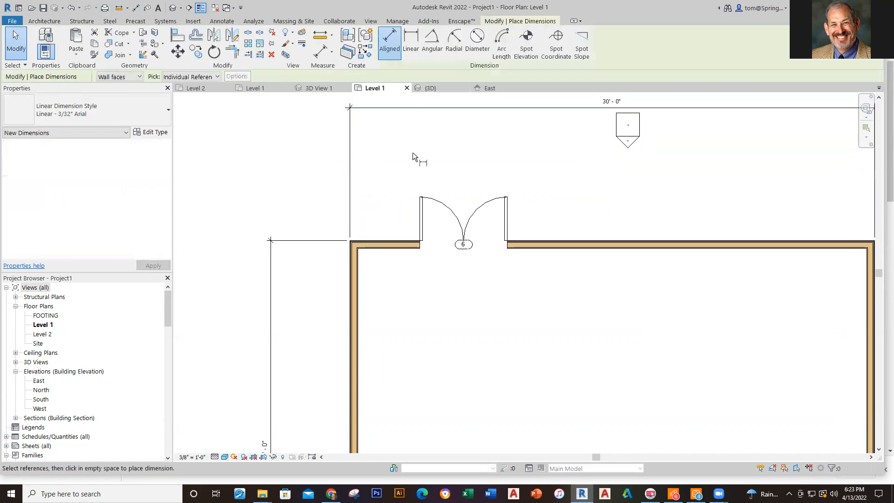
click(348, 255)
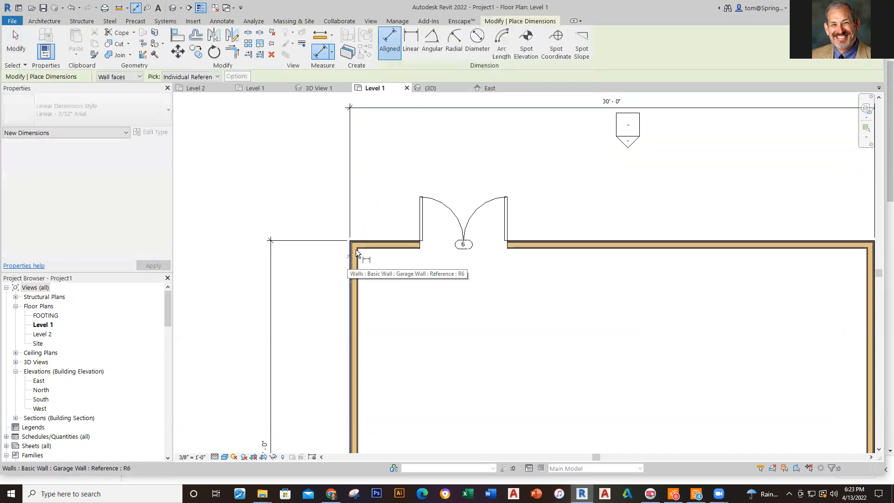
click(418, 230)
click(419, 147)
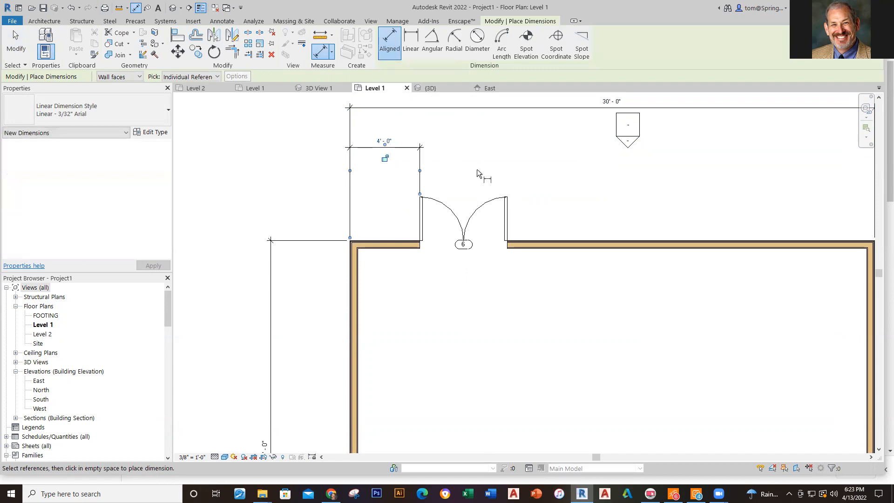
Add an aligned dimension across the double door's opening, placed in line with the 4'-0" dimension
click(418, 219)
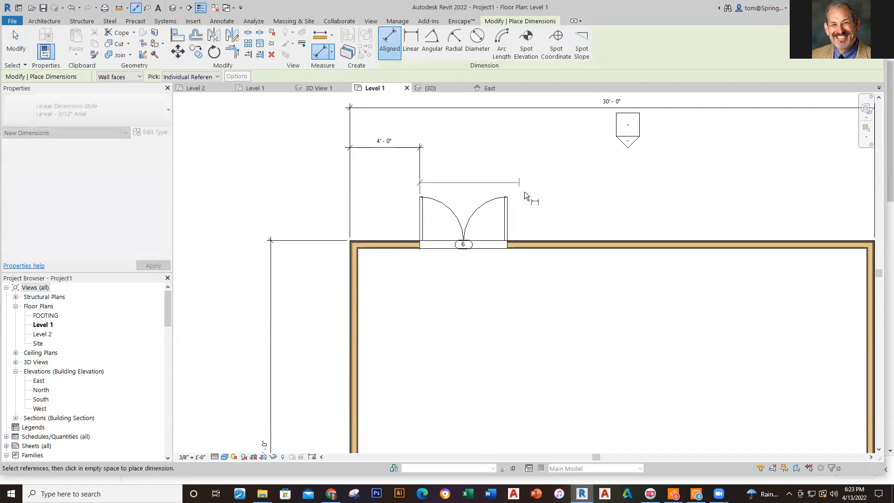
click(507, 216)
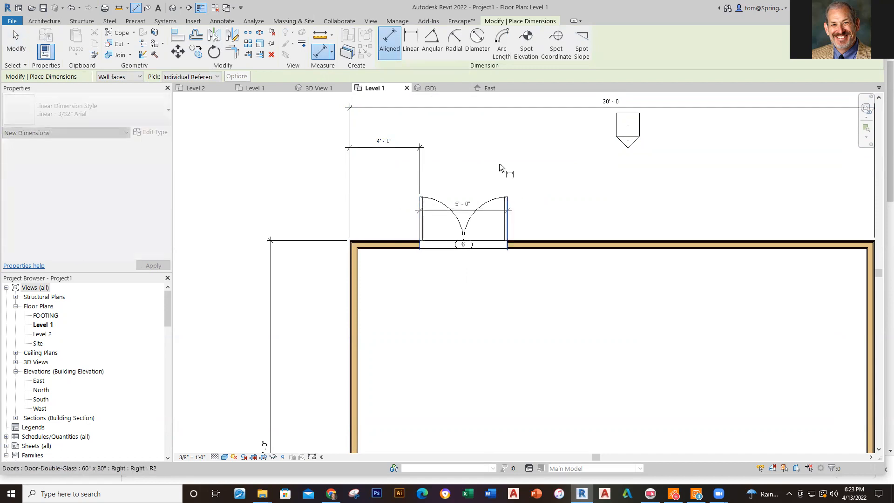
click(423, 146)
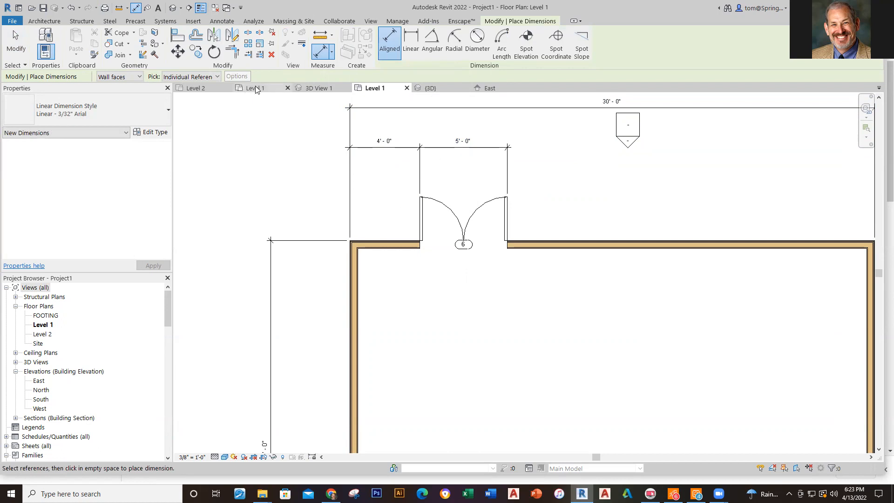
Check the double door's number in the finished garage's Level 1 plan, and set the new project's double door tag to 1
click(256, 88)
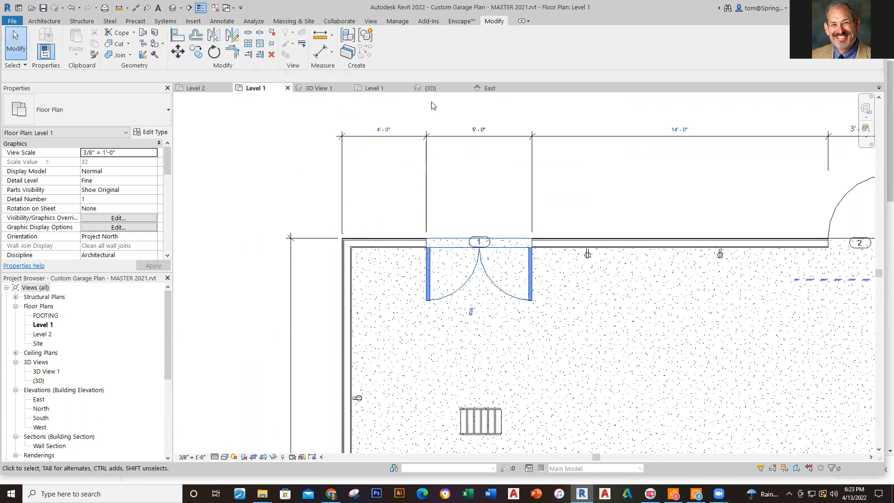
click(372, 89)
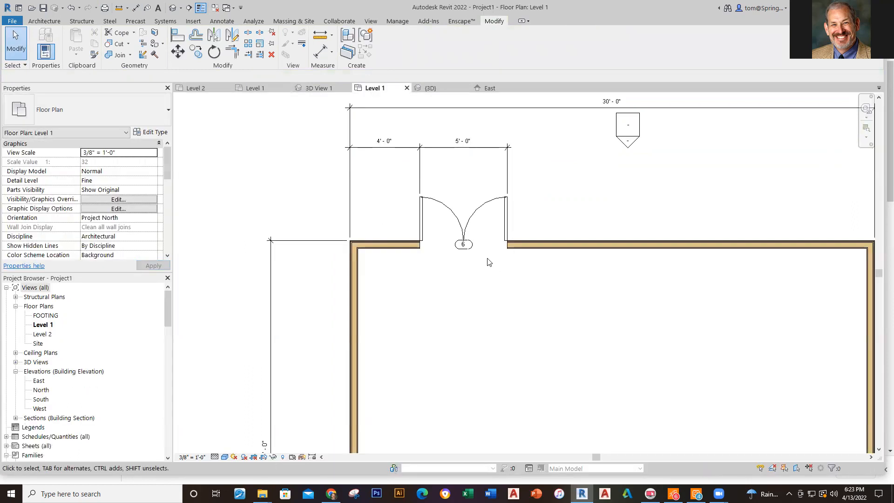
scroll(471, 257, up, 5)
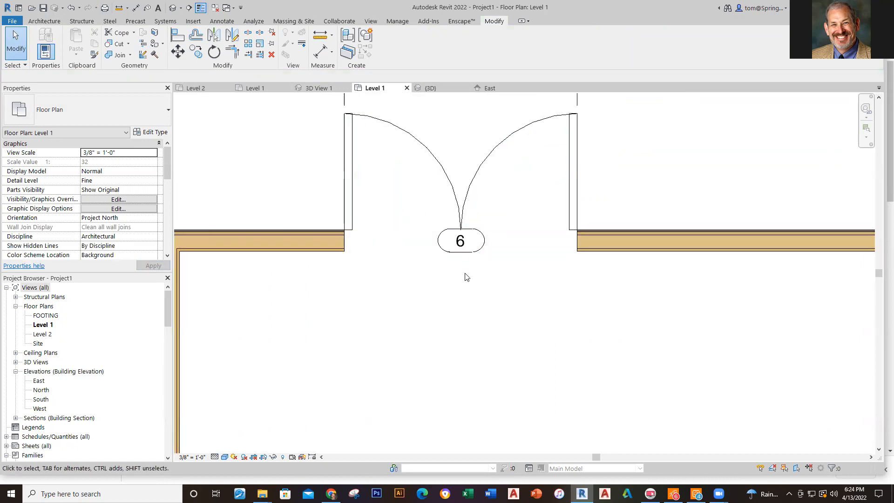
scroll(479, 261, up, 2)
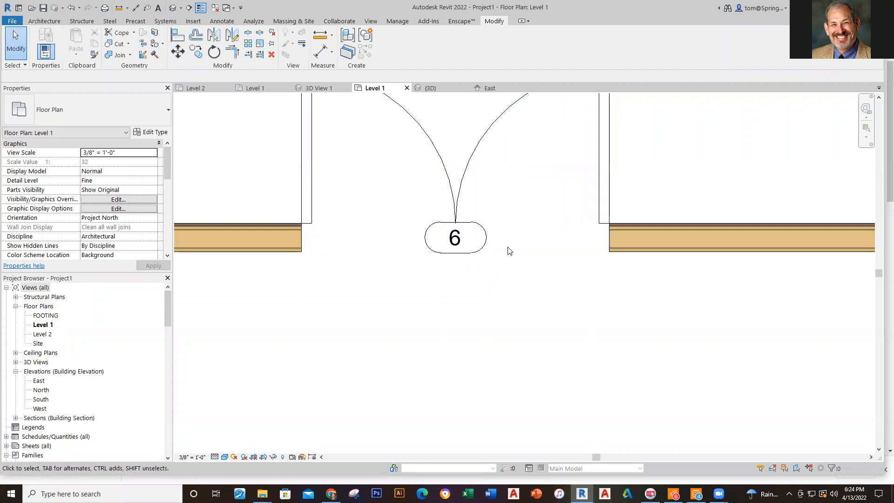
click(462, 248)
click(453, 241)
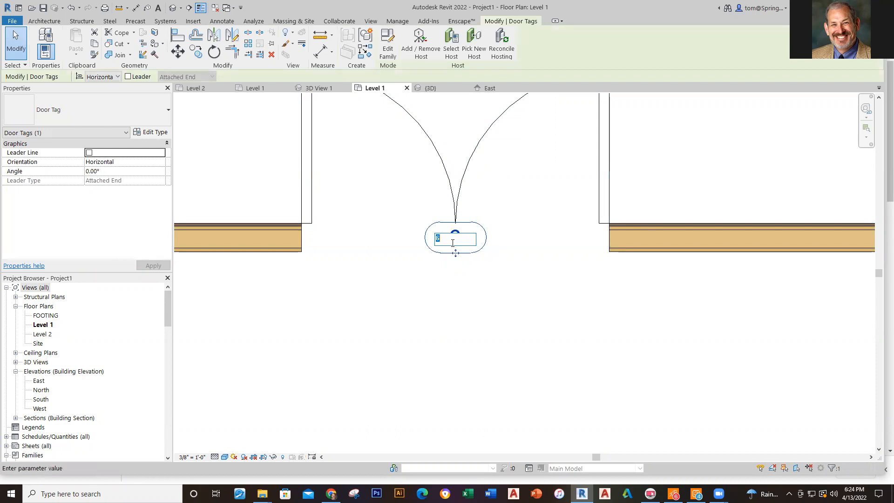
key(Return)
click(451, 271)
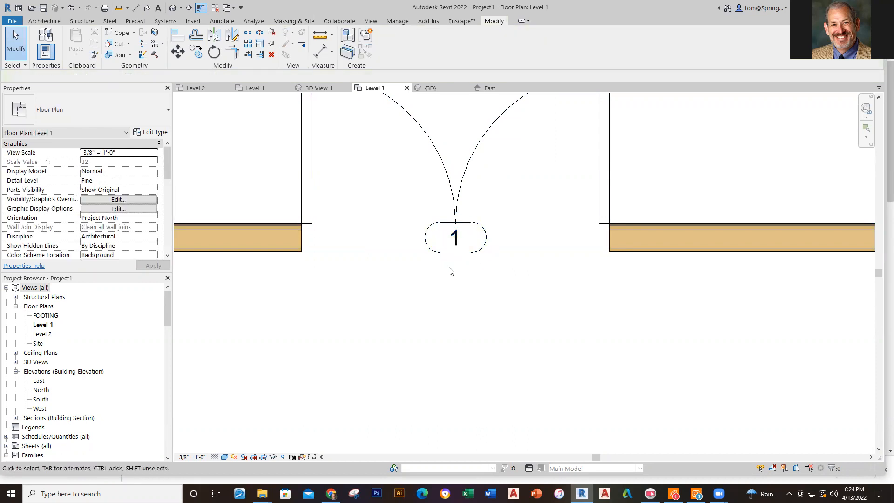
Examine the single entry door in the finished garage's 3D View 1 to identify the next door needed in the north wall
scroll(582, 335, down, 5)
middle_drag(614, 374, 460, 334)
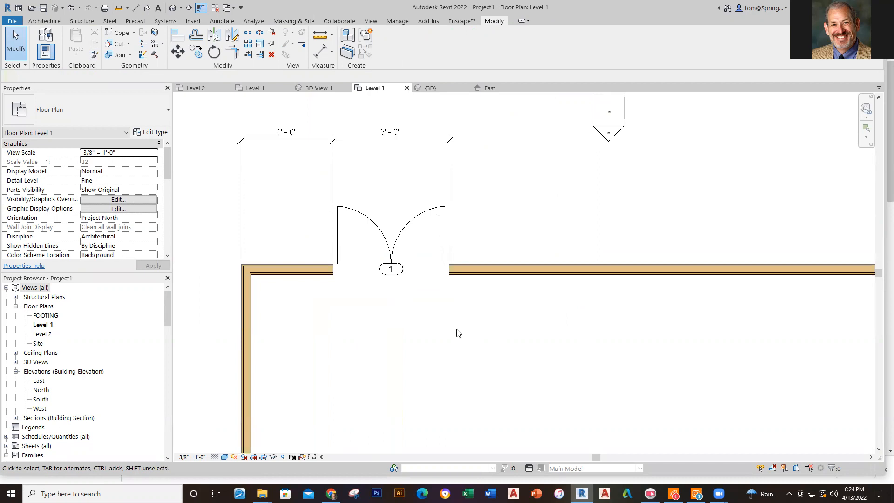
scroll(458, 333, down, 3)
middle_drag(493, 341, 478, 293)
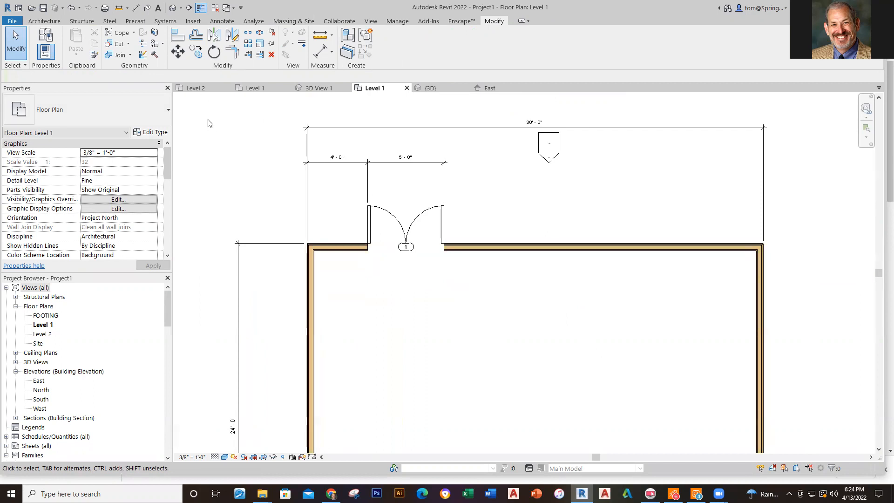
click(44, 21)
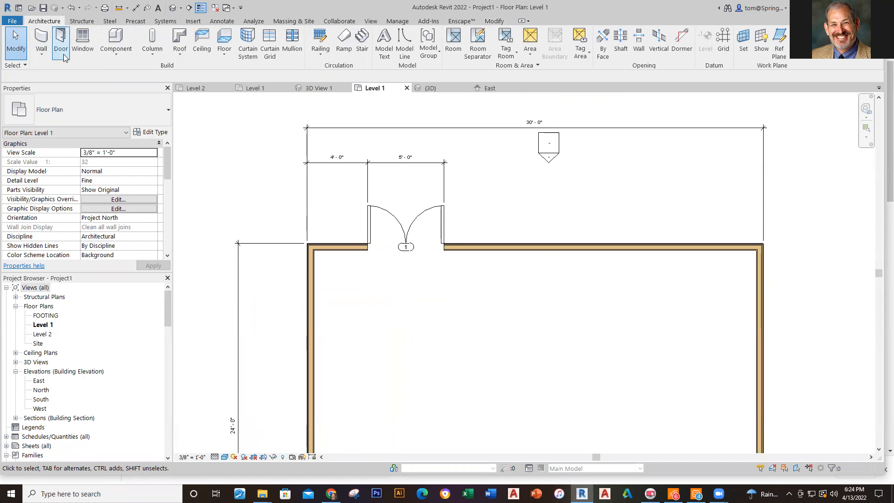
click(312, 89)
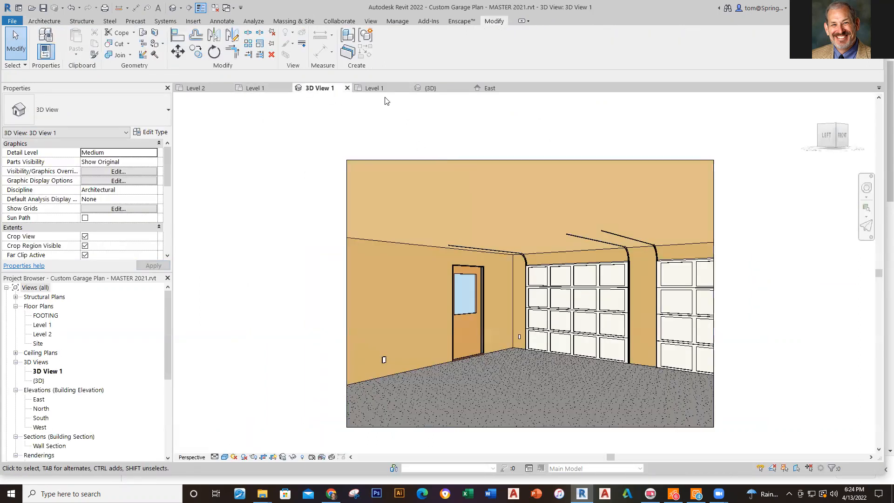
click(376, 88)
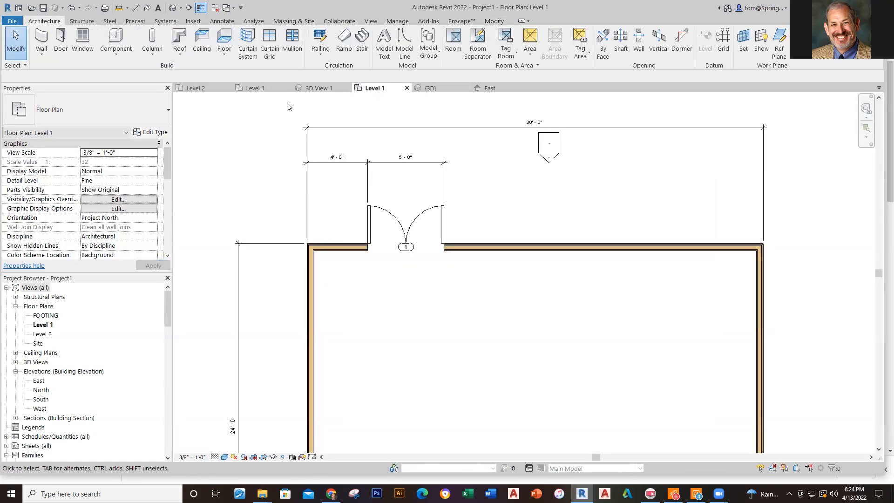
click(314, 89)
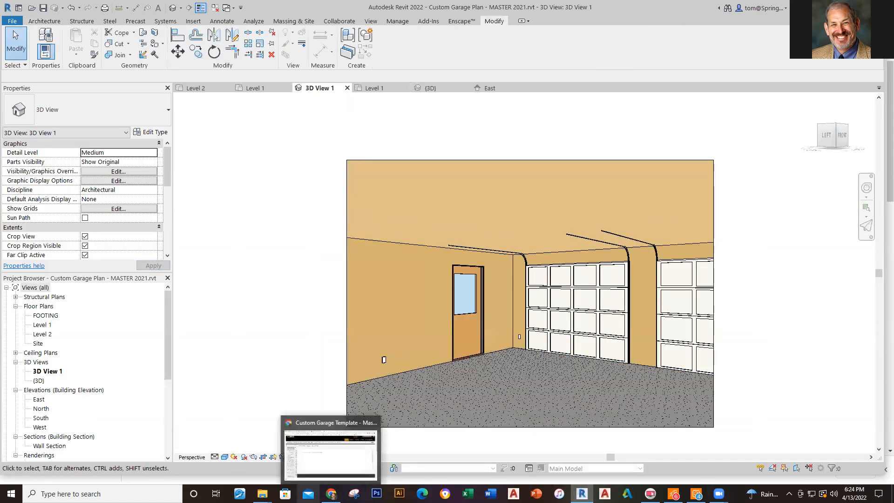
Switch to Chrome and open Custom Garage - Construction Documents from the Weeks 11 & 12 course page, showing the first floor plan sheet
mouse_move(331, 494)
click(330, 452)
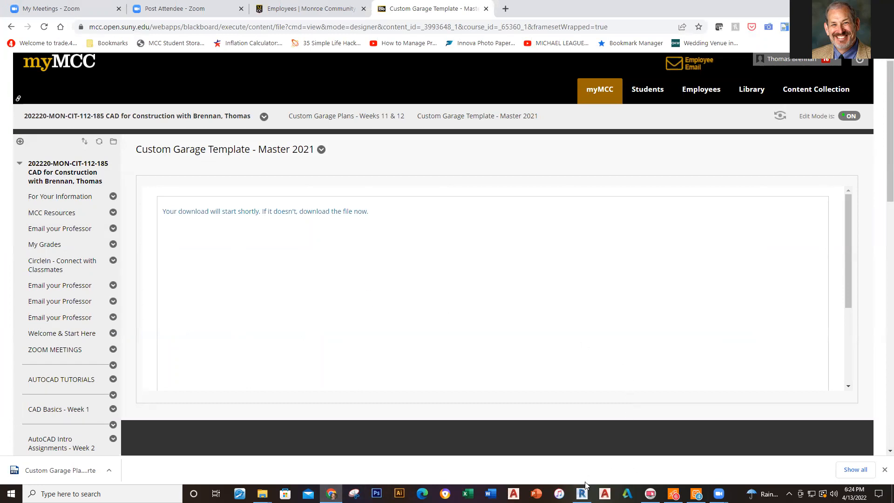
click(12, 28)
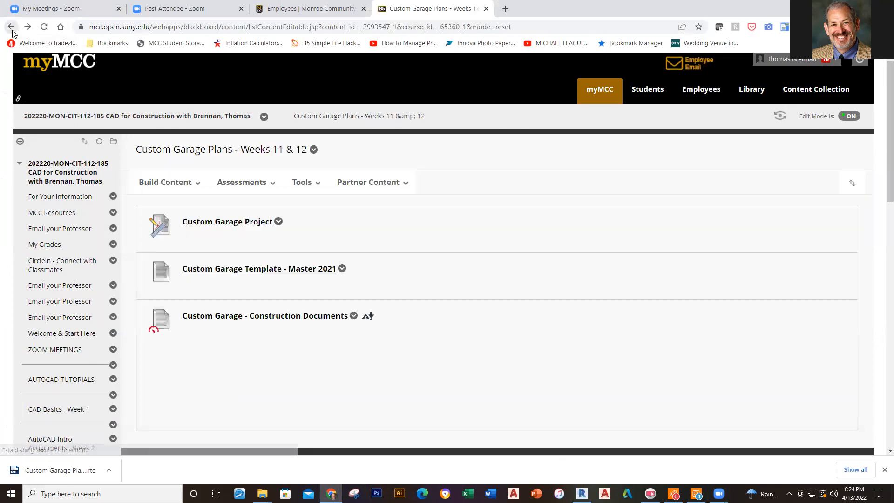
click(320, 315)
scroll(519, 337, down, 1)
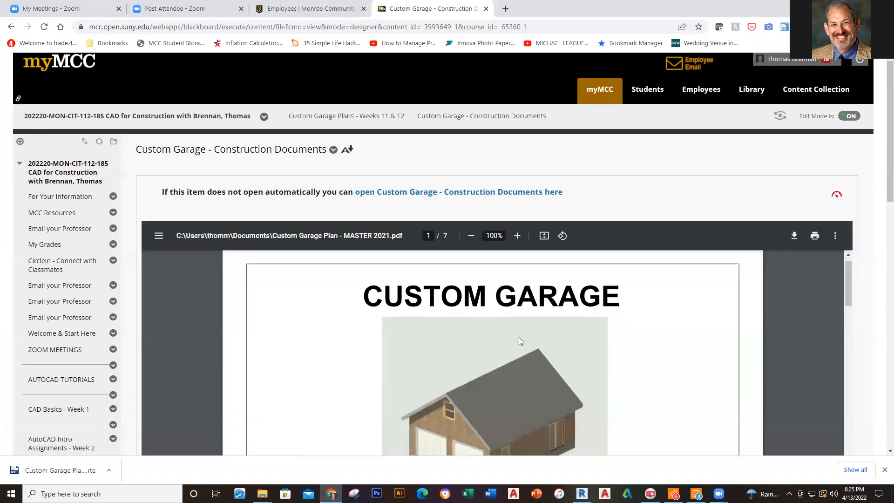
scroll(640, 345, down, 10)
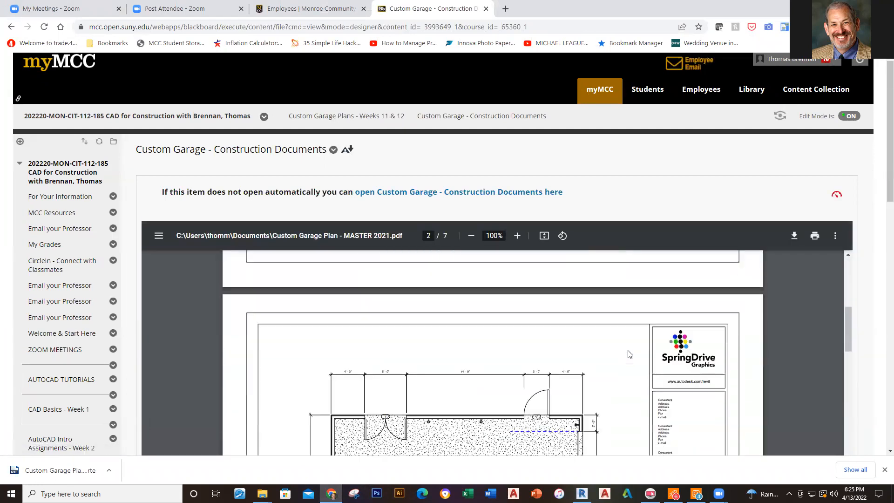
scroll(623, 347, up, 2)
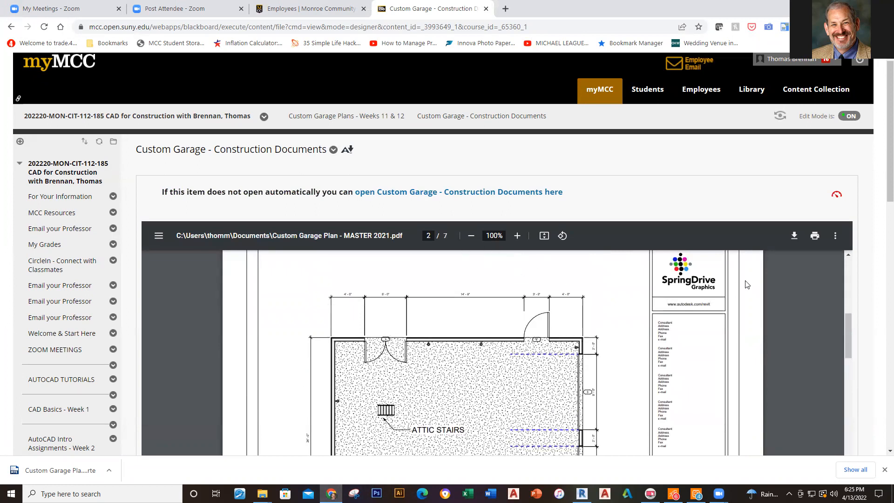
Download the construction documents to the Desktop as Custom Garage Plan - MASTER 2021 (2).pdf and open the saved file
click(793, 236)
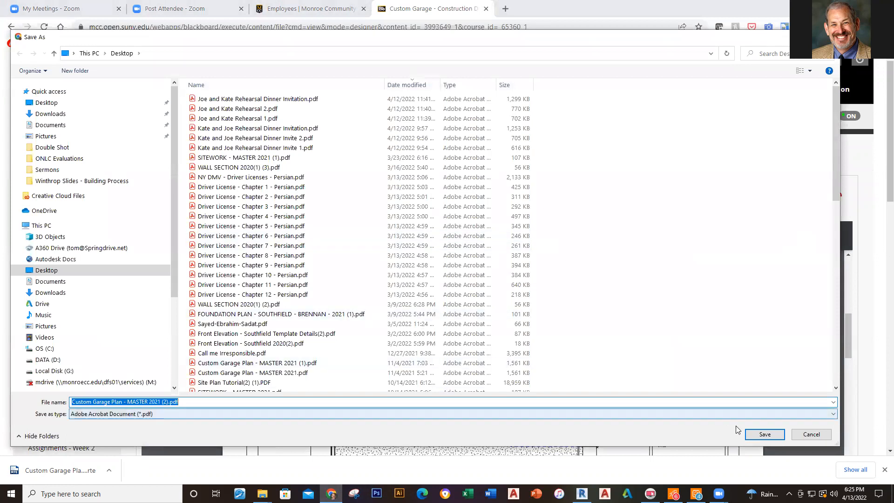
click(758, 433)
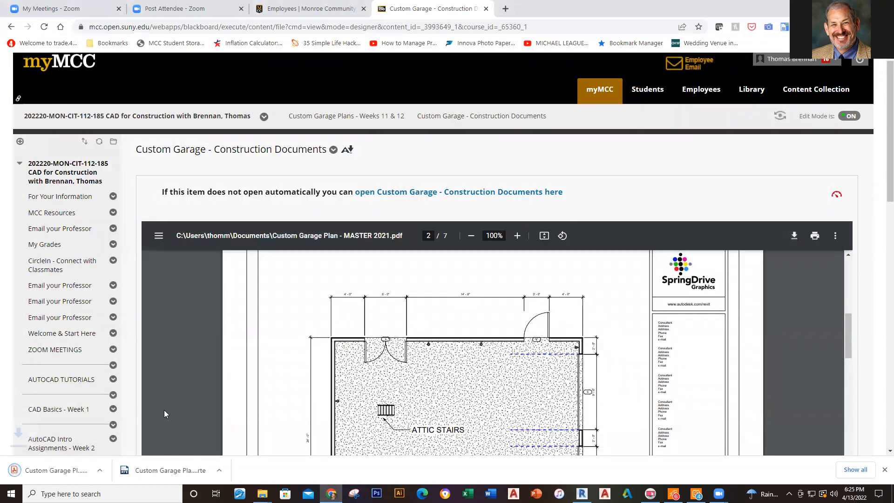
click(88, 471)
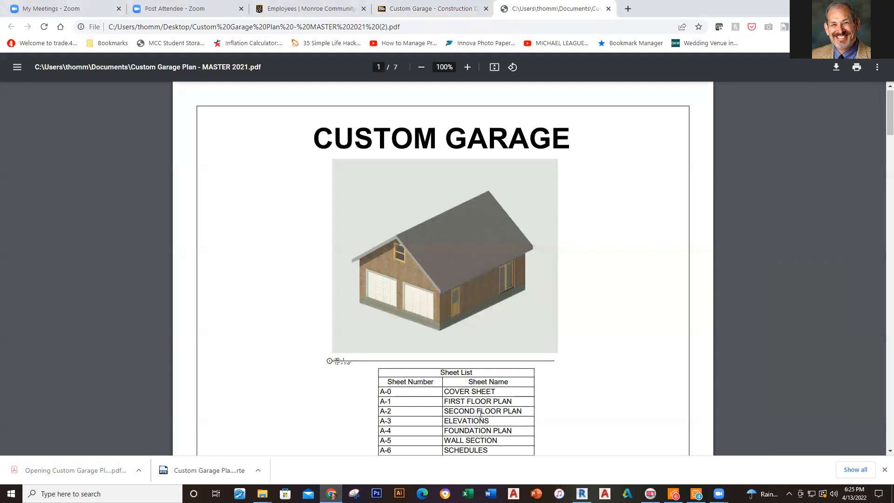
Examine the first floor plan's door dimensions and the door schedule on the last sheet of the PDF for the door types
scroll(334, 396, down, 7)
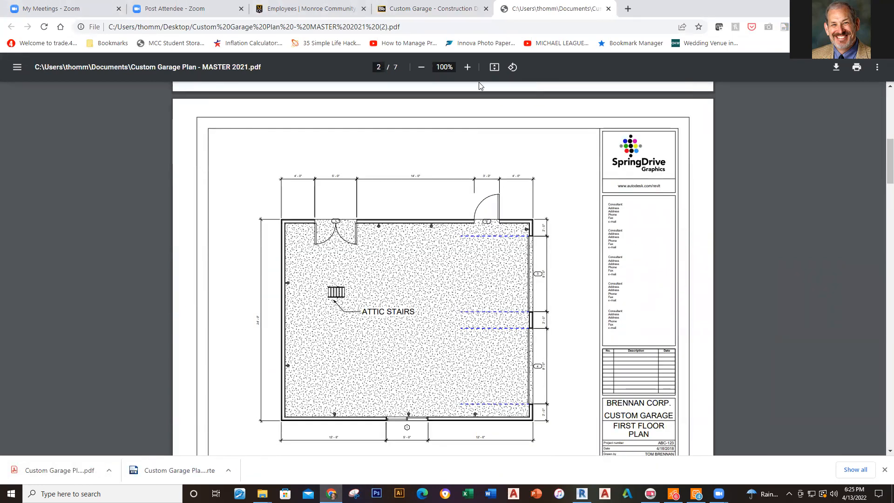
ctrl+scroll(433, 136, up, 5)
scroll(387, 393, down, 1)
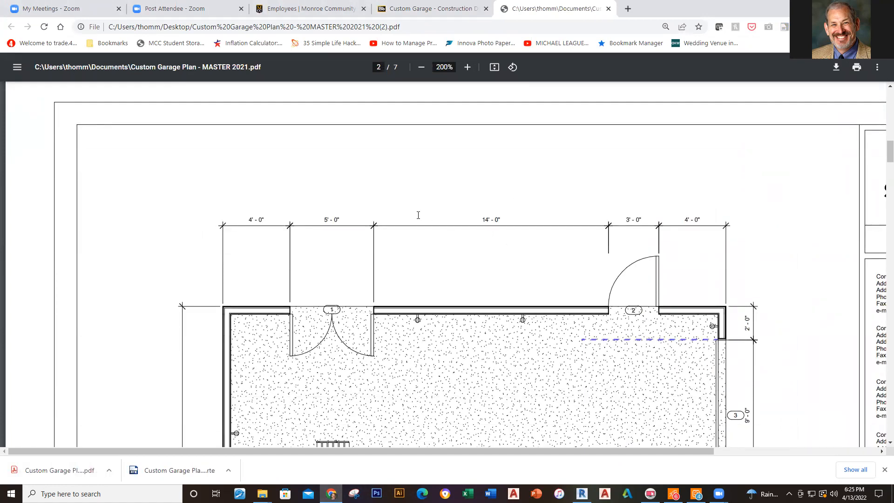
scroll(443, 245, down, 20)
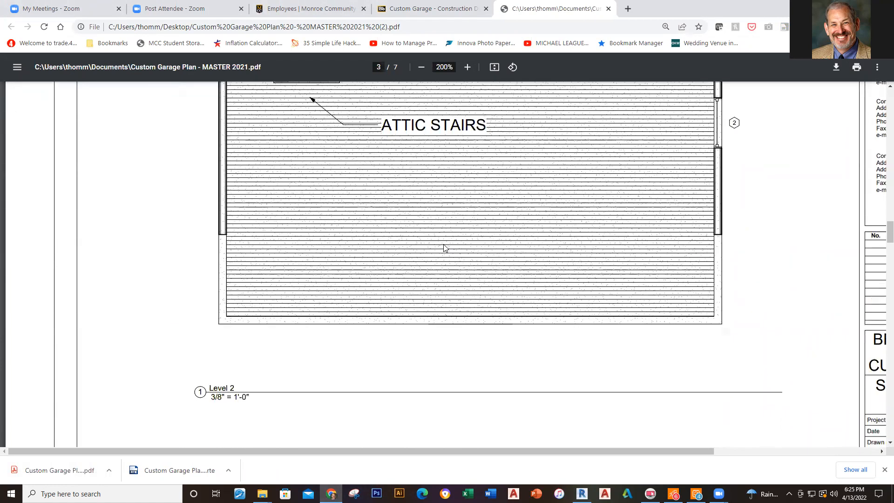
scroll(444, 247, down, 20)
scroll(443, 248, down, 20)
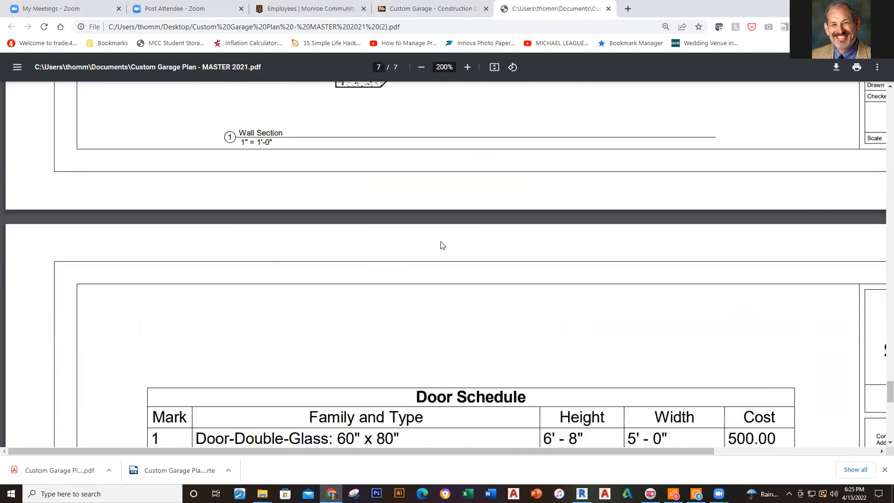
scroll(442, 245, down, 6)
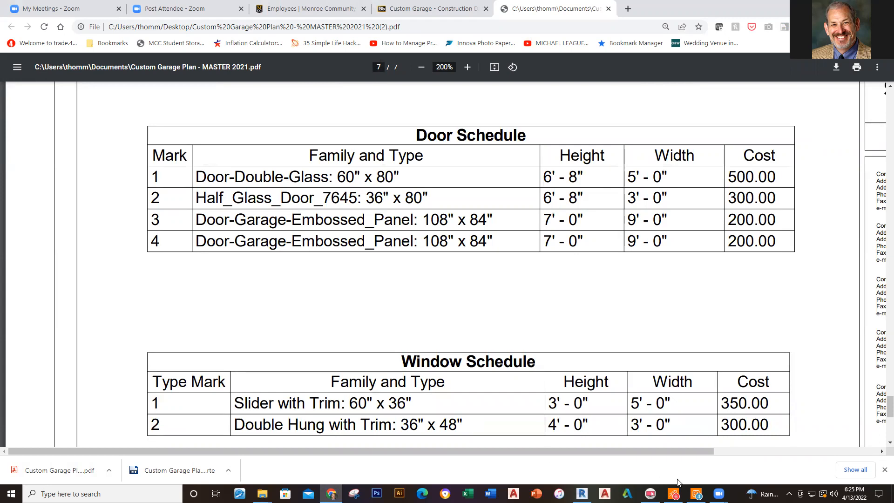
Back in Revit's Project1 Level 1 plan, place an outward-swinging 36" x 80" Half_Glass_Door_7645 in the north wall, about 3'-9" from the east wall's inner face
click(581, 493)
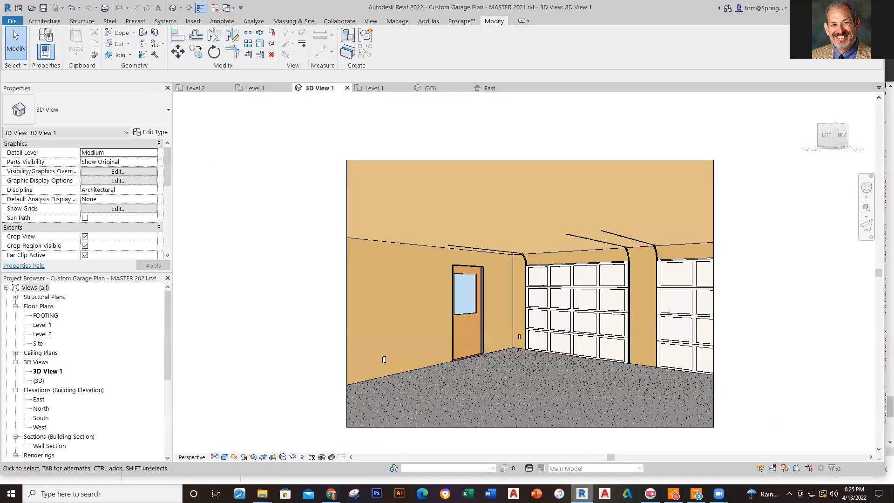
click(371, 88)
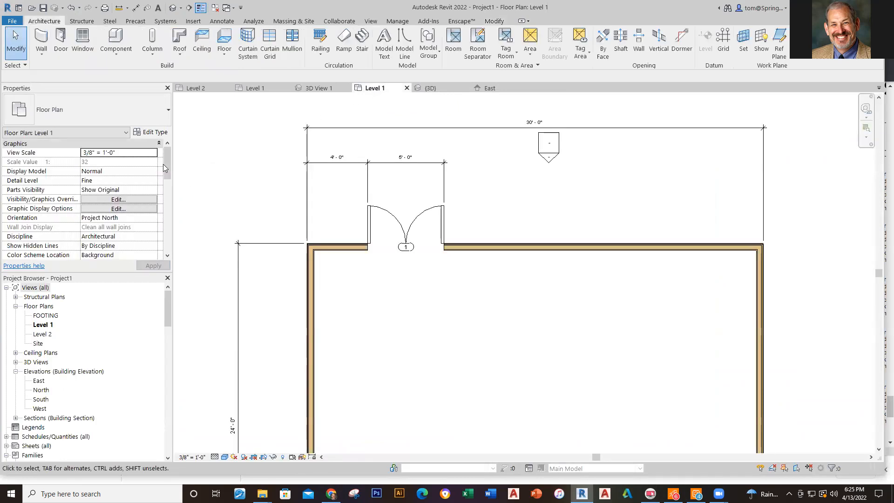
click(66, 54)
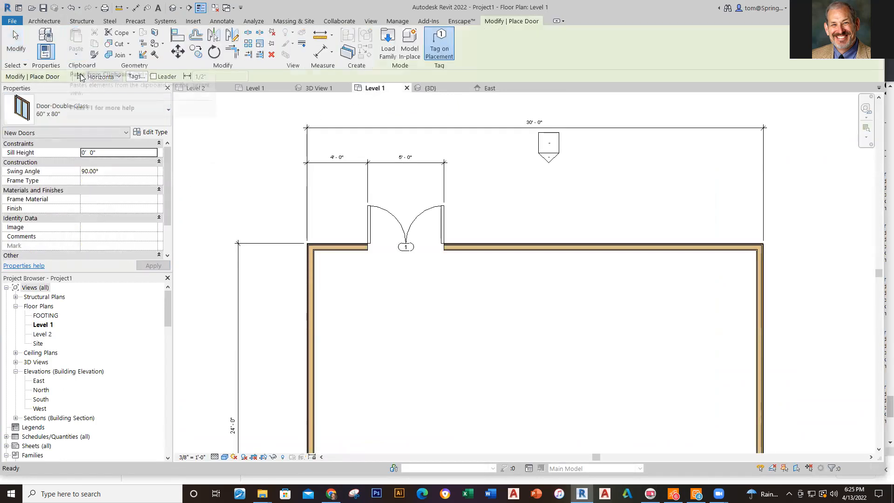
click(169, 109)
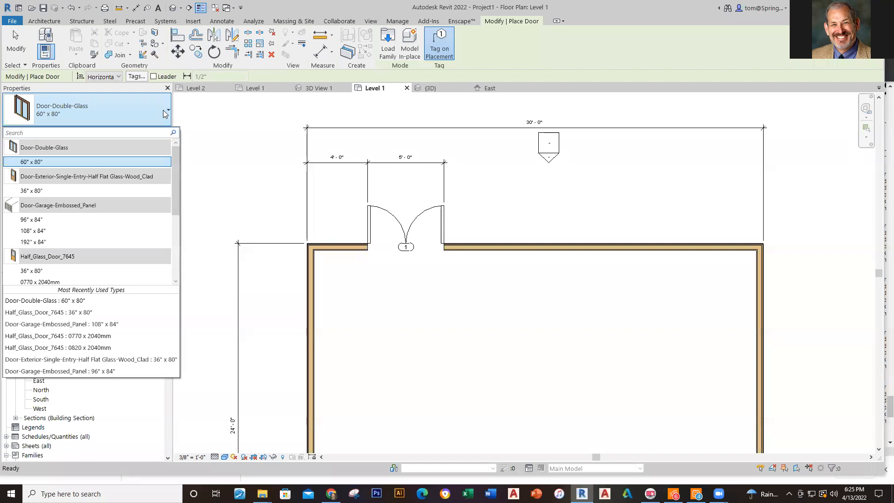
click(36, 272)
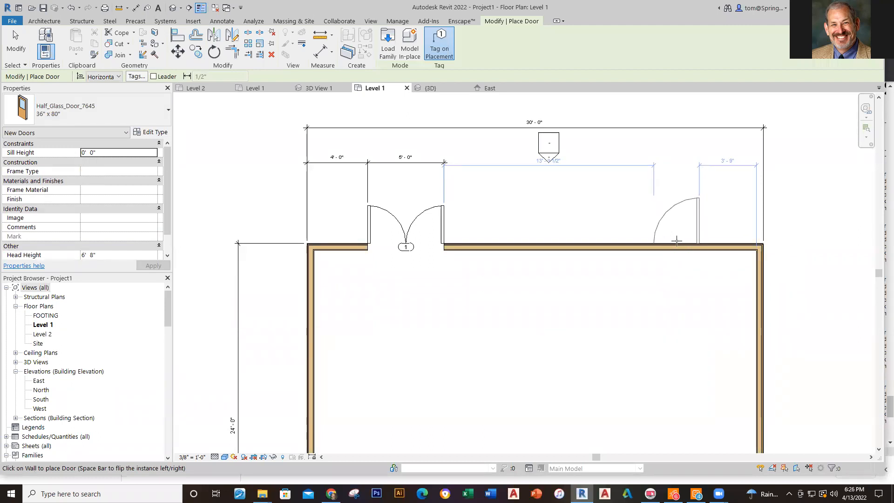
click(677, 240)
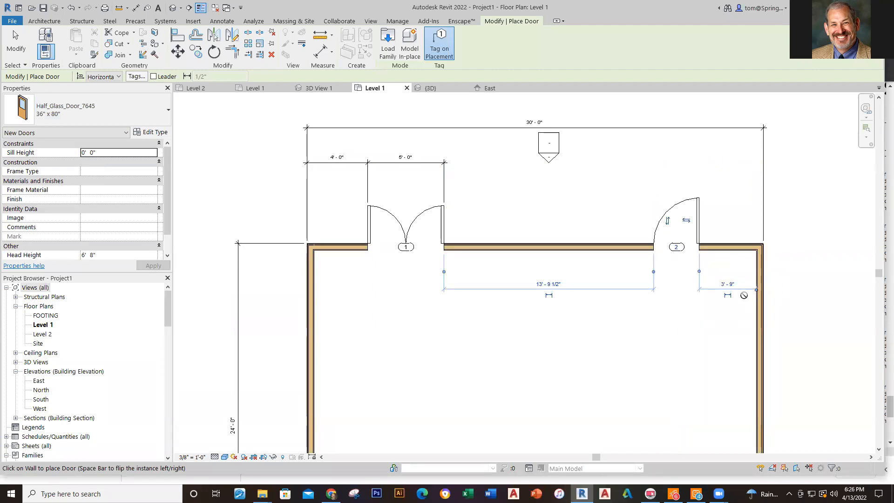
scroll(750, 296, up, 2)
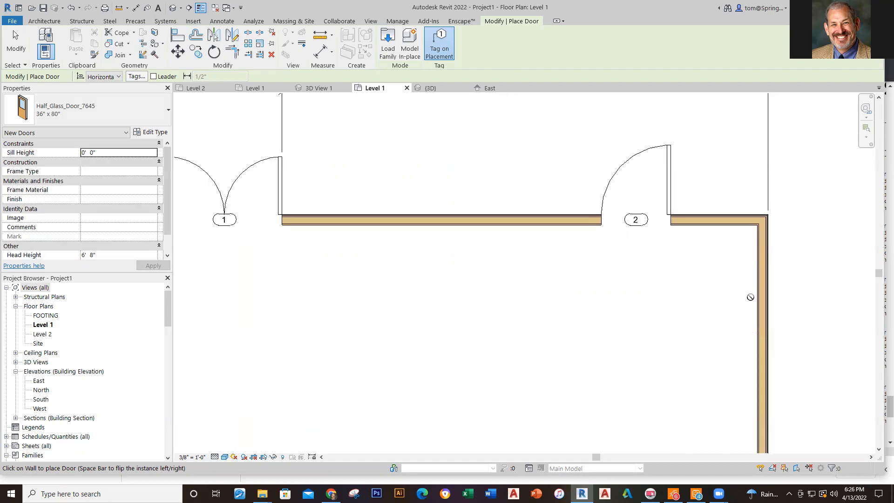
Set door 2's distance from its east edge to the outer face of the east wall to 4'-0"
scroll(750, 297, up, 1)
key(Escape)
click(663, 182)
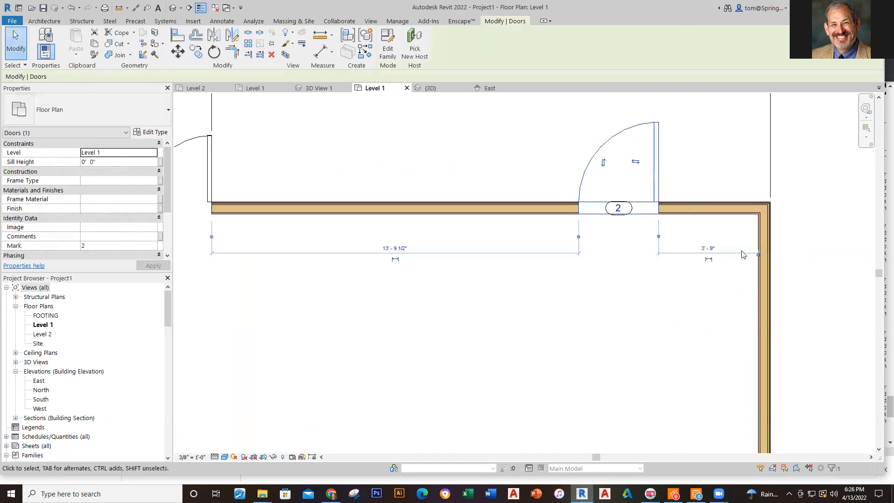
scroll(750, 238, up, 2)
drag(762, 265, 783, 268)
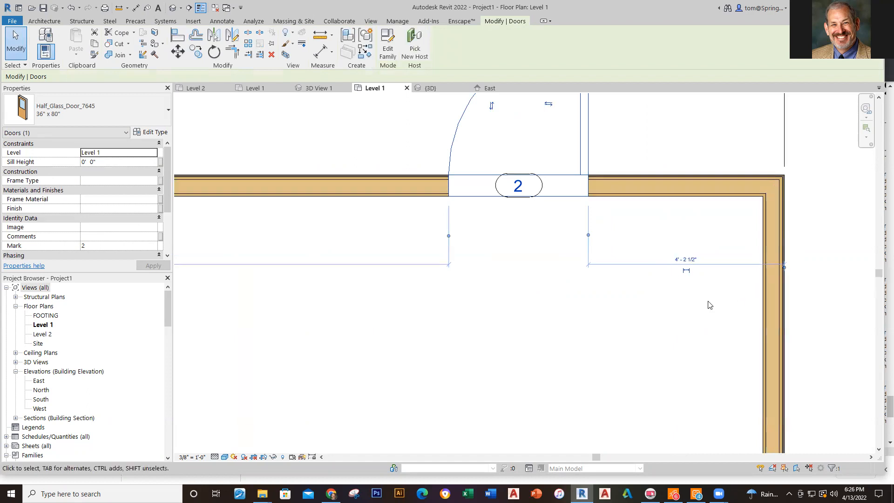
click(687, 259)
text(4)
key(Return)
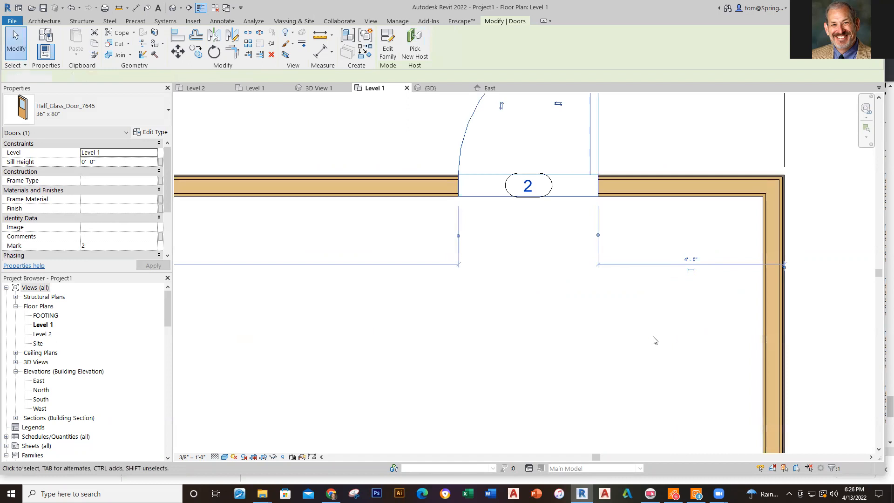
click(653, 340)
Add aligned dimensions for door 2's distance to the east wall's outer face and its width, in line with door 1's dimensions
scroll(653, 340, down, 5)
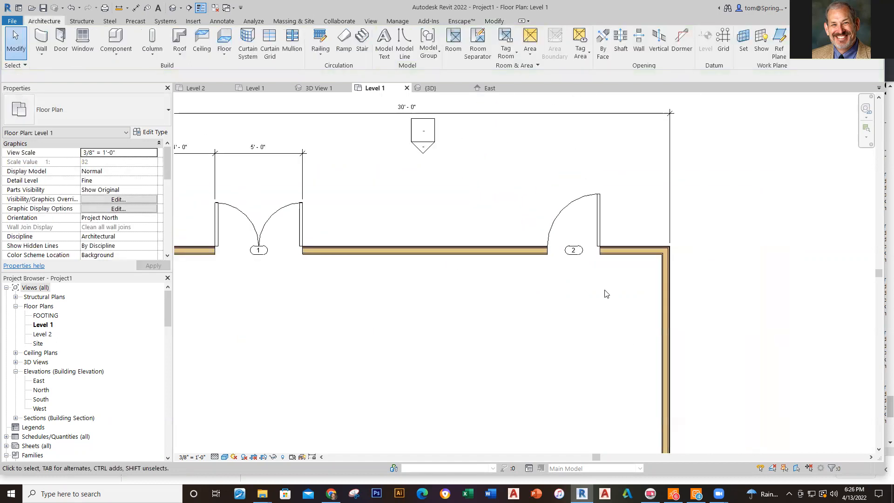
middle_drag(606, 293, 624, 295)
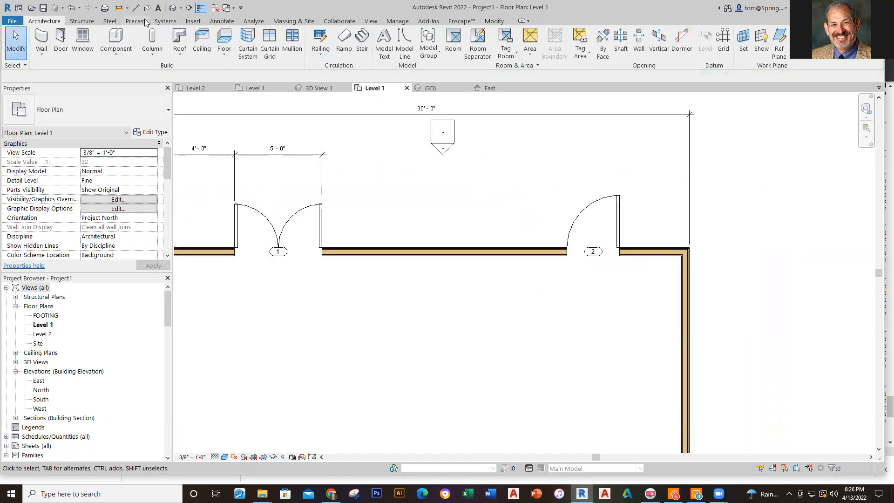
click(135, 7)
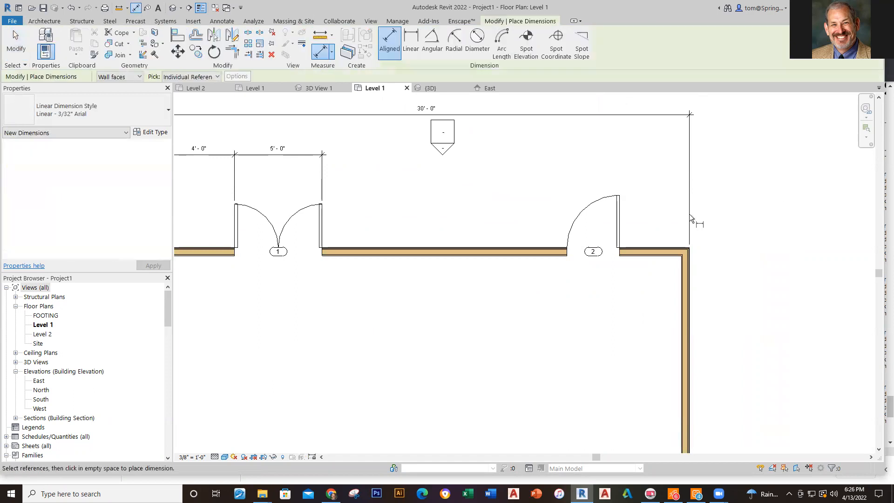
click(619, 238)
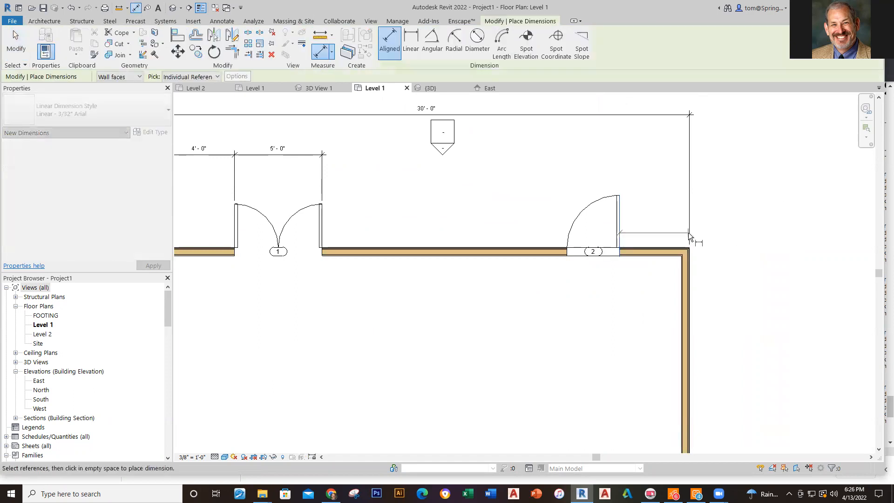
click(692, 258)
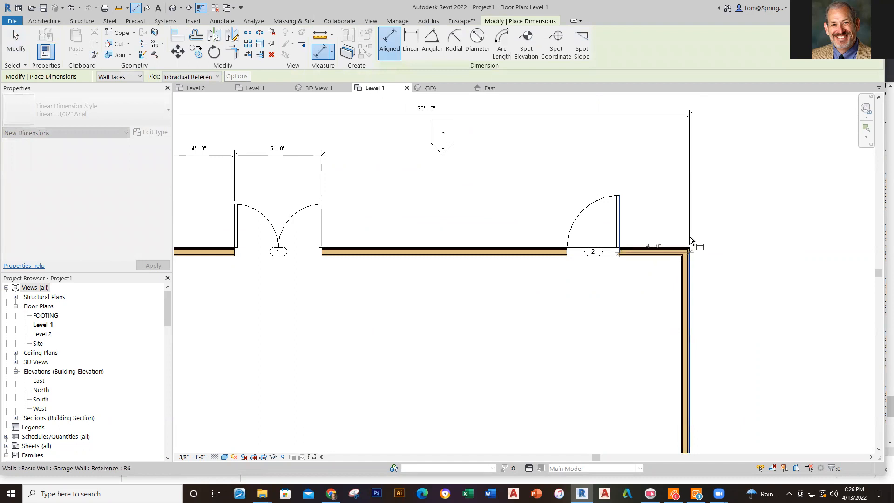
click(588, 152)
click(567, 251)
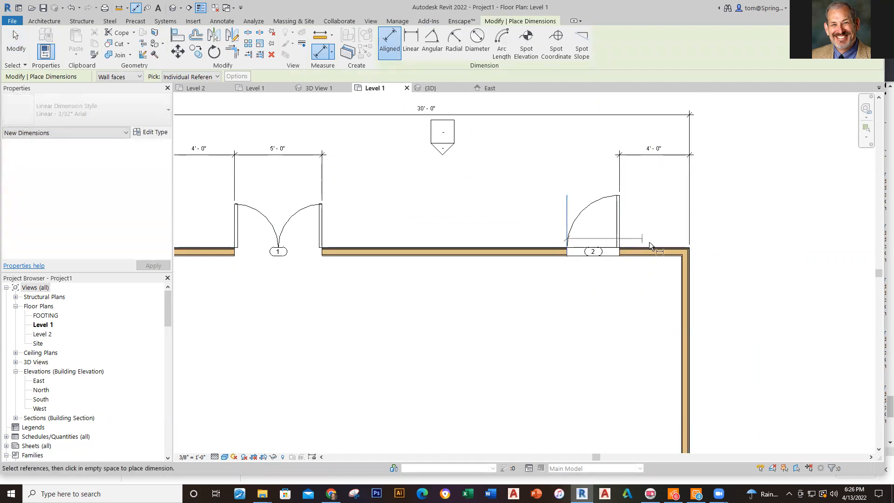
click(619, 254)
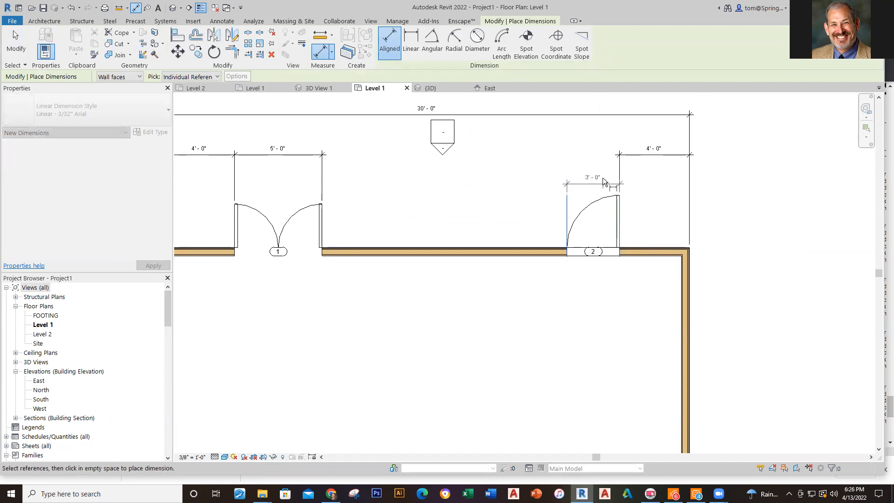
click(620, 157)
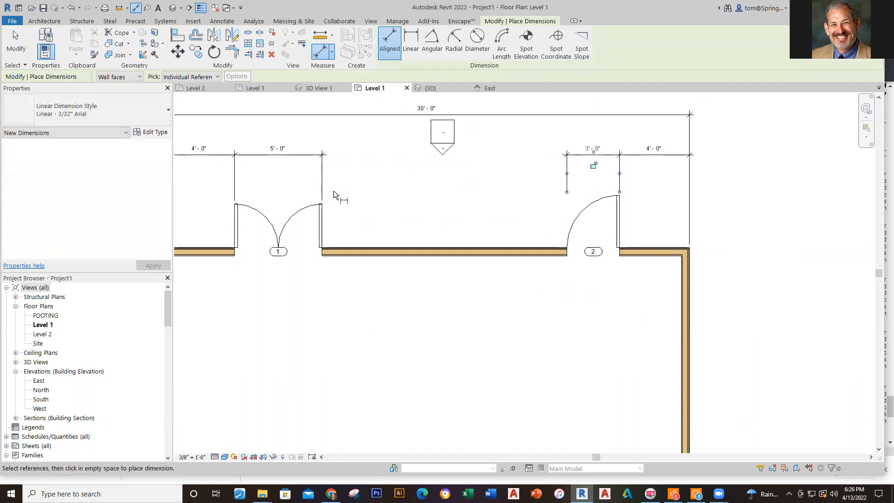
Dimension the north wall segment between doors 1 and 2 in the same dimension string
click(321, 230)
click(567, 244)
click(549, 157)
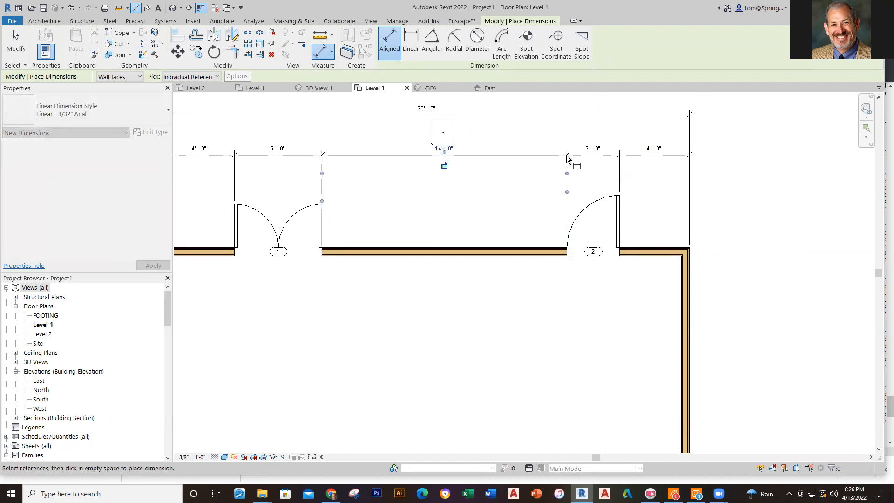
scroll(480, 186, down, 1)
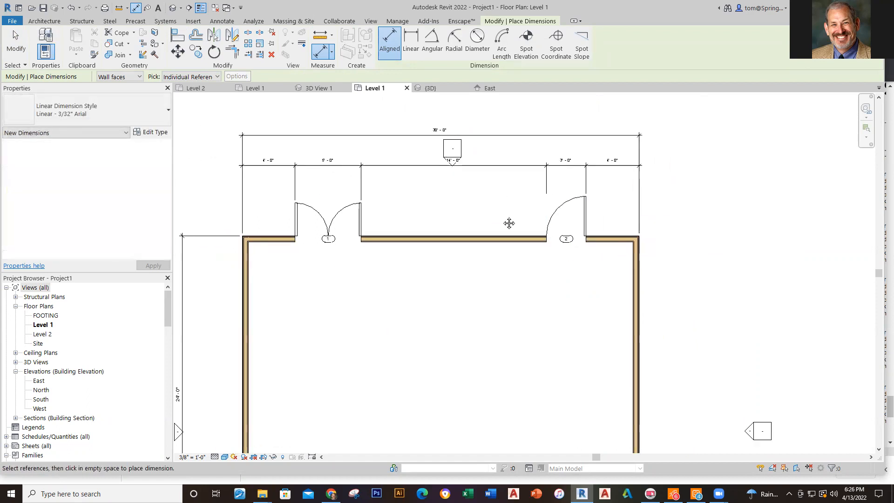
scroll(508, 224, down, 2)
key(Escape)
key(Escape)
key(Escape)
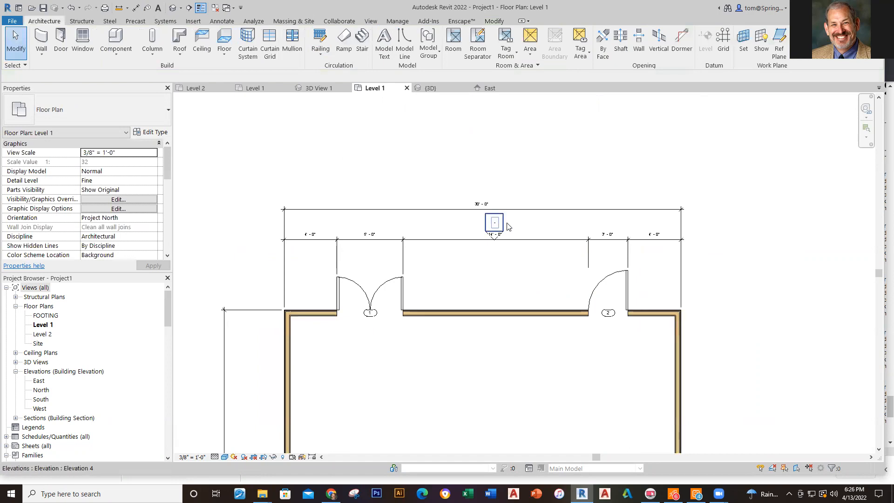
Move the north elevation marker above the 30'-0" overall dimension, clear of the dimension text and roughly centred
click(499, 219)
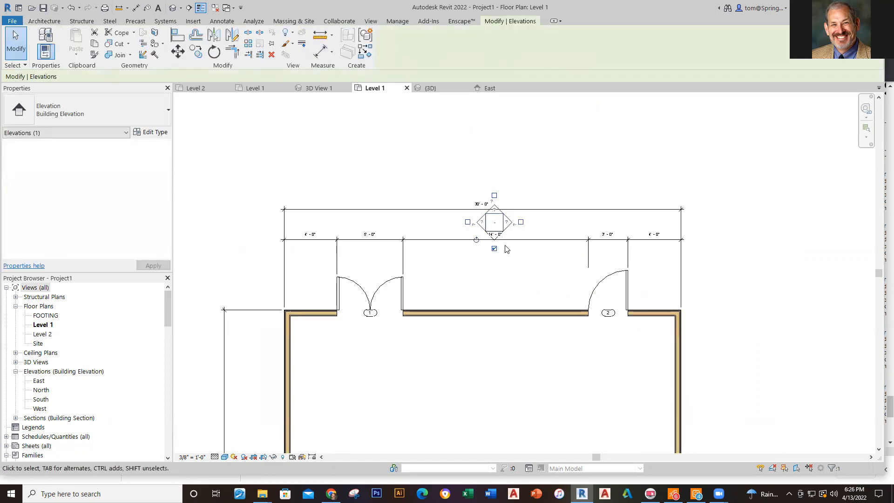
key(Up)
key(Up)
key(Up)
key(Up)
key(Up)
key(Up)
key(Up)
key(Up)
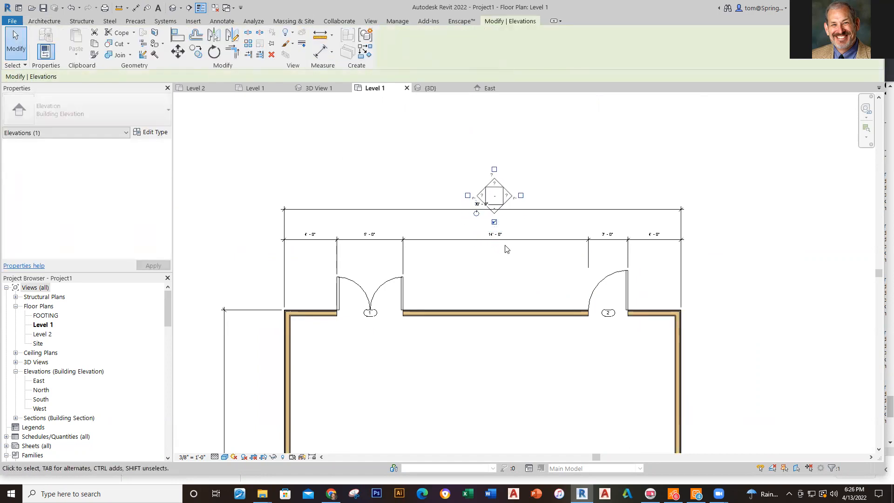
key(Escape)
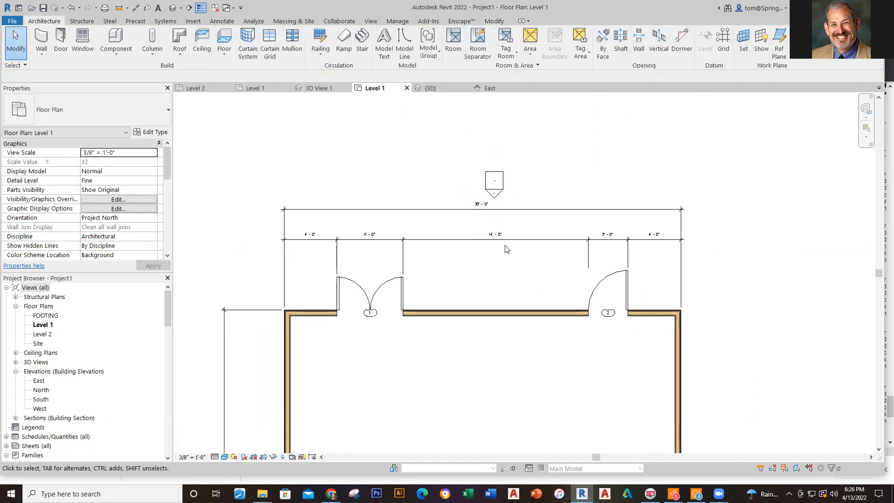
click(497, 182)
key(Down)
key(Down)
key(Down)
key(Up)
key(Up)
key(Left)
key(Left)
key(Left)
key(Left)
key(Left)
key(Right)
key(Right)
key(Right)
key(Right)
key(Right)
key(Right)
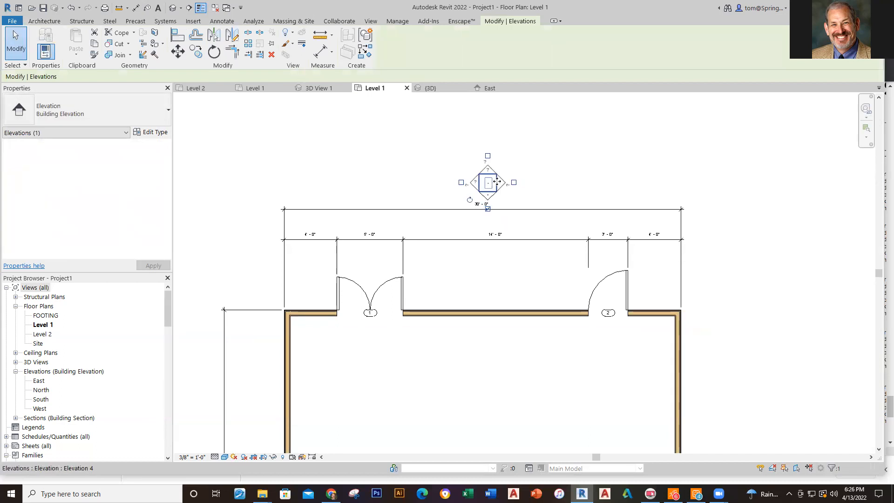
key(Up)
key(Escape)
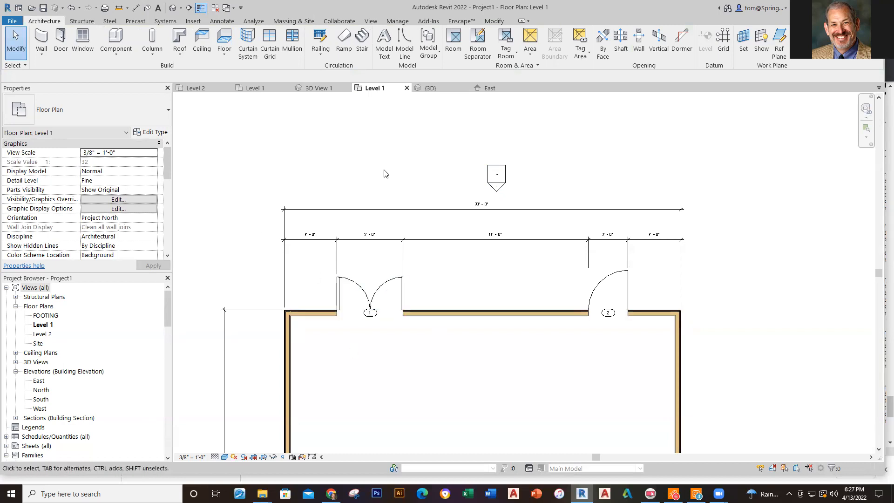
Inspect both north wall doors from outside in the 3D view, and return to the Level 1 floor plan
click(429, 88)
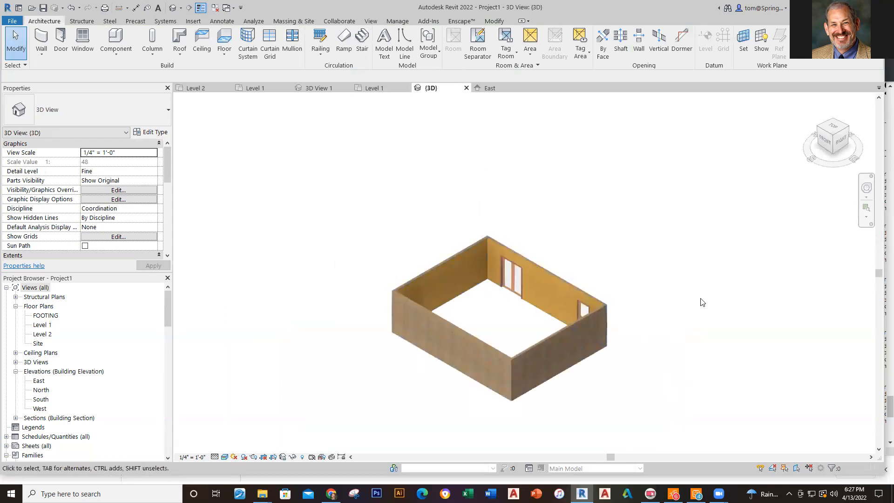
shift+middle_drag(710, 304, 568, 393)
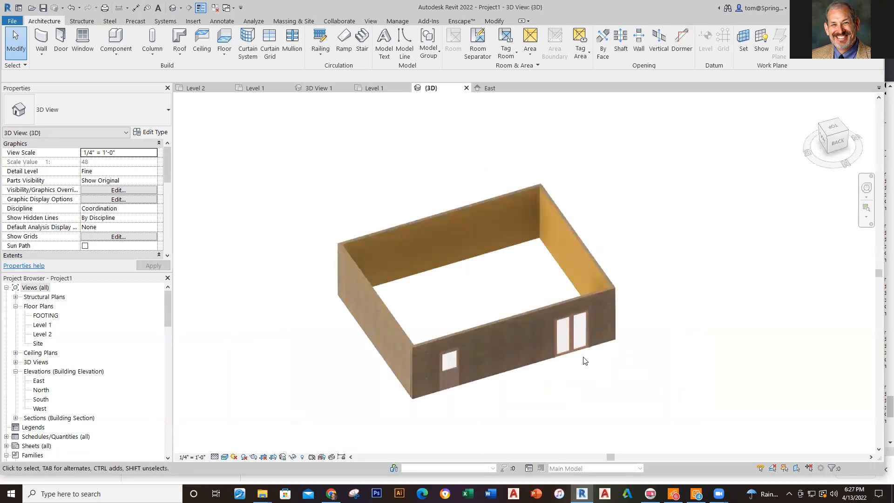
shift+middle_drag(590, 367, 634, 363)
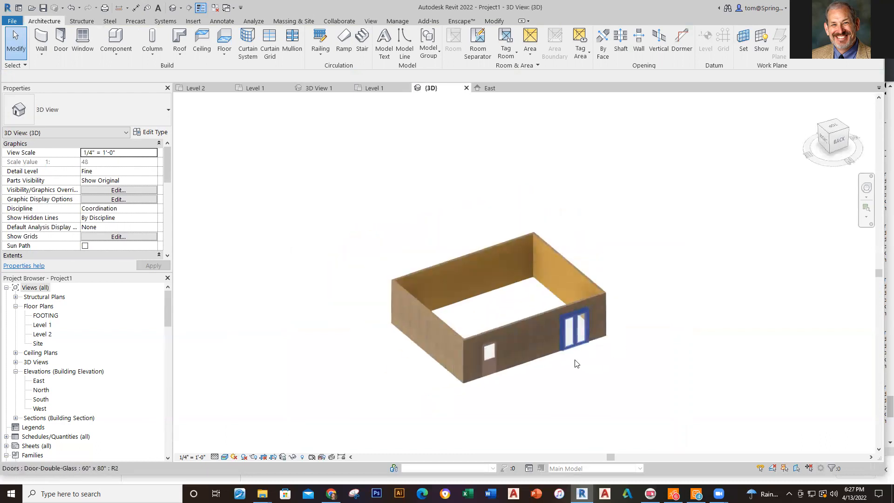
click(379, 89)
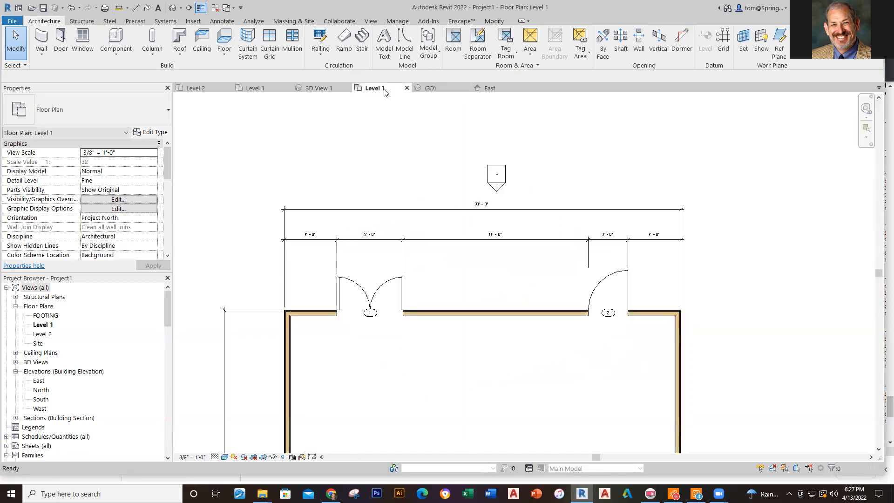
middle_drag(715, 318, 688, 163)
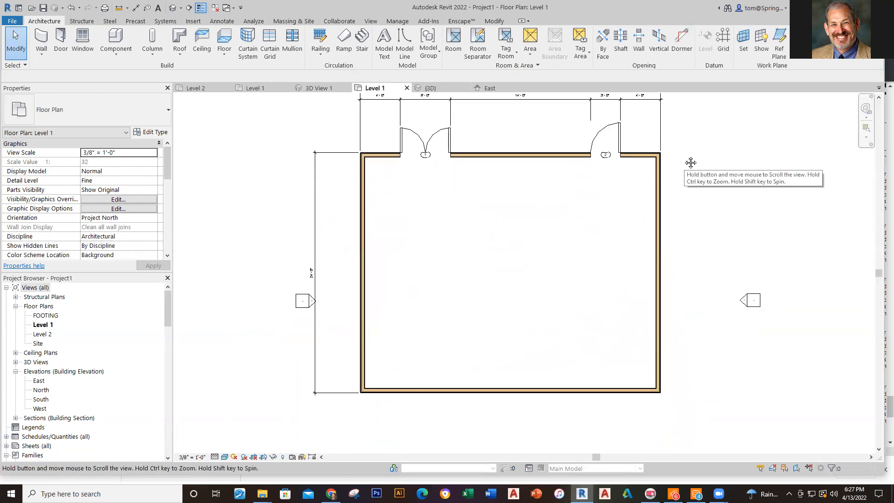
Examine the south wall window's type, size and placement dimensions in the Custom Garage Plan - MASTER 2021 Level 1 plan
click(324, 89)
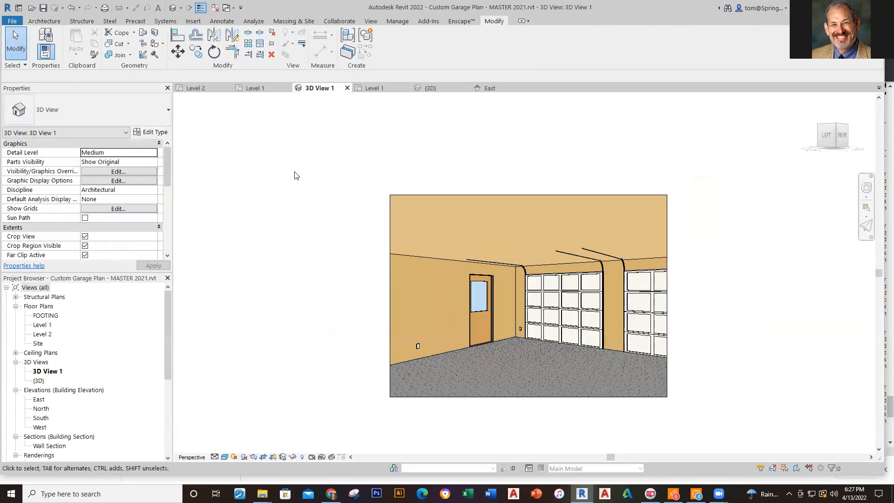
click(260, 90)
scroll(503, 364, down, 5)
middle_drag(531, 372, 401, 145)
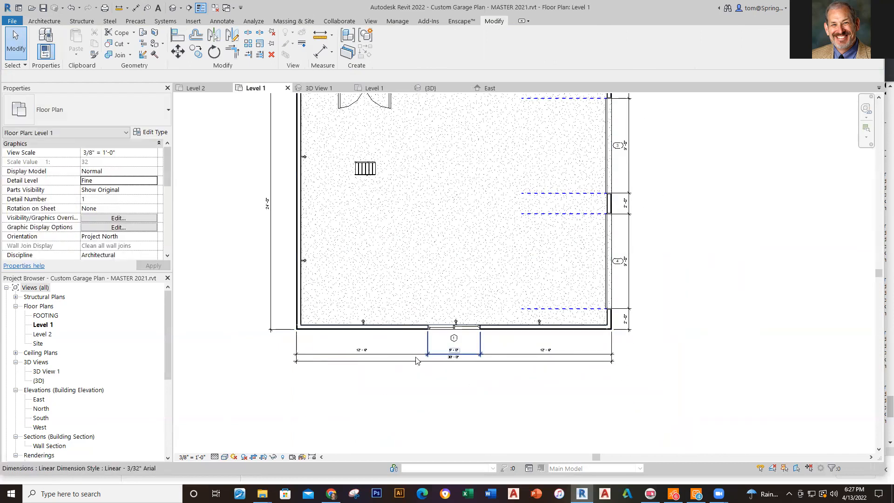
scroll(453, 339, up, 4)
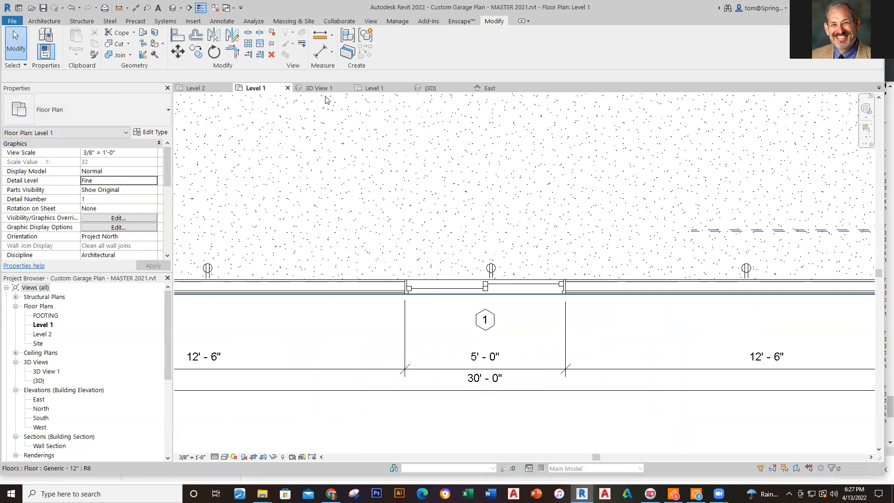
click(446, 288)
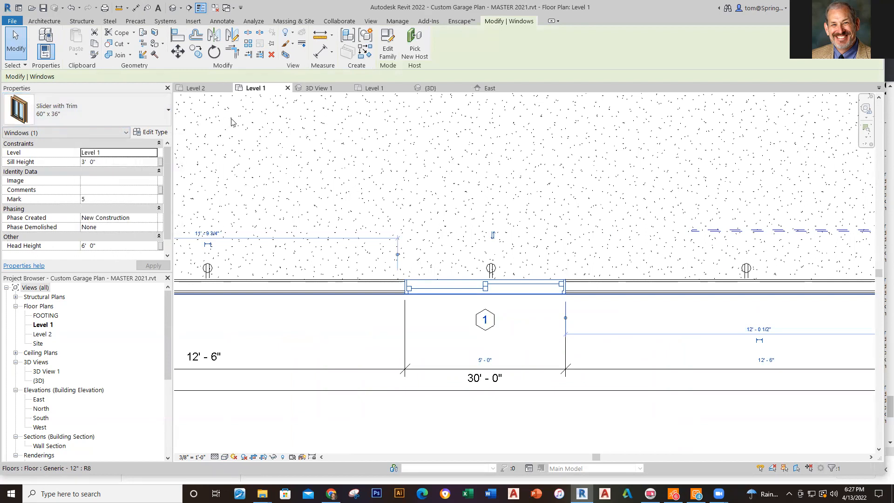
In Project1's Level 1 plan, place a tagged Slider with Trim 60" x 36" window at the middle of the south wall
click(371, 89)
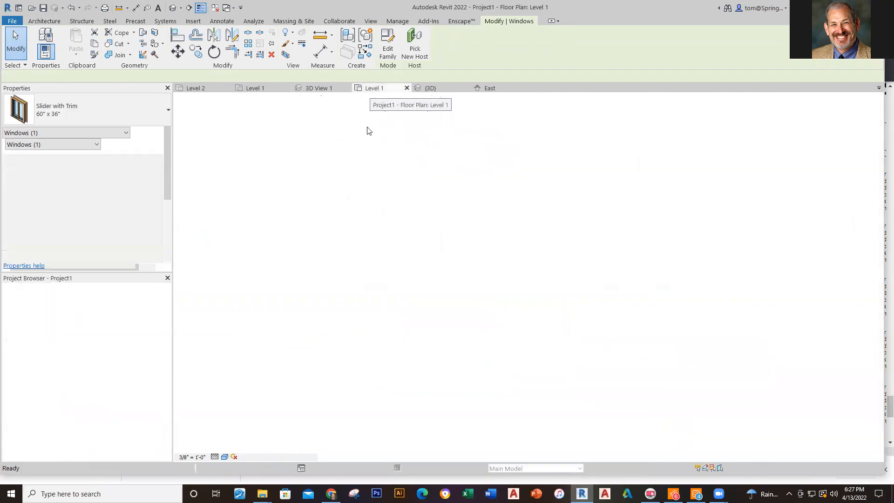
scroll(545, 327, down, 1)
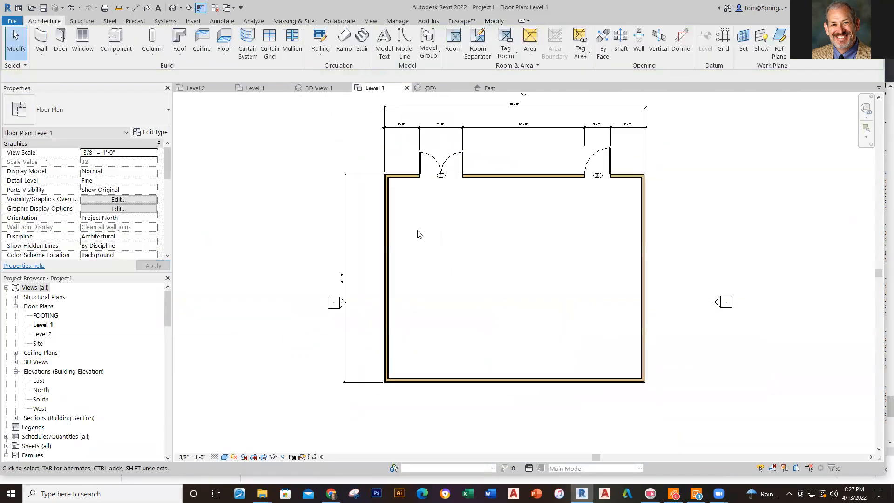
click(82, 47)
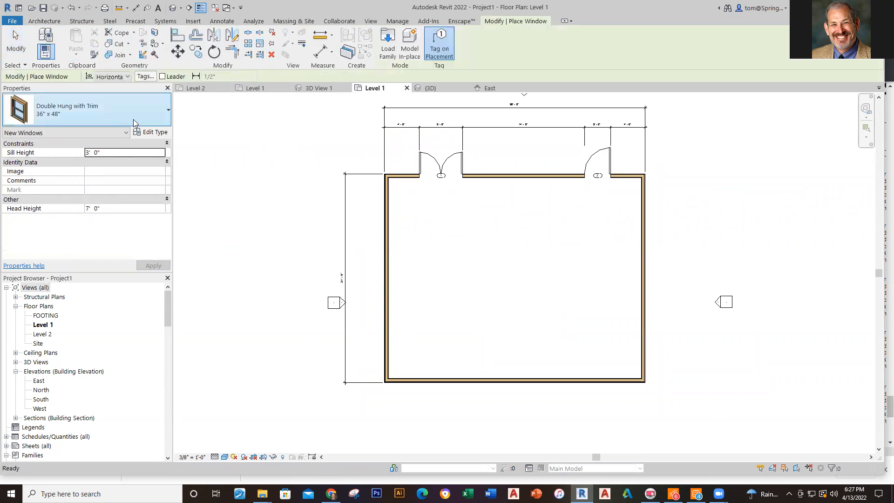
click(162, 119)
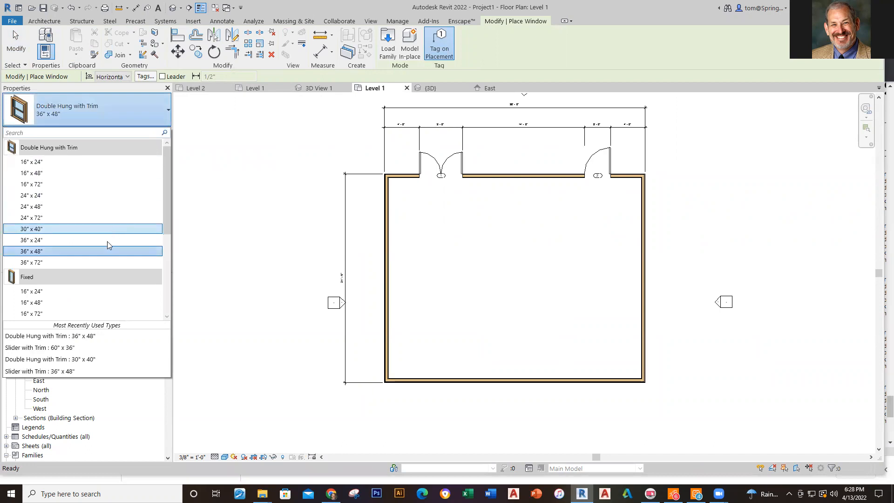
click(72, 346)
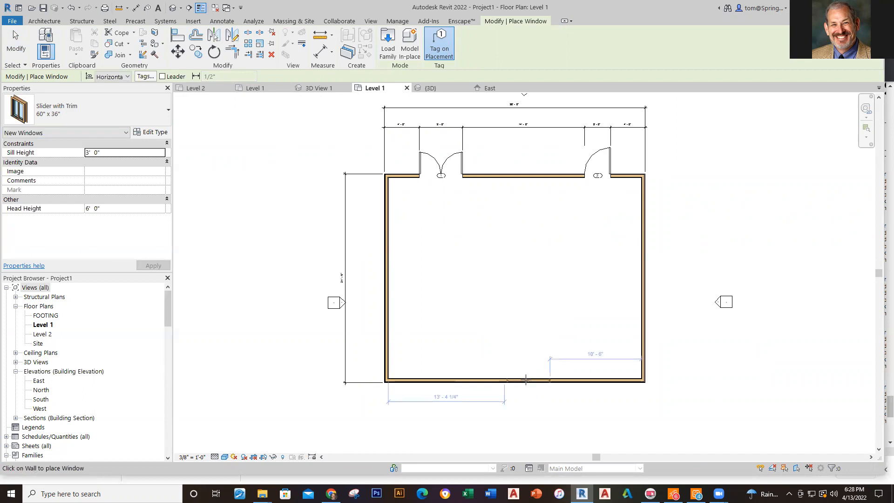
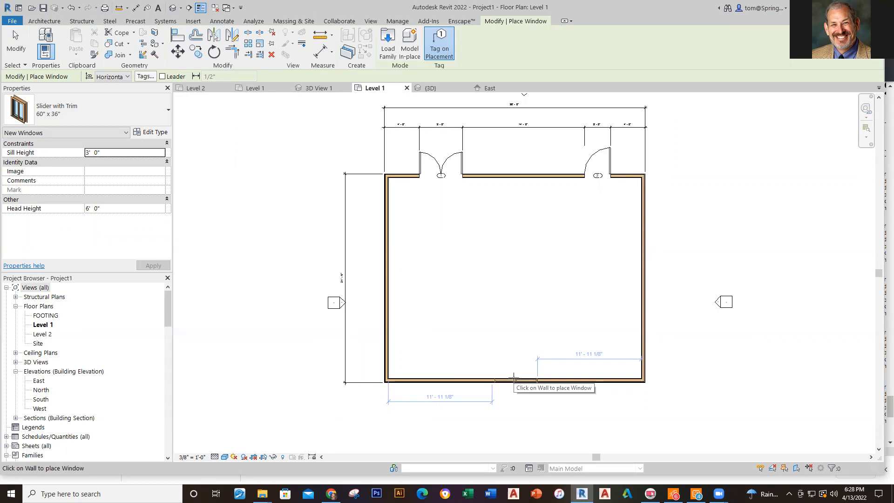
scroll(514, 377, up, 3)
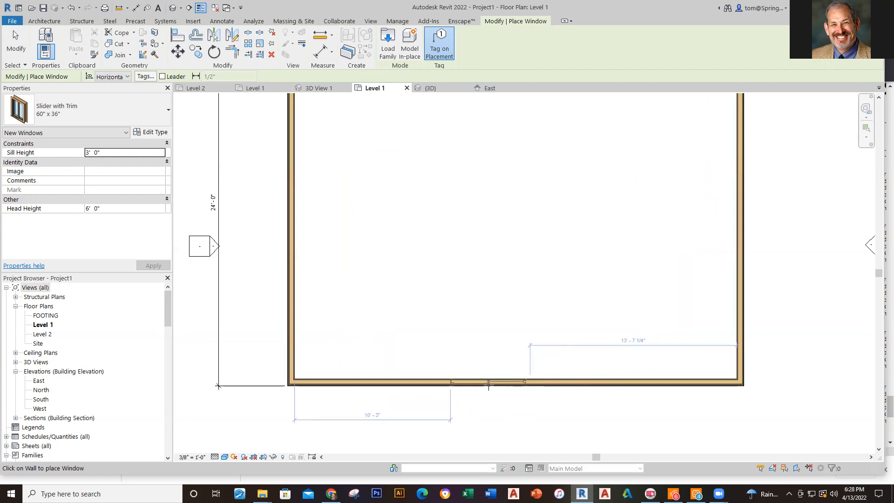
click(513, 383)
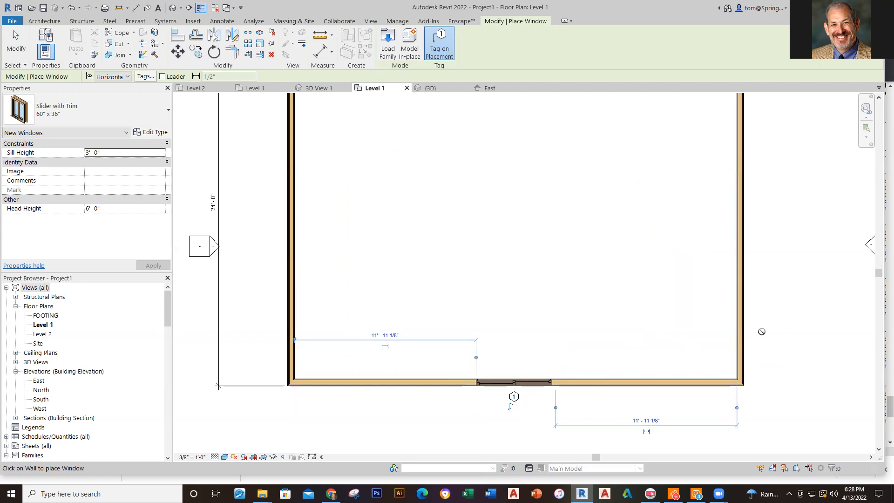
scroll(524, 399, down, 2)
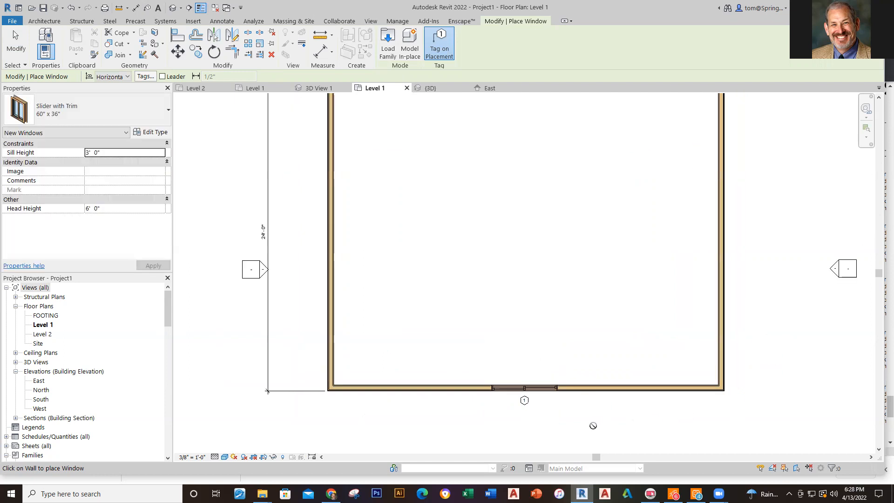
scroll(521, 367, up, 2)
key(Escape)
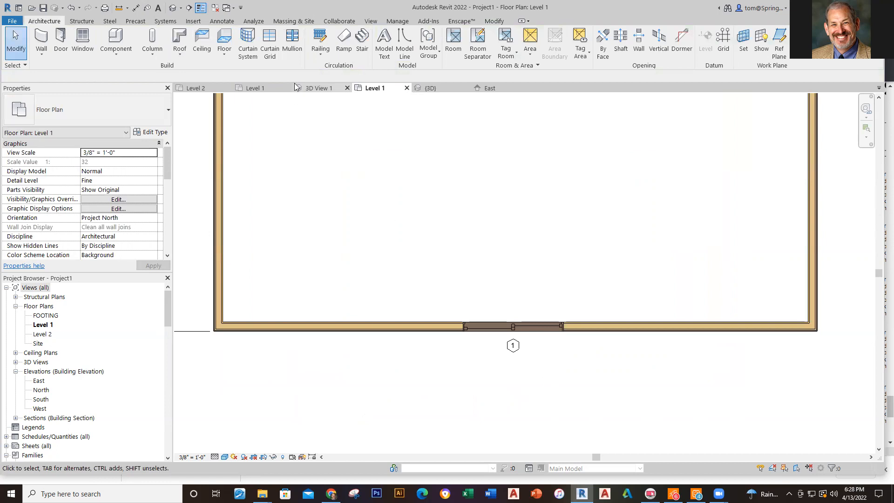
Add an aligned dimension below the south wall from the west wall's outer face to the window's west edge
click(135, 7)
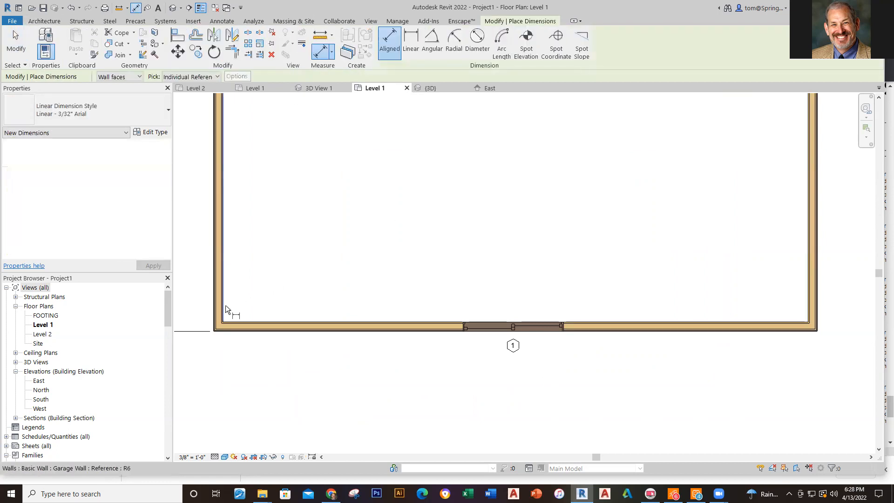
click(214, 319)
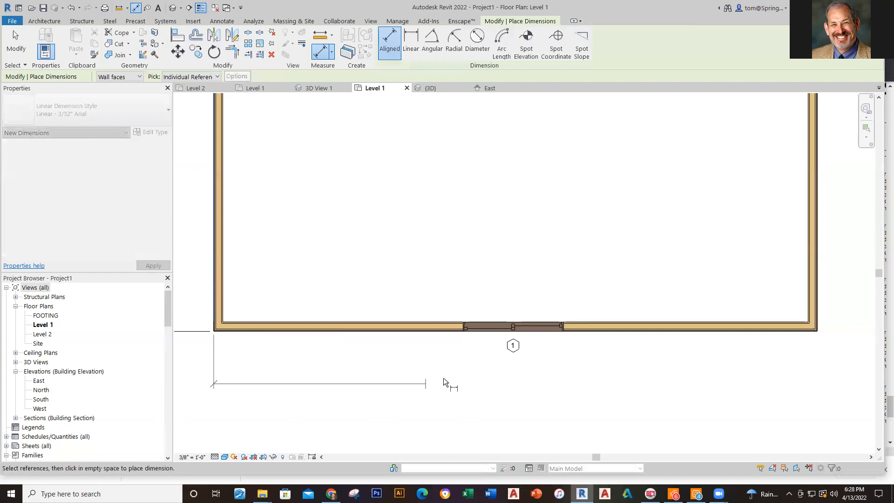
click(463, 334)
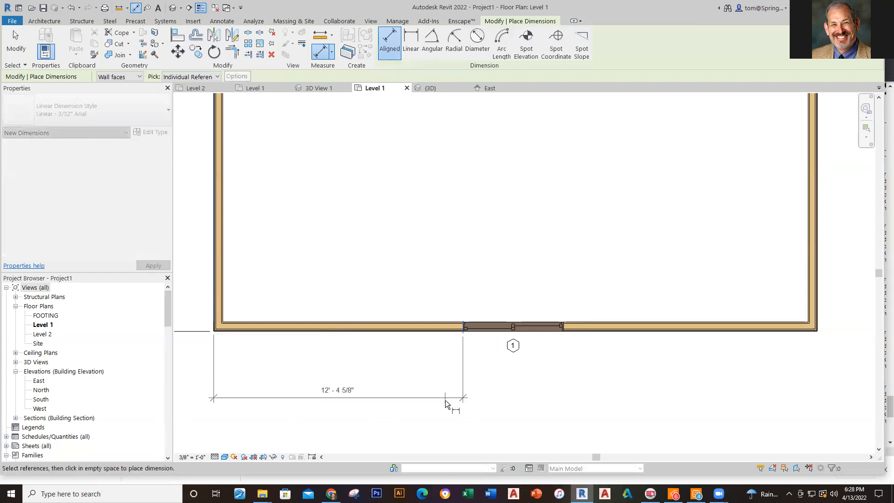
click(445, 400)
Add an aligned dimension from the window's east edge to the east wall's outer face, in line with the western dimension
scroll(261, 356, up, 3)
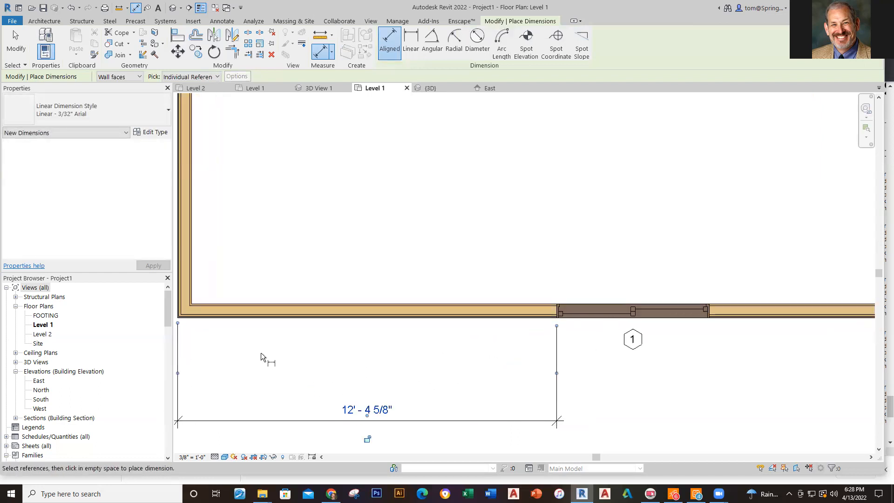
scroll(652, 334, up, 3)
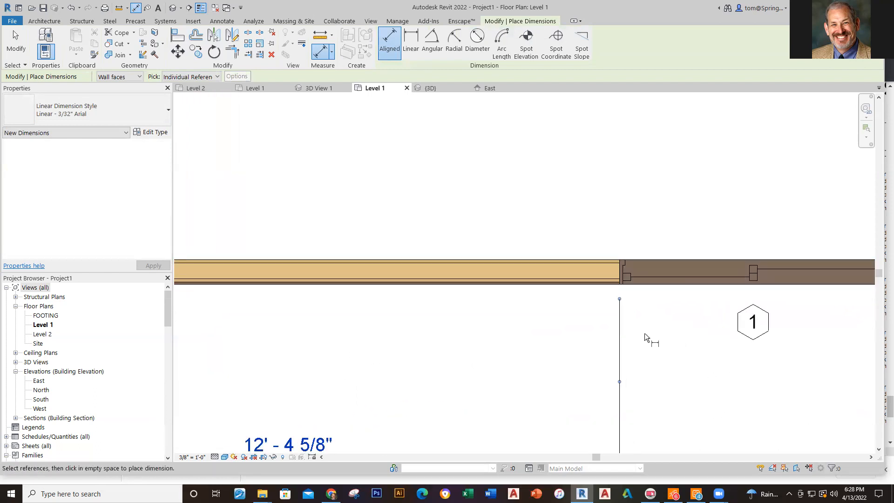
scroll(588, 358, down, 5)
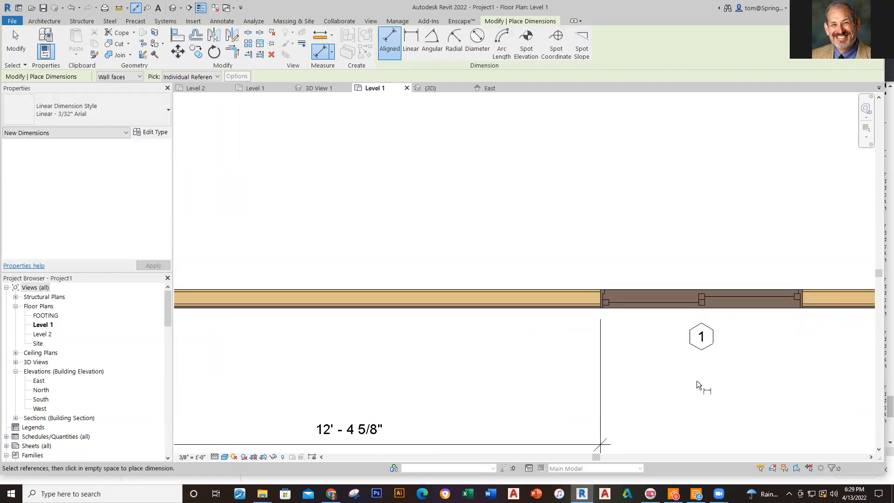
middle_drag(687, 388, 427, 328)
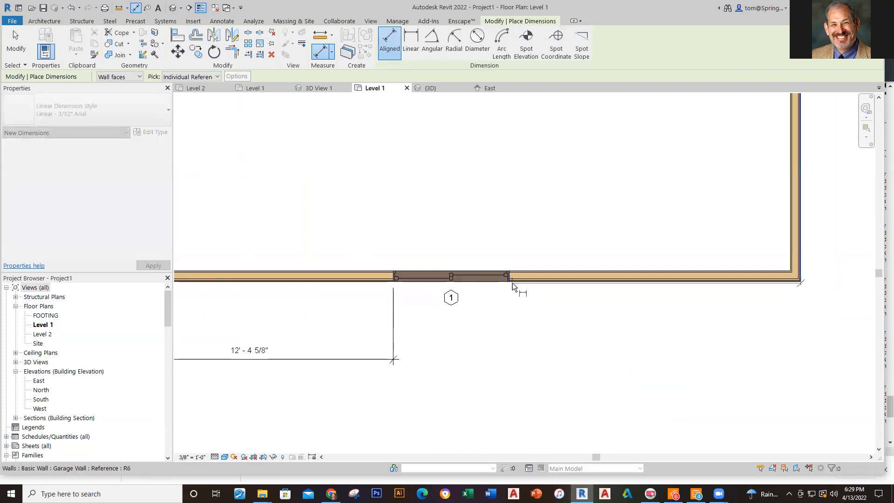
scroll(520, 283, up, 2)
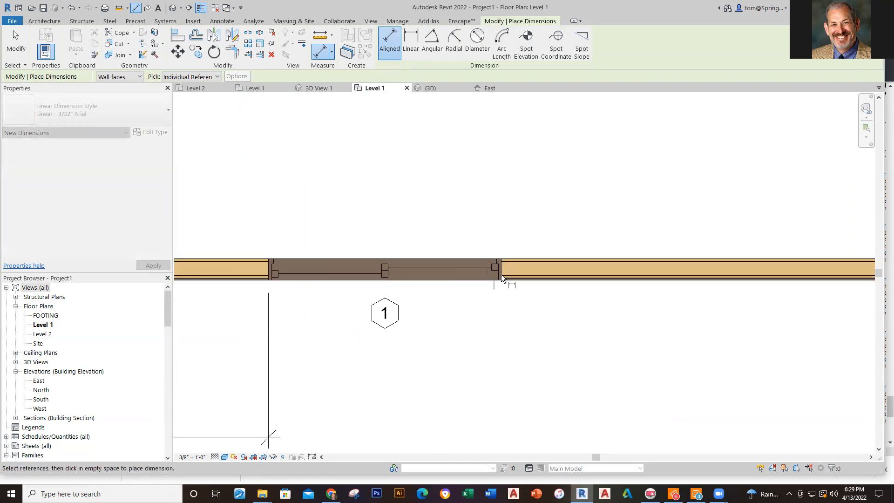
click(503, 272)
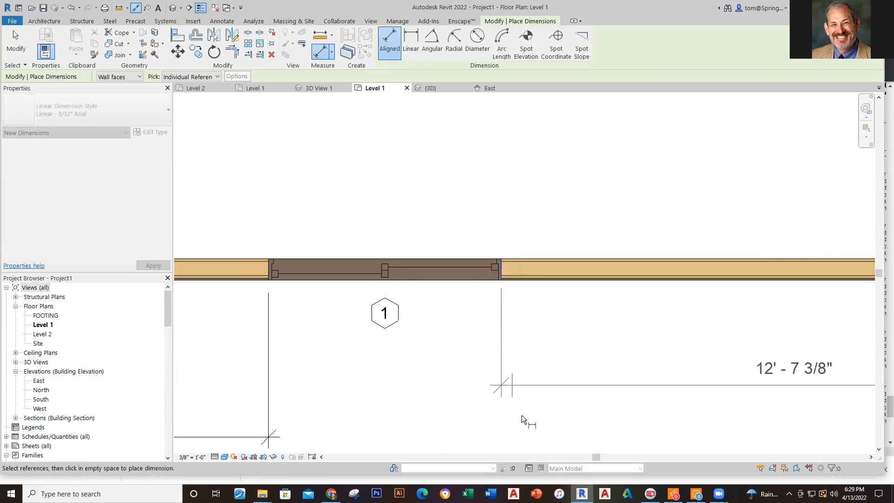
scroll(549, 426, down, 1)
middle_drag(549, 423, 541, 354)
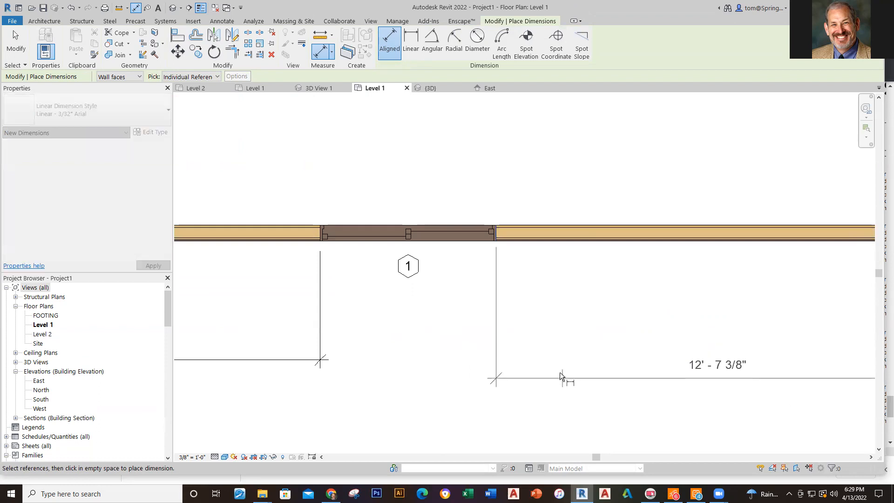
click(444, 359)
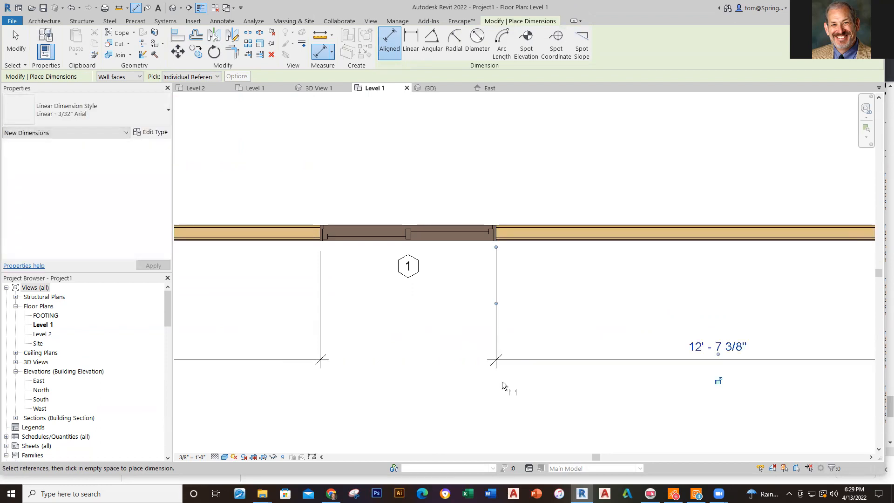
scroll(498, 381, down, 2)
middle_drag(461, 382, 545, 367)
key(Escape)
key(Escape)
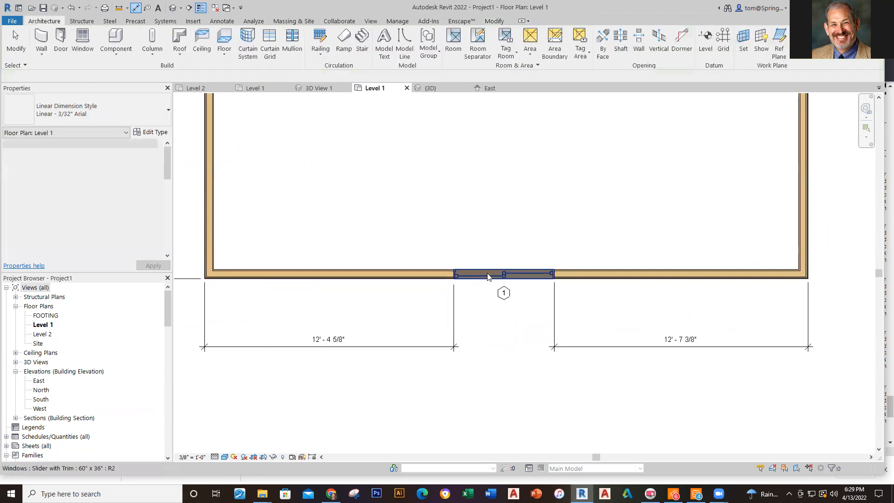
Move the window-side witness line of the south window's eastern temporary dimension to the window's centre
click(487, 276)
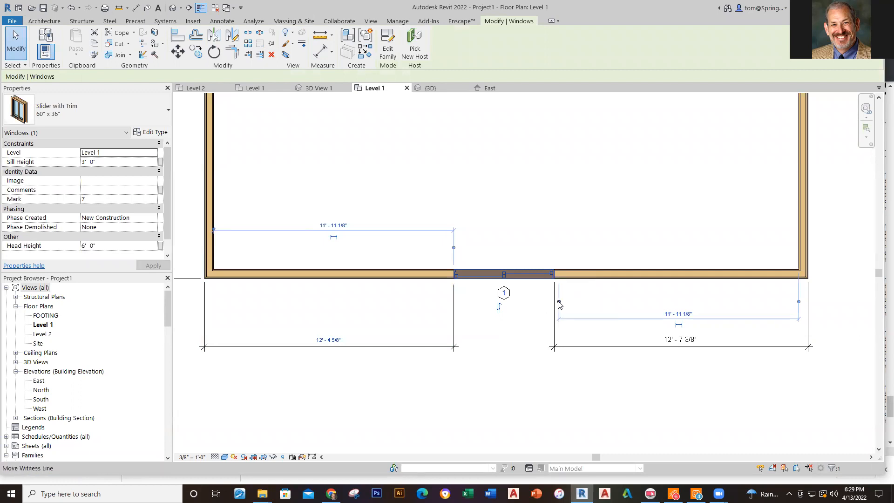
drag(559, 302, 504, 303)
click(504, 303)
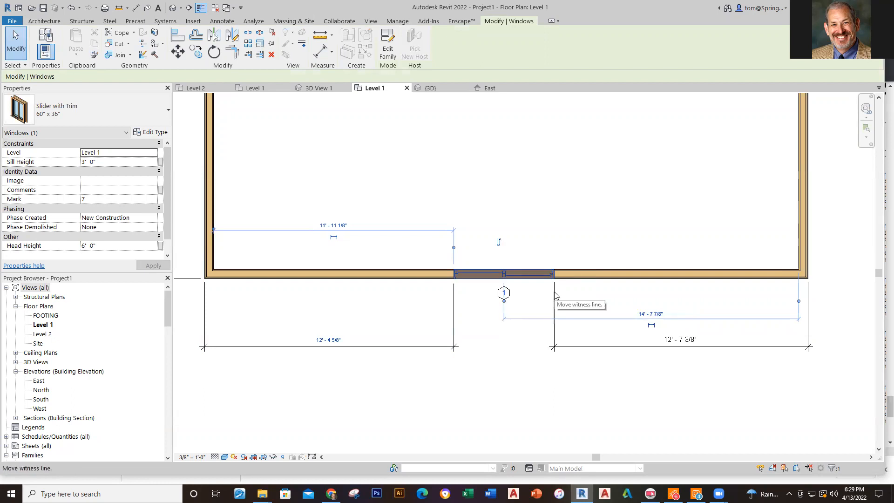
click(612, 298)
click(533, 273)
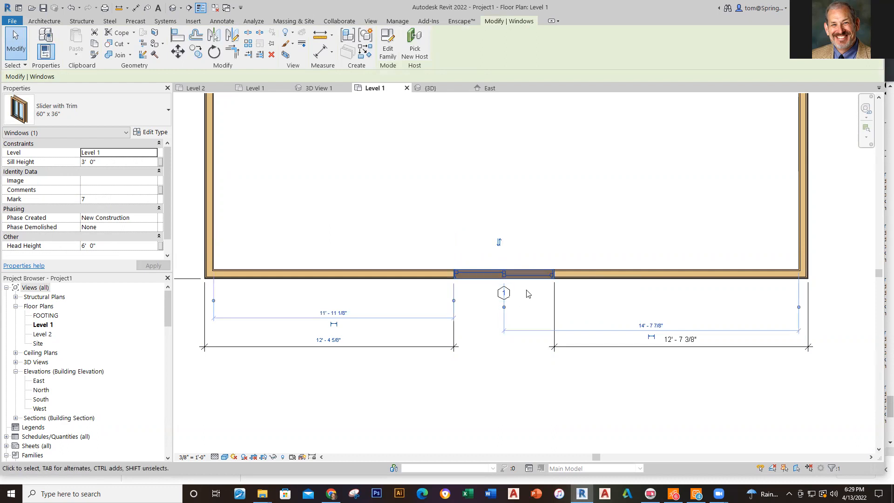
right_click(540, 276)
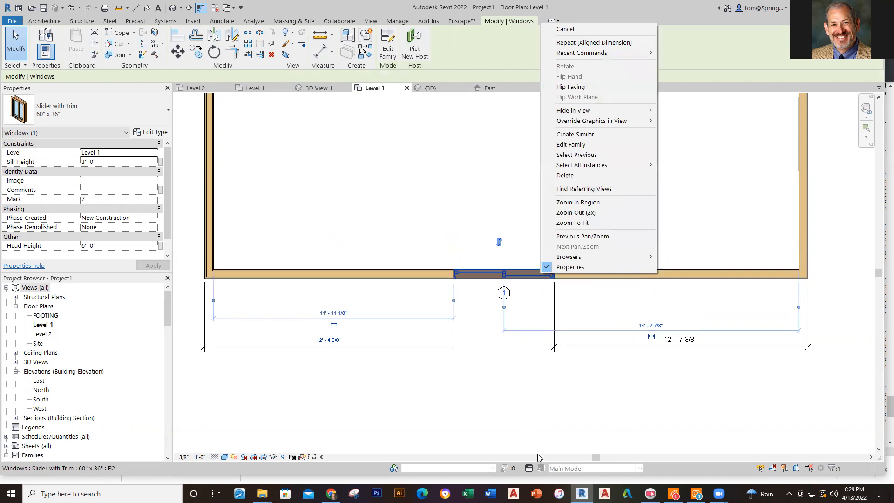
key(Escape)
key(Escape)
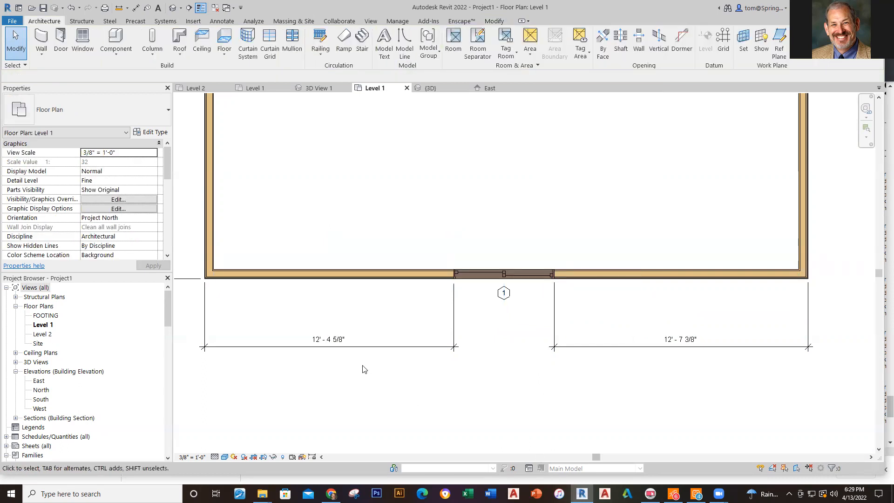
double_click(347, 342)
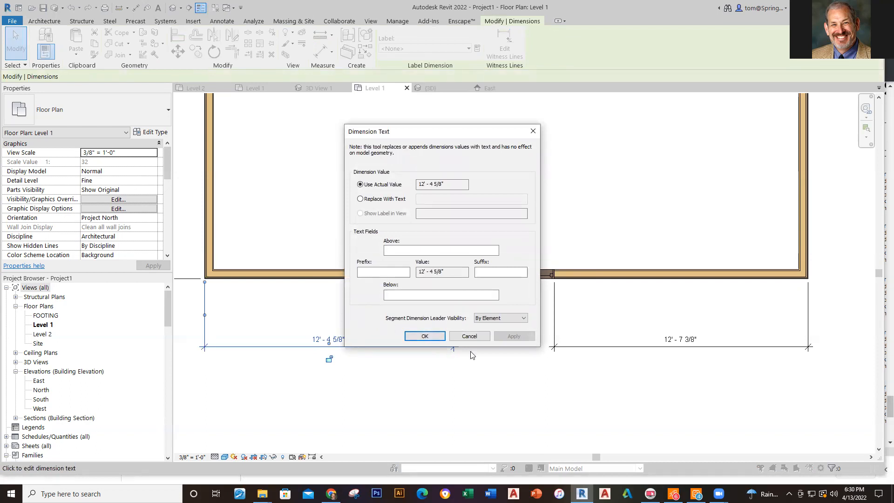
click(469, 337)
key(Escape)
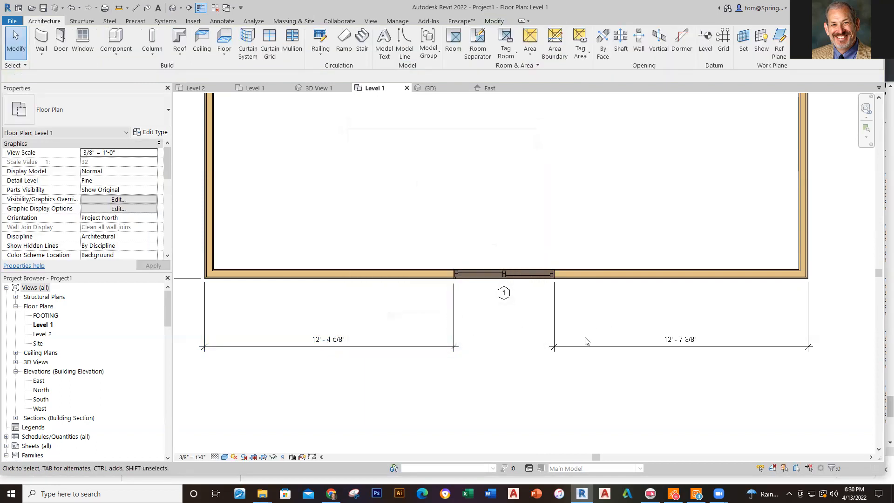
Delete the aligned dimension between the south window and the east wall
drag(584, 338, 471, 347)
key(Delete)
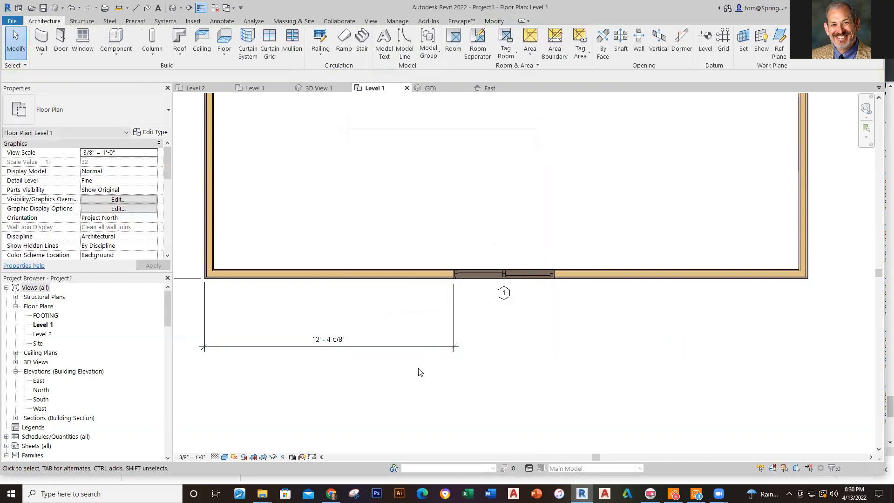
Move the witness lines of the south window's eastern temporary dimension to the east wall's outer face and the window's east edge
click(535, 267)
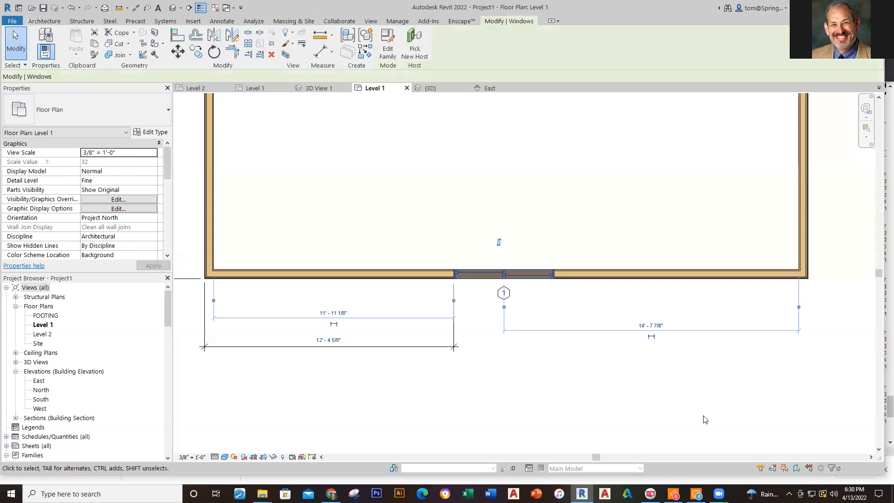
click(800, 307)
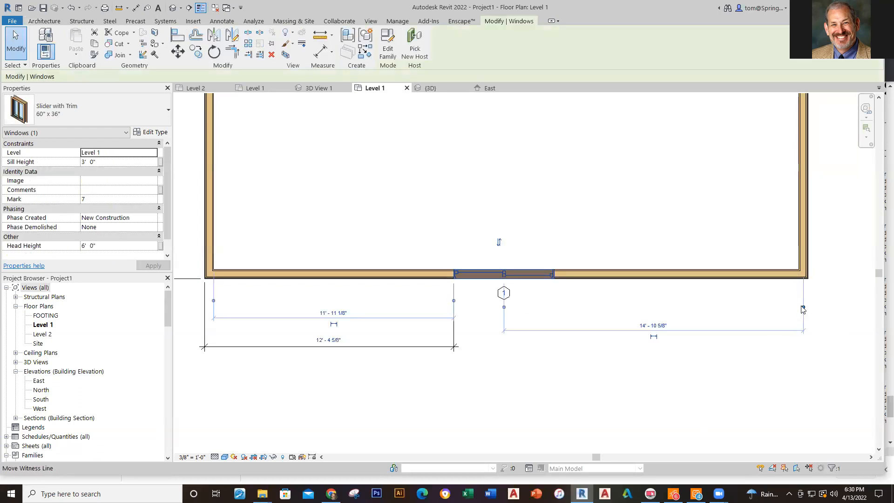
click(803, 308)
drag(506, 308, 555, 278)
scroll(565, 295, up, 5)
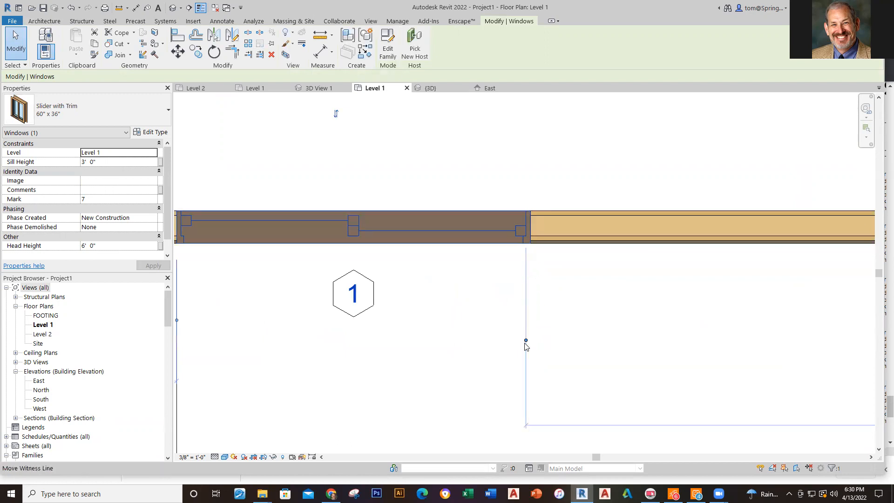
drag(525, 341, 531, 208)
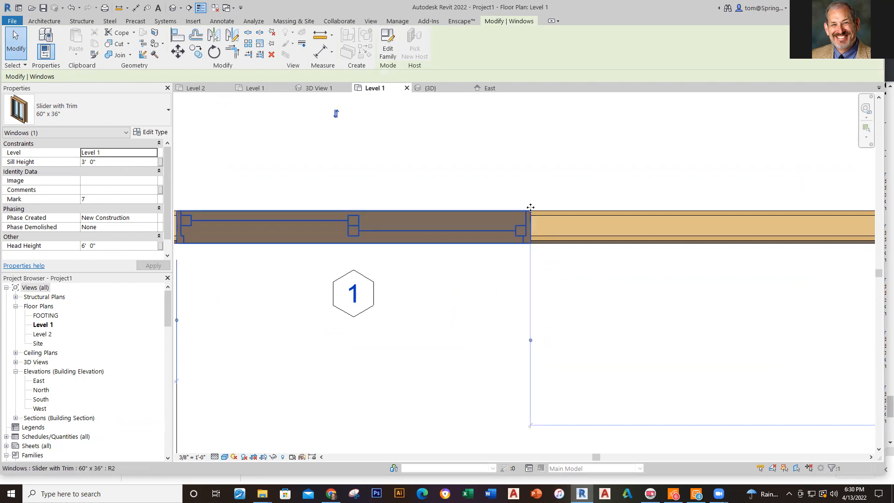
scroll(602, 354, down, 5)
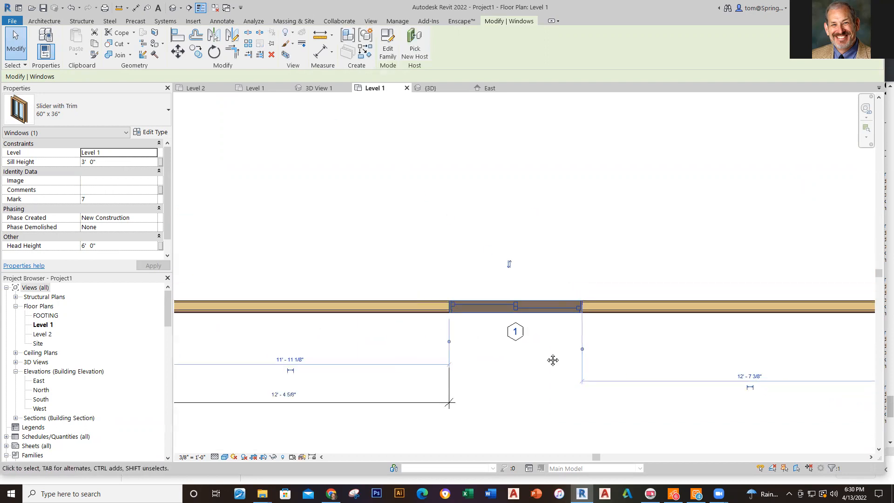
Set the distance from the south window's east edge to the east wall's outer face to 12' 6"
click(561, 381)
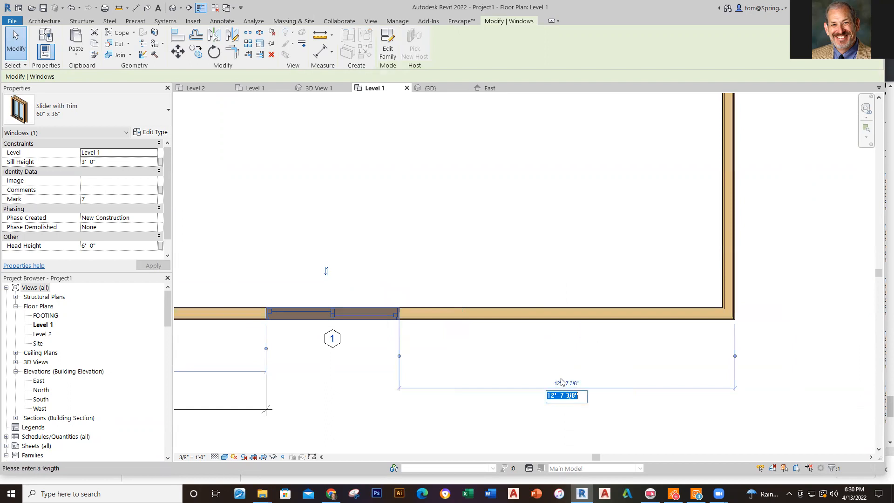
text(12' - 6)
key(Return)
Move the wall-side witness line of the south window's western temporary dimension to the west wall's outer face
scroll(460, 419, down, 1)
scroll(468, 433, down, 3)
scroll(316, 231, up, 4)
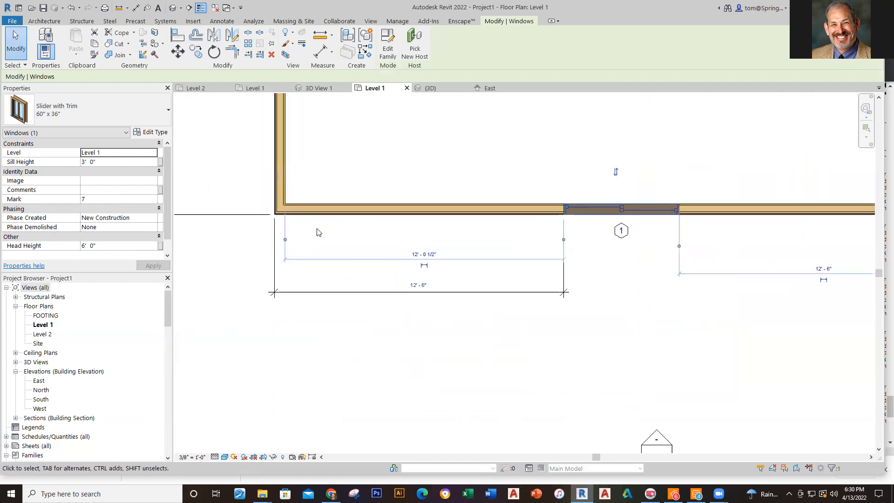
drag(285, 239, 278, 241)
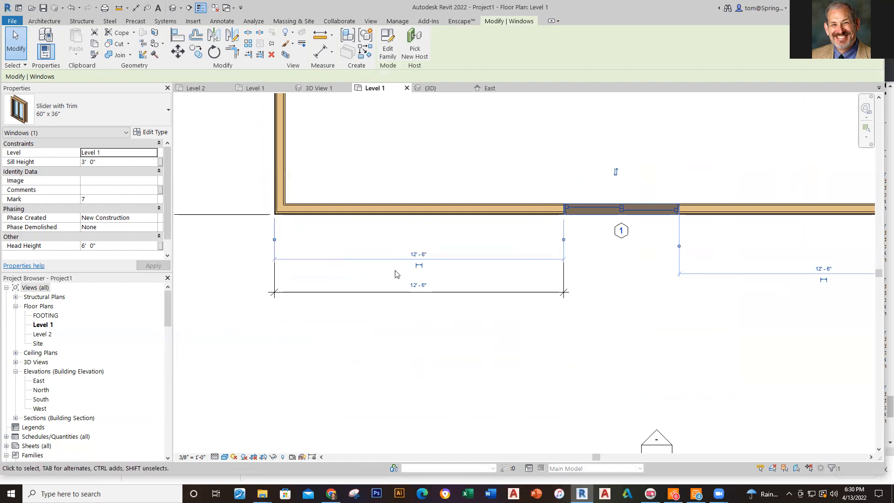
click(568, 348)
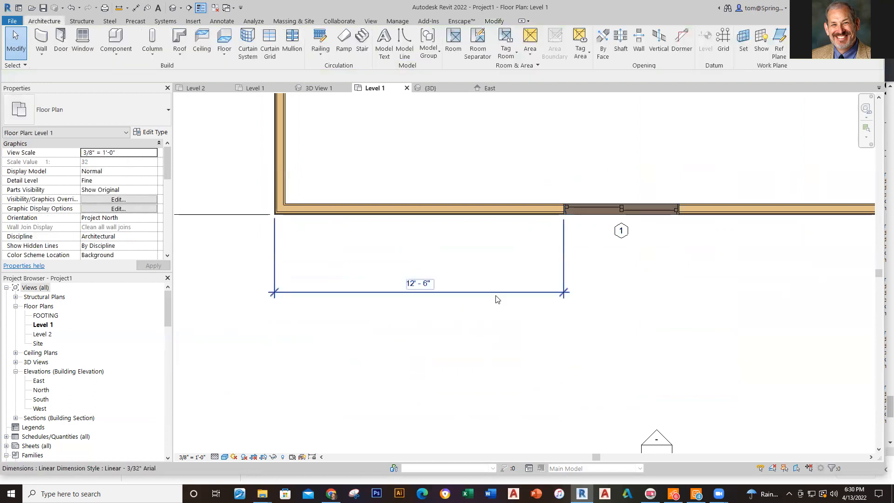
Add an aligned dimension from the east wall's outer face to the south window's east edge, in line with the western dimension
scroll(496, 300, down, 1)
middle_drag(585, 359, 458, 341)
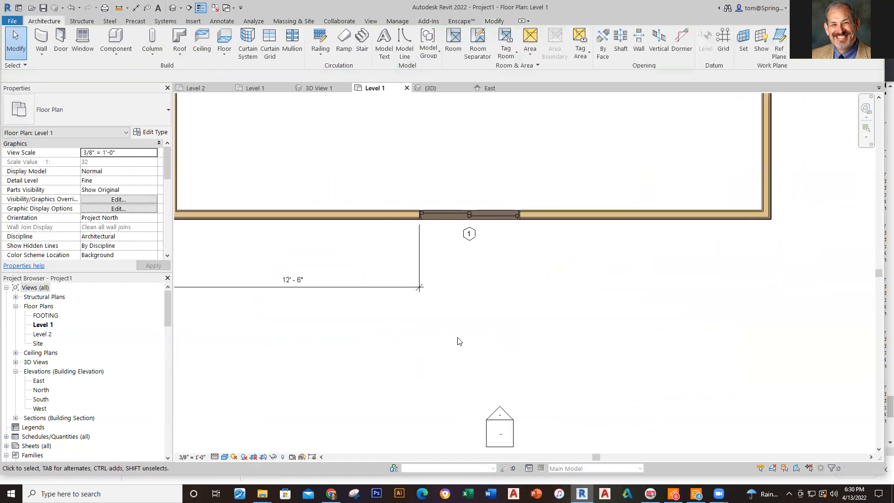
click(136, 7)
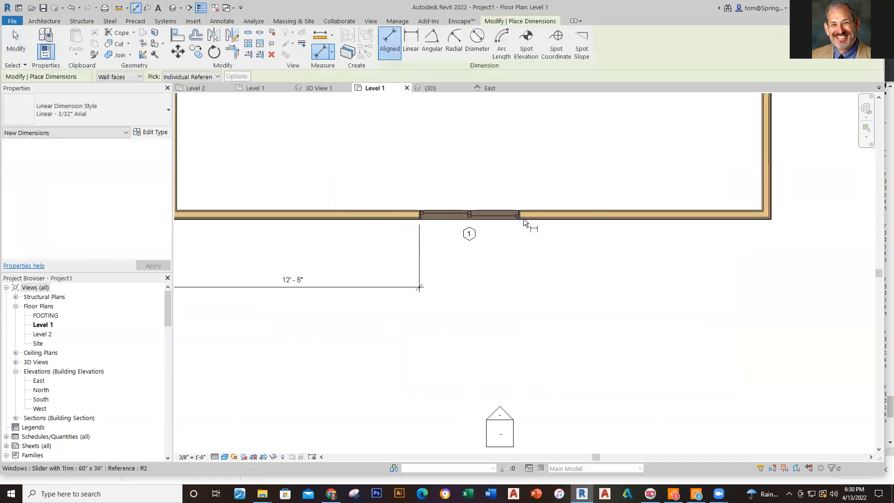
click(772, 216)
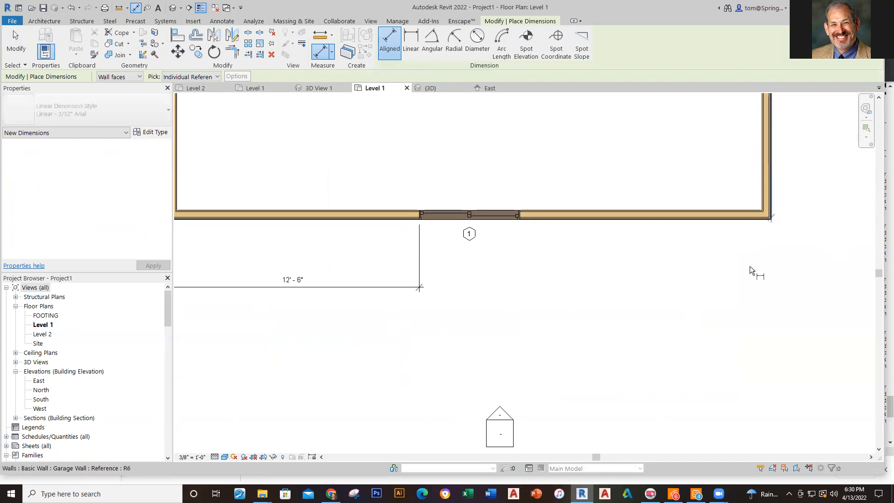
click(521, 219)
click(535, 283)
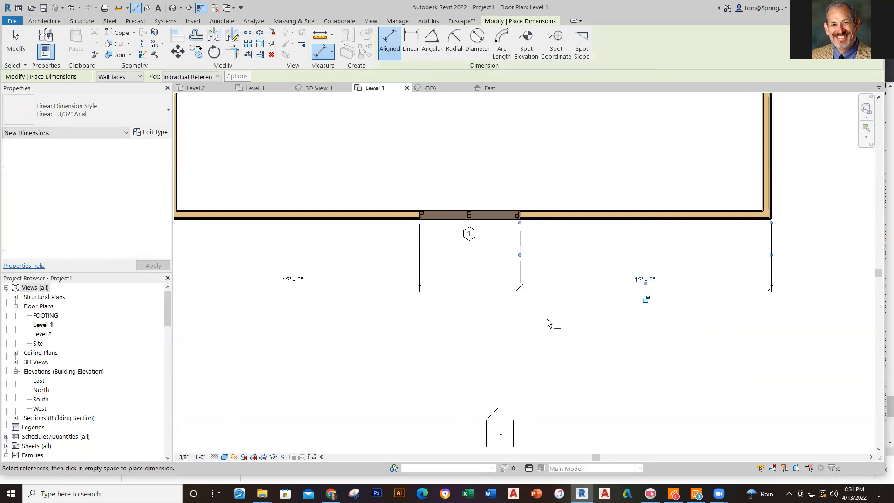
Add an aligned dimension across the south window's width, in line with the two neighbouring dimensions
click(418, 216)
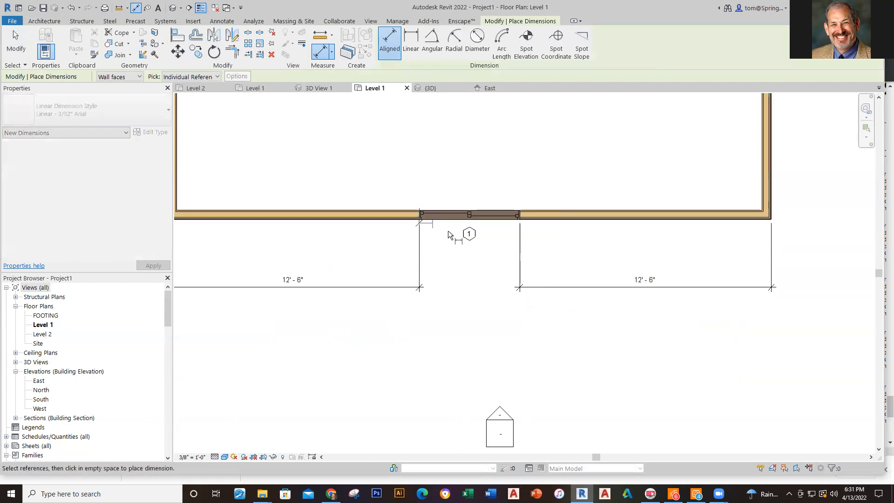
click(520, 220)
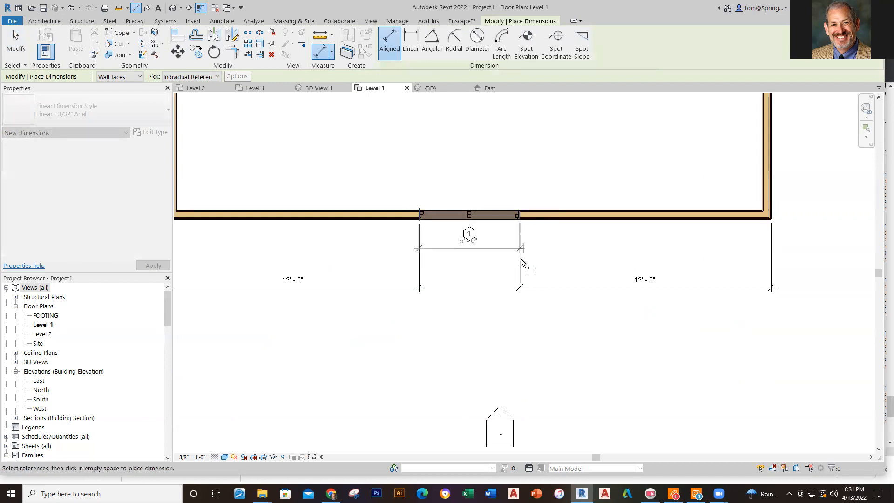
click(525, 295)
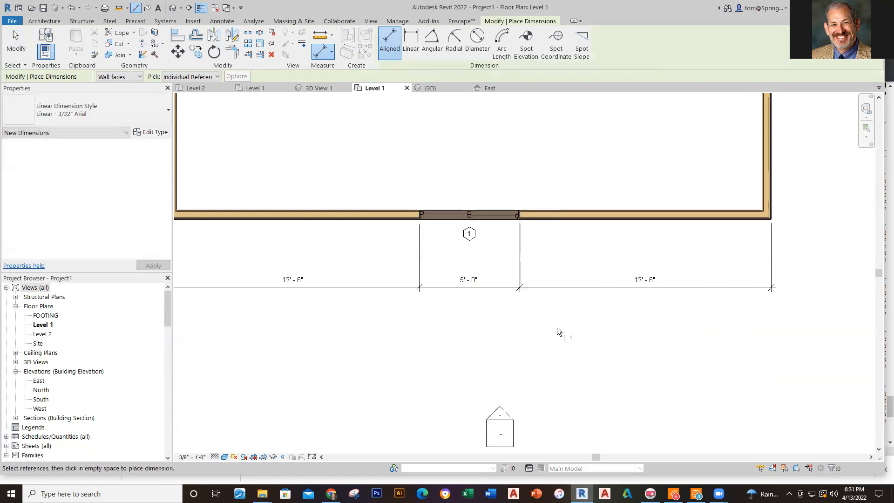
scroll(559, 335, down, 2)
key(Escape)
key(Escape)
scroll(568, 355, up, 1)
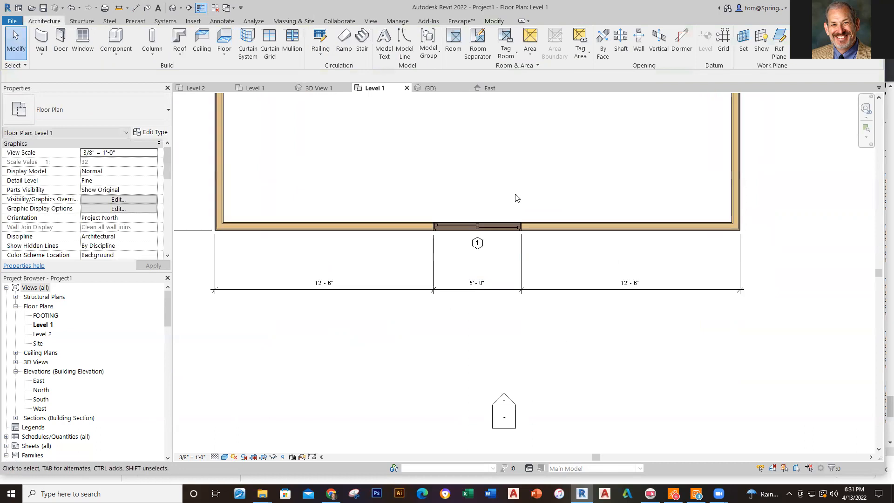
Inspect the garage's doors and south window in the default 3D view from the back and the front
click(429, 87)
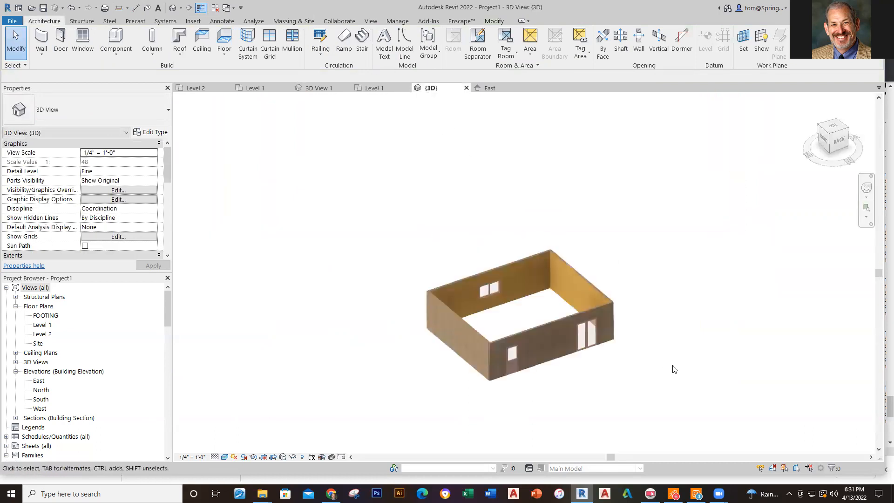
scroll(673, 369, up, 1)
scroll(670, 369, up, 1)
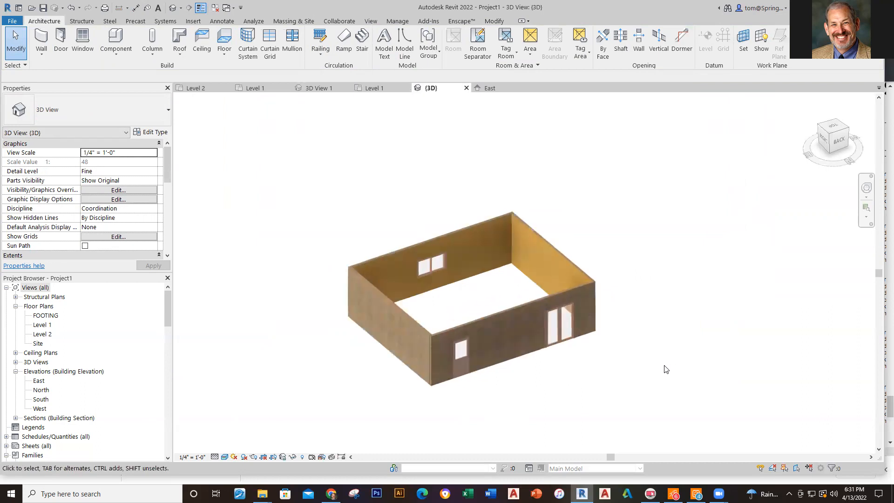
shift+middle_drag(647, 367, 613, 381)
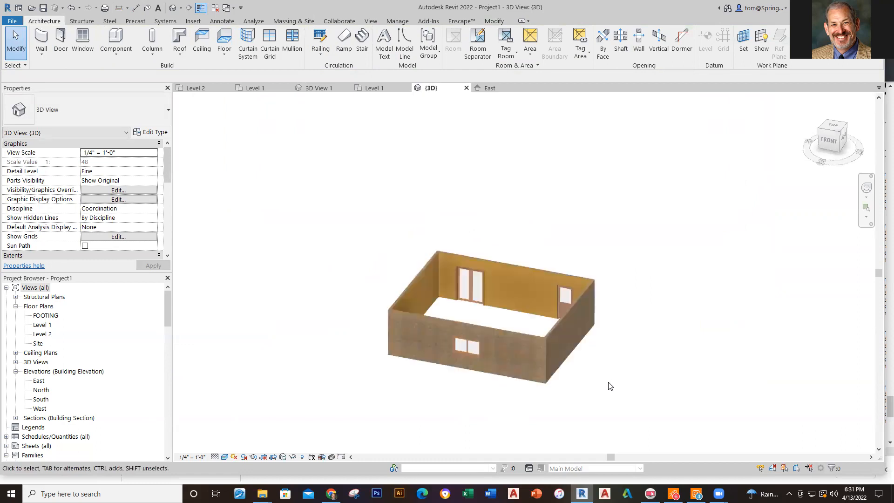
scroll(607, 385, up, 1)
scroll(606, 385, up, 1)
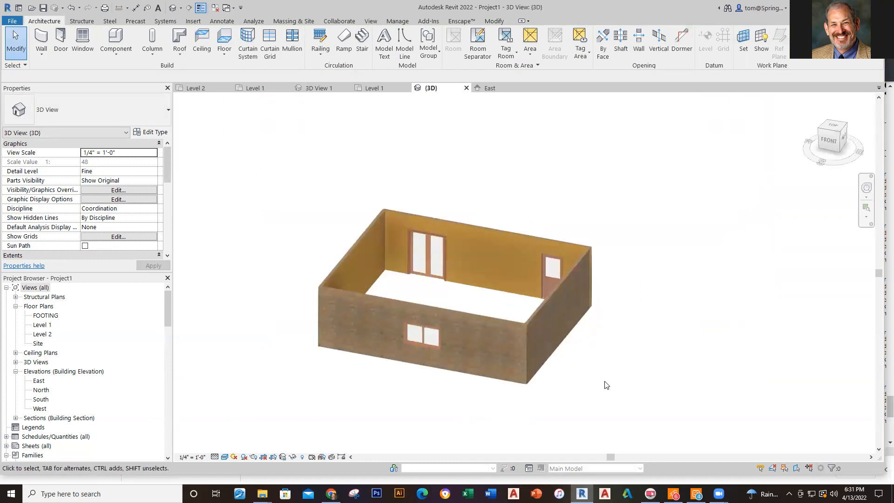
Check the door and window schedules in the garage plan PDF, then return to Project1's Level 1 floor plan in Revit
key(alt+Tab)
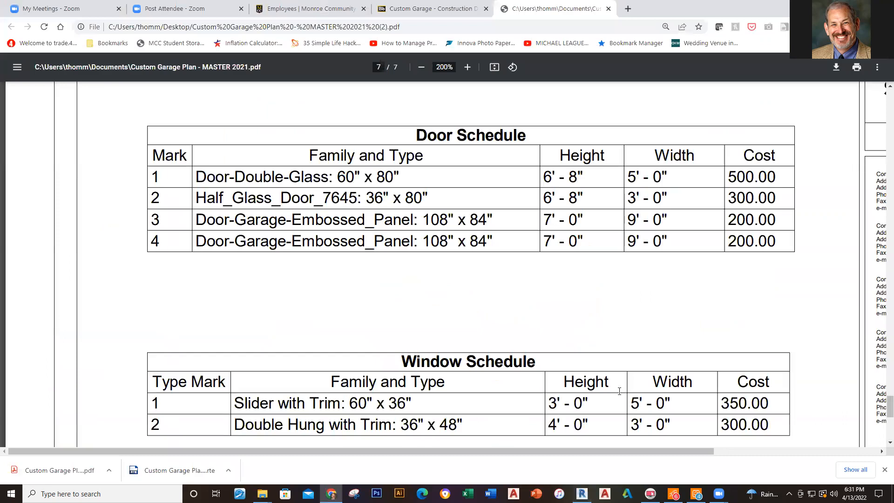
click(581, 493)
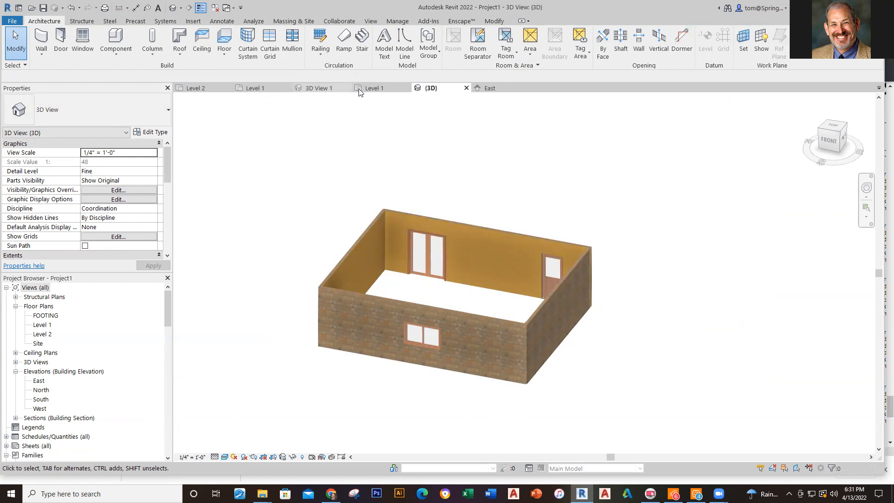
click(372, 88)
scroll(507, 311, down, 2)
middle_drag(530, 313, 542, 413)
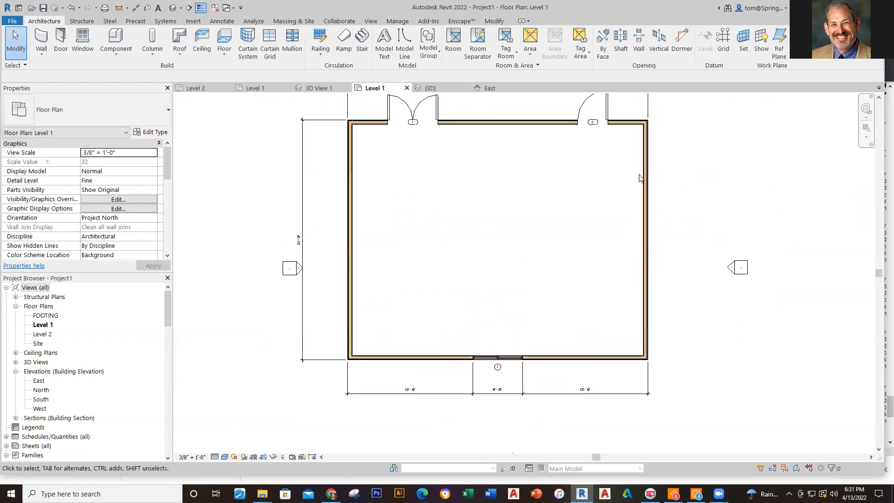
key(alt+Tab)
key(alt+Tab)
Examine the east wall's garage doors in the master file's Level 1 plan and select door 3 to check its family type
click(318, 89)
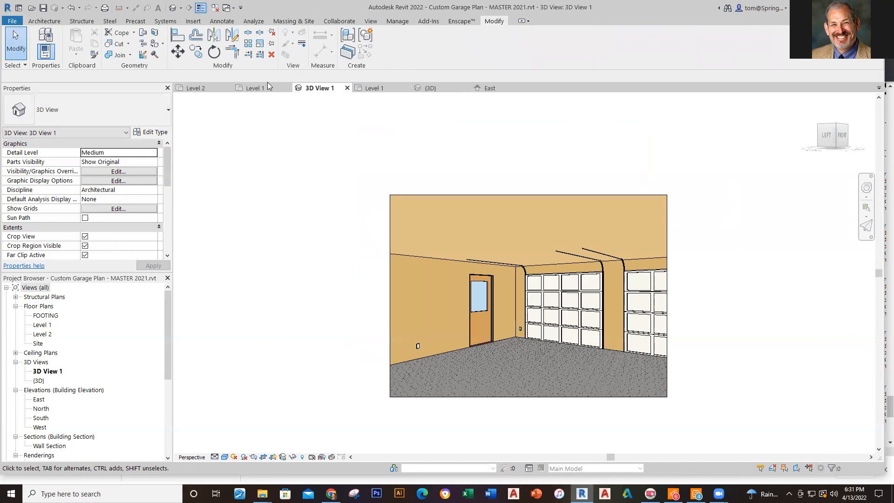
click(261, 88)
scroll(345, 193, down, 1)
middle_drag(368, 234, 415, 349)
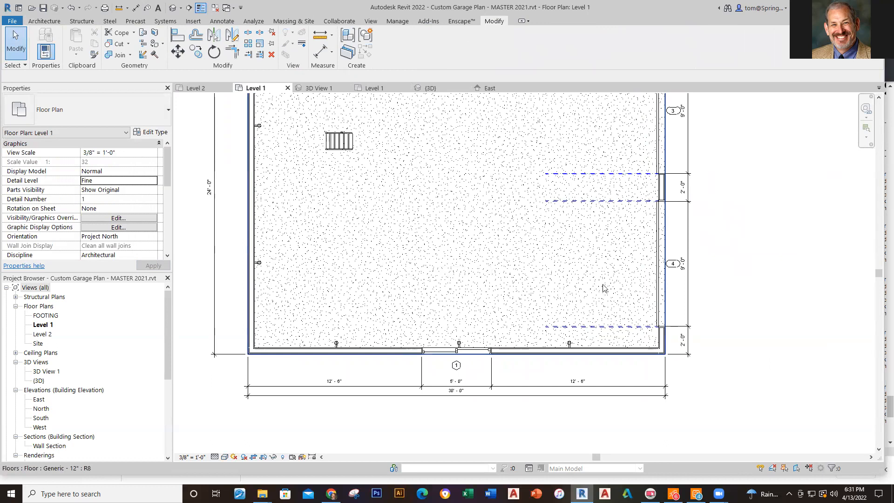
middle_drag(599, 269, 497, 351)
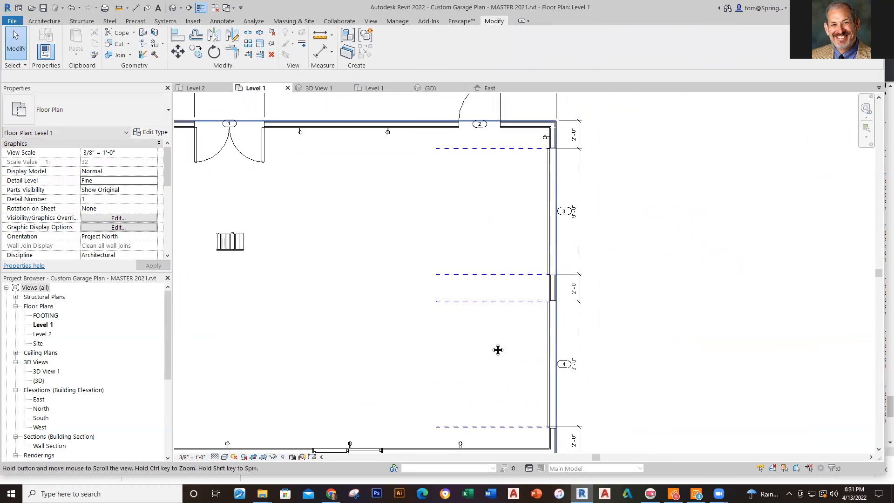
click(547, 232)
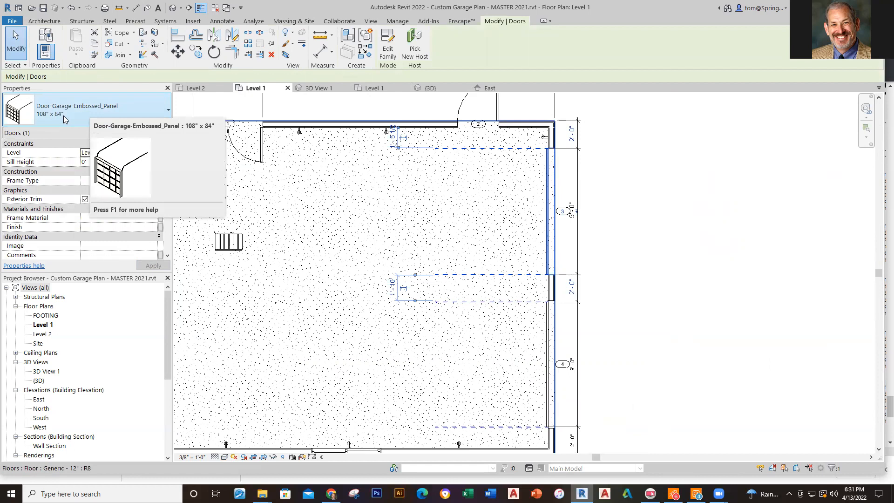
Place a Door-Garage-Embossed_Panel 108" x 84" in the northern part of the east wall on Project1's Level 1 plan
click(373, 88)
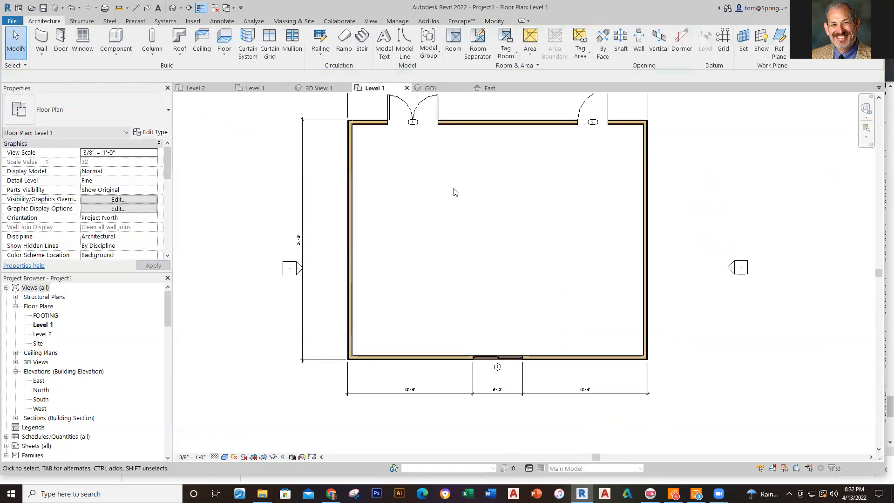
click(61, 42)
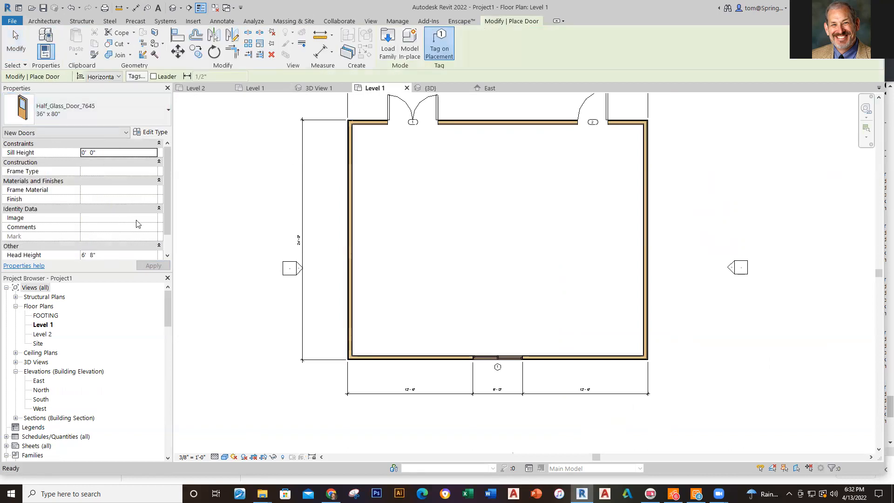
click(153, 114)
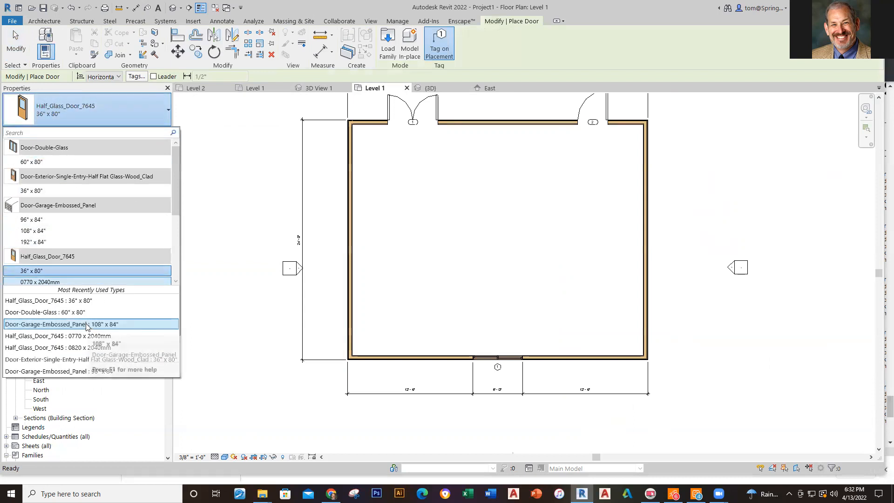
click(87, 325)
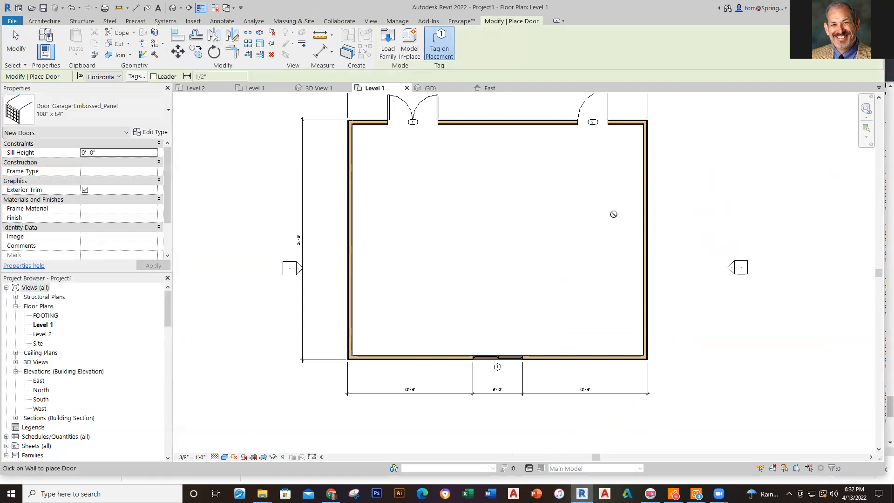
click(647, 187)
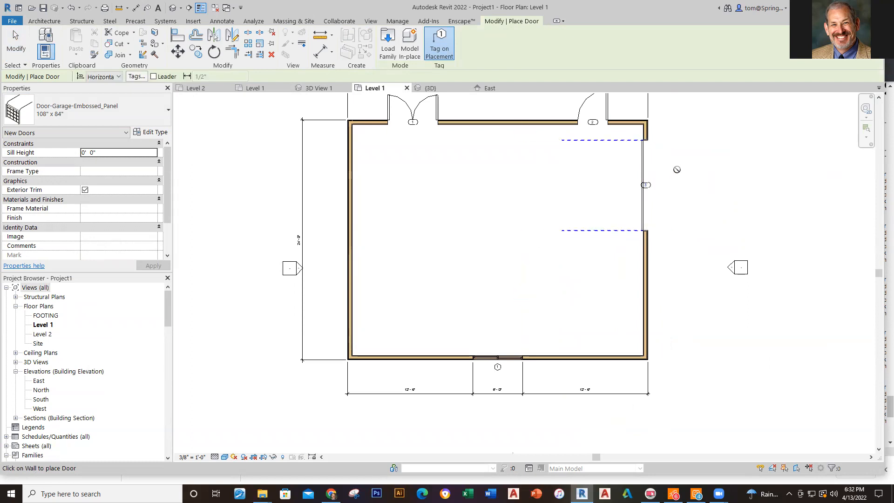
scroll(670, 158, up, 3)
key(Escape)
key(Escape)
Select garage door 3 in the east wall and shift its temporary dimension's door-side witness line to the door panel edge
scroll(652, 163, up, 1)
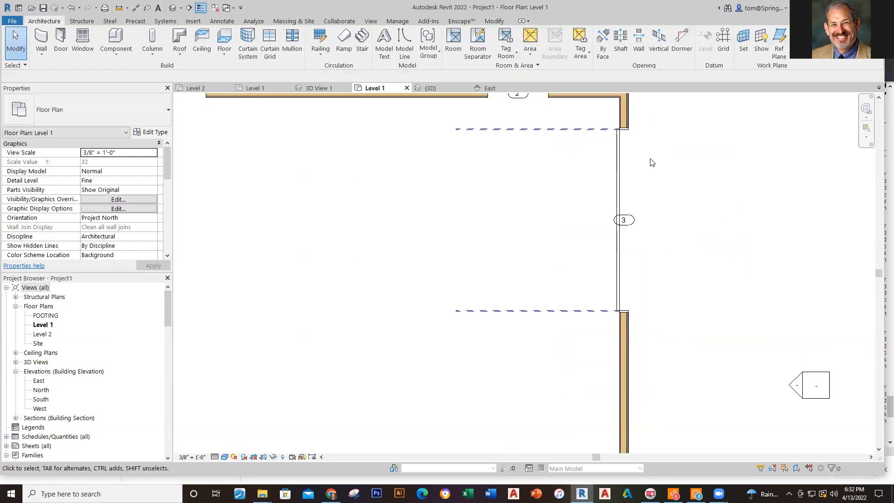
middle_drag(644, 147, 662, 253)
scroll(479, 230, up, 6)
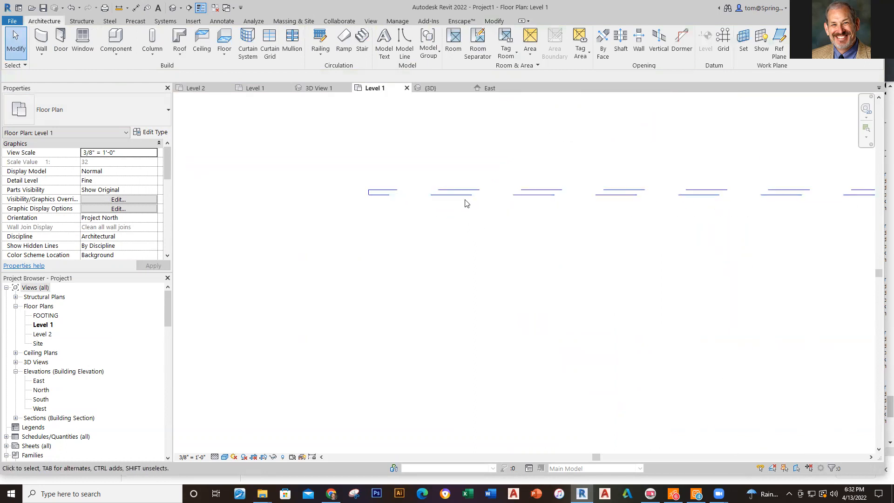
scroll(616, 262, down, 5)
middle_drag(636, 271, 561, 260)
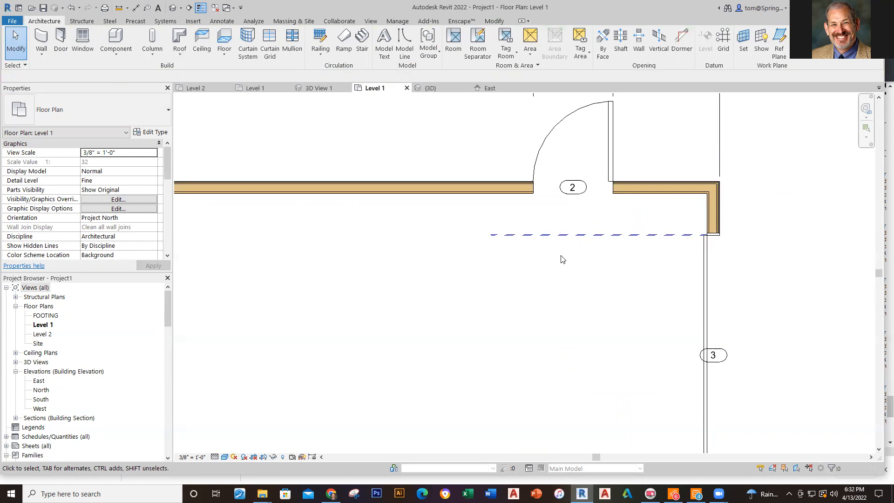
click(716, 278)
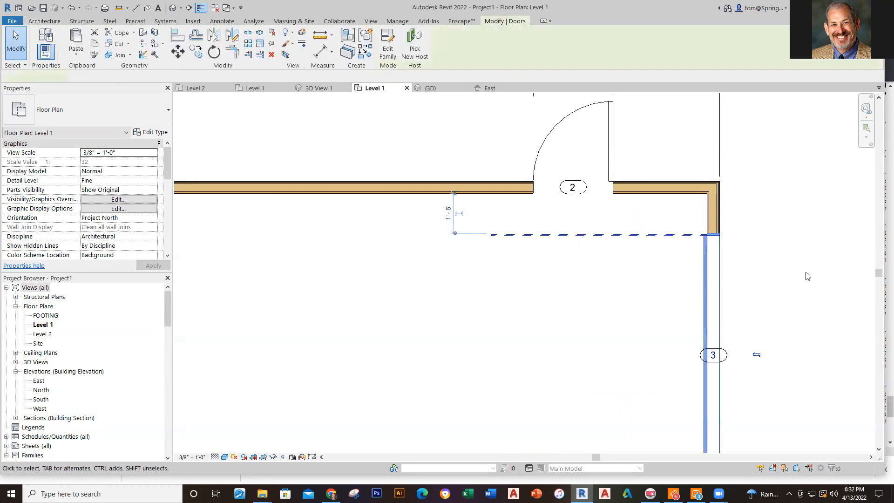
scroll(510, 224, up, 3)
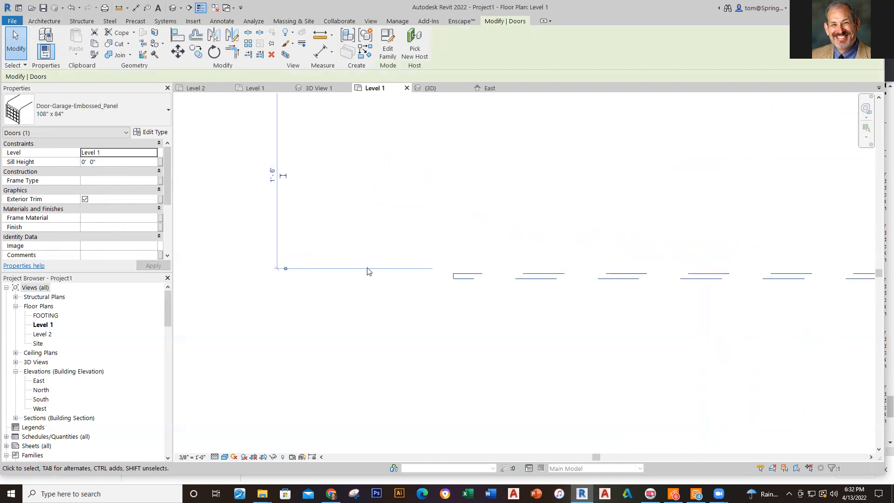
drag(286, 271, 471, 277)
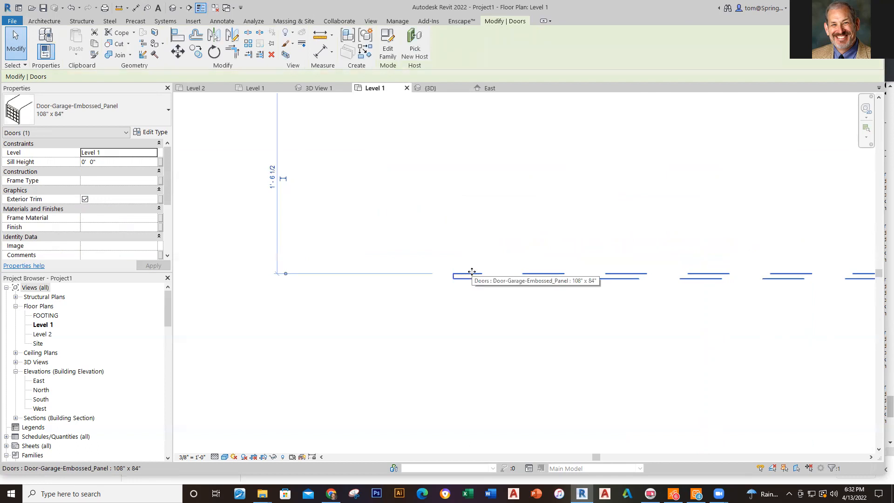
Move the temporary dimension's other witness line to the north wall's exterior face to check door 3's offset
scroll(389, 198, down, 1)
middle_drag(388, 199, 390, 316)
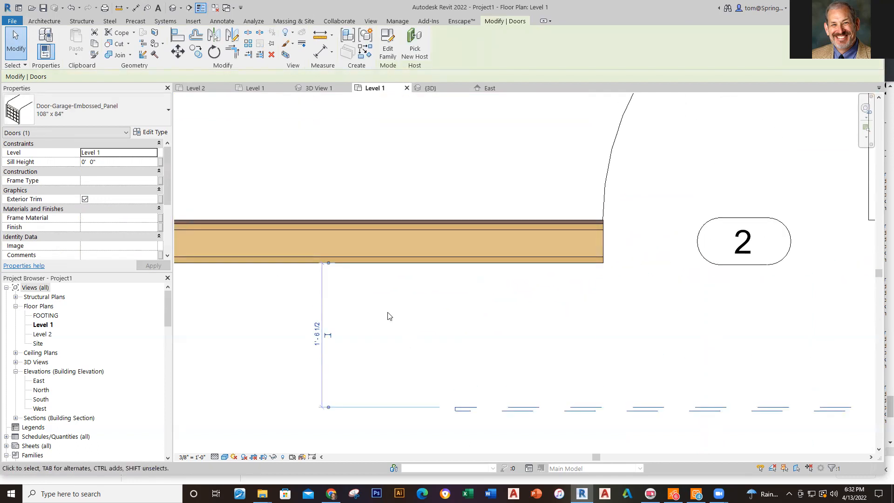
drag(328, 264, 328, 220)
scroll(417, 325, down, 3)
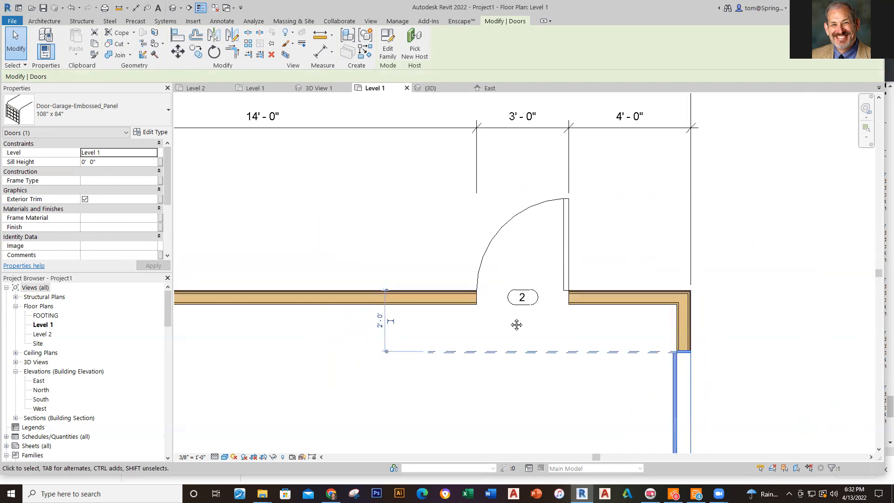
middle_drag(516, 324, 375, 323)
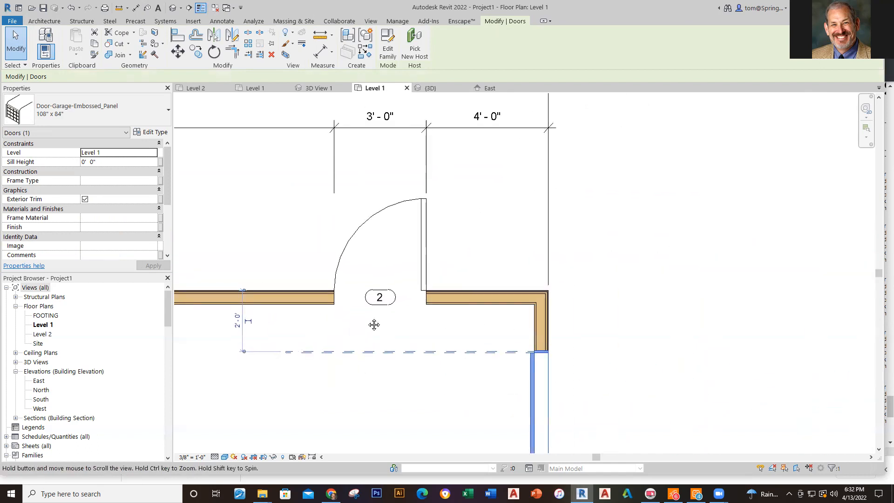
click(638, 323)
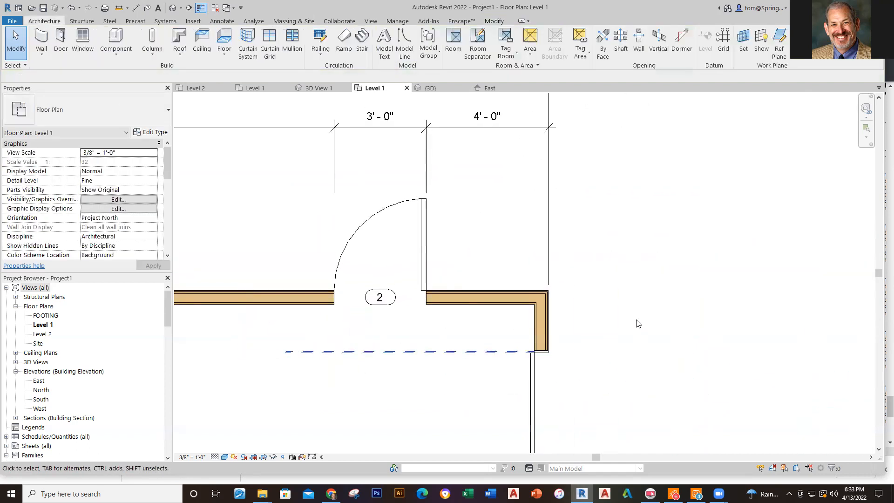
Add an aligned dimension outside the east wall from the north wall's exterior face to garage door 3's north edge
click(141, 9)
scroll(552, 283, up, 2)
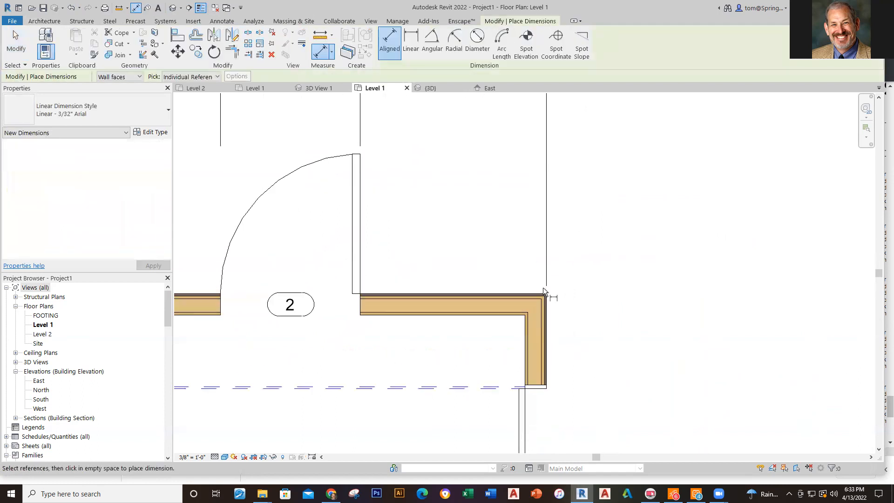
click(540, 291)
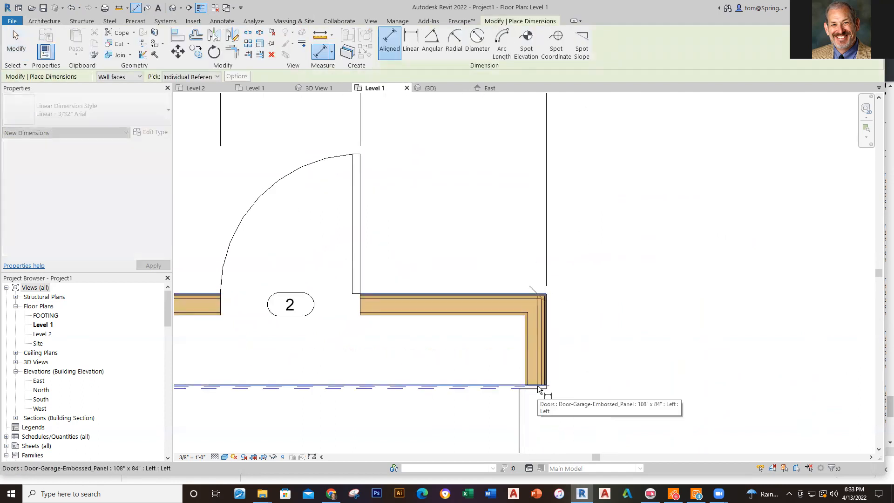
scroll(537, 386, up, 5)
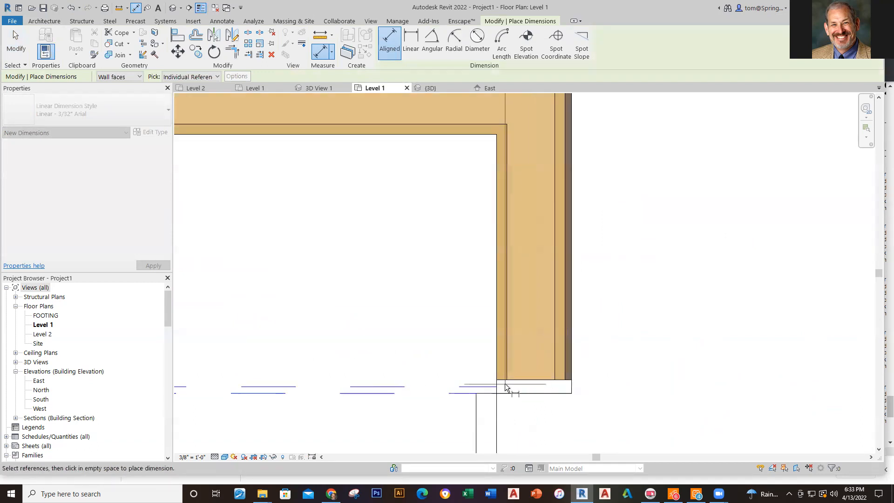
click(489, 395)
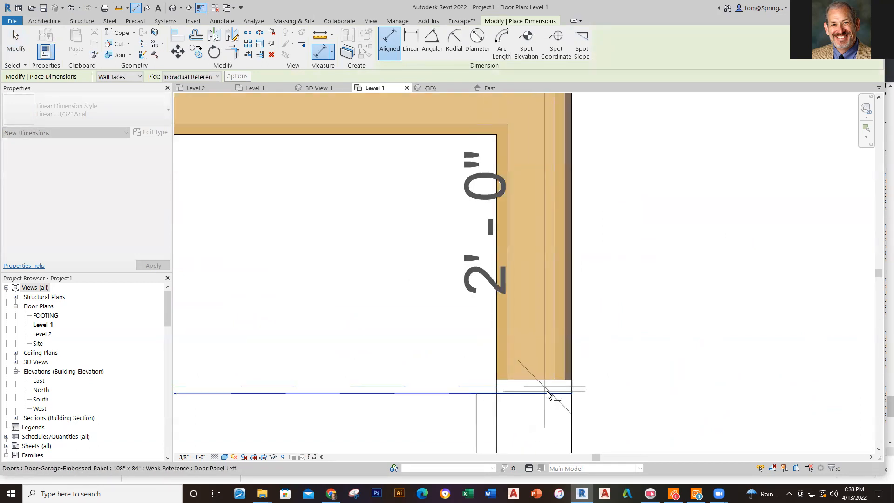
scroll(701, 364, down, 4)
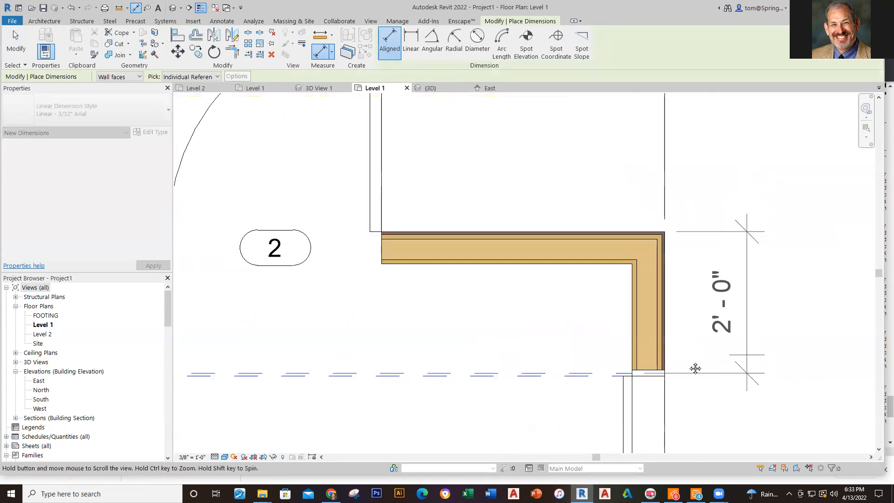
middle_drag(752, 350, 744, 358)
click(742, 335)
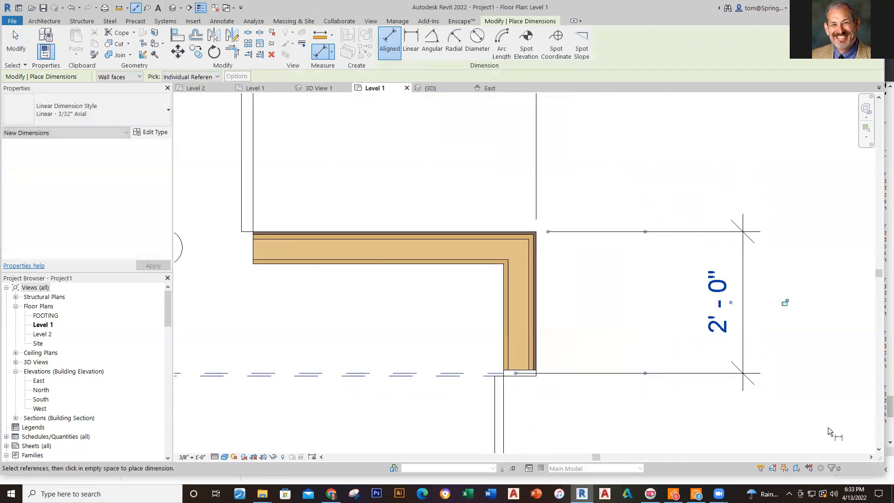
Add an aligned dimension across garage door 3's width, in line with the 2'-0" dimension outside the east wall
scroll(790, 409, down, 3)
scroll(792, 410, down, 1)
middle_drag(824, 342, 713, 193)
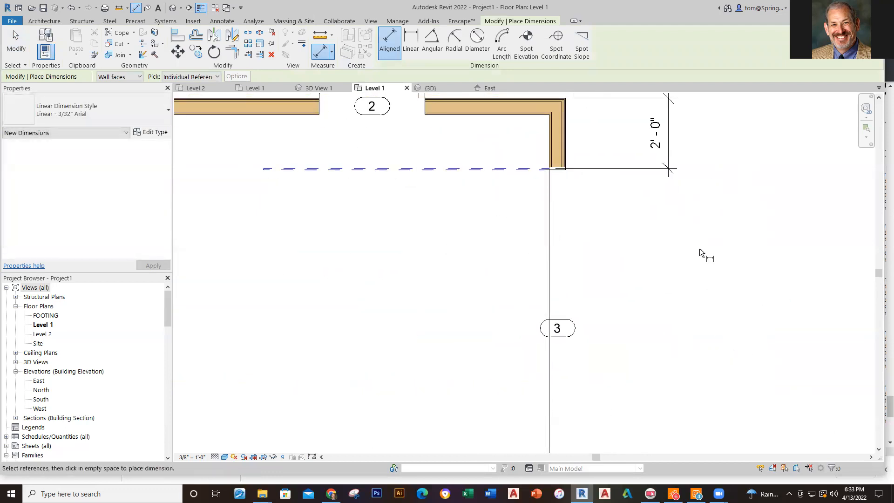
scroll(699, 247, down, 1)
middle_drag(697, 251, 685, 182)
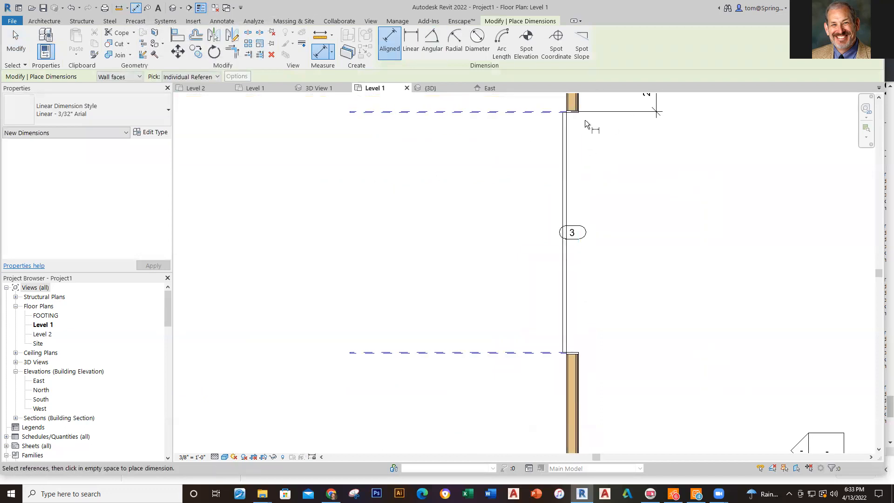
scroll(574, 113, up, 8)
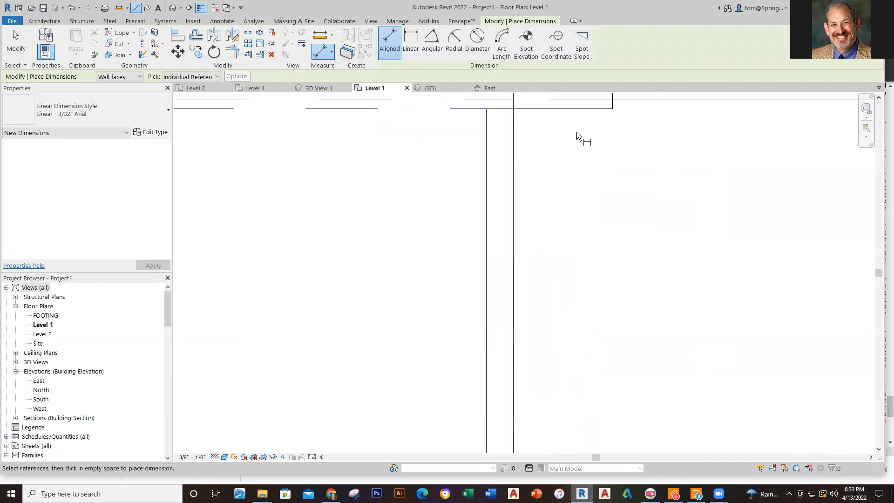
middle_drag(577, 135, 589, 306)
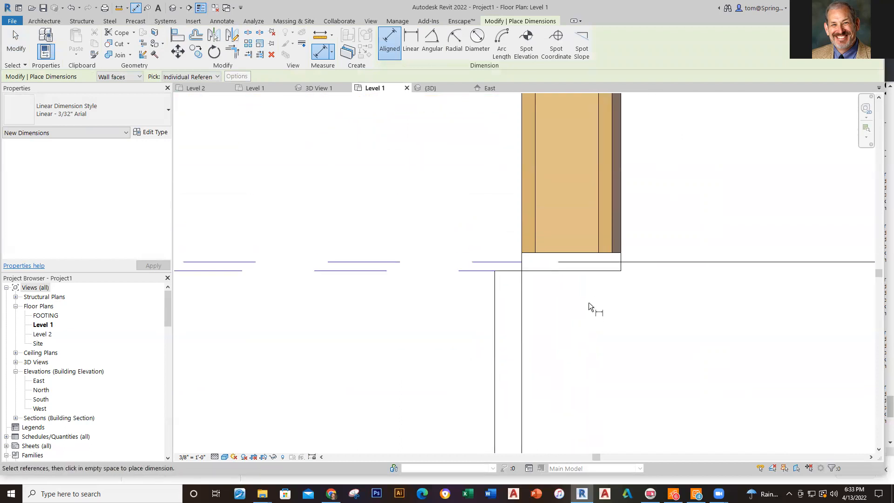
click(496, 260)
scroll(496, 272, down, 5)
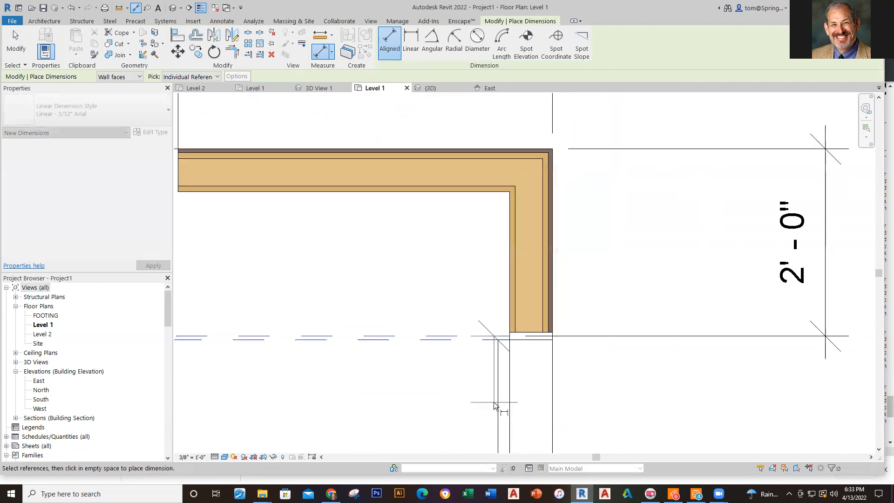
middle_drag(497, 355, 499, 256)
scroll(498, 255, up, 2)
scroll(515, 321, down, 4)
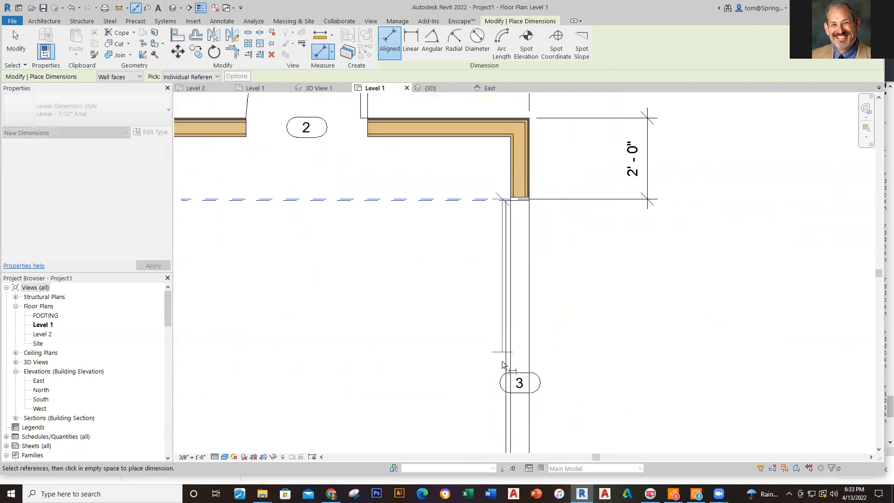
middle_drag(499, 355, 528, 175)
scroll(518, 344, up, 3)
scroll(518, 343, up, 2)
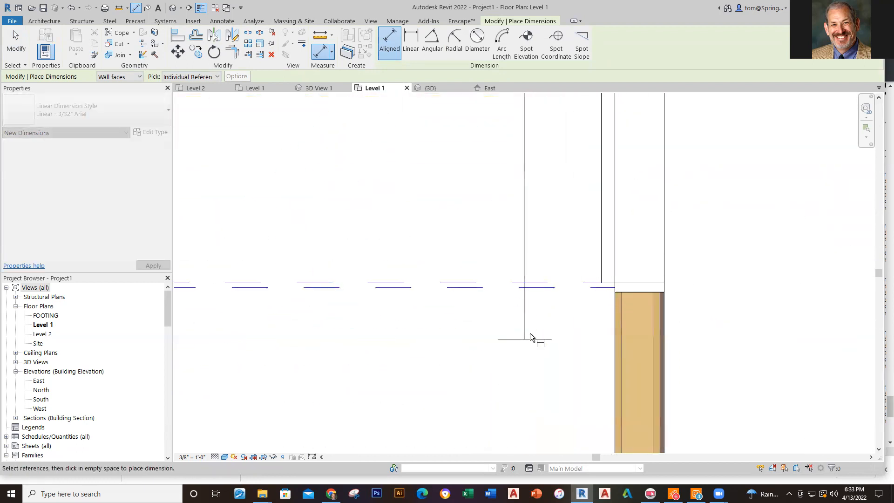
click(534, 291)
scroll(794, 290, down, 3)
middle_drag(809, 254, 539, 306)
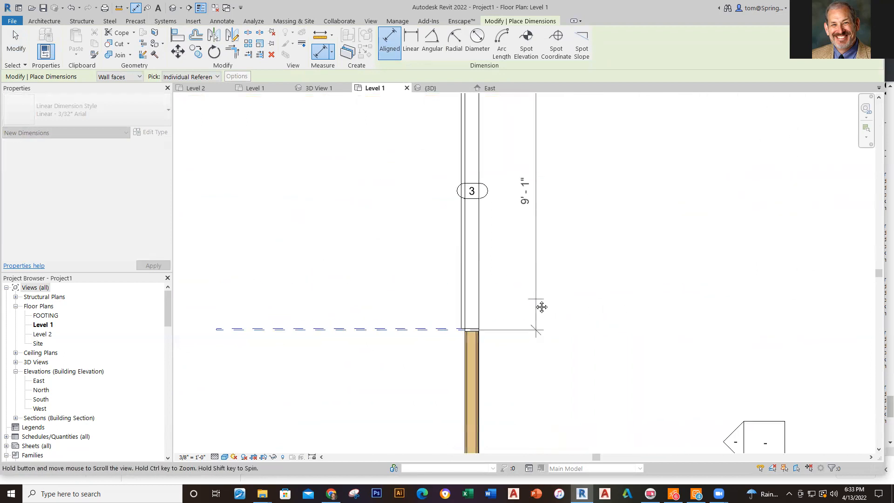
scroll(634, 297, down, 2)
middle_drag(635, 266, 599, 305)
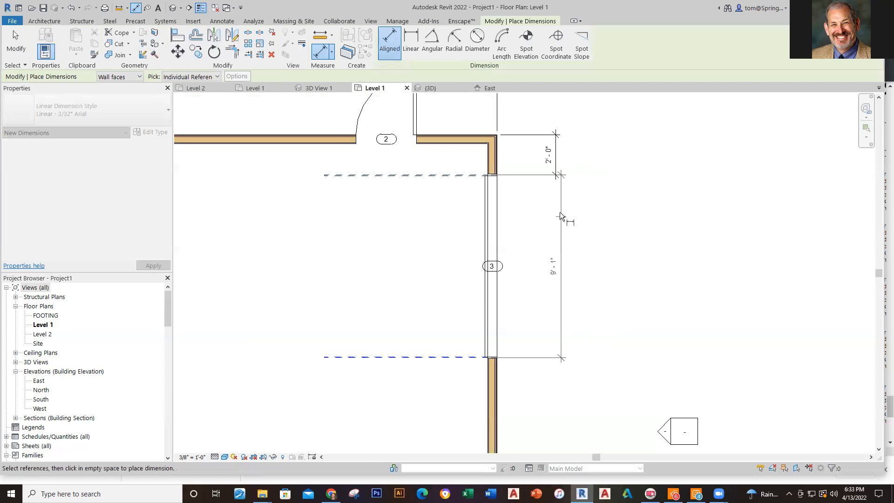
click(557, 196)
key(Escape)
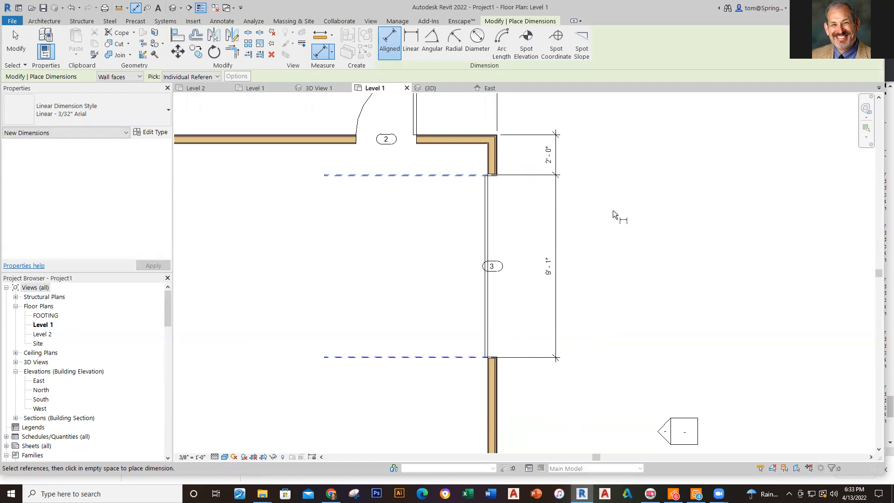
Move the north witness line of door 3's width dimension to the door panel's edge
scroll(526, 191, up, 1)
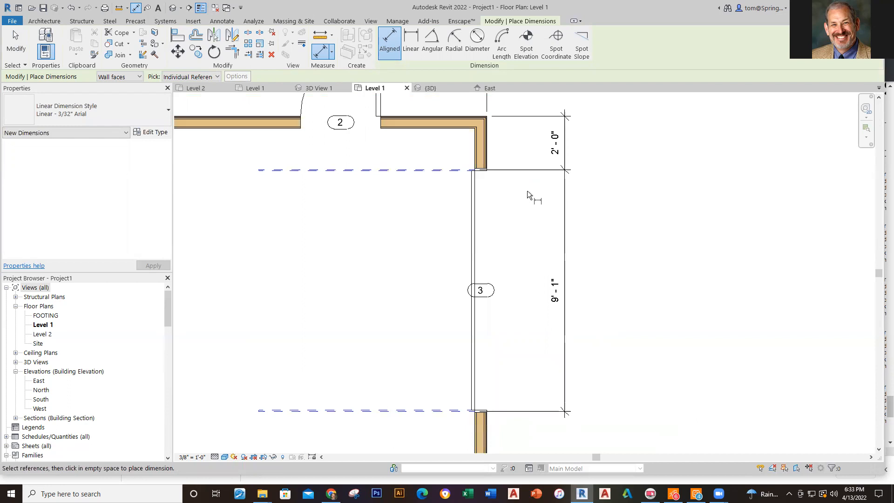
scroll(536, 179, up, 5)
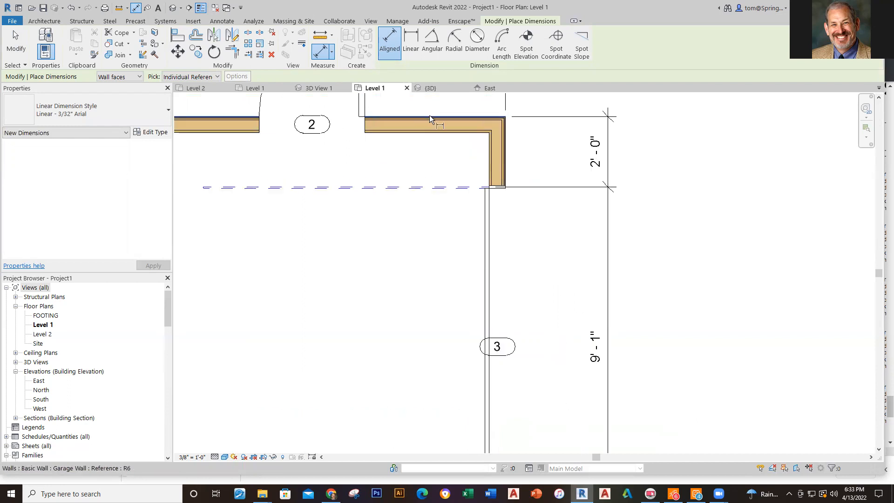
key(Escape)
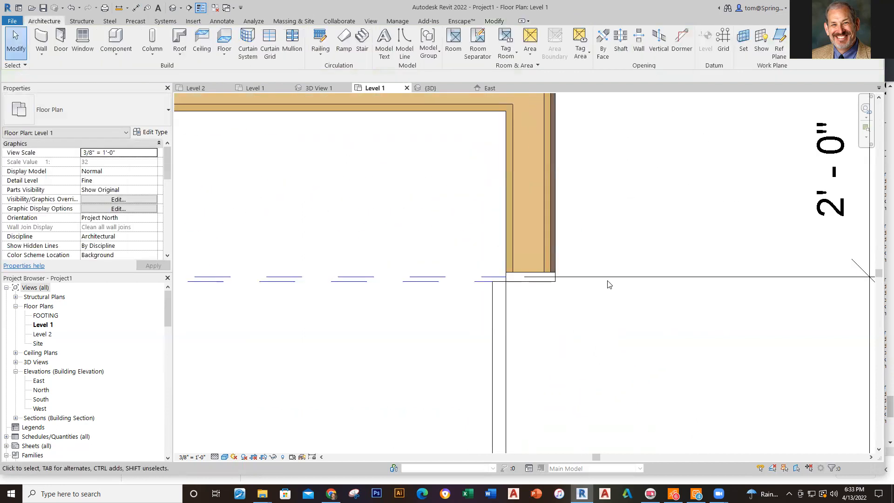
click(605, 278)
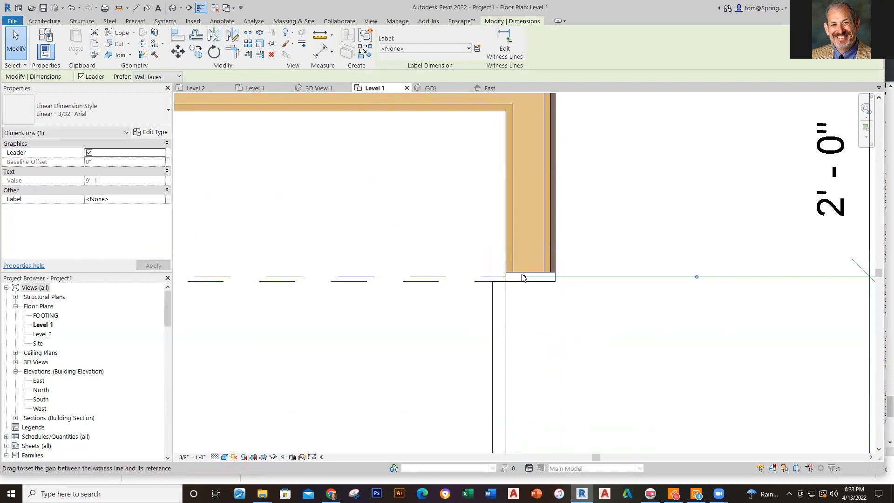
drag(523, 276, 525, 280)
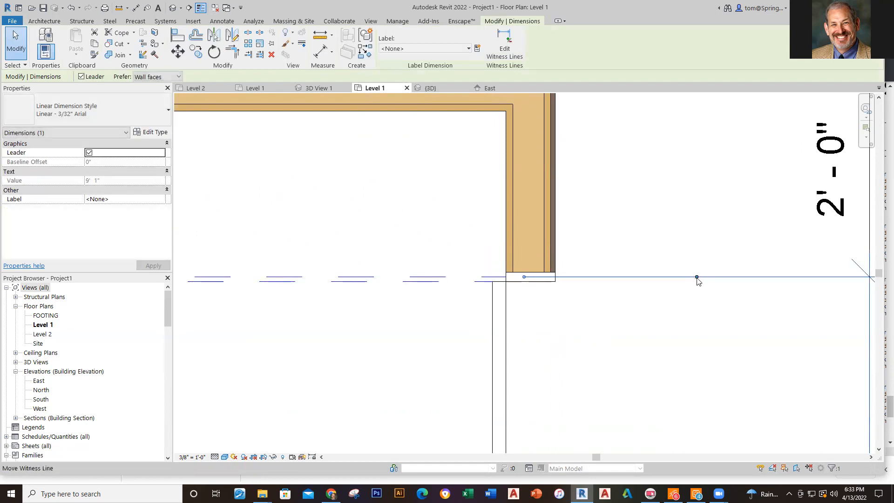
drag(696, 277, 636, 286)
drag(569, 289, 549, 285)
Move the south witness line of door 3's width dimension to the door panel's edge
scroll(658, 383, down, 3)
middle_drag(660, 383, 555, 161)
scroll(584, 295, down, 2)
middle_drag(585, 295, 584, 144)
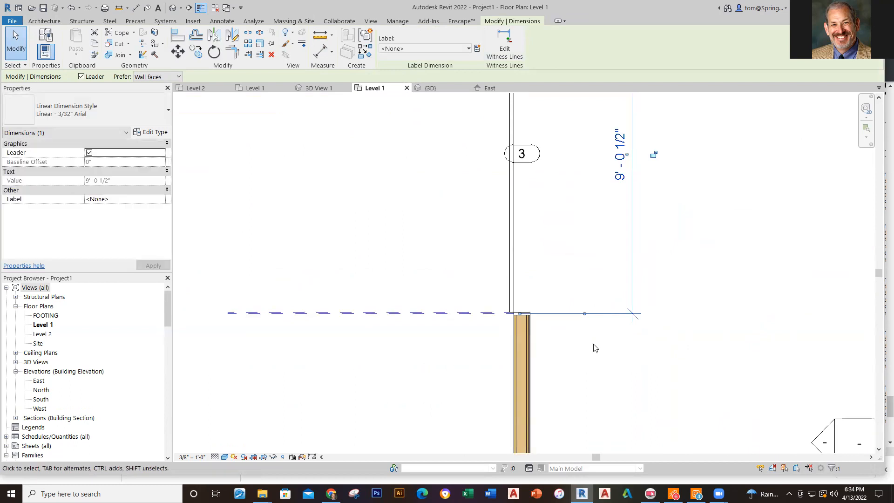
scroll(595, 347, up, 5)
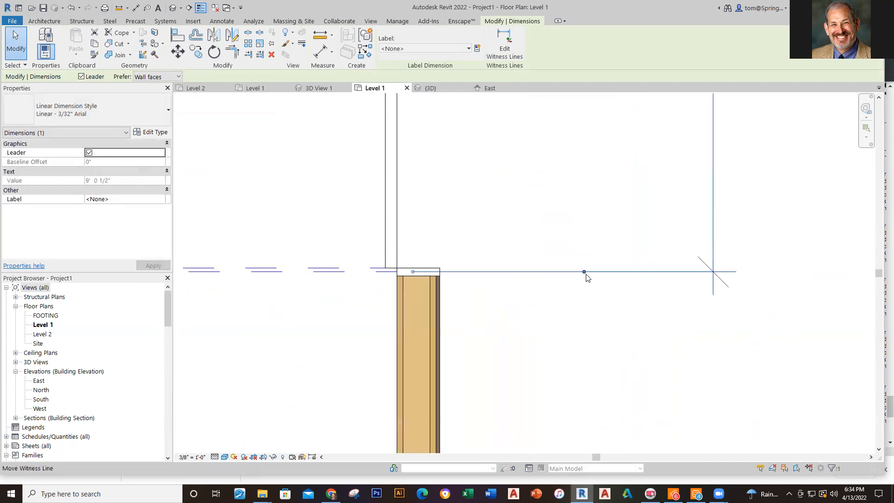
drag(585, 272, 378, 270)
Delete the 2'-0" dimension between the north wall's exterior face and garage door 3
scroll(566, 256, down, 3)
middle_drag(570, 243, 579, 452)
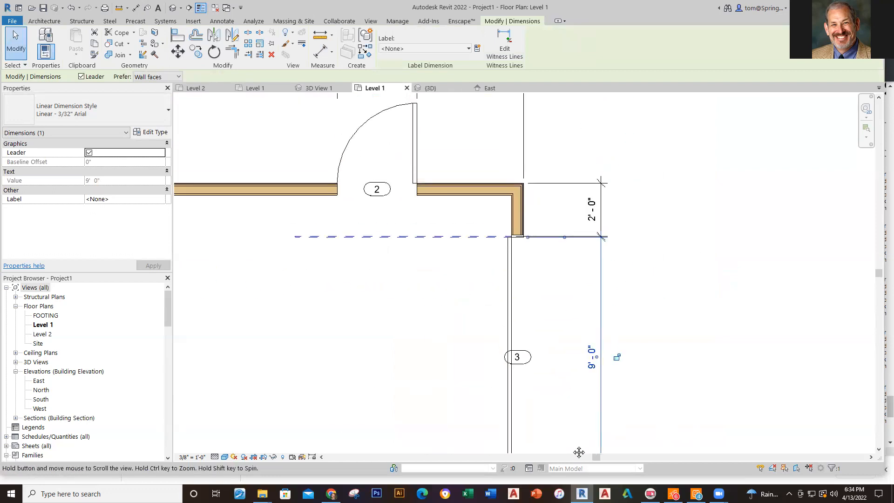
scroll(582, 233, up, 6)
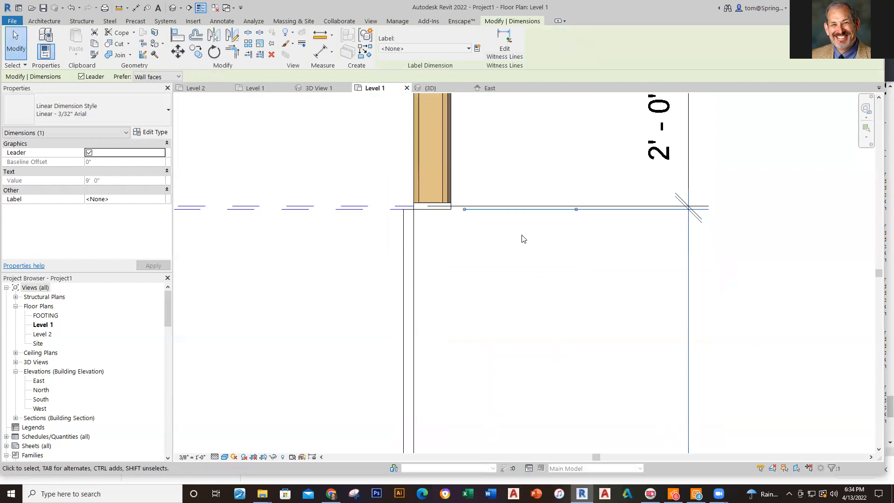
key(Escape)
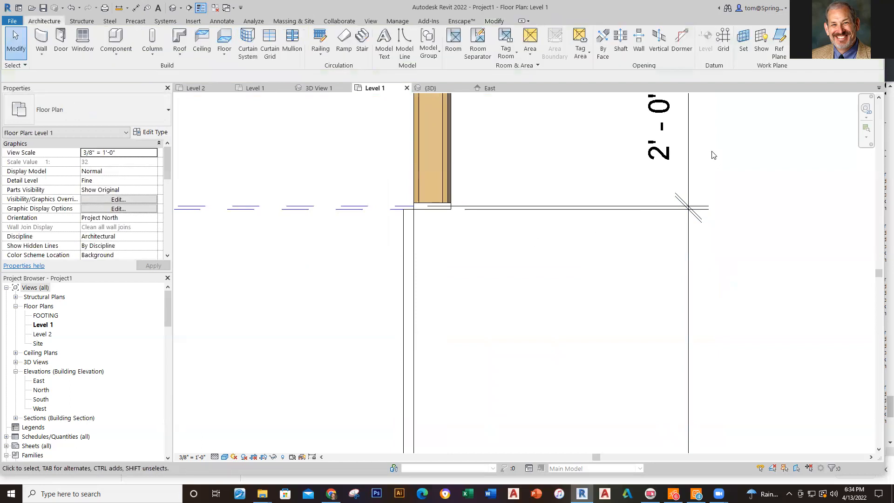
click(687, 161)
key(Delete)
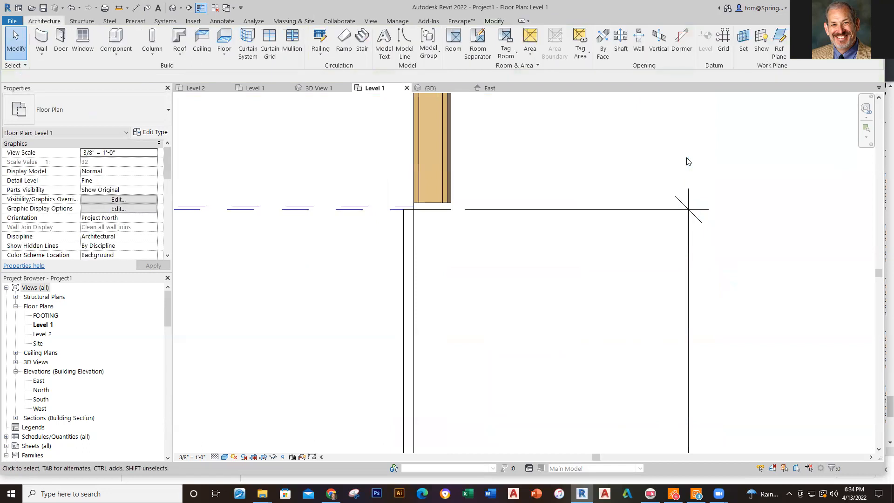
scroll(558, 170, down, 4)
middle_drag(545, 167, 529, 230)
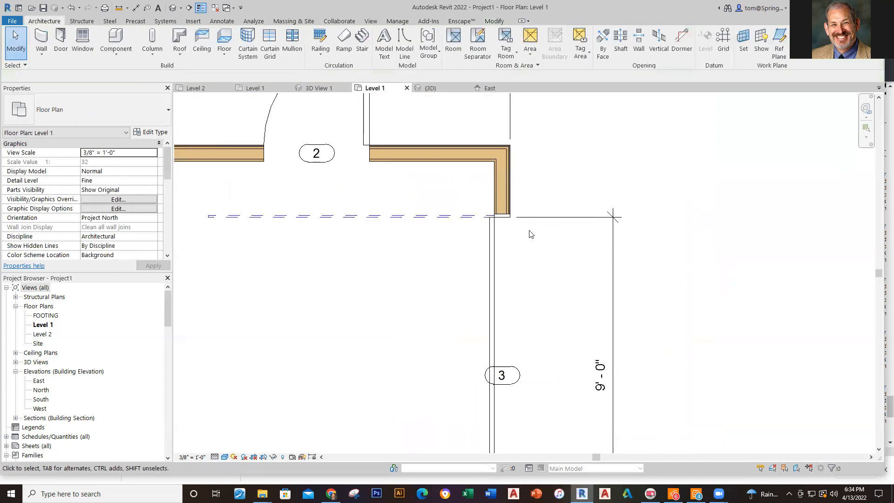
Rereference garage door 3's temporary dimension to the door panel edge and set its distance from the north wall's exterior face to 2'
click(502, 247)
scroll(451, 303, down, 3)
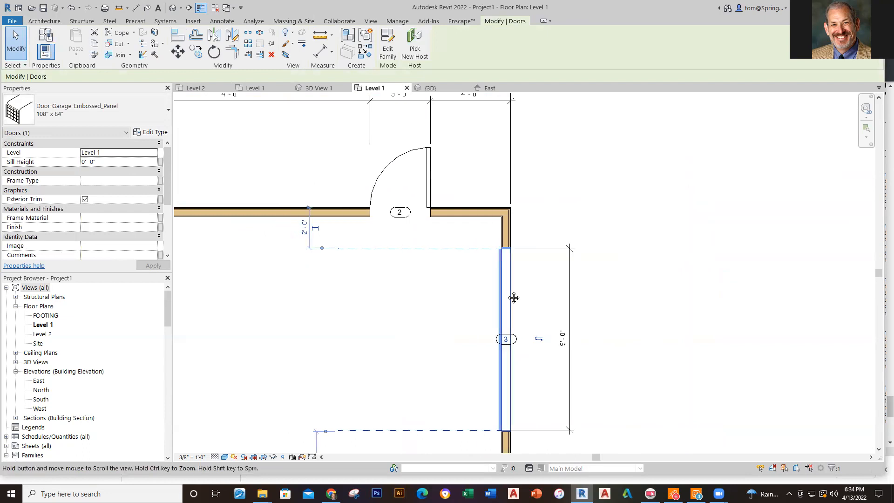
scroll(369, 243, up, 5)
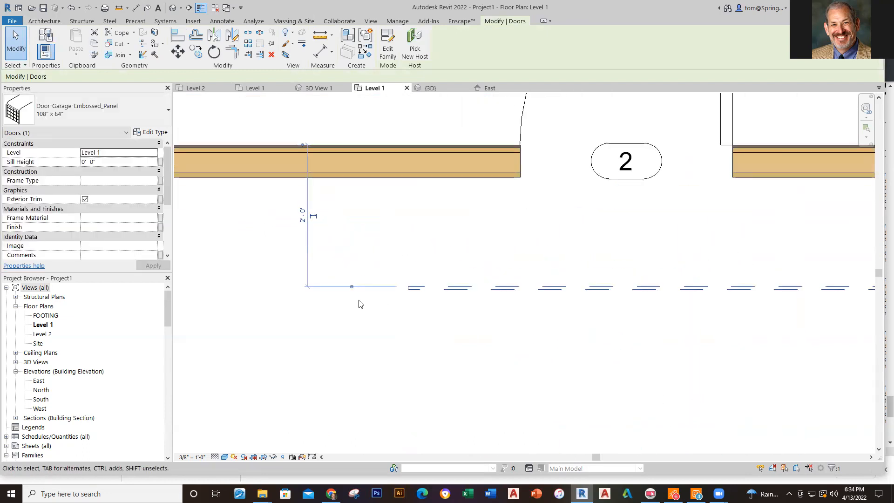
drag(351, 288, 412, 288)
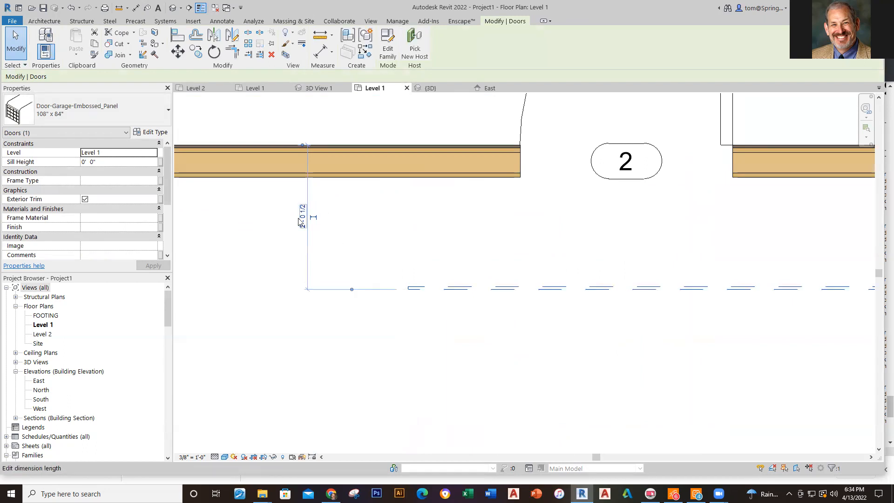
click(301, 222)
text(2)
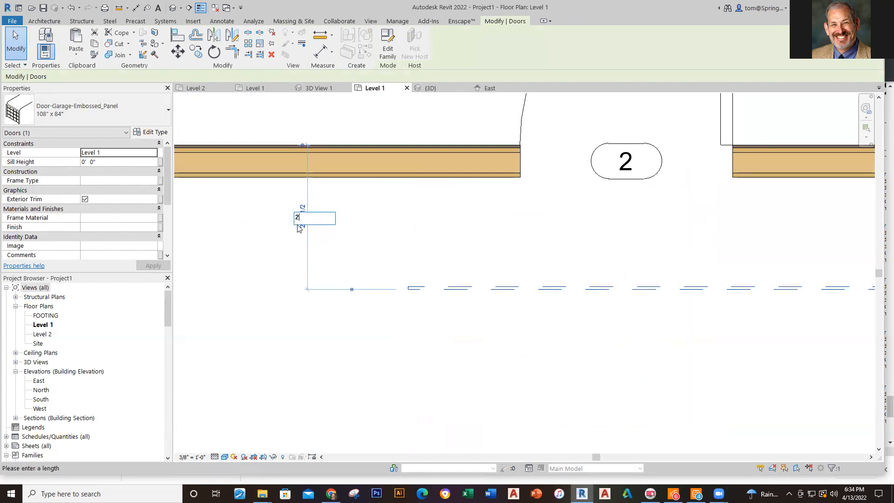
key(Return)
key(Escape)
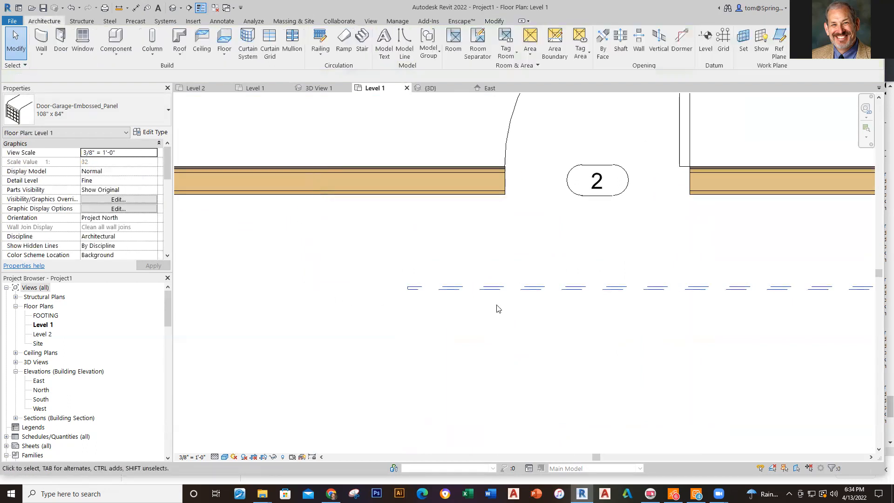
scroll(507, 326, down, 3)
middle_drag(519, 345, 333, 295)
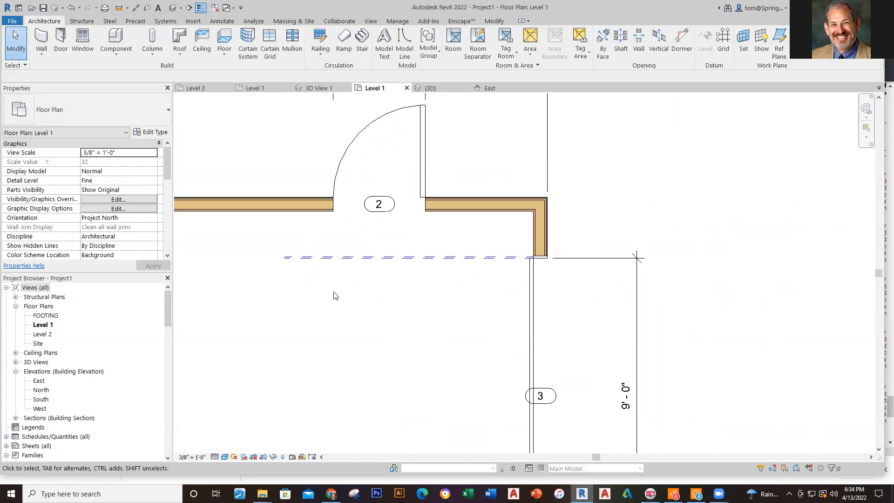
click(134, 7)
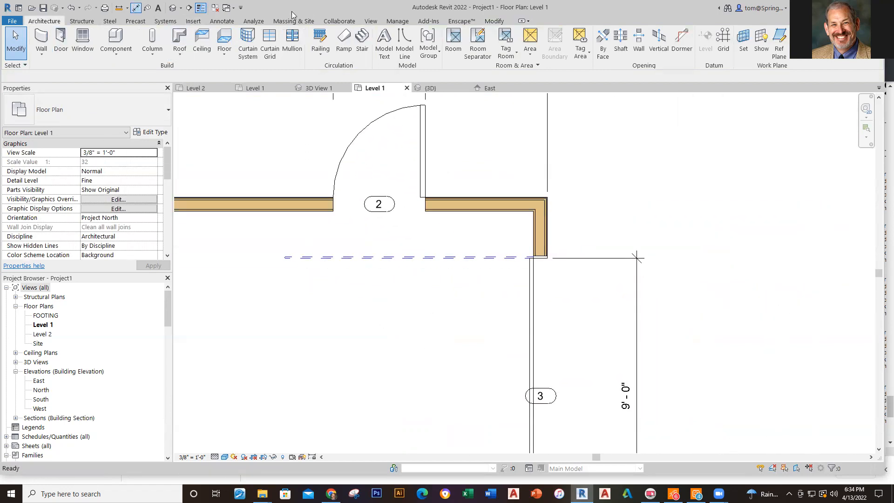
click(535, 195)
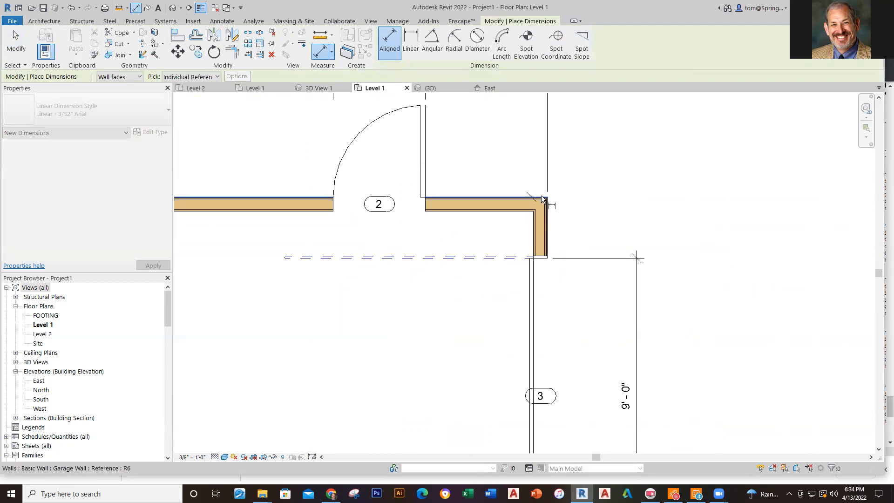
click(540, 258)
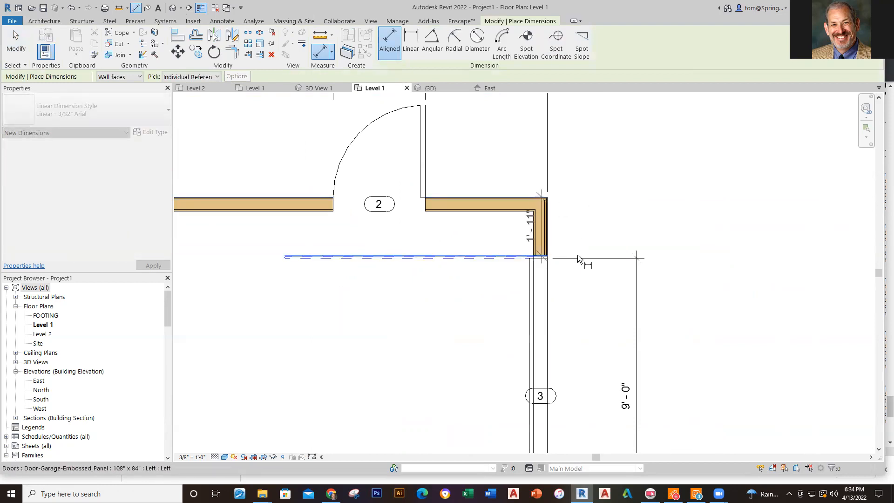
key(Escape)
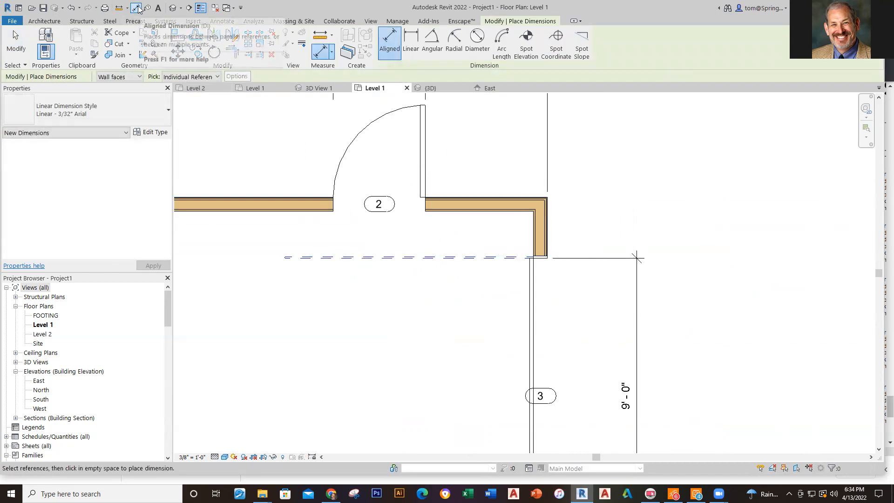
Add an aligned dimension from the north wall's exterior face to garage door 3's north panel edge, in line with the 9'-0" dimension
click(532, 196)
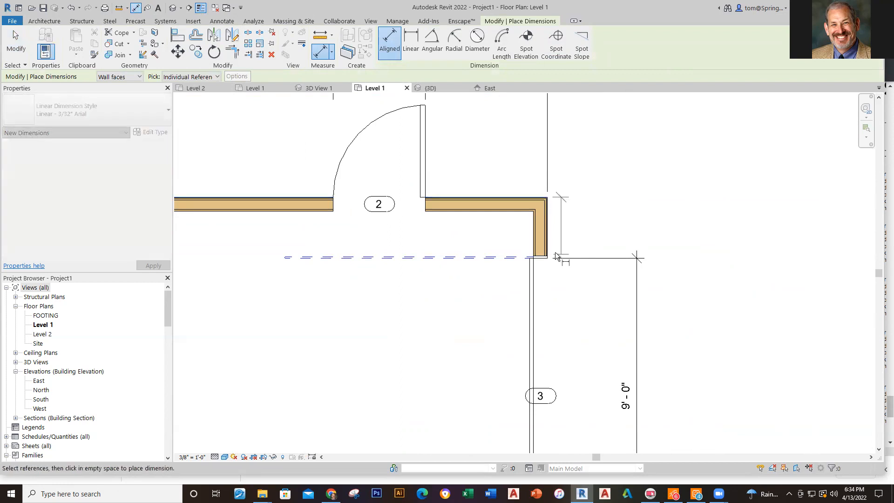
scroll(538, 261, up, 3)
click(538, 260)
scroll(530, 251, down, 5)
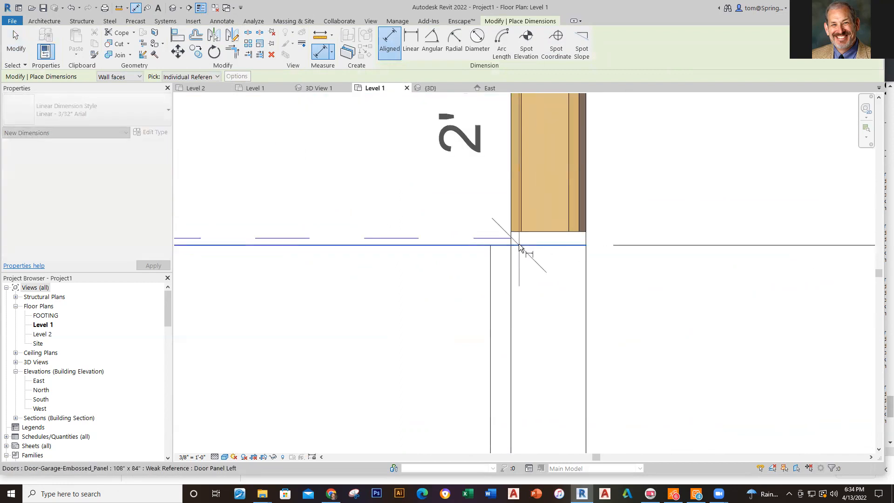
click(790, 250)
scroll(707, 353, down, 4)
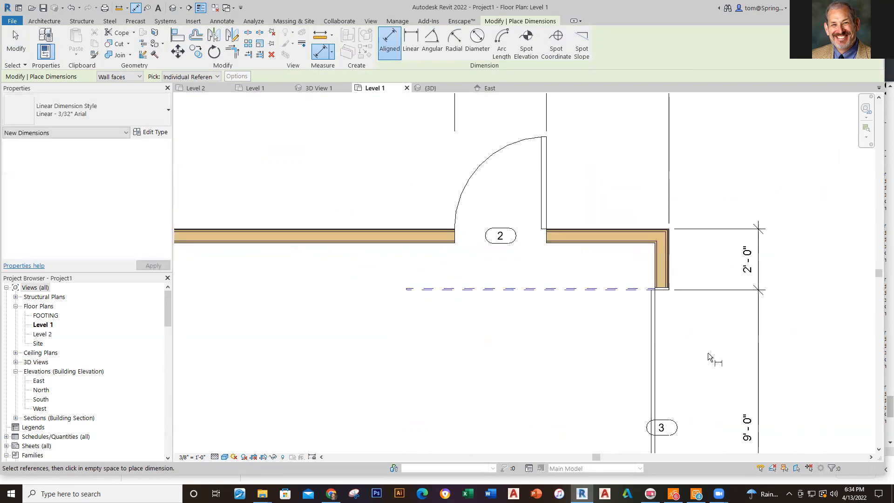
middle_drag(703, 321, 604, 160)
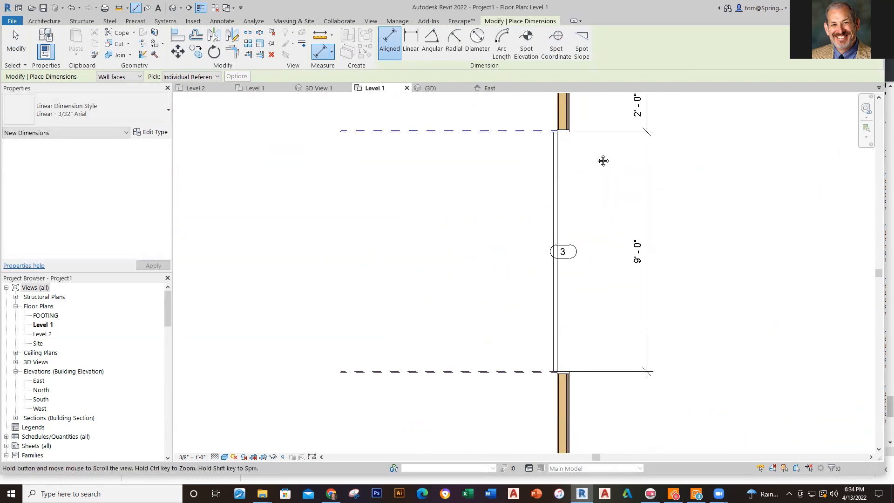
scroll(651, 270, down, 1)
scroll(652, 273, down, 3)
middle_drag(634, 250, 585, 209)
key(Escape)
Examine the garage door and other openings in the 3D view from the front-right corner
scroll(574, 312, down, 1)
middle_drag(574, 312, 597, 312)
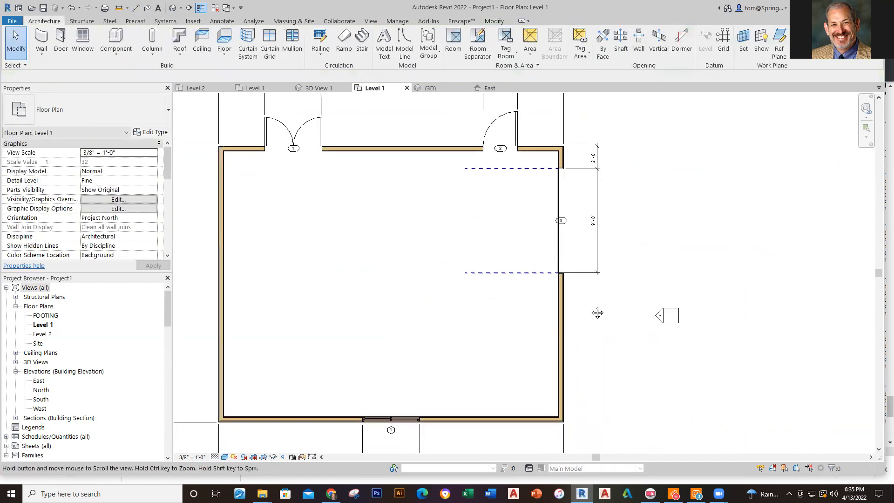
click(435, 86)
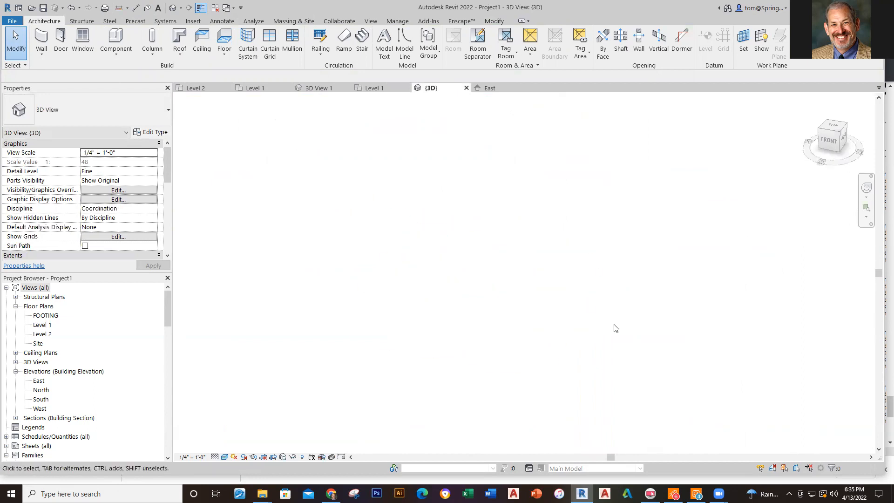
shift+middle_drag(639, 344, 600, 346)
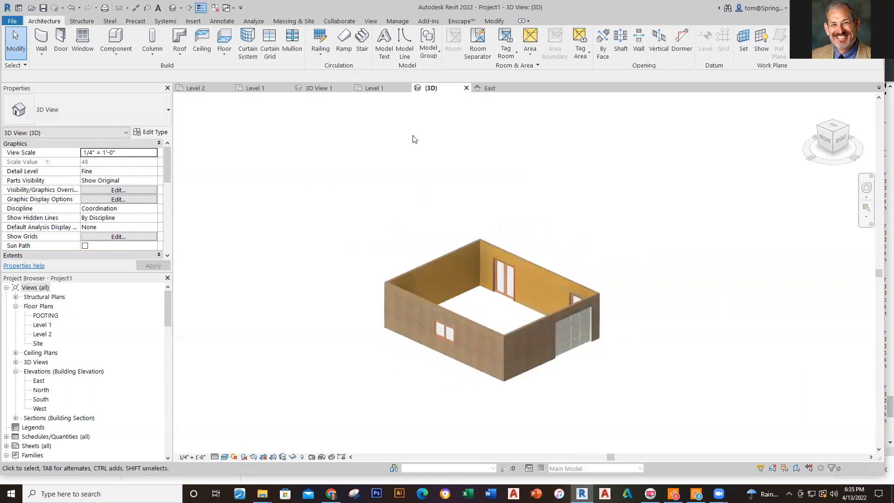
Place a second 108" x 84" embossed-panel garage door in the Level 1 plan's east wall, south of door 3
click(387, 88)
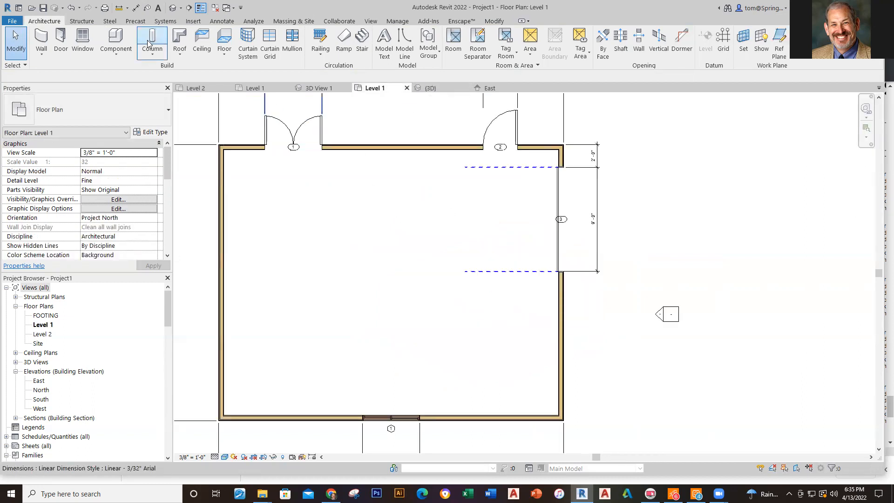
click(62, 45)
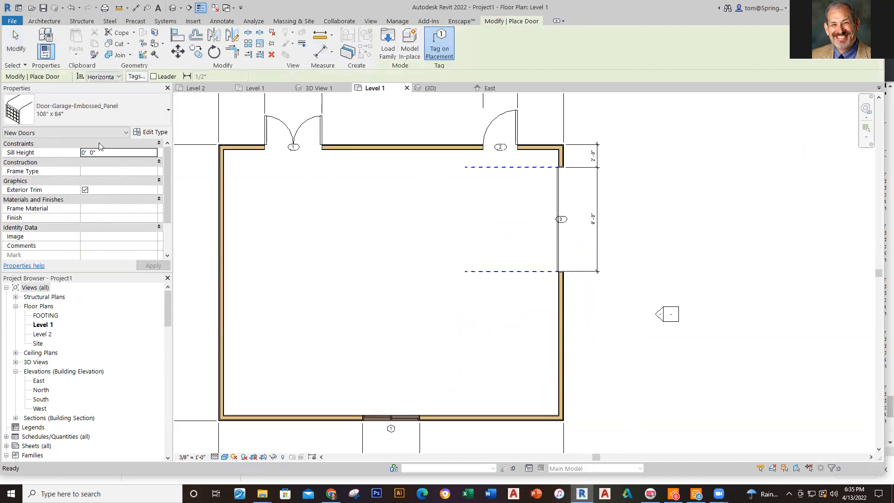
click(566, 348)
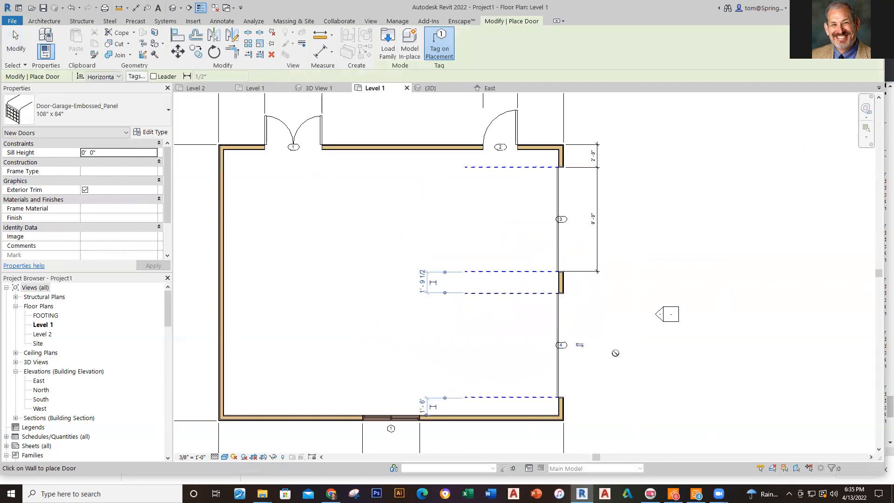
key(Escape)
key(Escape)
Select garage door 4 and move its southern temporary dimension's witness line to the door panel edge
scroll(568, 417, up, 5)
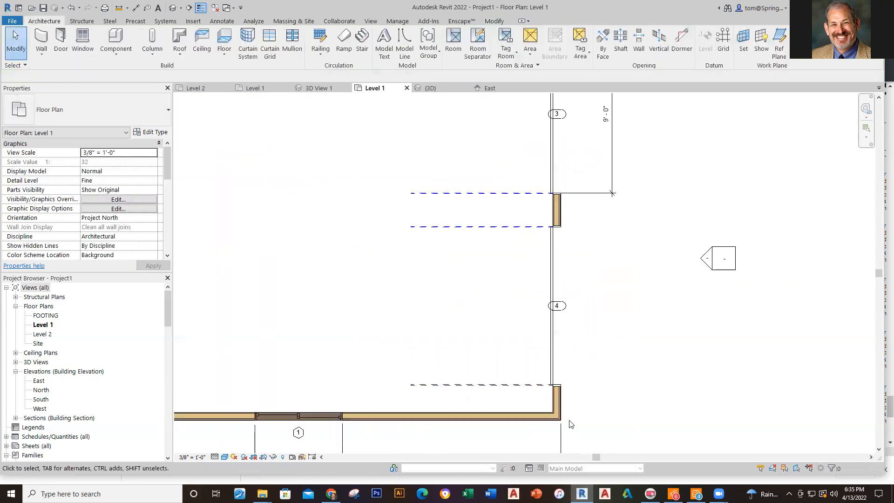
middle_drag(607, 387, 644, 257)
scroll(658, 373, down, 5)
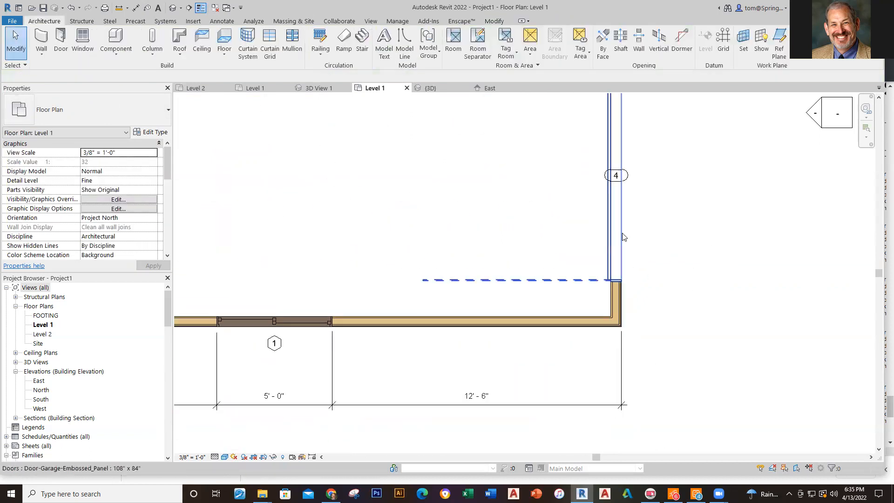
click(611, 238)
scroll(413, 354, up, 5)
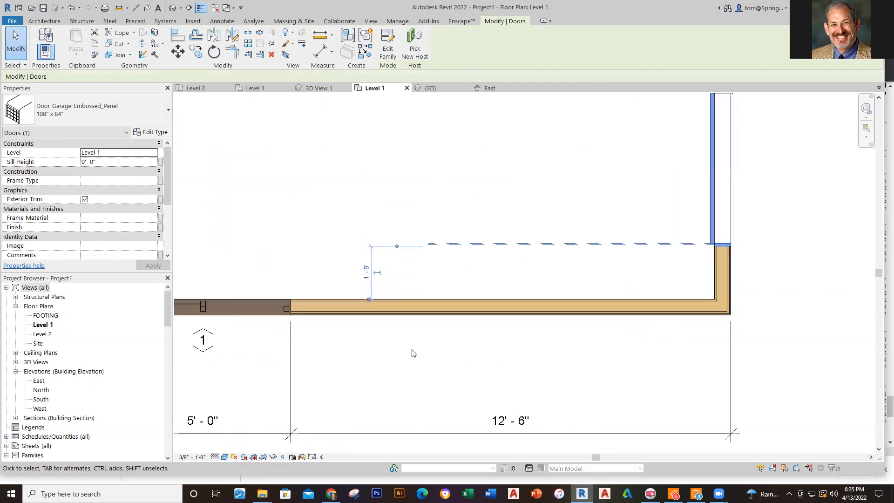
drag(381, 187, 446, 182)
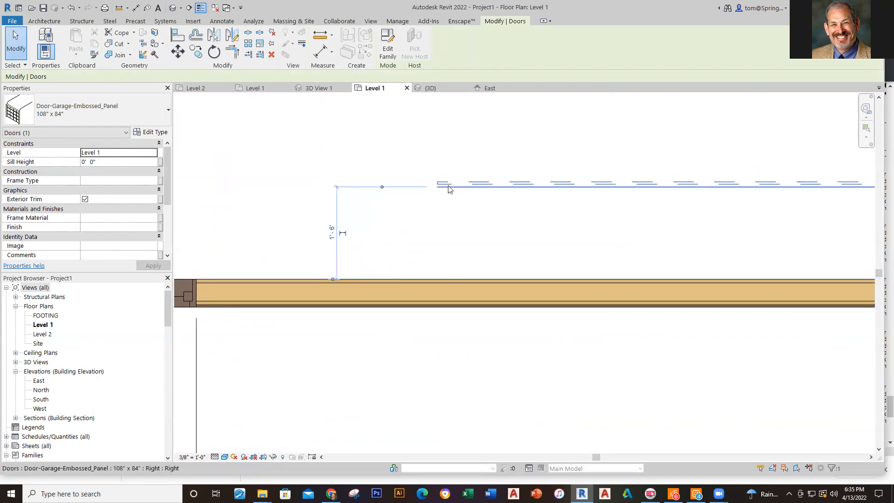
scroll(465, 179, down, 5)
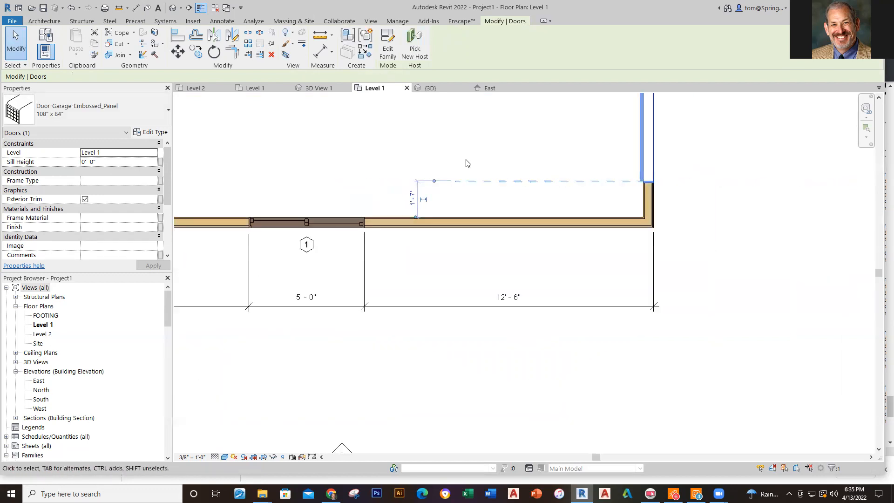
Move the other witness line to the south wall's exterior face and set garage door 4's distance from it to 2'-0"
scroll(546, 227, up, 6)
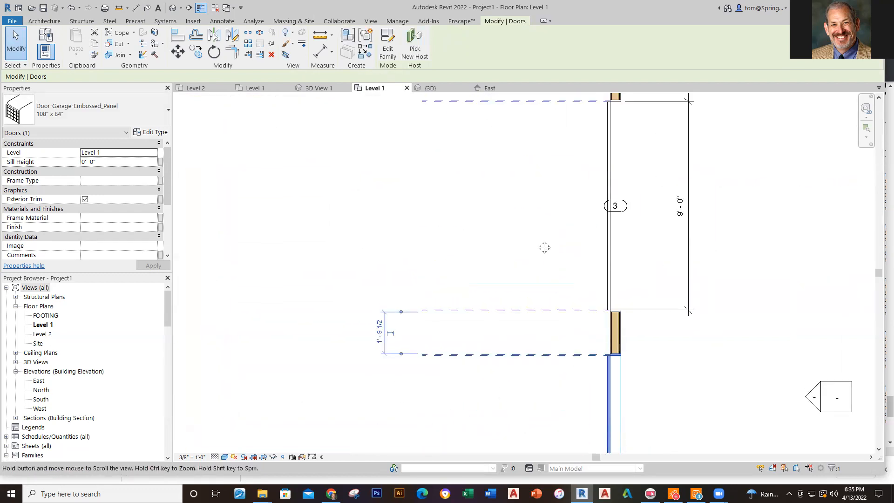
scroll(523, 373, down, 5)
scroll(505, 280, up, 6)
scroll(481, 334, up, 4)
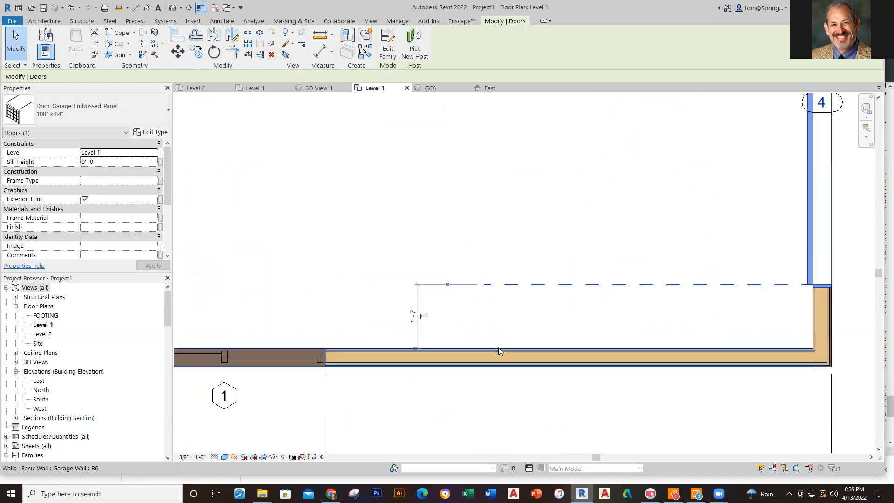
scroll(487, 336, down, 3)
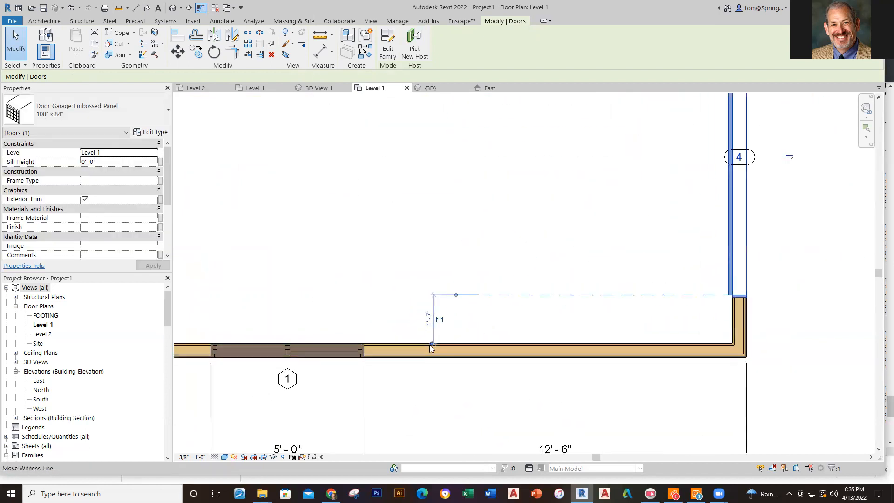
drag(430, 341, 431, 357)
click(426, 324)
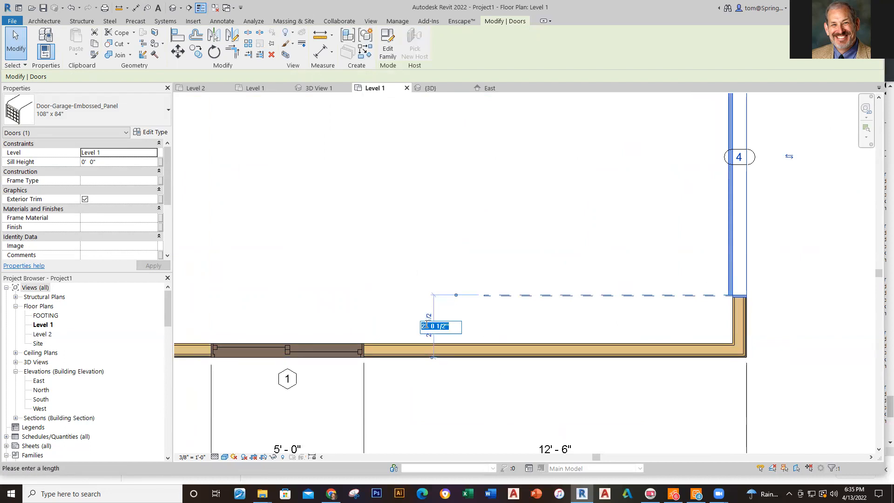
text(0)
key(Return)
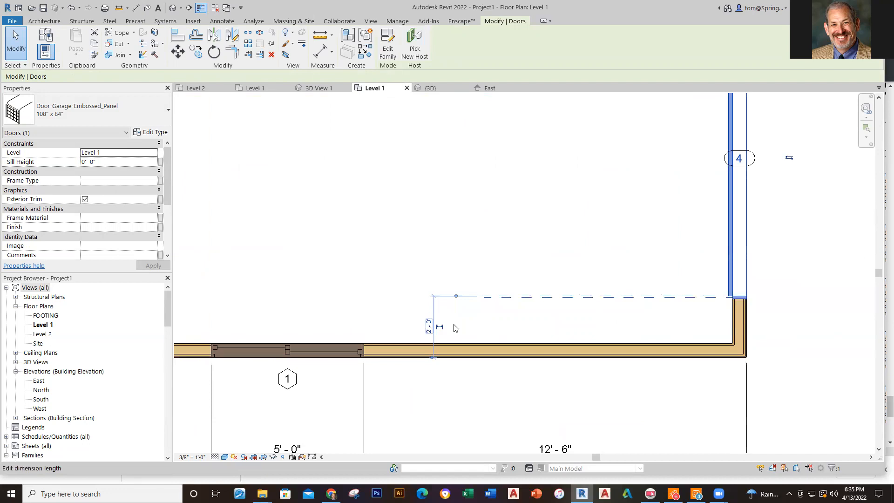
click(802, 286)
Add an aligned dimension from the south wall's exterior face to garage door 4's south panel edge, in line with the existing dimensions
scroll(806, 353, down, 3)
middle_drag(809, 359, 576, 369)
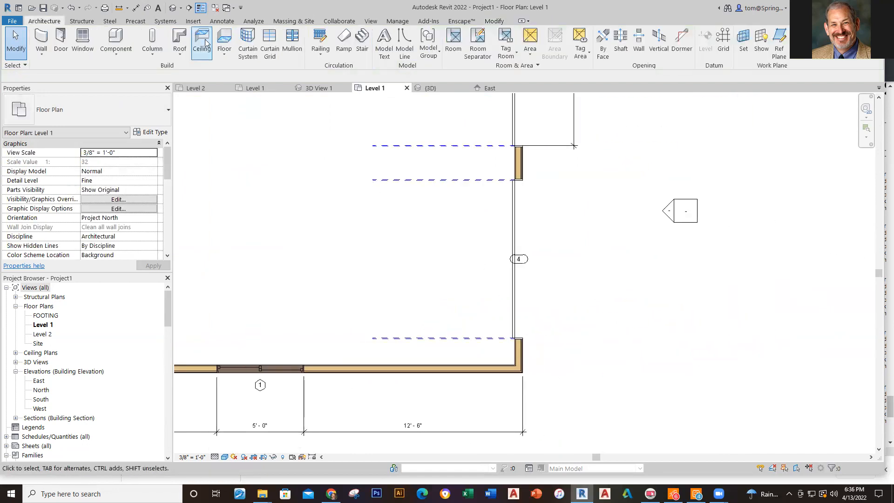
click(135, 8)
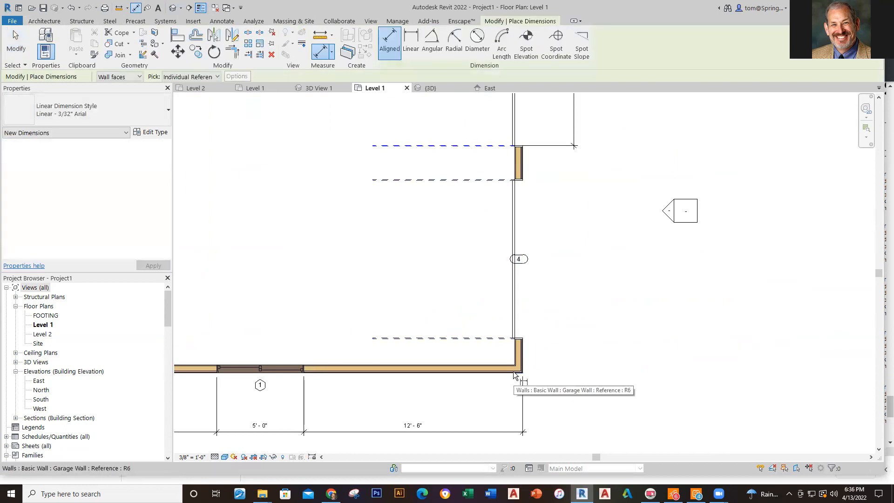
scroll(529, 342, up, 3)
click(504, 329)
scroll(610, 327, down, 3)
scroll(694, 302, down, 3)
click(671, 284)
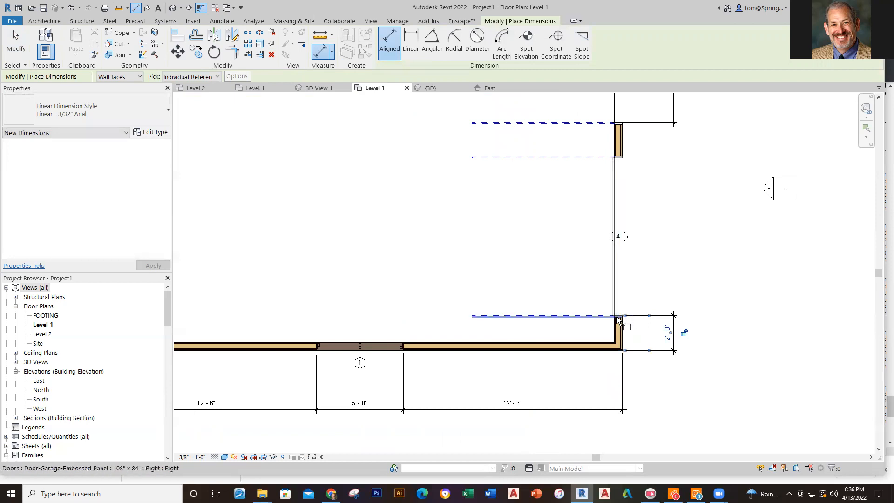
Add an aligned dimension between garage door 4's south and north panel edges, in line with the existing east-wall dimensions
scroll(626, 322, up, 3)
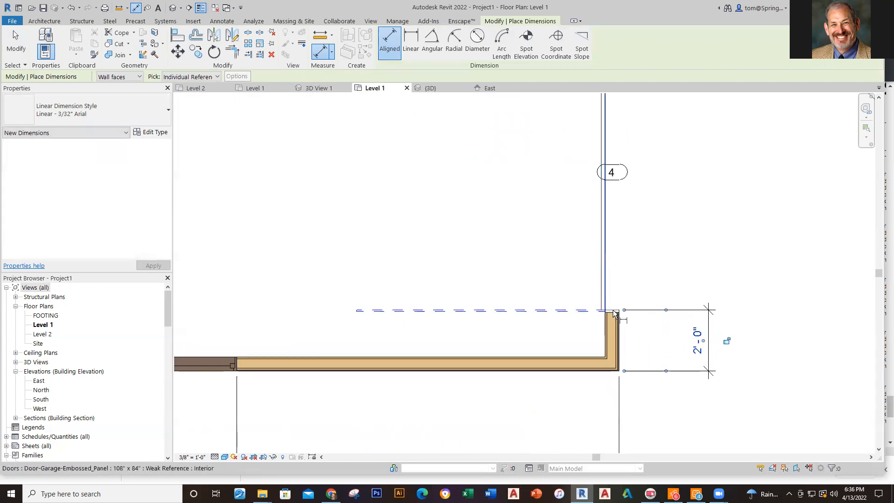
scroll(613, 309, up, 2)
scroll(610, 308, up, 1)
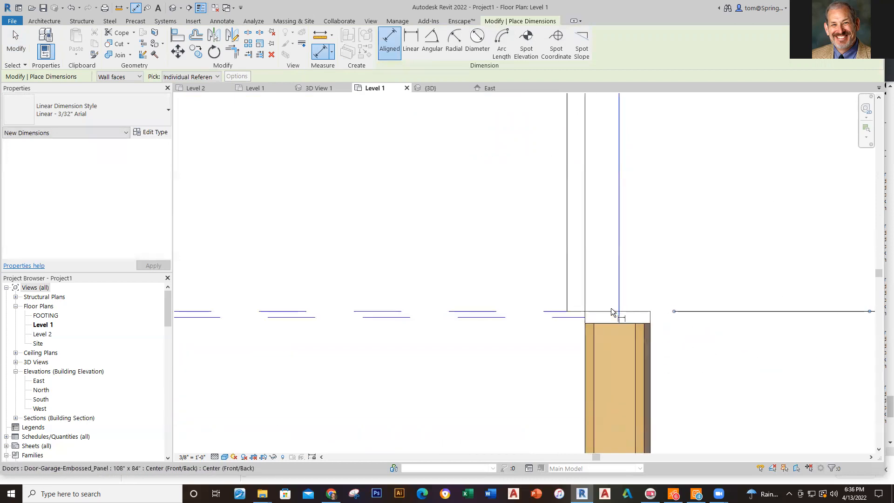
scroll(679, 140, down, 3)
middle_drag(746, 123, 767, 417)
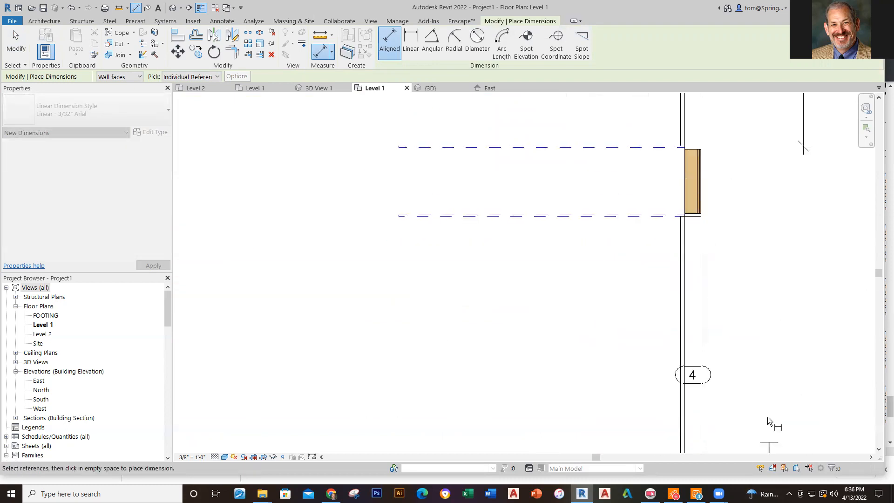
click(698, 220)
click(800, 183)
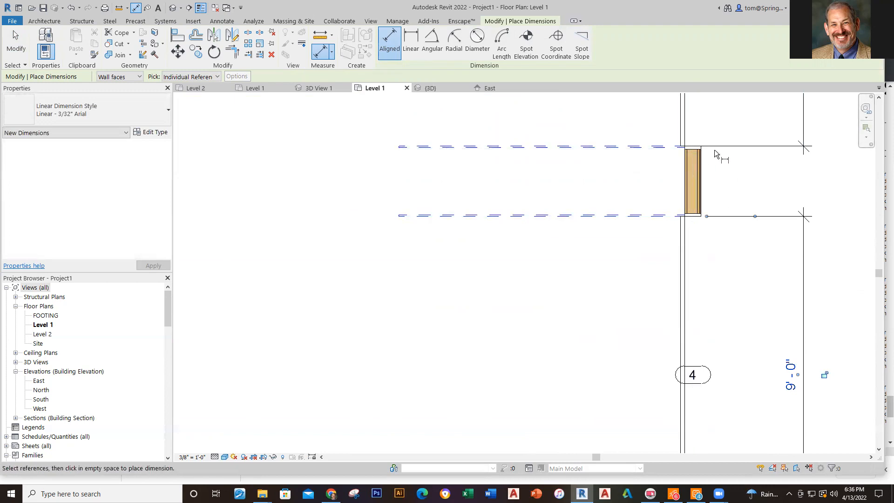
Dimension the wall segment between garage doors 3 and 4, aligned with the neighbouring dimensions, and leave the dimension command
scroll(697, 152, up, 3)
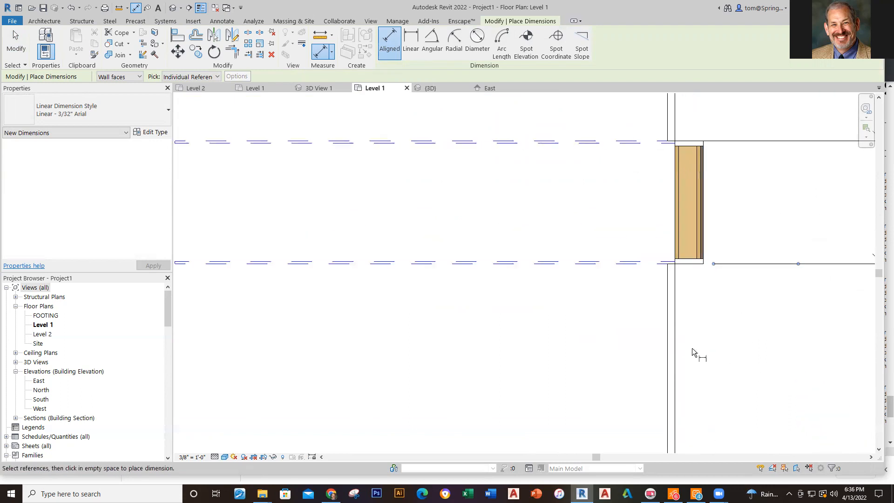
click(701, 142)
scroll(810, 181, down, 3)
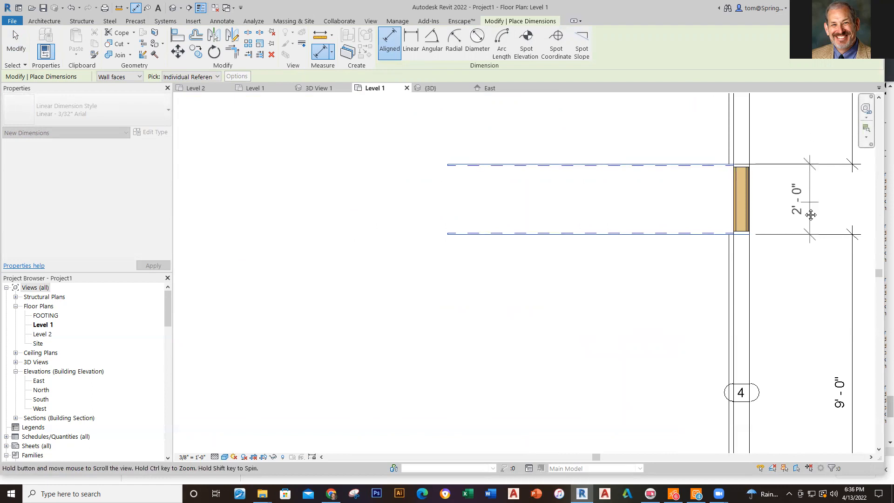
middle_drag(866, 242, 740, 281)
click(711, 270)
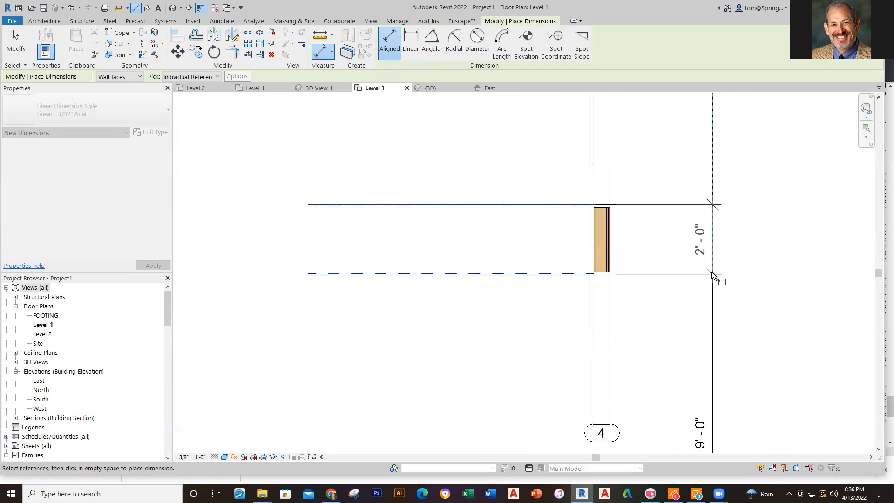
key(Escape)
key(Escape)
Compare Project1's east-wall garage doors and dimensions with the Level 1 plan of Custom Garage Plan - MASTER 2021
scroll(779, 335, down, 3)
scroll(778, 335, down, 2)
scroll(668, 349, up, 1)
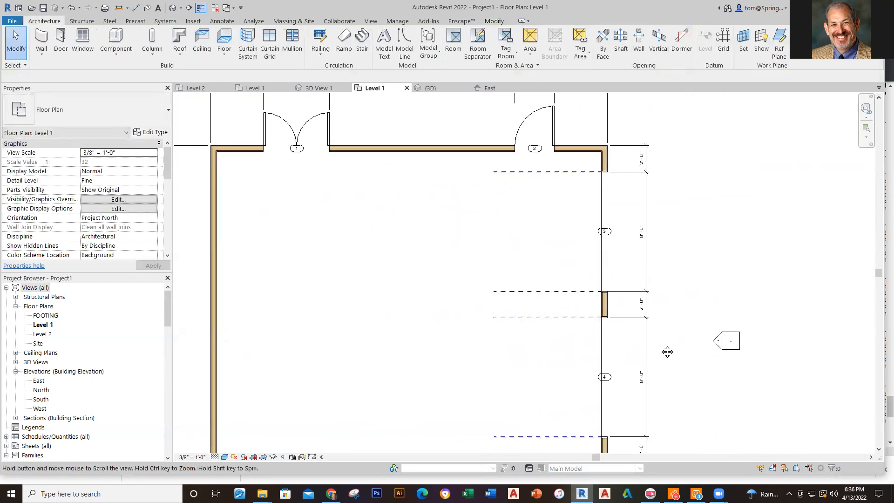
click(255, 88)
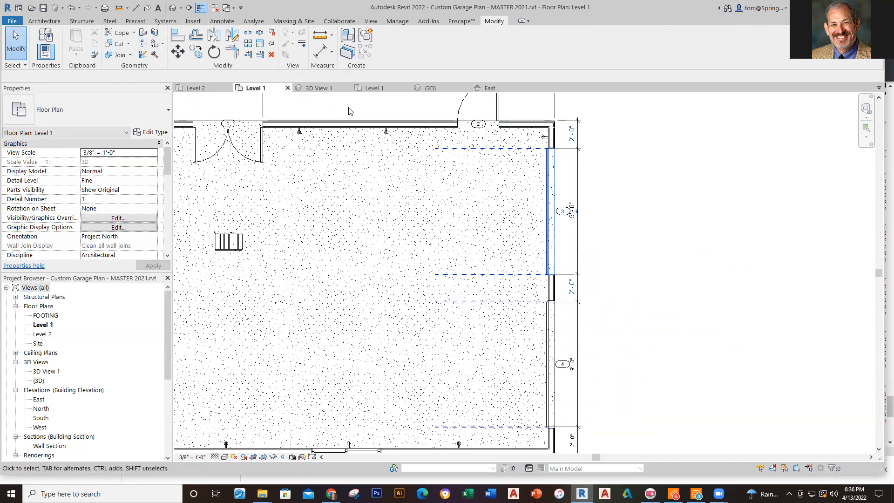
click(372, 88)
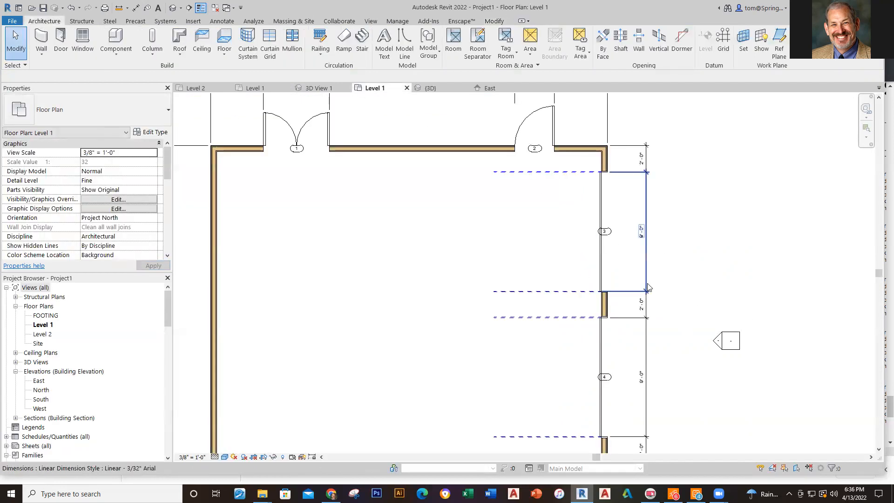
click(271, 87)
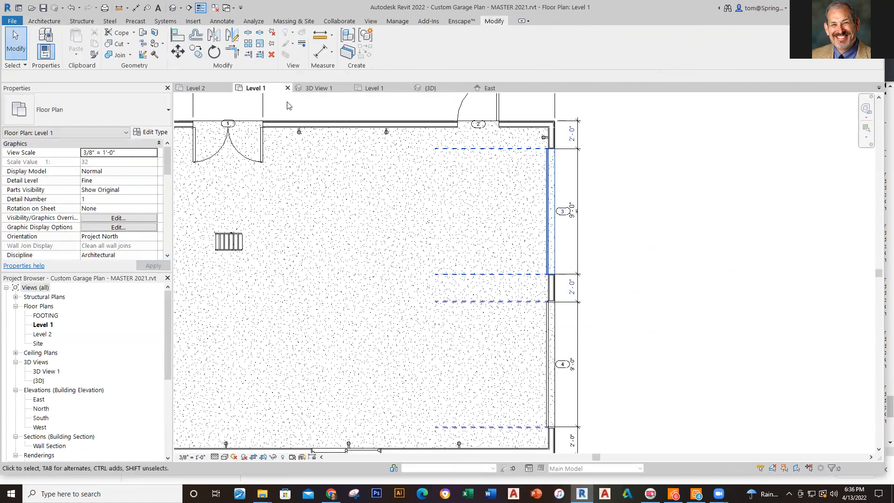
click(374, 88)
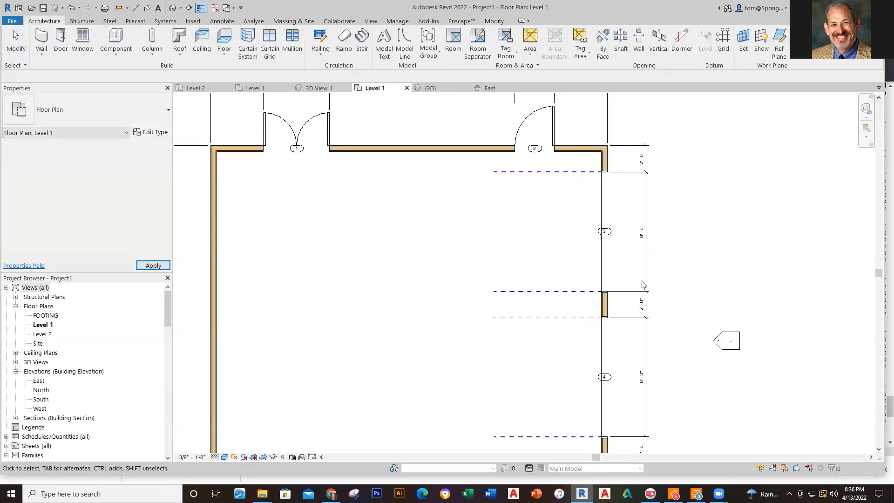
middle_drag(698, 272, 680, 242)
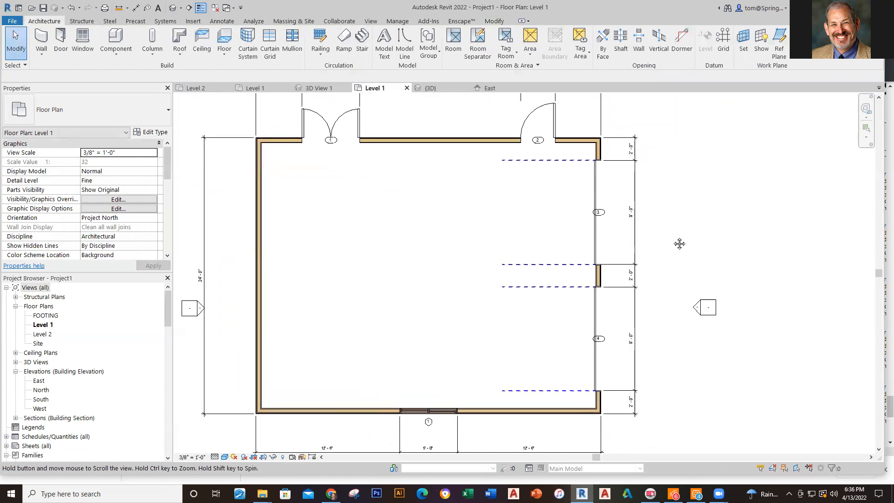
Inspect the two garage doors and the other openings in Project1's 3D view
click(432, 90)
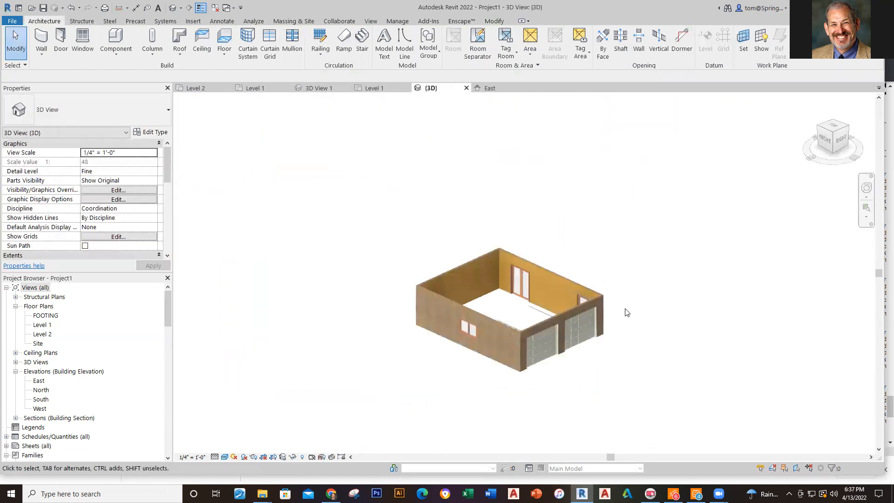
scroll(609, 360, up, 3)
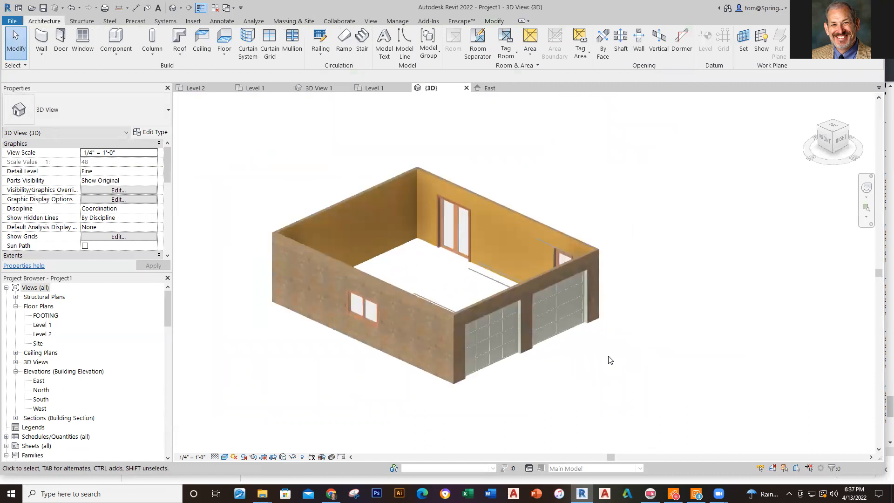
shift+middle_drag(609, 394, 647, 396)
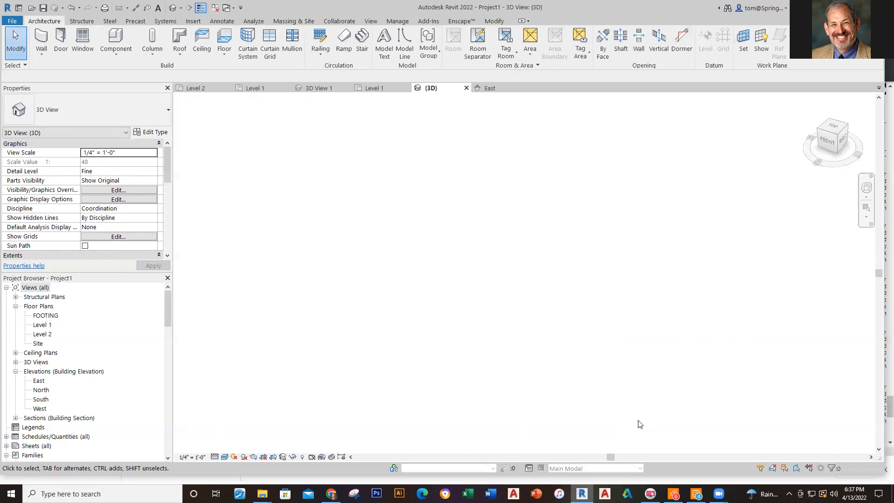
middle_drag(613, 410, 688, 393)
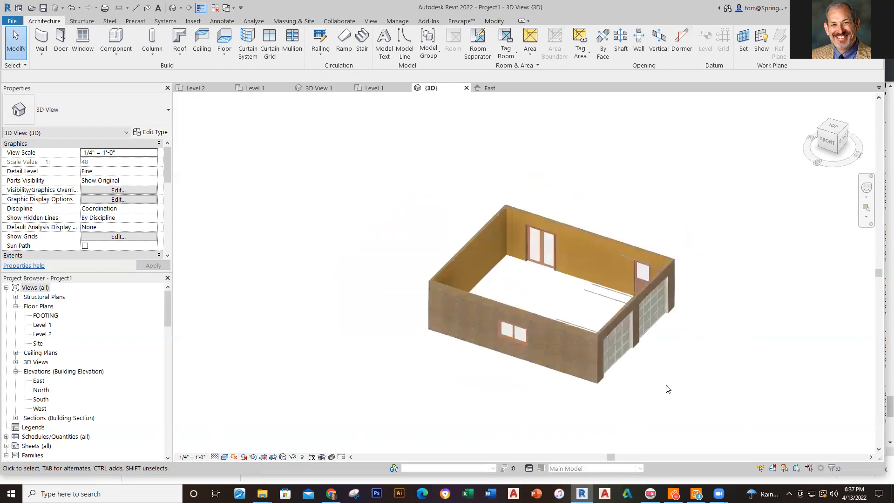
middle_drag(667, 389, 577, 383)
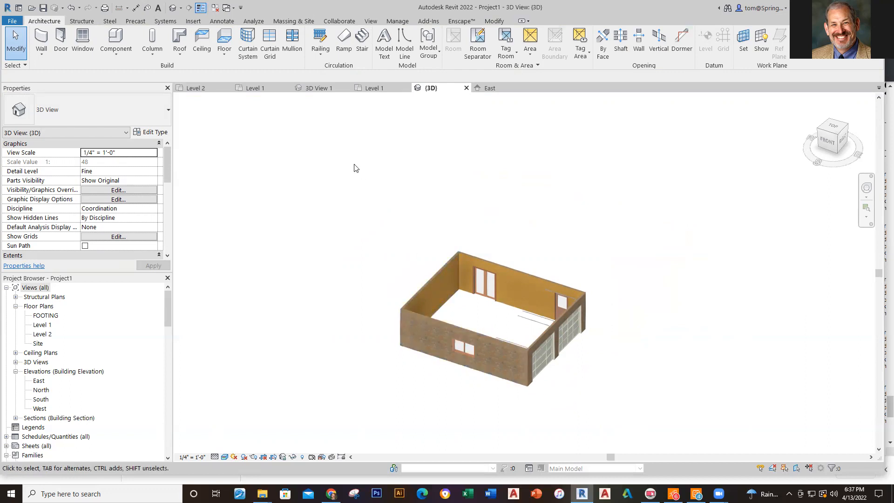
Review the fixtures and dimensions in the master garage project's Level 1 plan, and return to Project1's Level 1 plan
click(249, 93)
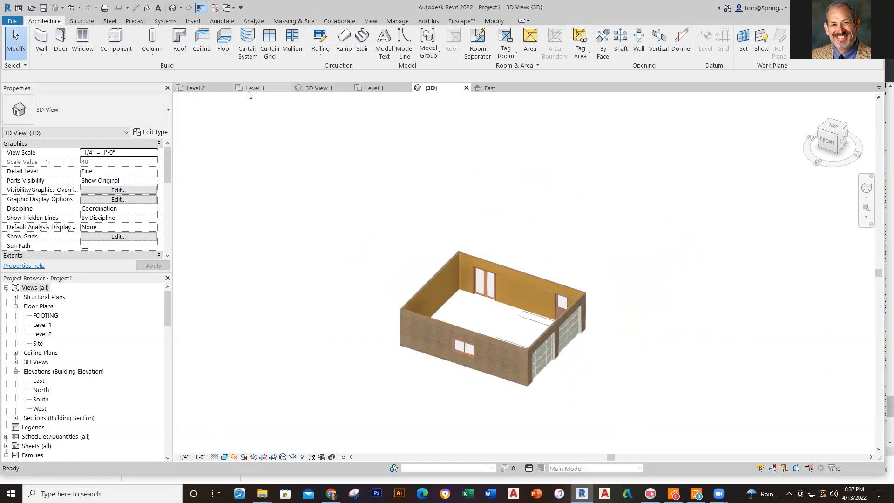
scroll(644, 310, down, 1)
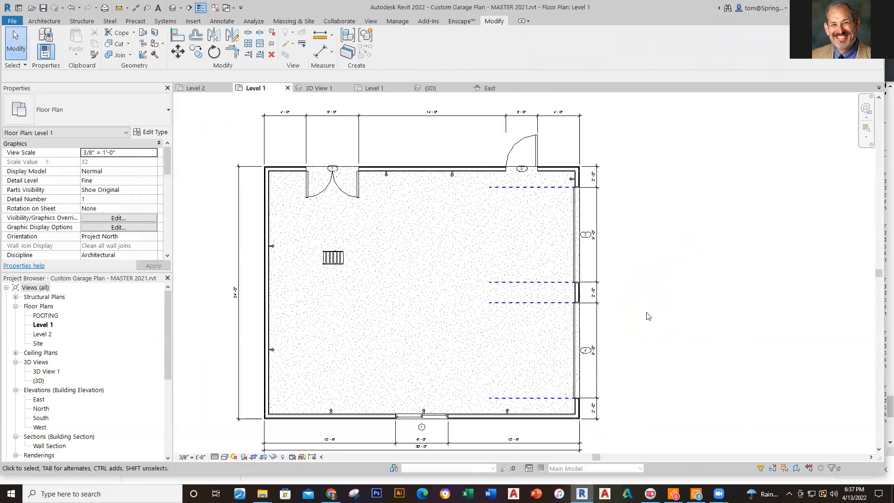
middle_drag(651, 317, 688, 204)
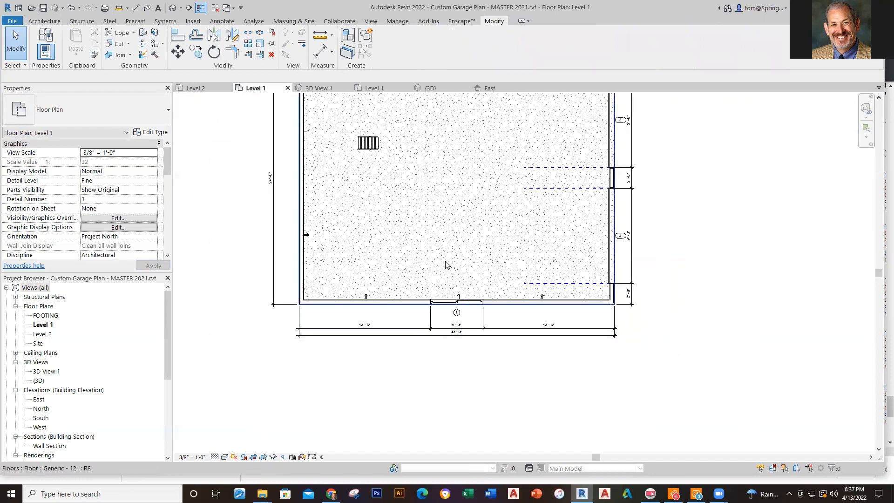
middle_drag(333, 260, 345, 360)
middle_drag(399, 213, 403, 277)
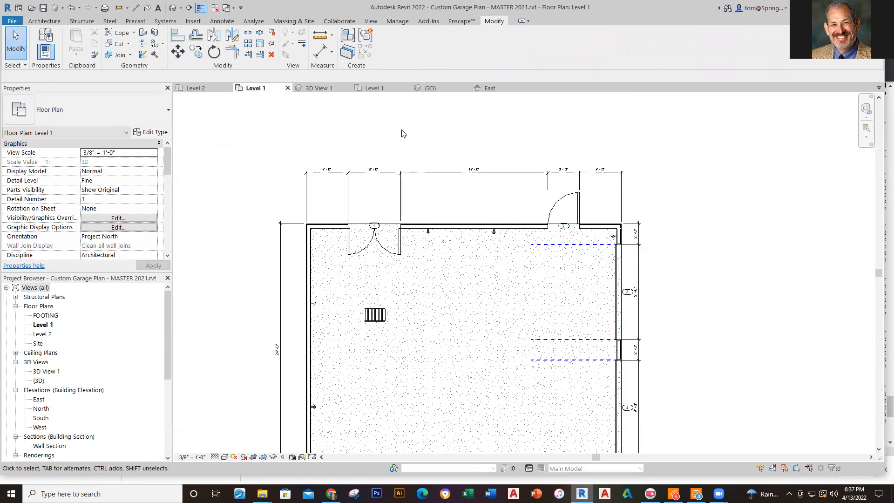
click(376, 88)
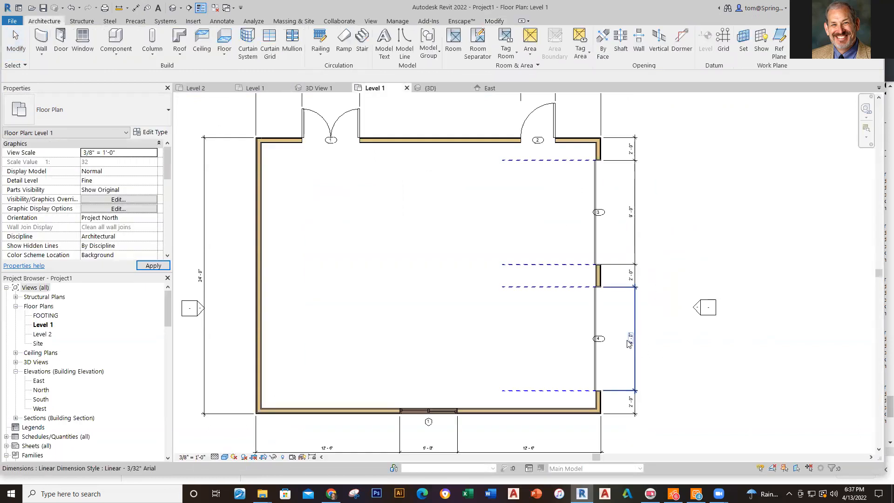
mouse_move(665, 365)
middle_down()
mouse_move(668, 329)
mouse_move(673, 363)
middle_up()
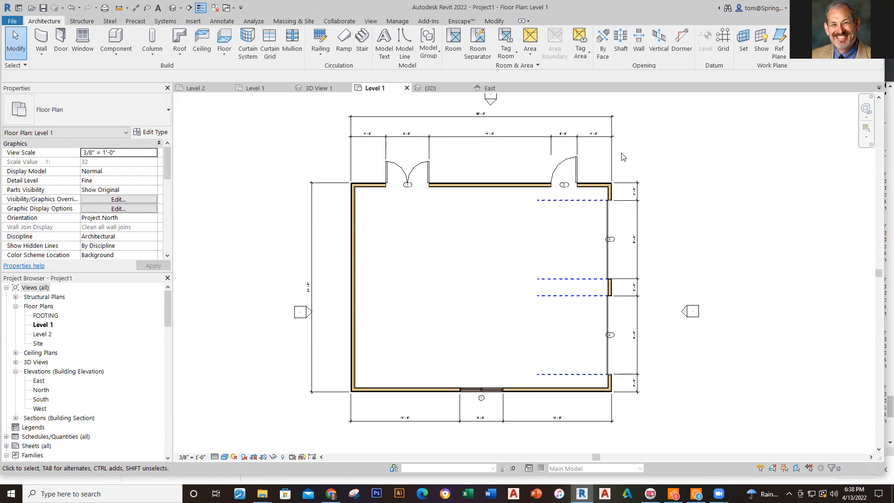
Place two GFCI duplex receptacles as electrical fixtures on the north wall's interior face, between doors 1 and 2
click(162, 22)
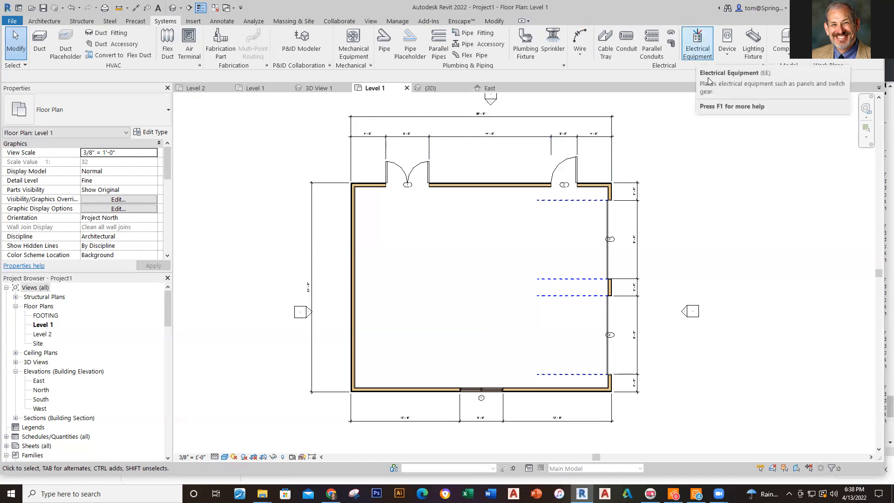
click(733, 58)
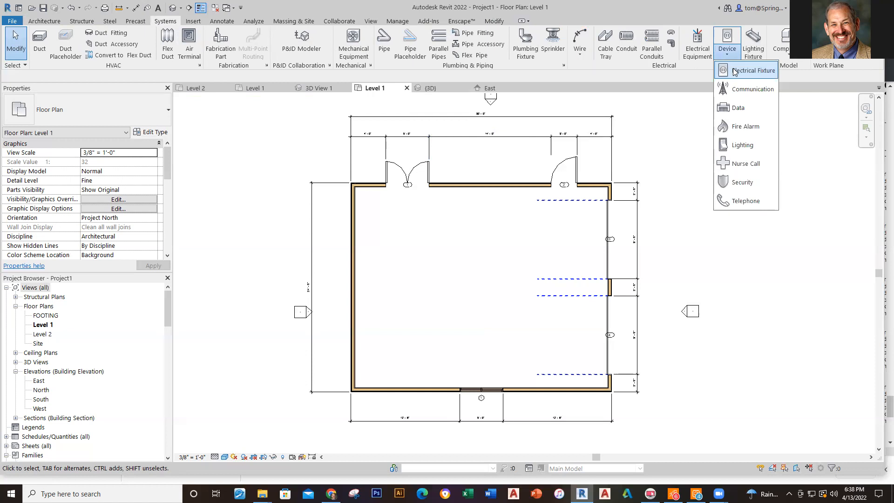
click(734, 72)
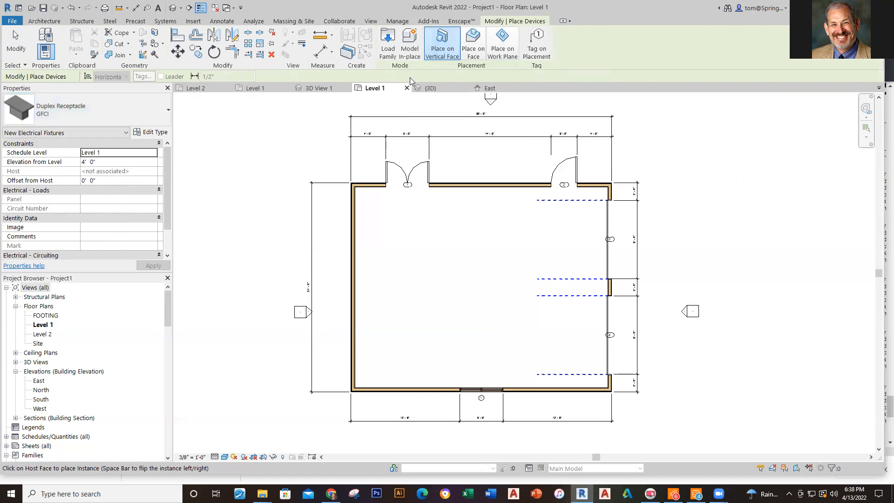
scroll(459, 195, up, 5)
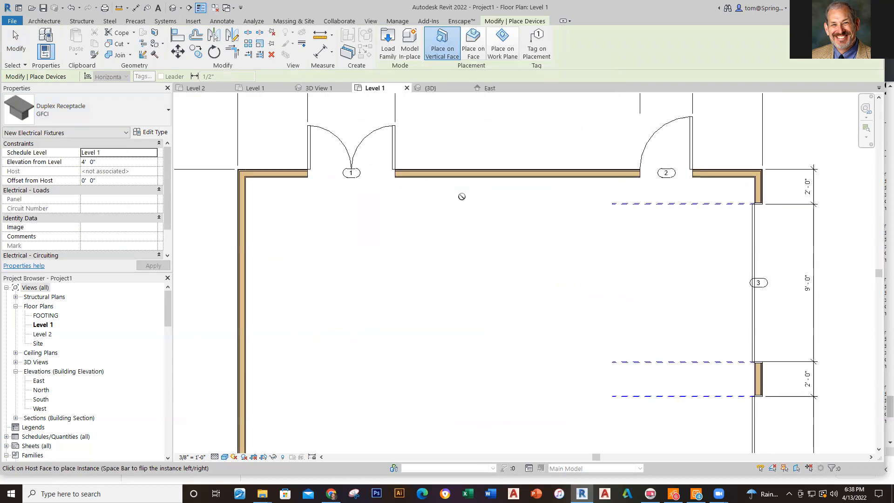
click(438, 165)
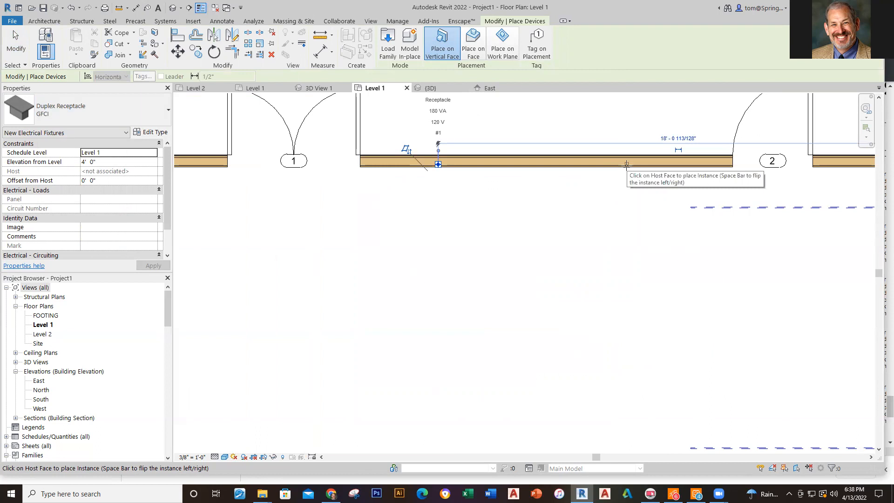
click(626, 164)
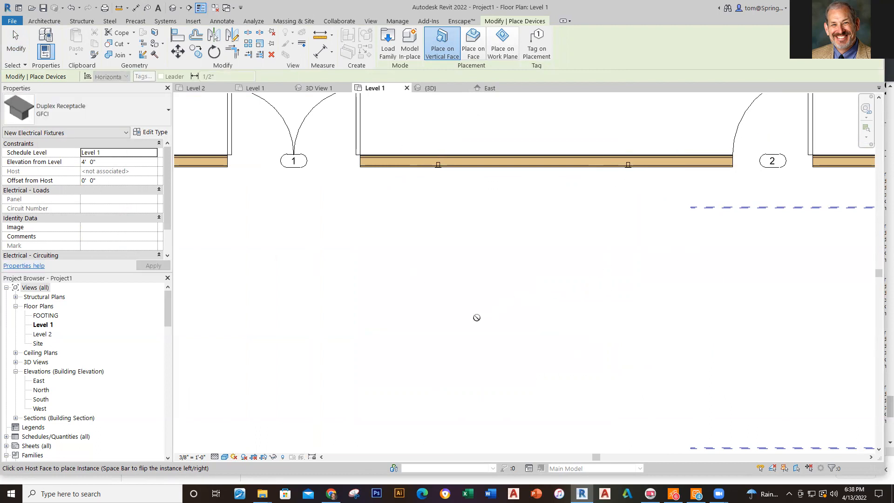
Place two GFCI duplex receptacles on the west wall's interior face, the southern one about 10'-7" from the south wall
scroll(474, 315, down, 2)
middle_drag(540, 289, 684, 109)
click(396, 140)
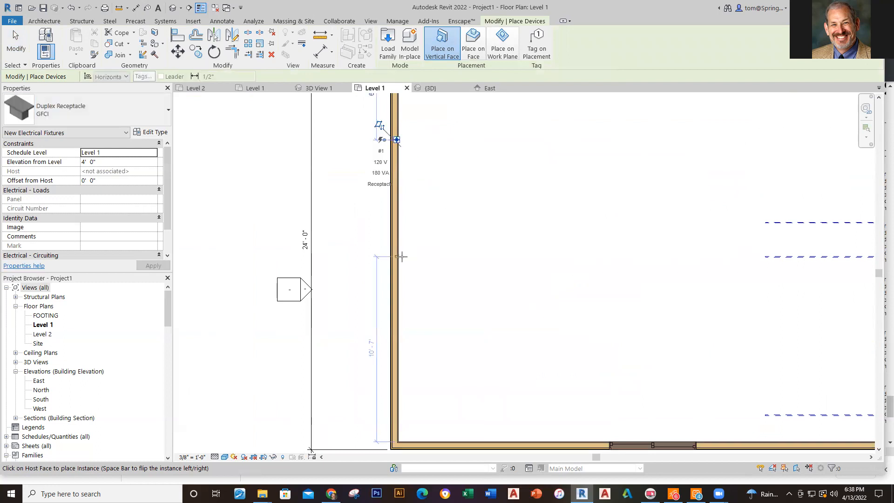
Place GFCI duplex receptacles on the south wall's interior face either side of window 1, about 6'-4" and 23'-4" from the west wall
scroll(516, 320, down, 2)
middle_drag(532, 302, 489, 311)
scroll(468, 368, up, 2)
click(465, 361)
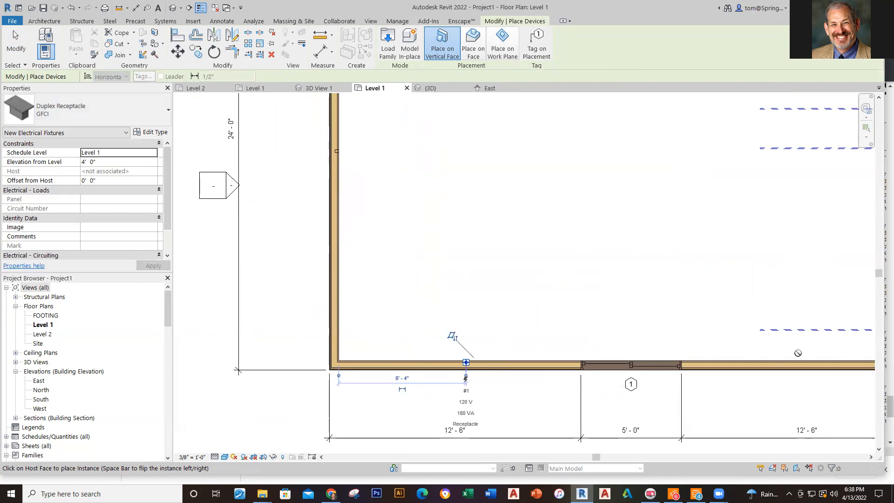
scroll(853, 401, down, 1)
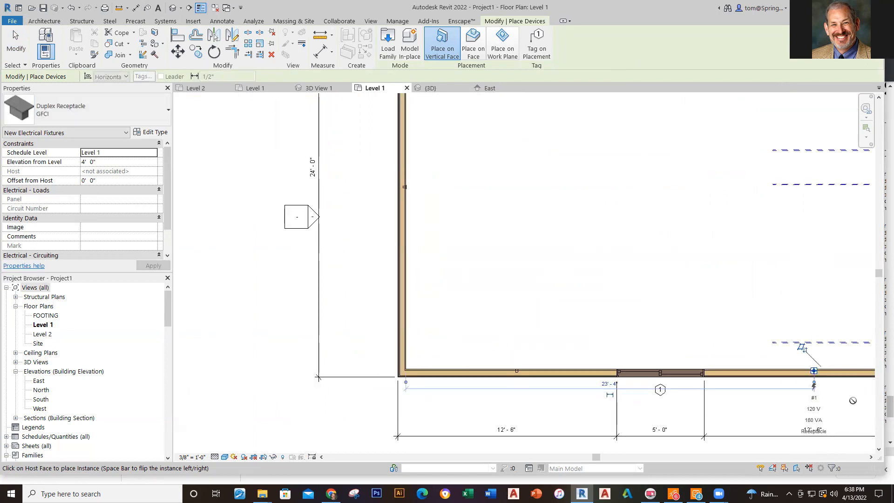
middle_drag(852, 400, 559, 419)
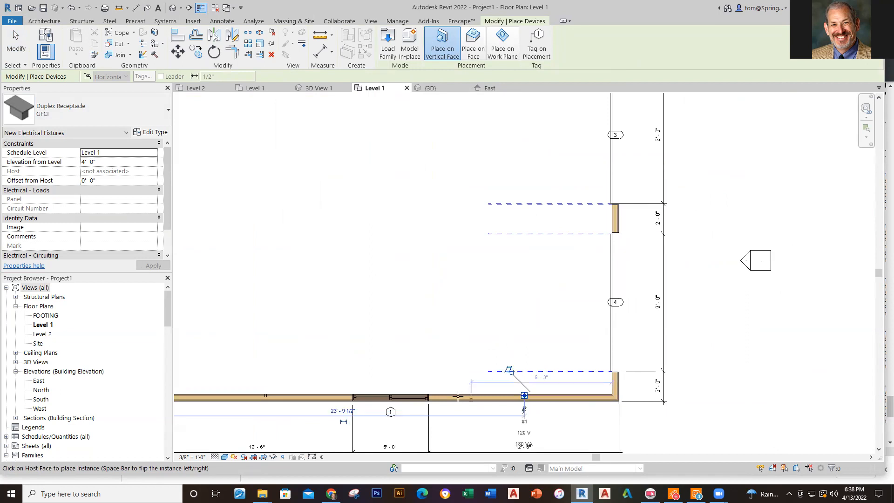
click(403, 396)
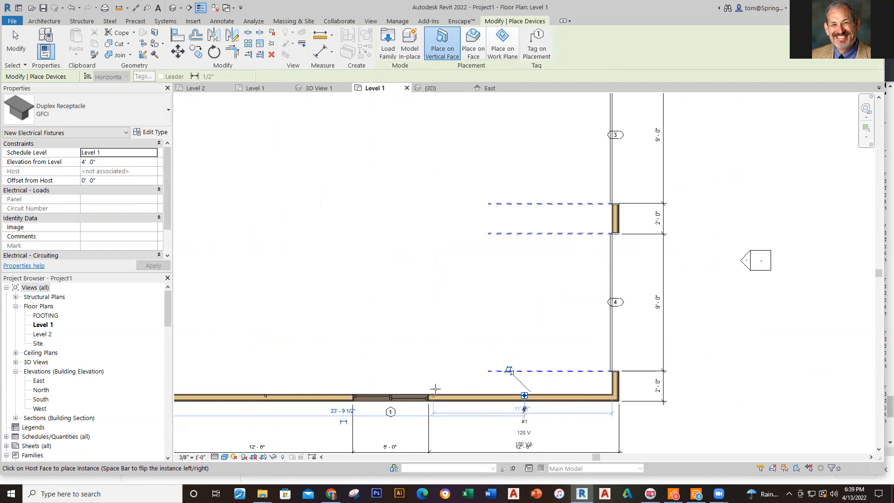
Place GFCI duplex receptacles on the east wall's interior face north of door 3 and at the middle of window 1
scroll(514, 371, up, 5)
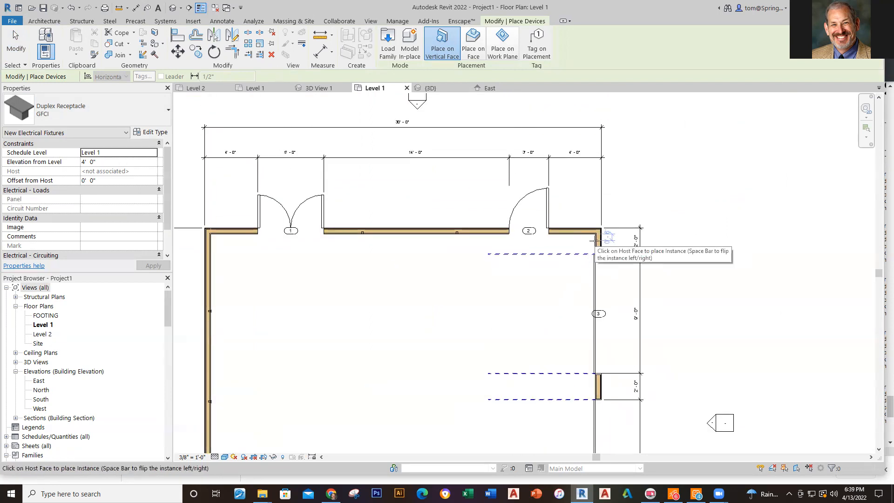
click(595, 240)
scroll(479, 379, down, 2)
middle_drag(462, 390, 491, 282)
scroll(451, 370, up, 2)
scroll(425, 314, up, 4)
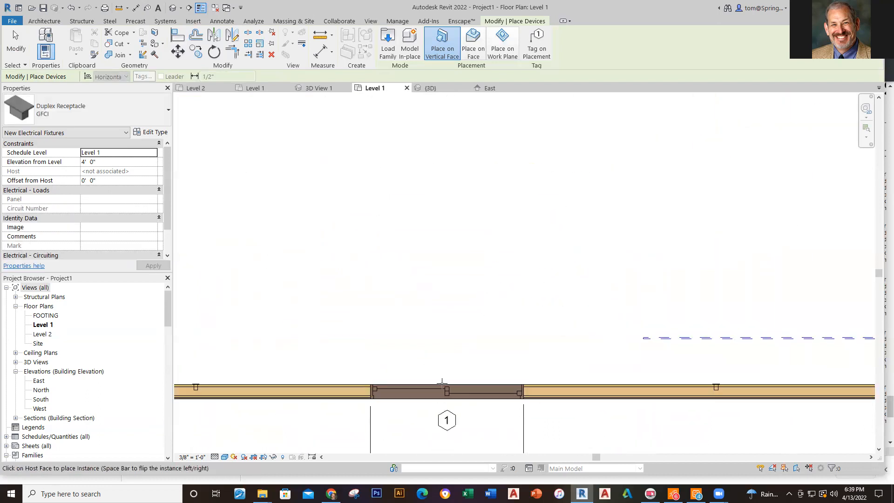
click(467, 387)
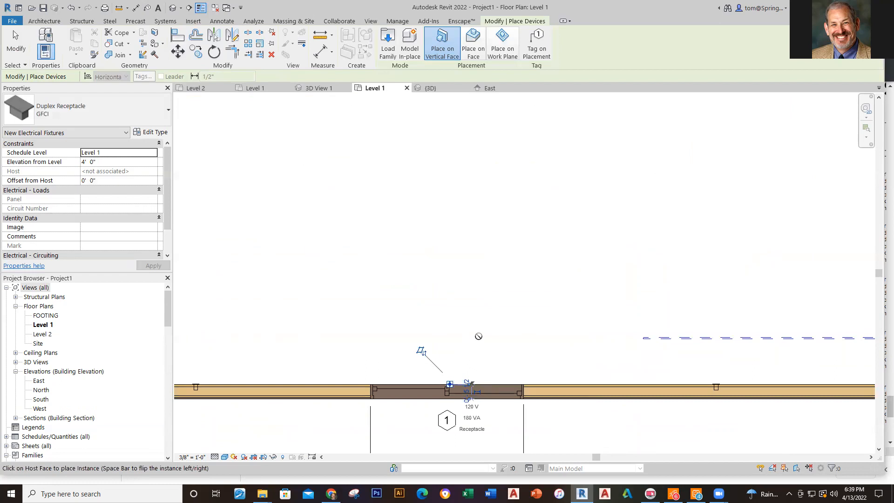
scroll(493, 326, down, 2)
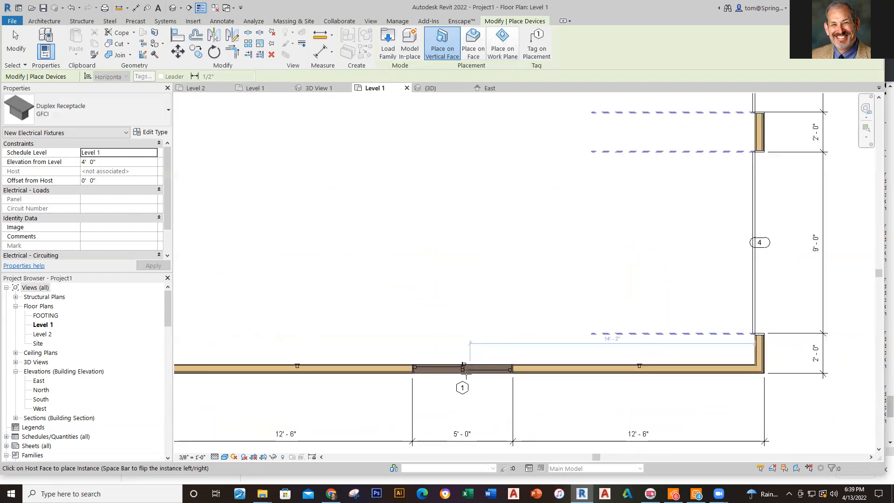
scroll(498, 337, up, 4)
key(Escape)
key(Escape)
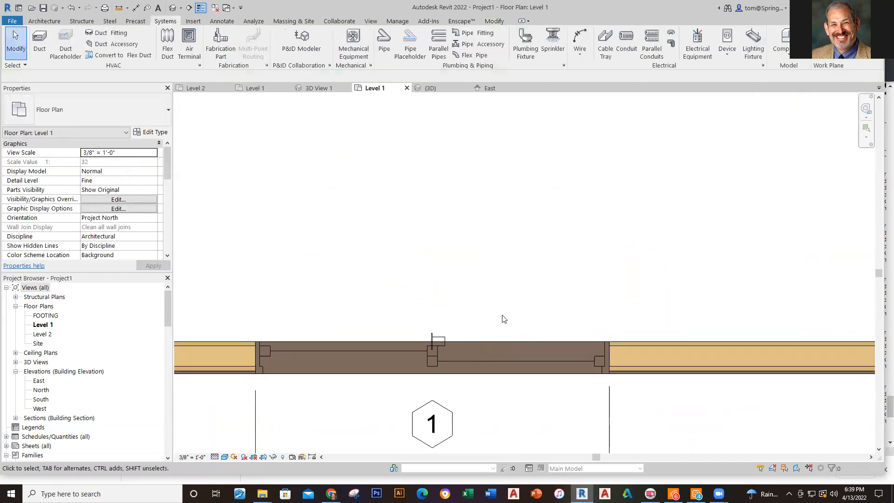
Try rotating the receptacle hosted on window 1, and move it onto the wall just east of the window
click(441, 341)
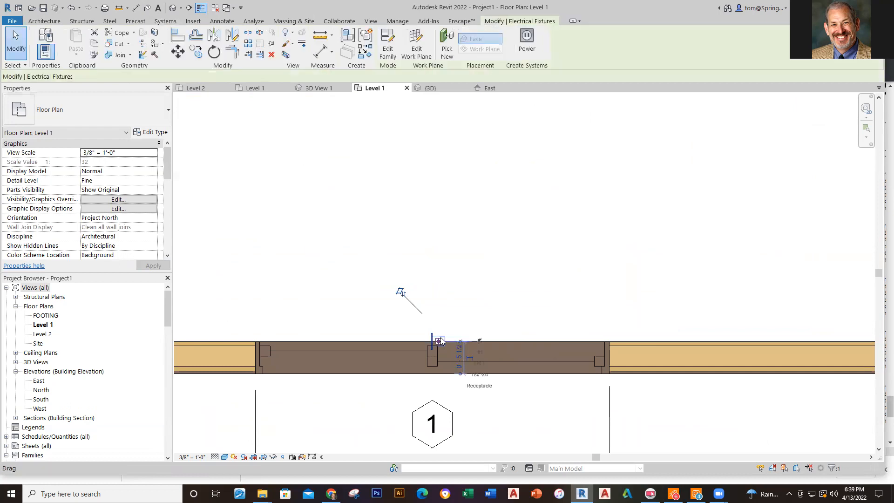
key(space)
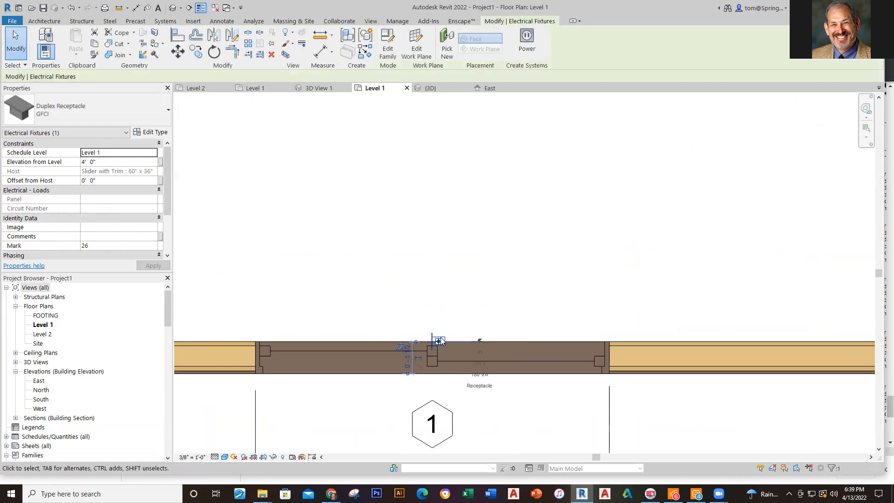
key(space)
key(space)
click(455, 327)
click(441, 341)
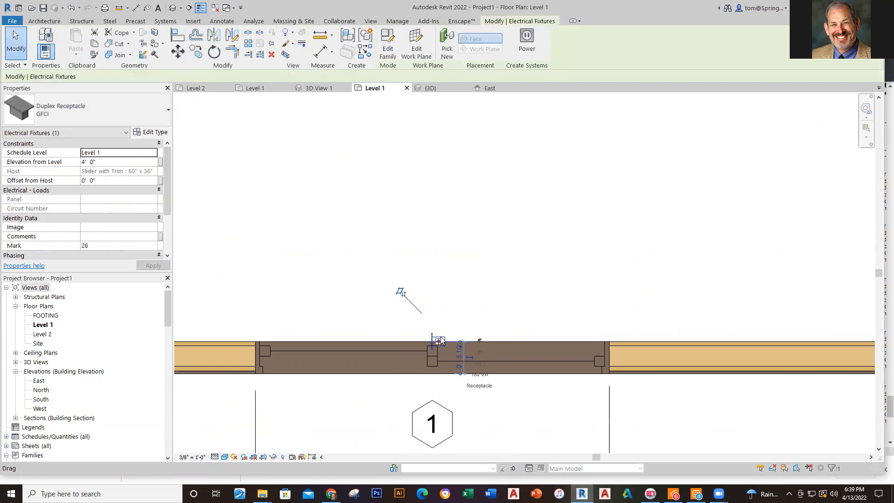
drag(441, 341, 639, 341)
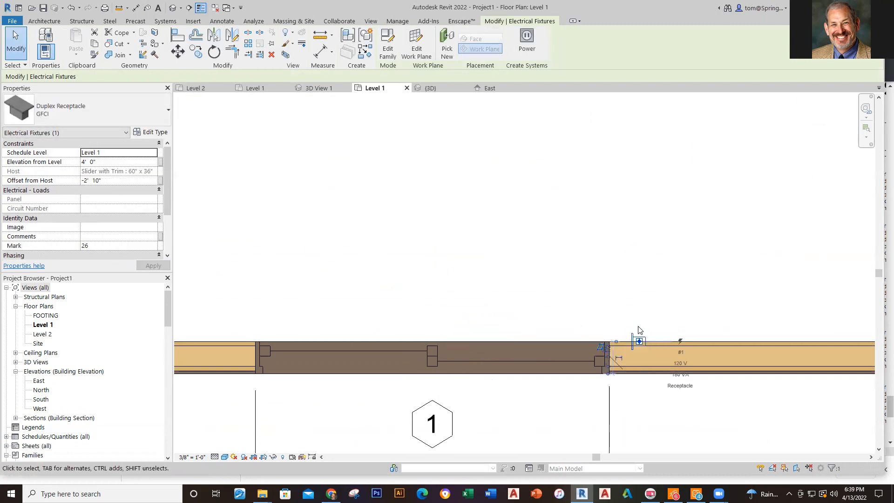
click(647, 330)
Delete the rotated receptacle just east of window 1 on the south wall
scroll(644, 331, down, 5)
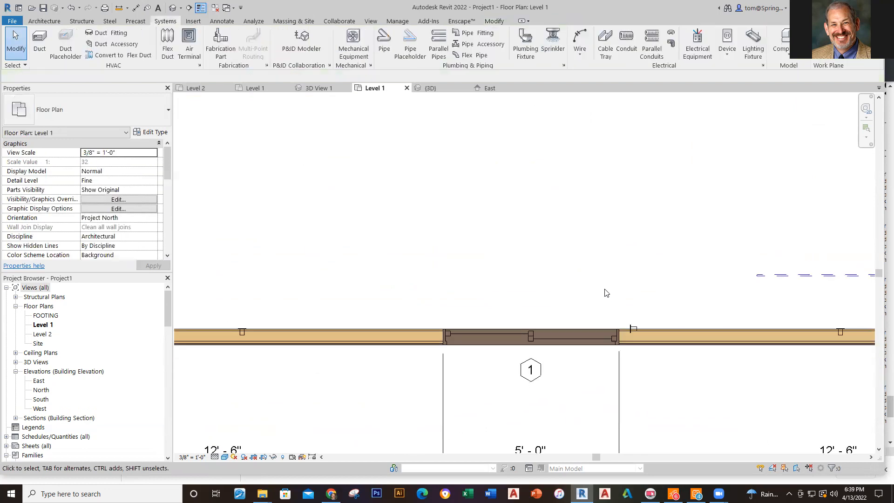
middle_drag(590, 291, 529, 340)
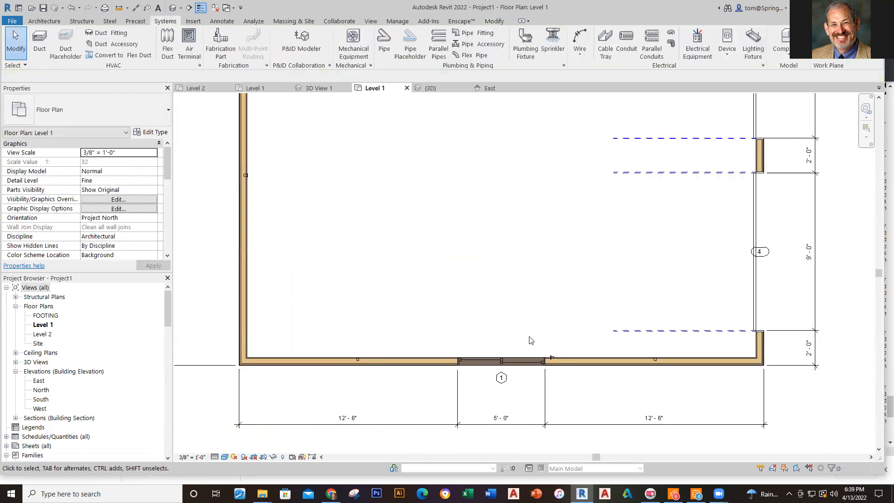
click(552, 356)
click(568, 355)
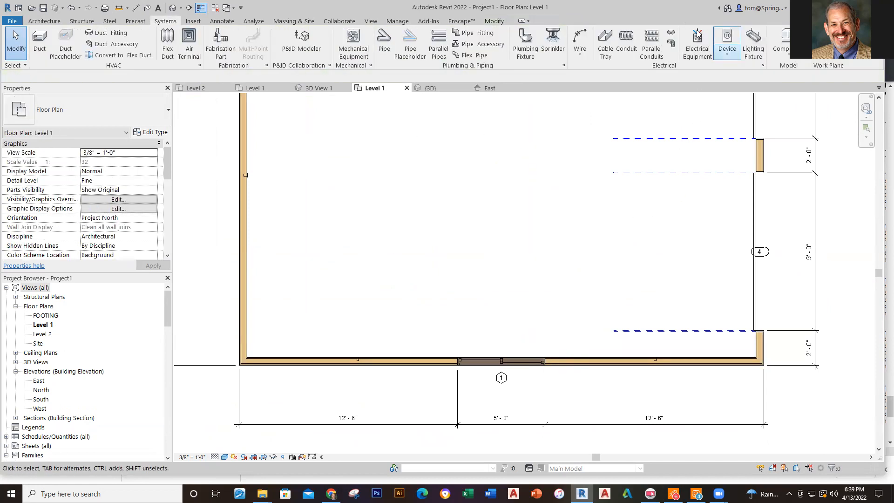
Place a GFCI duplex receptacle as an electrical fixture on the south wall's interior face, just east of window 1
click(726, 50)
click(724, 71)
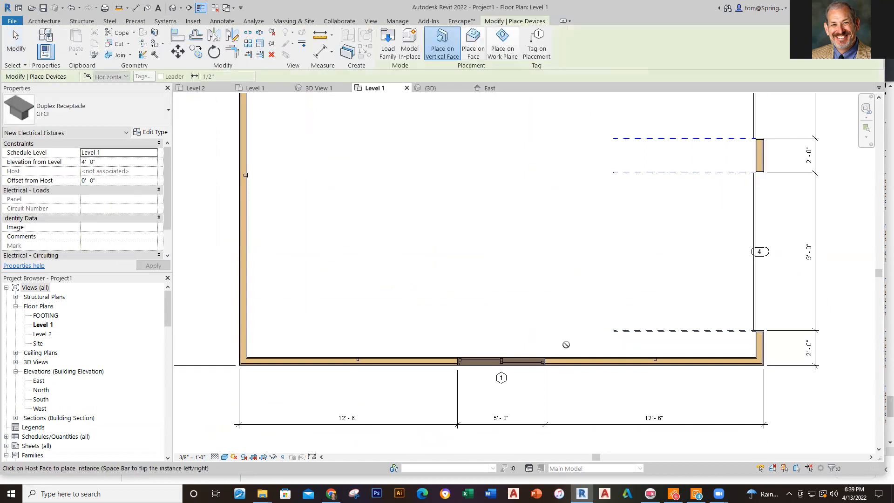
click(562, 357)
key(Escape)
key(Escape)
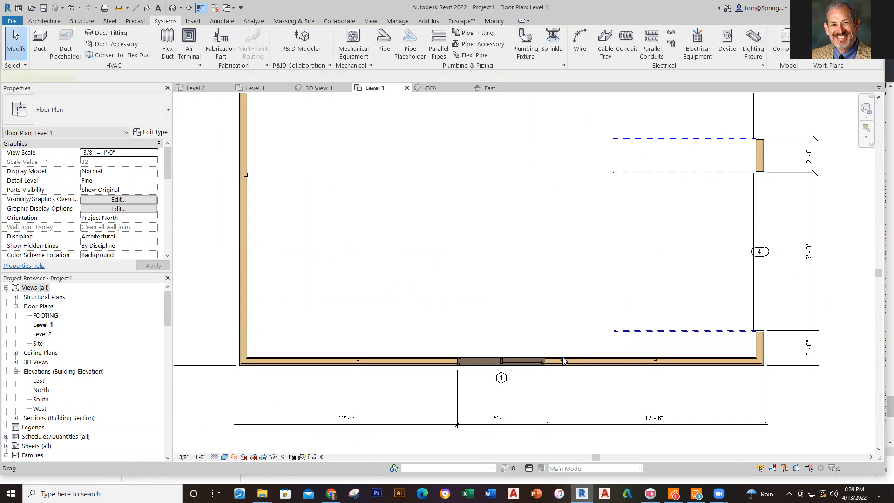
Move the new south-wall receptacle west to the middle of window 1, about 14'-10" from the west wall
click(563, 358)
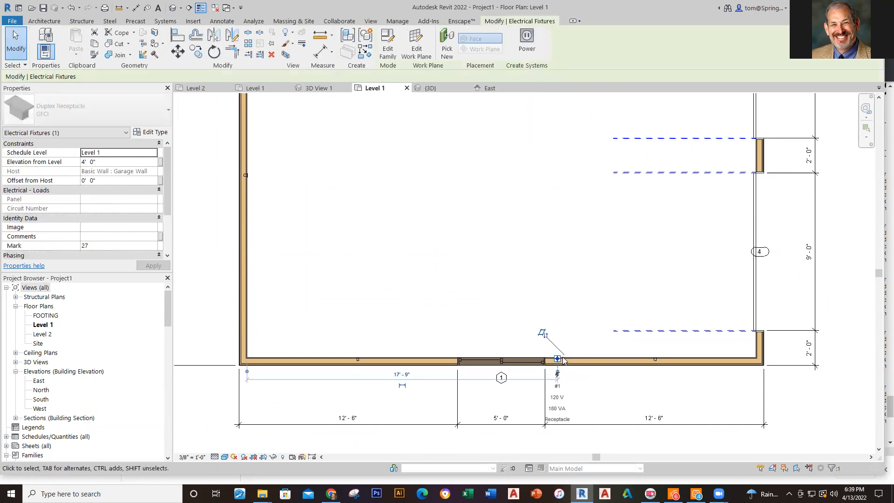
drag(562, 359, 545, 359)
key(Left)
key(Left)
key(Left)
key(Left)
key(Left)
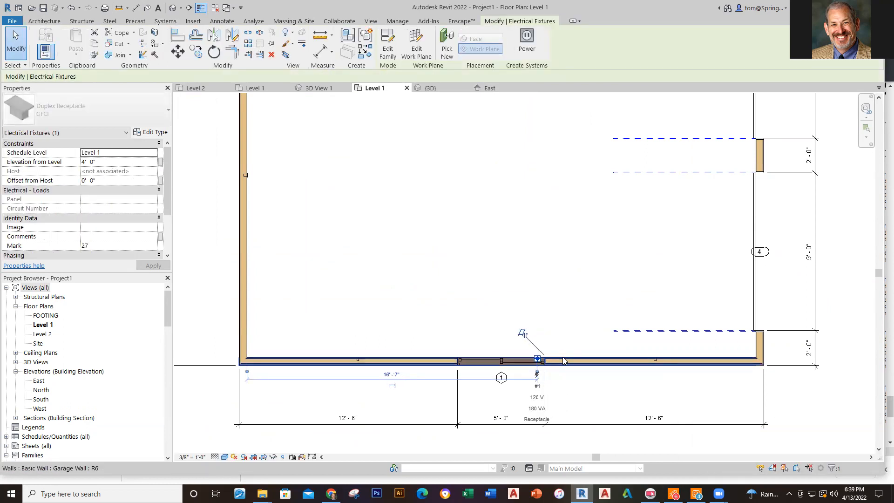
key(Left)
key(Left)
key(Left)
key(Left)
key(Left)
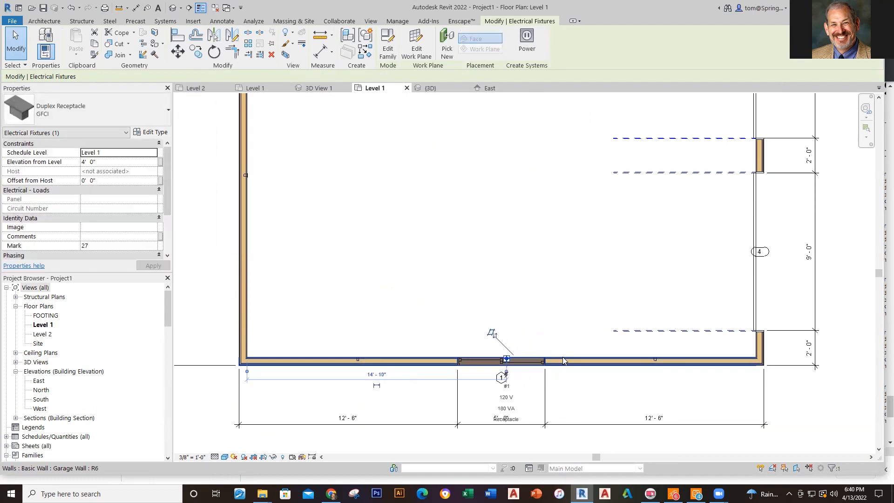
click(570, 391)
scroll(465, 231, down, 5)
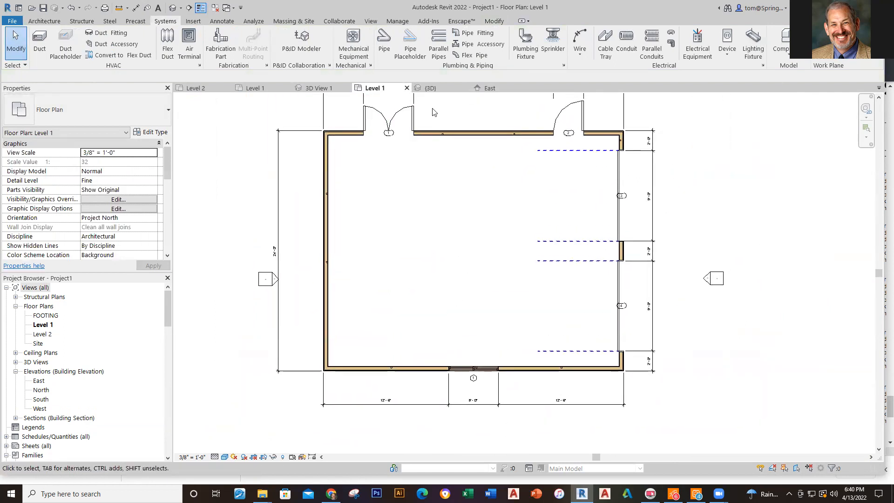
Examine the placed receptacles in the {3D} view, checking the properties of the north-wall one nearest door 2
click(430, 89)
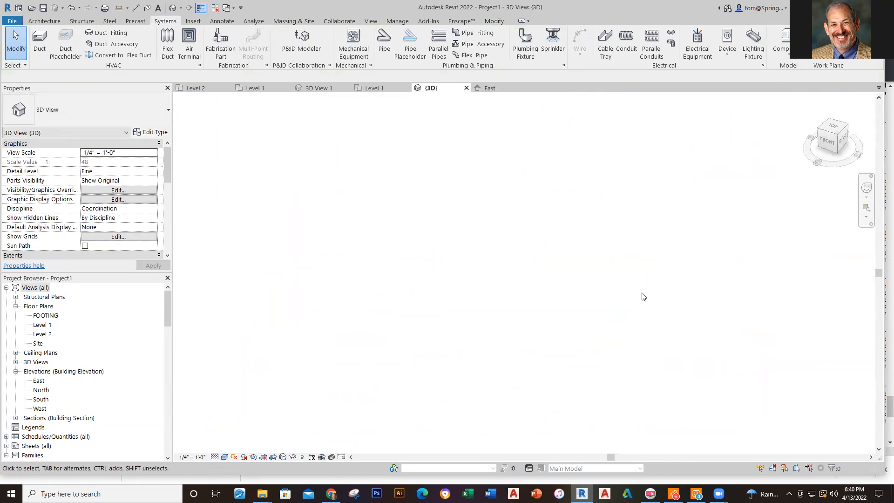
scroll(612, 333, up, 3)
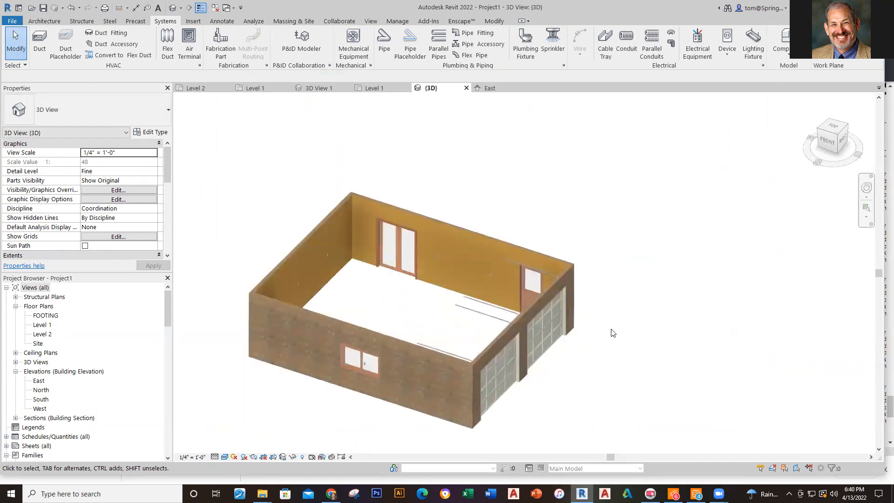
scroll(421, 253, up, 6)
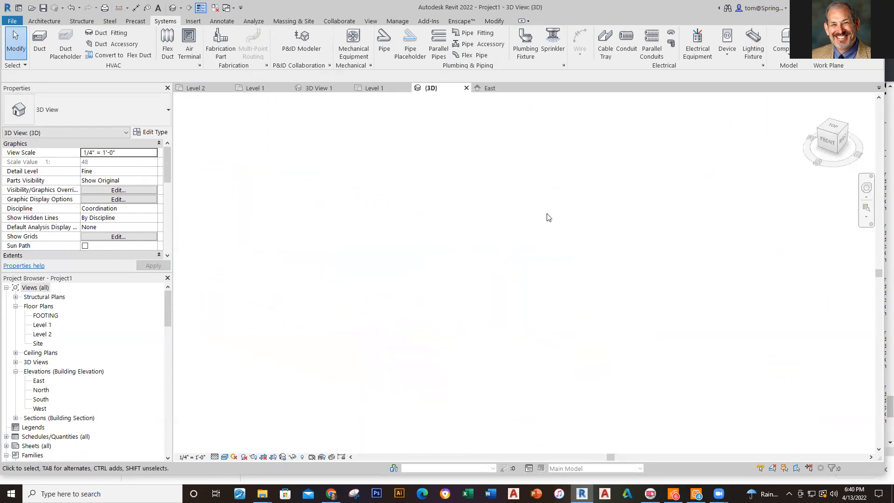
scroll(577, 213, down, 8)
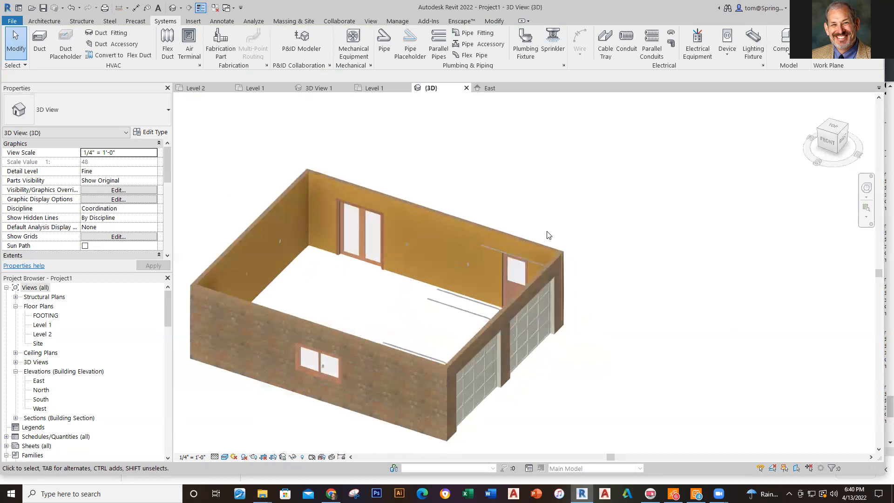
click(468, 264)
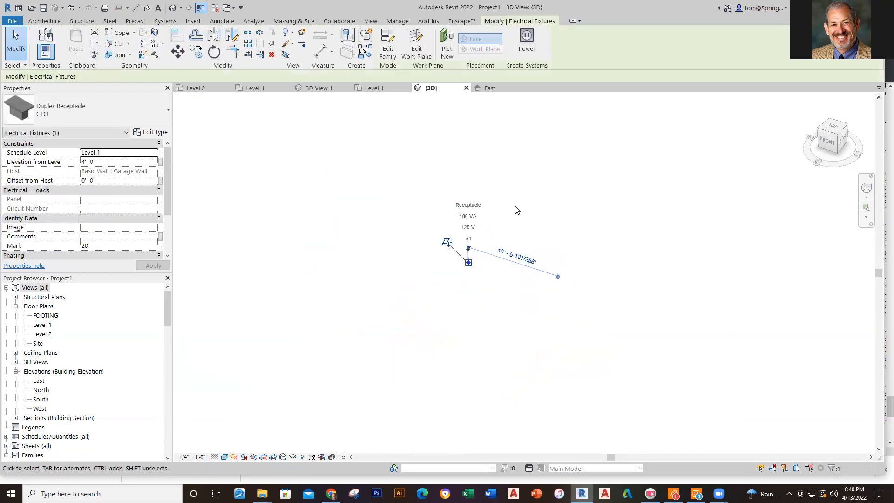
key(Escape)
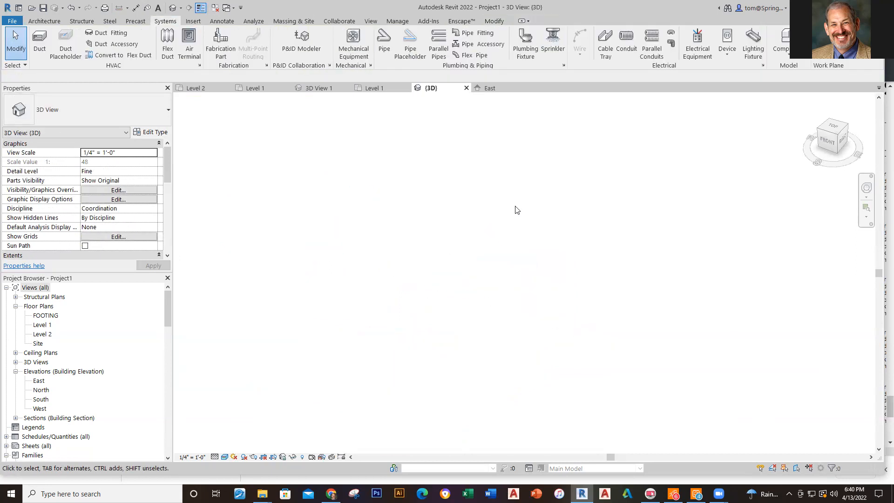
Check the elevation of the duplex outlet beside the garage door in the master project's 3D View 1
click(312, 88)
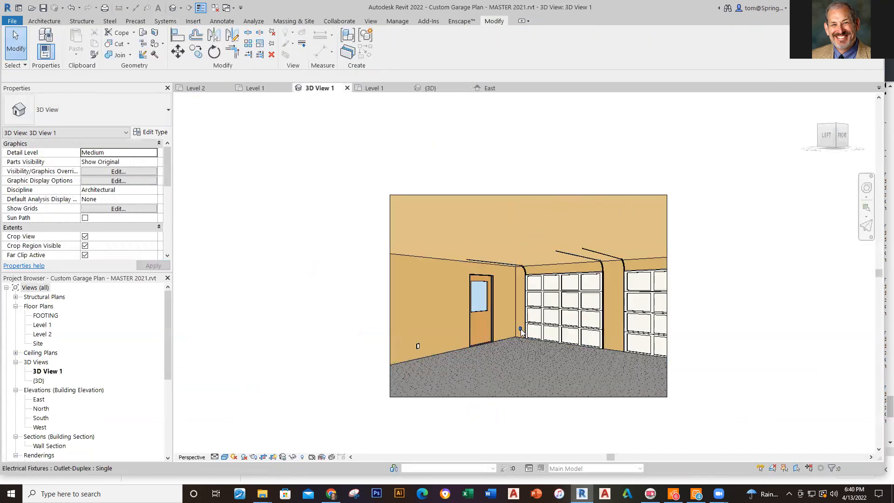
click(521, 330)
key(Escape)
click(518, 327)
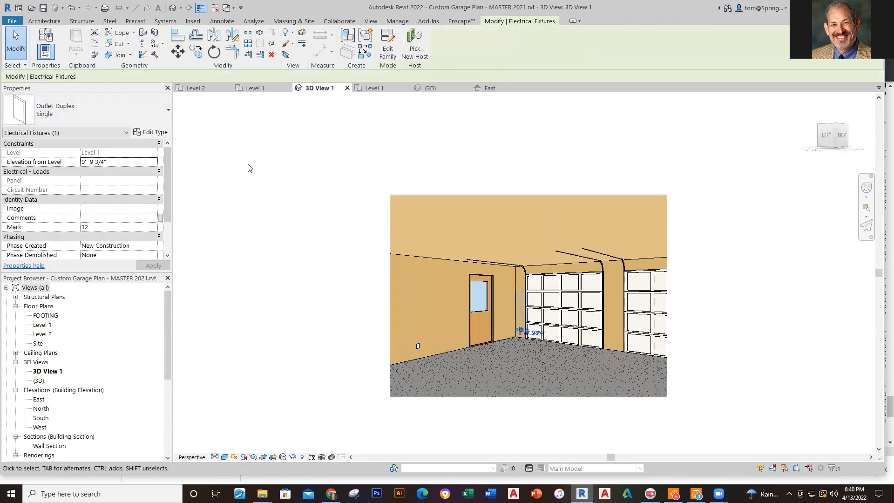
key(Escape)
Select all GFCI duplex receptacle instances visible in Project1's Level 1 plan and delete them
click(376, 89)
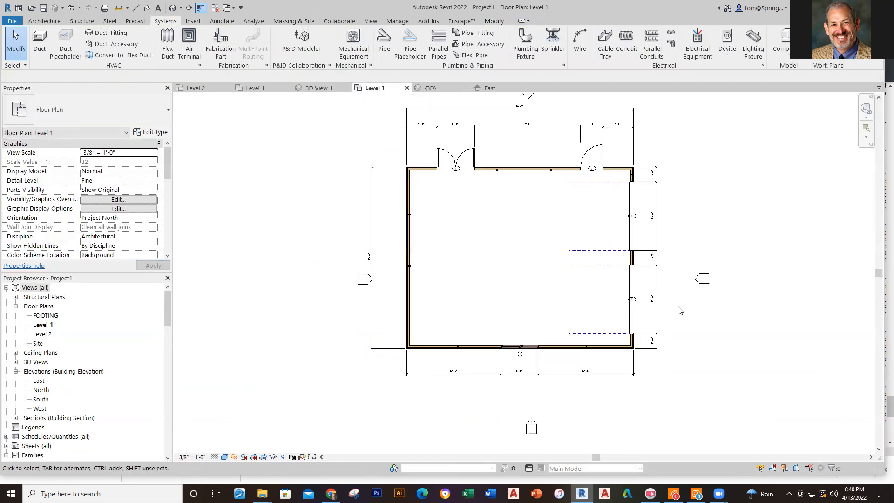
scroll(678, 311, up, 1)
scroll(405, 262, up, 3)
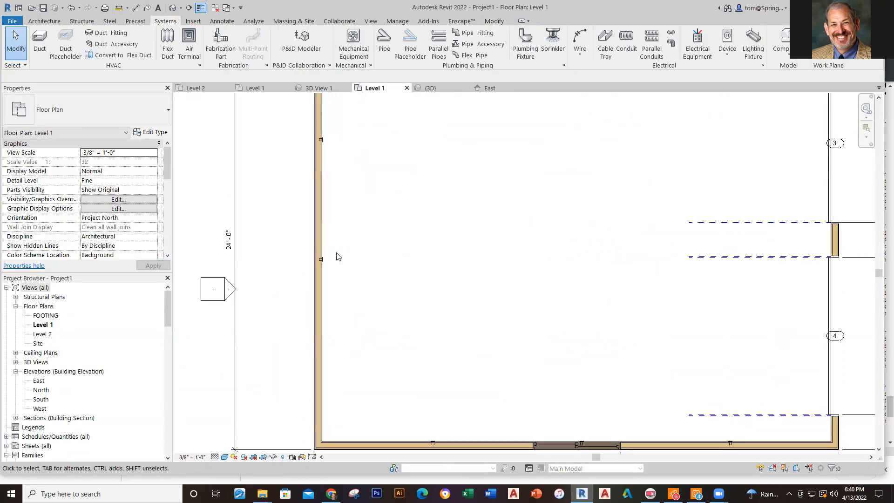
click(321, 260)
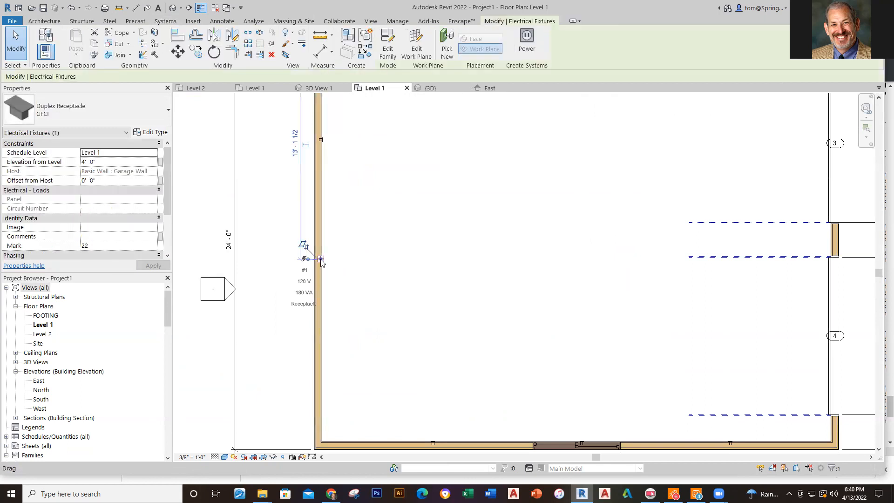
right_click(321, 261)
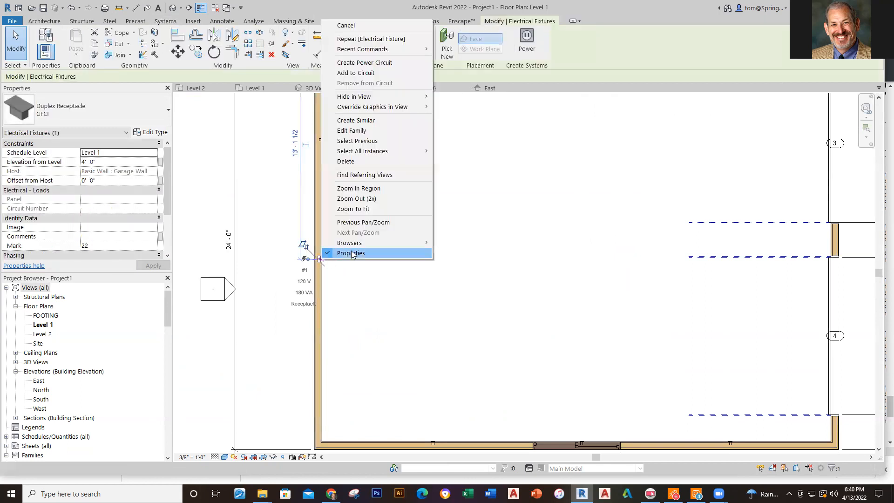
mouse_move(385, 157)
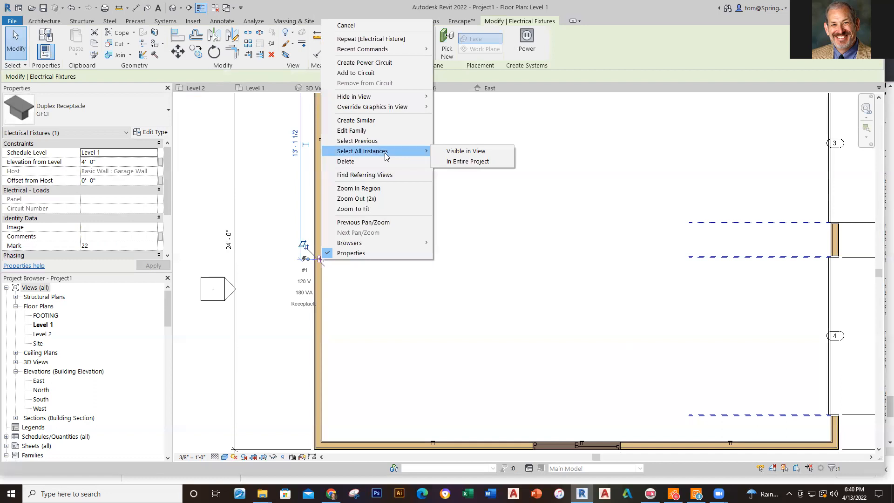
click(465, 151)
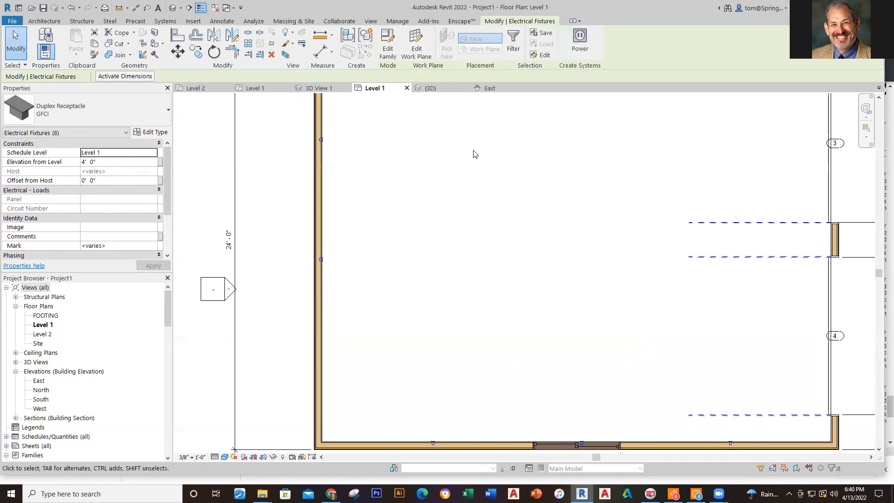
click(472, 154)
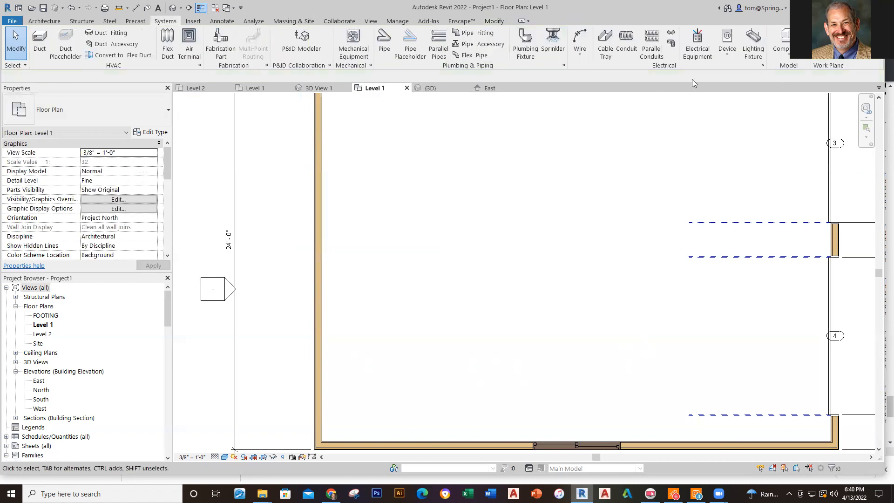
Place Outlet-Duplex Single fixtures: two on the north wall between doors 1 and 2, one on the east wall north of door 3
click(726, 53)
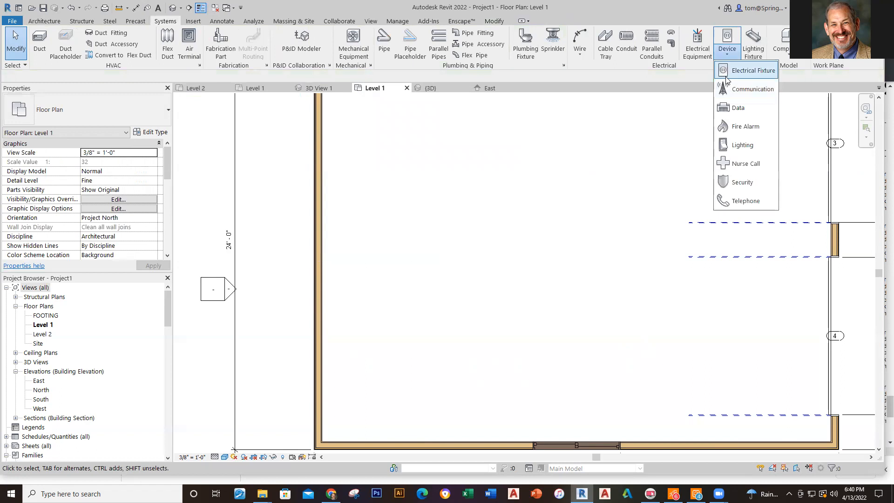
click(726, 77)
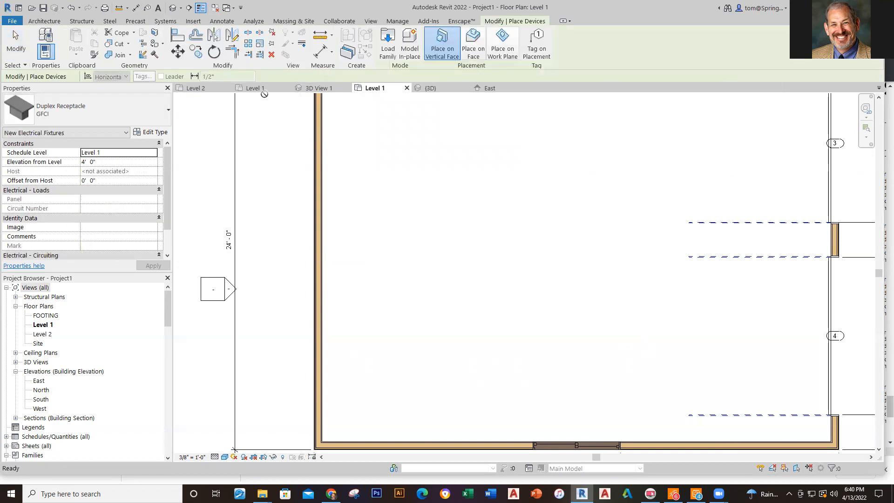
click(165, 120)
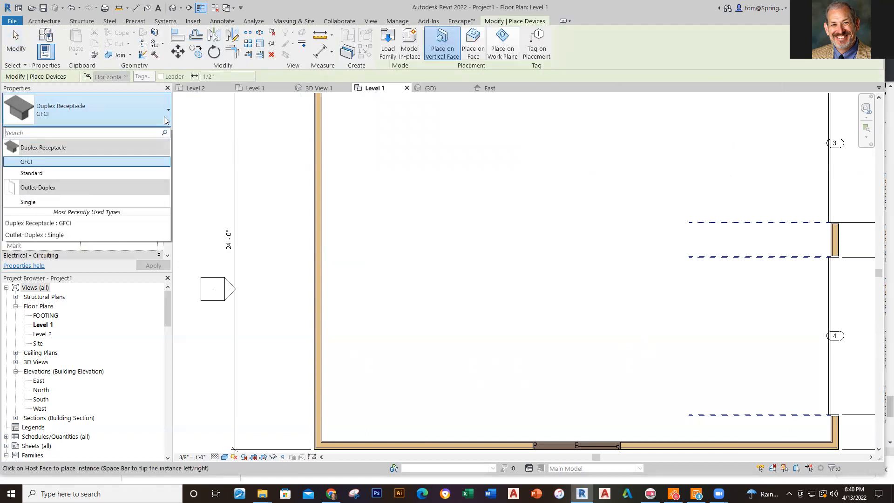
click(50, 205)
scroll(409, 202, down, 2)
middle_drag(408, 202, 479, 293)
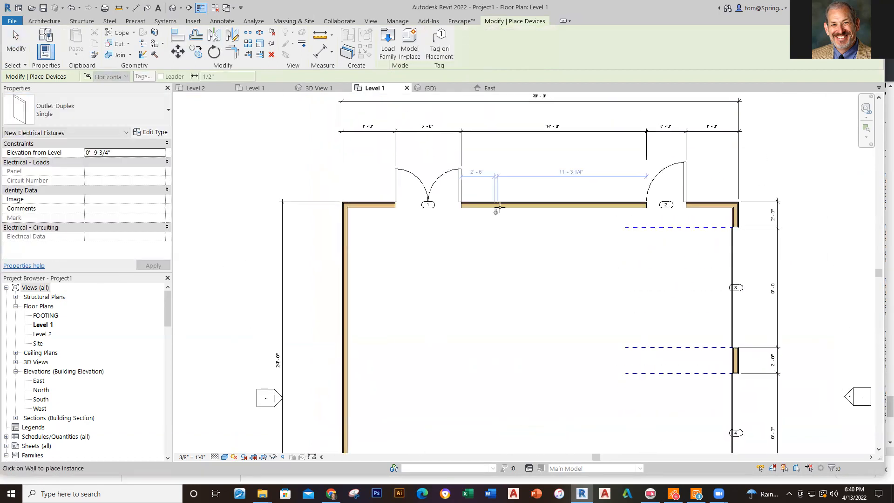
click(501, 209)
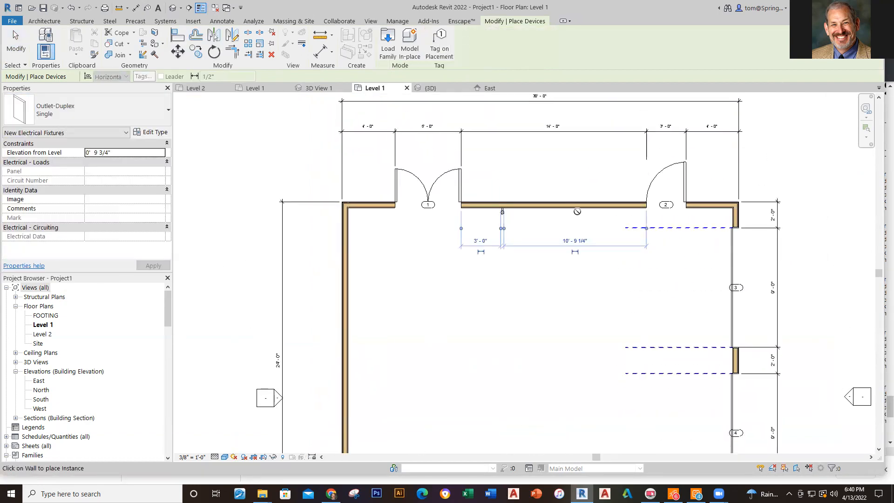
click(604, 210)
click(729, 217)
Place two single duplex outlets on the west wall, 6'-0" from the north wall and 8'-6" from the south wall
scroll(554, 303, down, 1)
click(370, 290)
scroll(443, 348, down, 3)
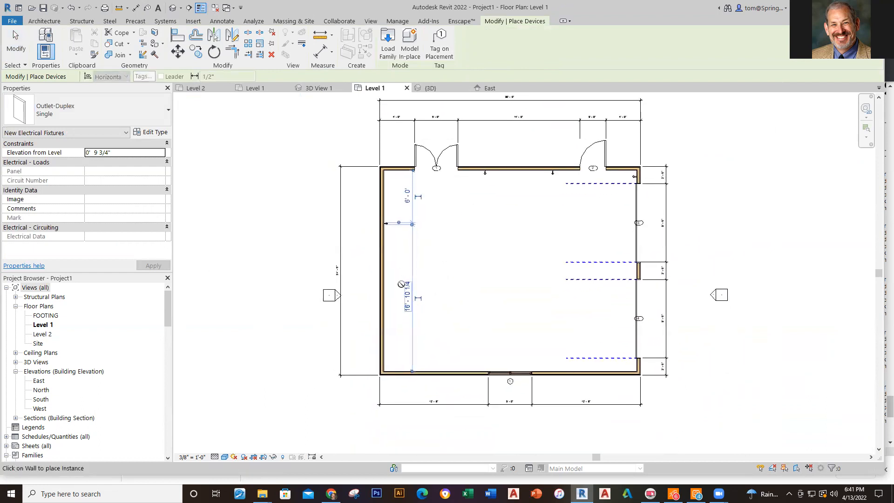
click(386, 295)
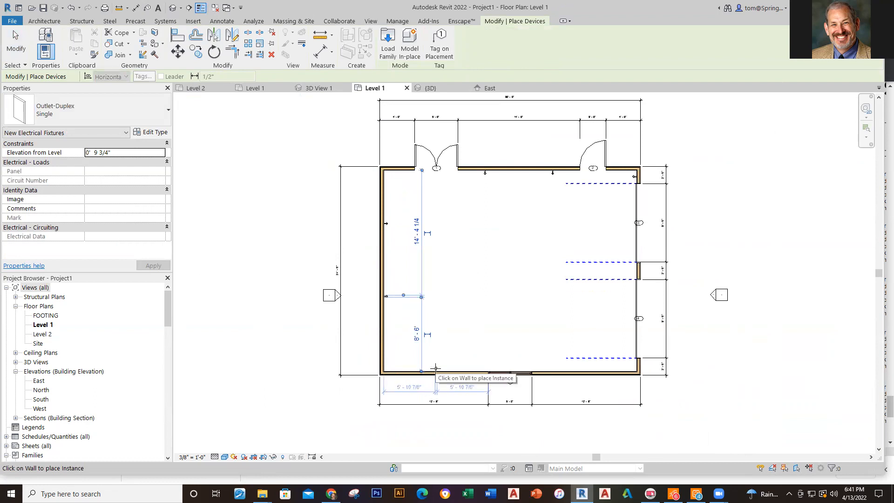
Place three single duplex outlets along the south wall: midway west of window 1, at the window's centre, and midway east of it
click(435, 368)
click(435, 368)
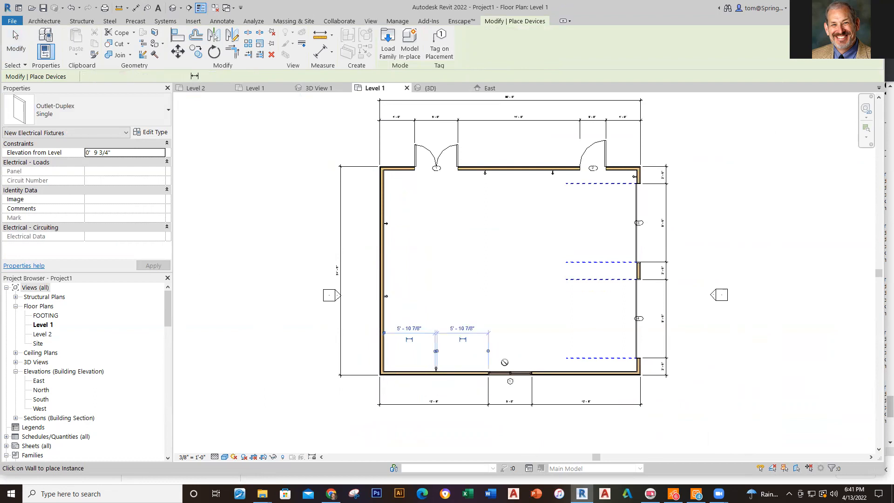
click(510, 368)
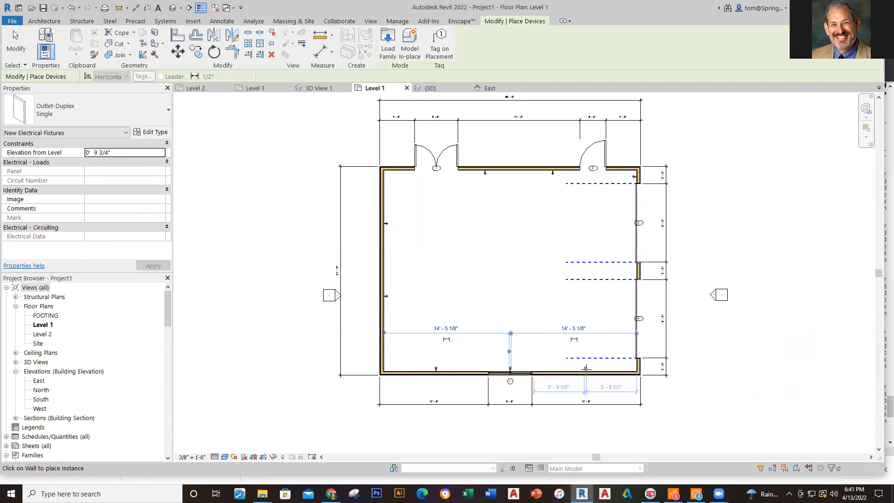
click(586, 369)
key(Escape)
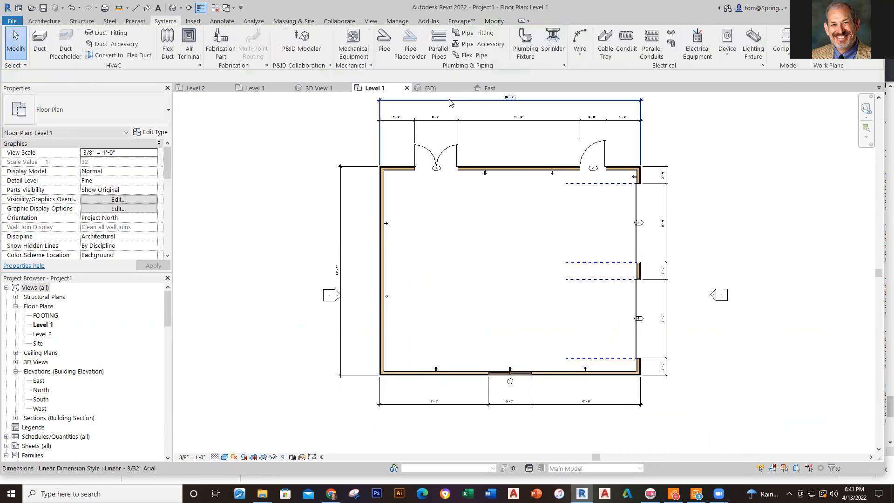
Examine the new outlets on the garage's interior walls in the {3D} view
click(427, 88)
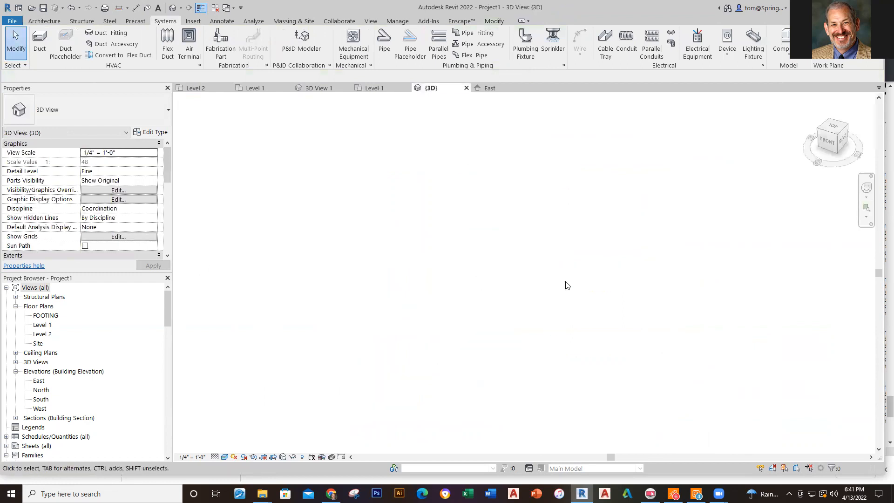
scroll(468, 284, up, 5)
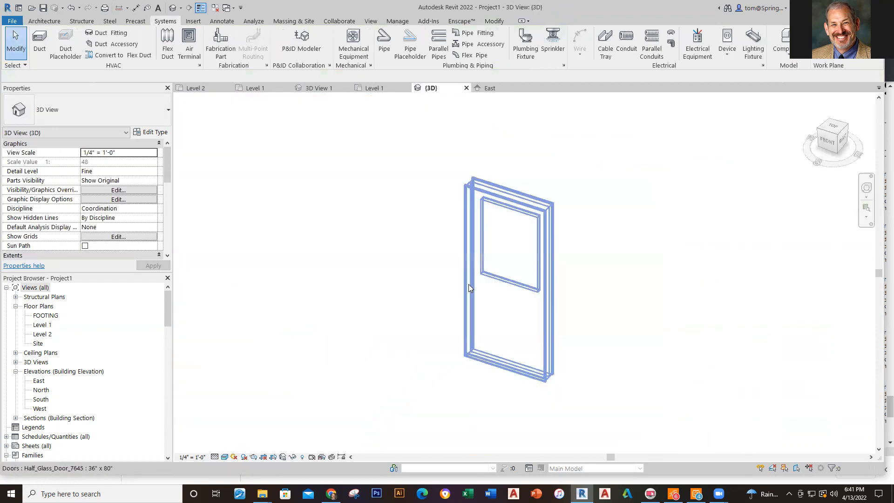
scroll(431, 295, up, 4)
scroll(418, 296, down, 5)
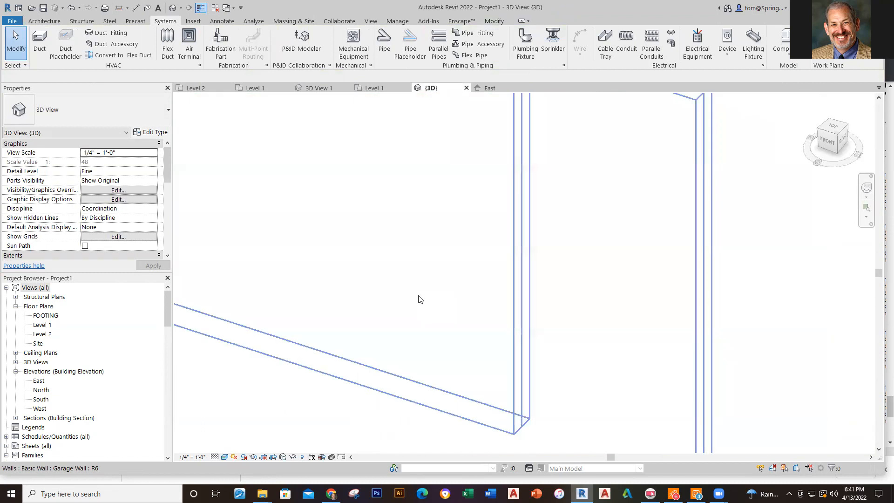
scroll(451, 300, down, 4)
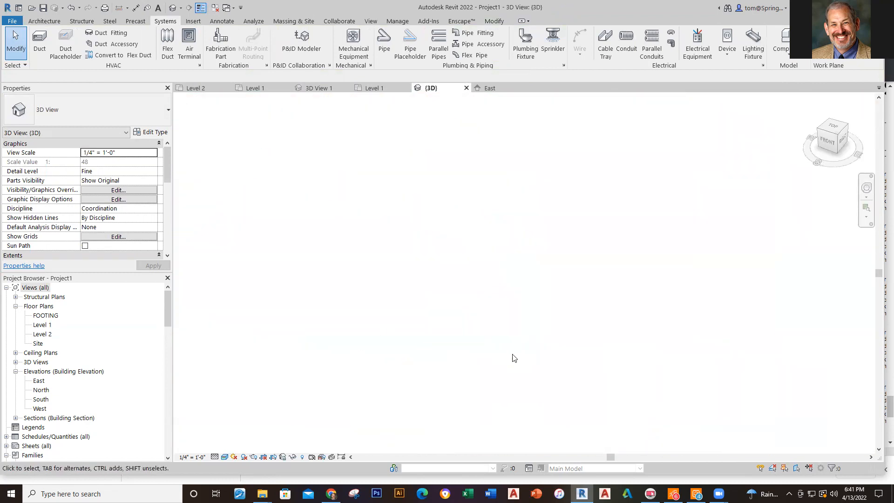
scroll(556, 372, up, 1)
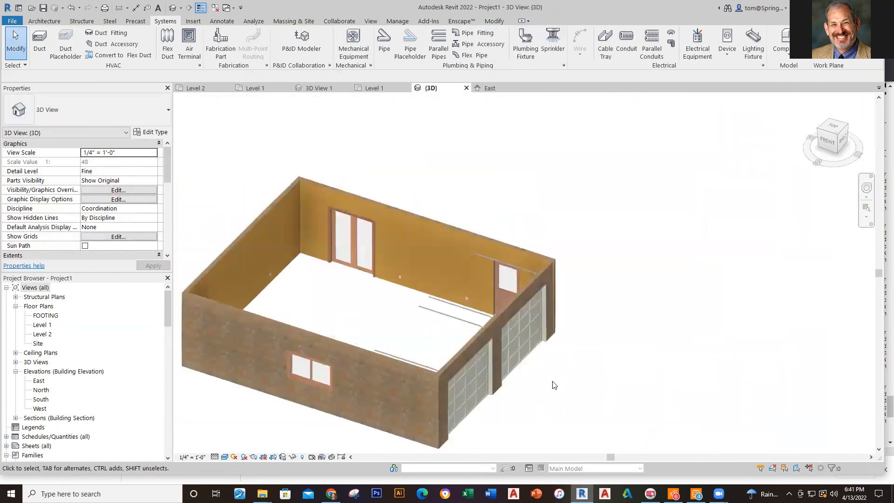
scroll(554, 384, up, 1)
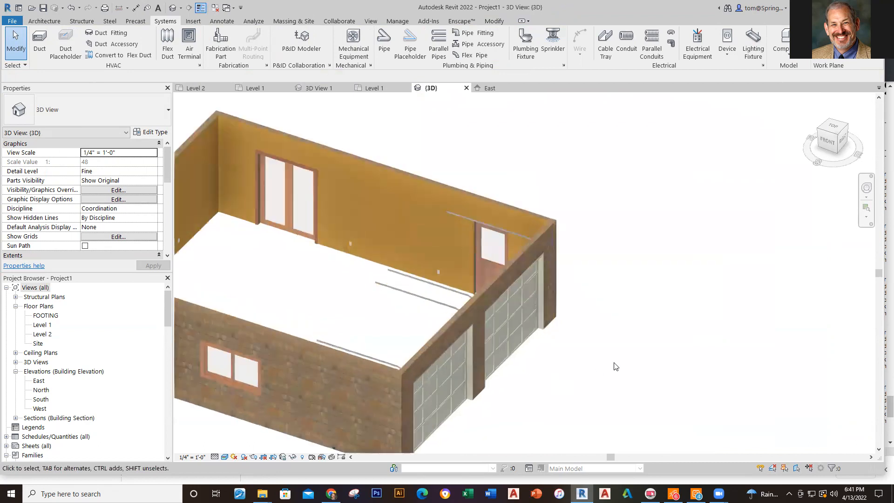
shift+middle_drag(624, 361, 584, 341)
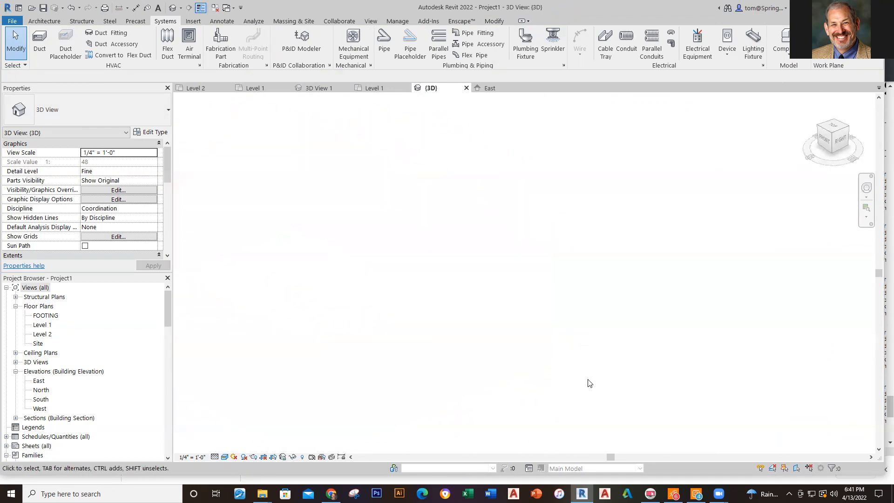
Save the Level 1 project to the Desktop as a project file named "Custom Garage -" followed by the owner's surname and 2
click(371, 88)
click(14, 22)
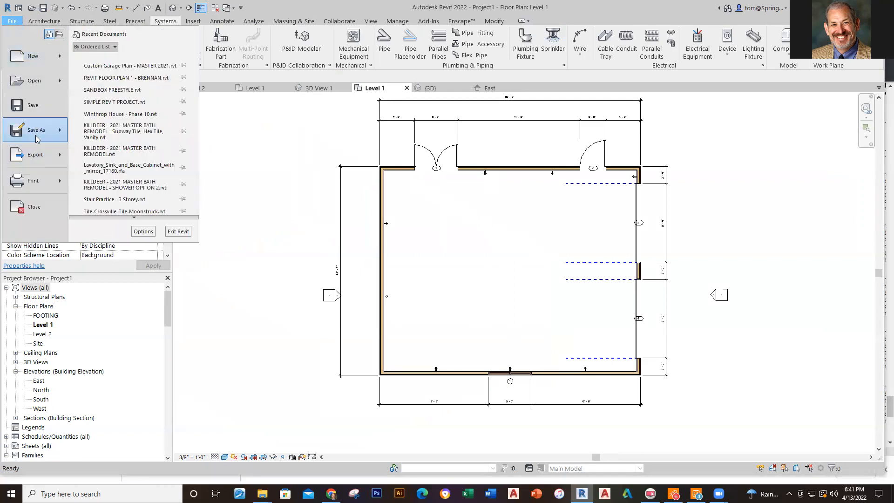
mouse_move(39, 138)
click(141, 101)
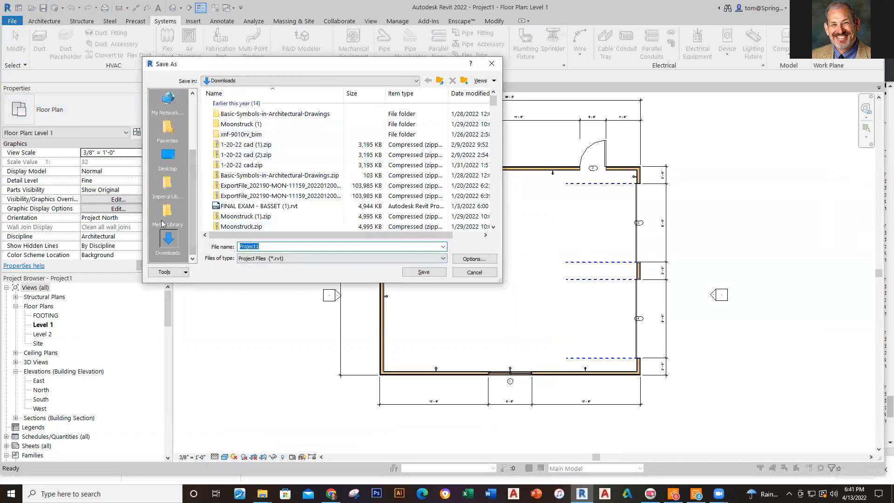
click(168, 156)
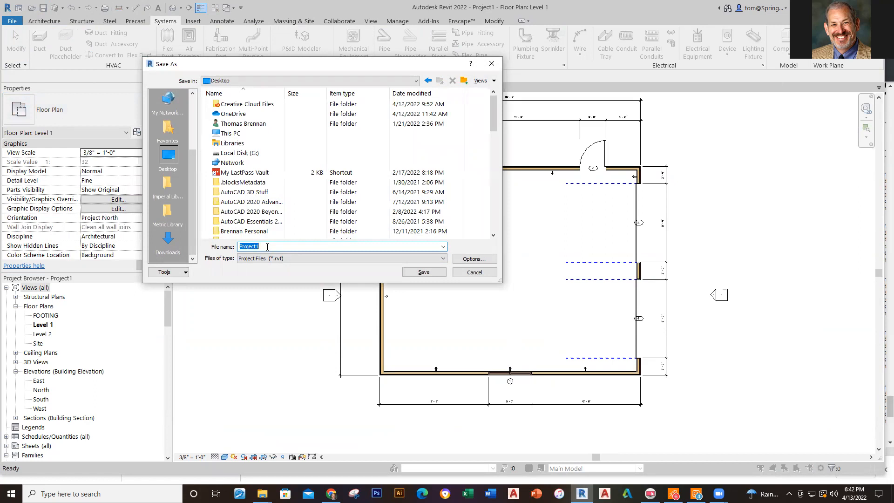
text(Custom)
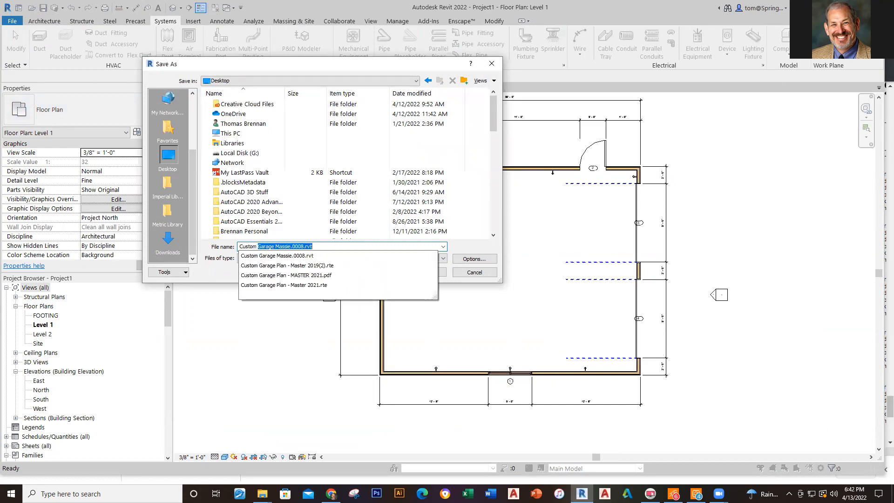
text( Garage - Brennan 2)
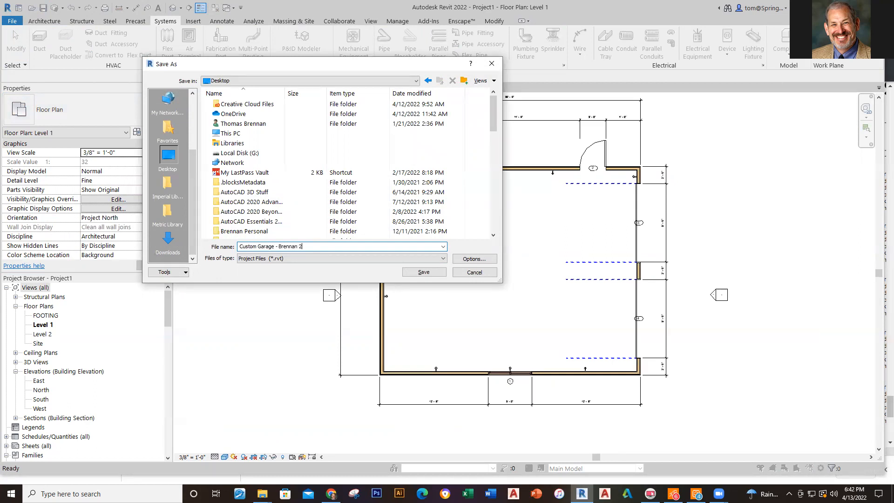
key(Return)
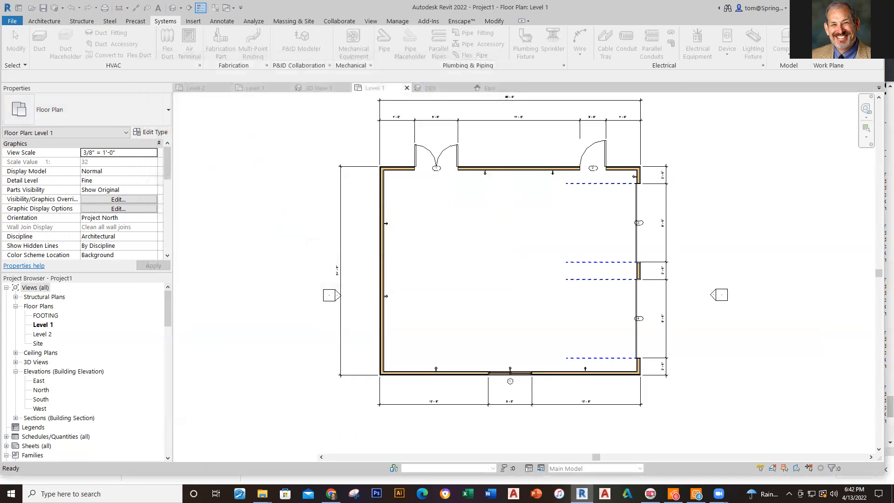
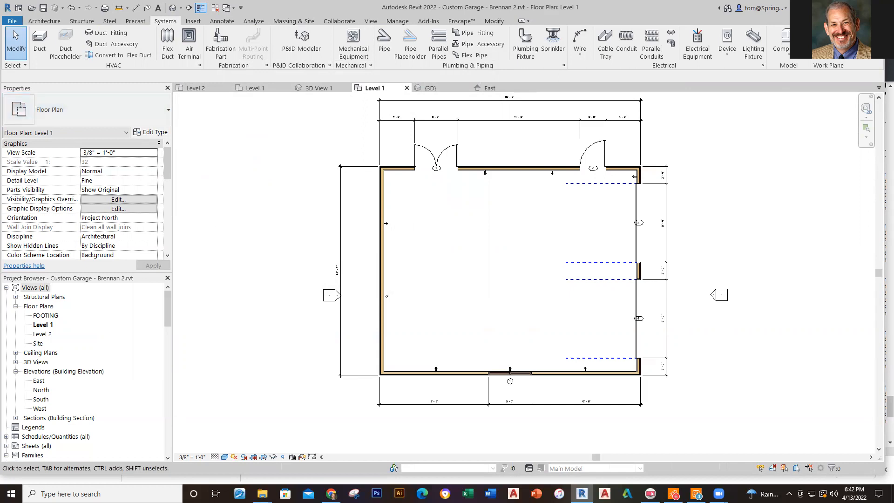
Check the floor's type and level in the master project's 3D View 1, dismissing the save reminder
click(321, 89)
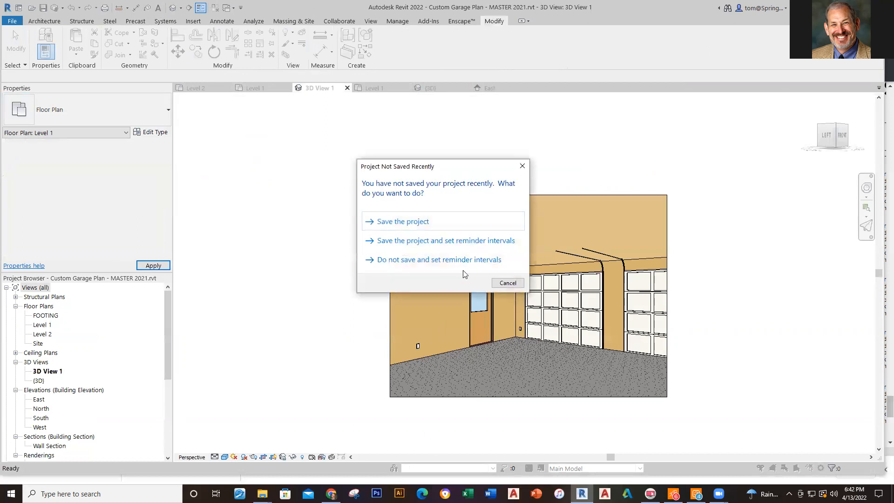
click(521, 166)
click(519, 359)
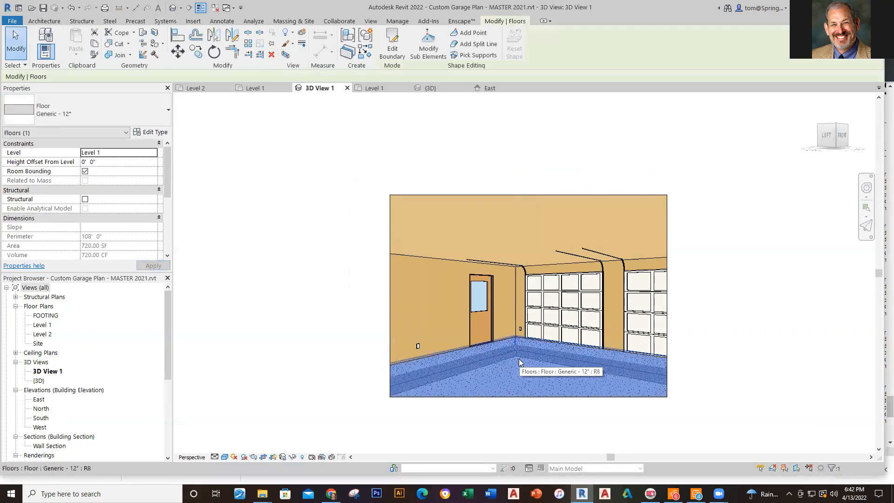
Create a rectangular Generic - 12" floor on Level 1, 30'-0" by 24'-0", along the outer corners of the garage walls
click(378, 88)
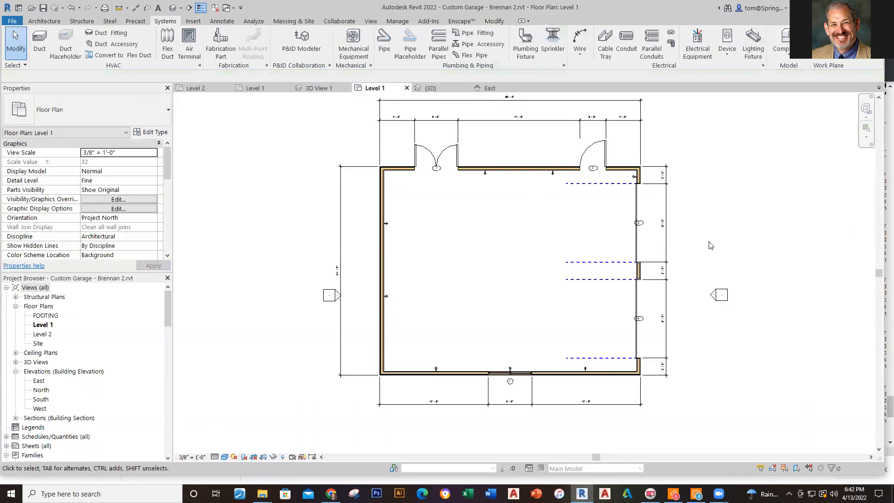
middle_click(710, 244)
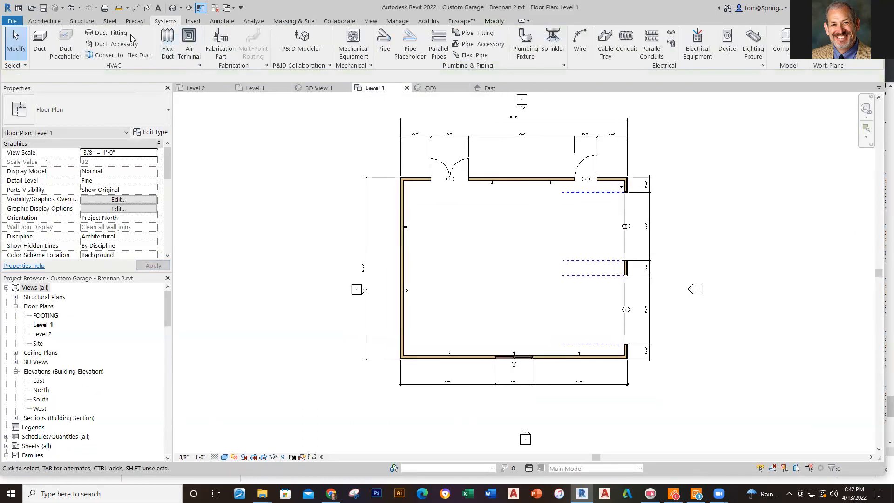
click(43, 21)
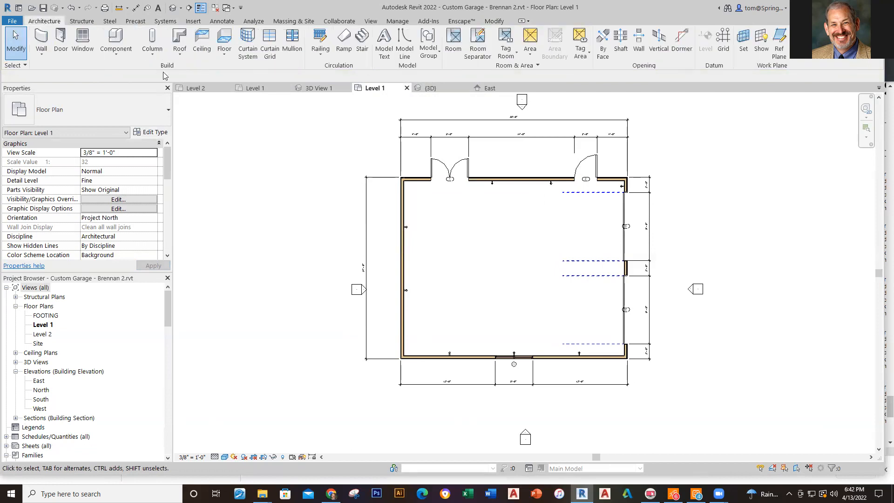
click(220, 56)
click(238, 69)
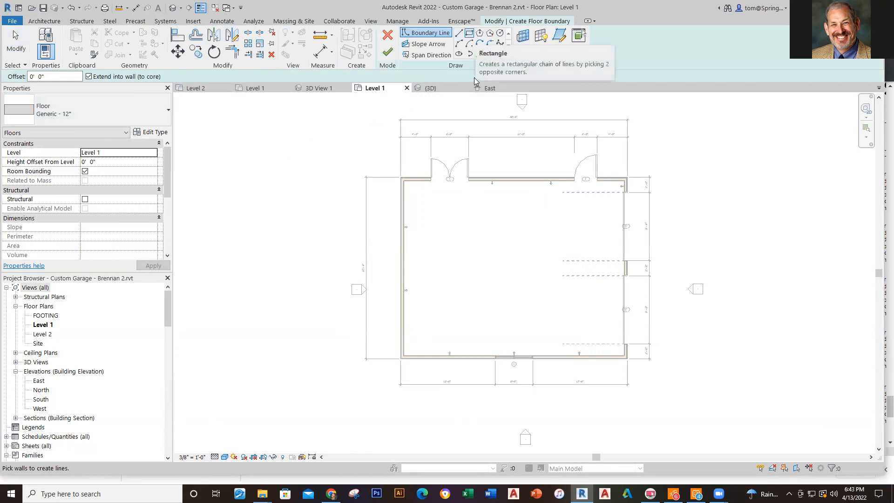
click(469, 33)
click(402, 178)
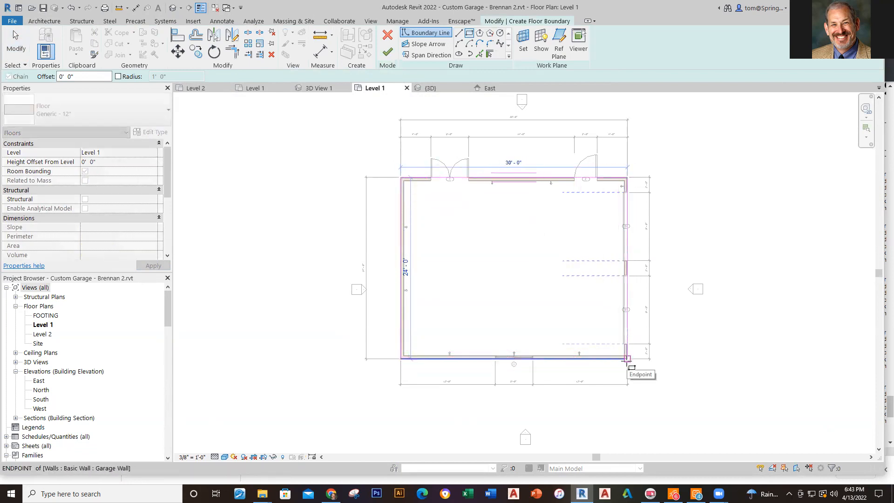
scroll(627, 359, up, 10)
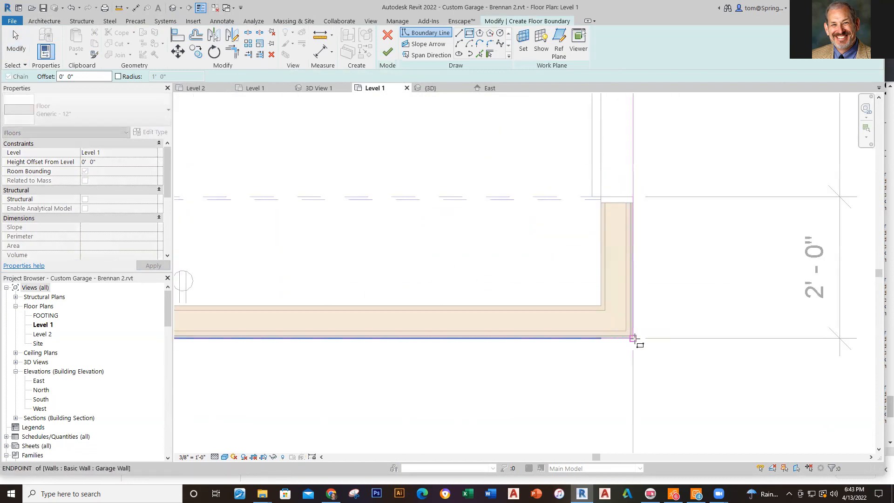
click(633, 339)
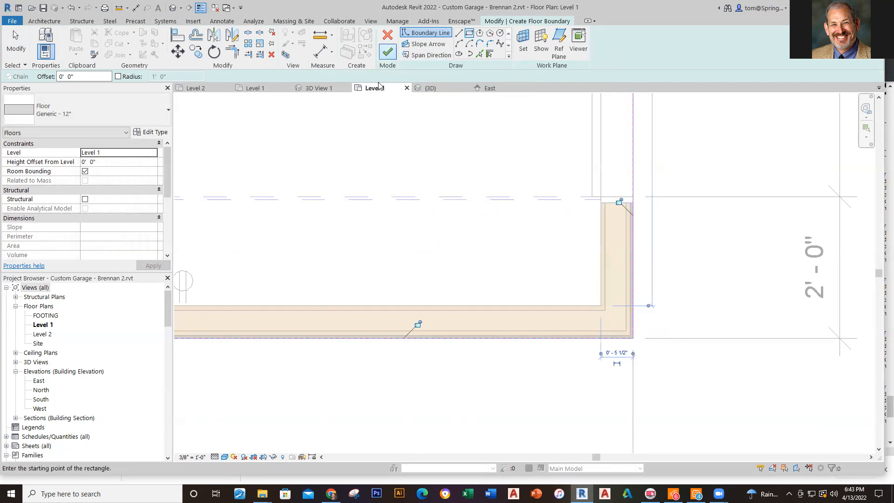
click(388, 52)
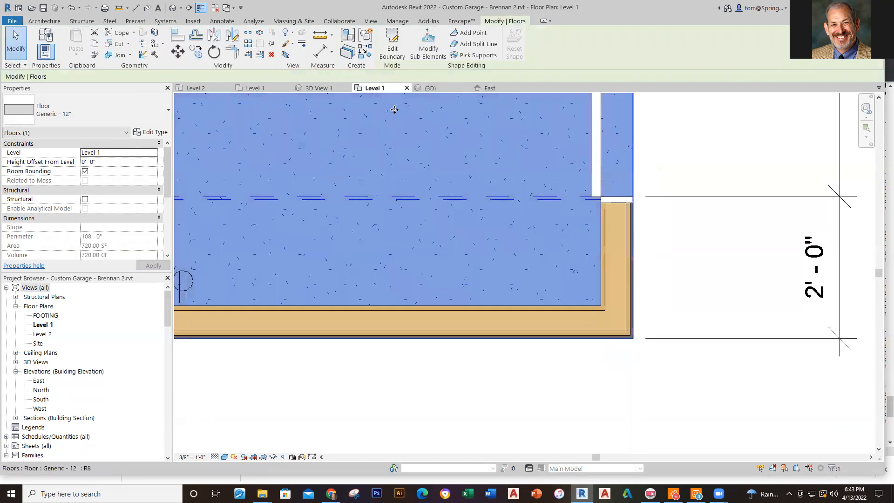
Examine the new Level 1 floor under the garage walls in the project's {3D} view
click(430, 87)
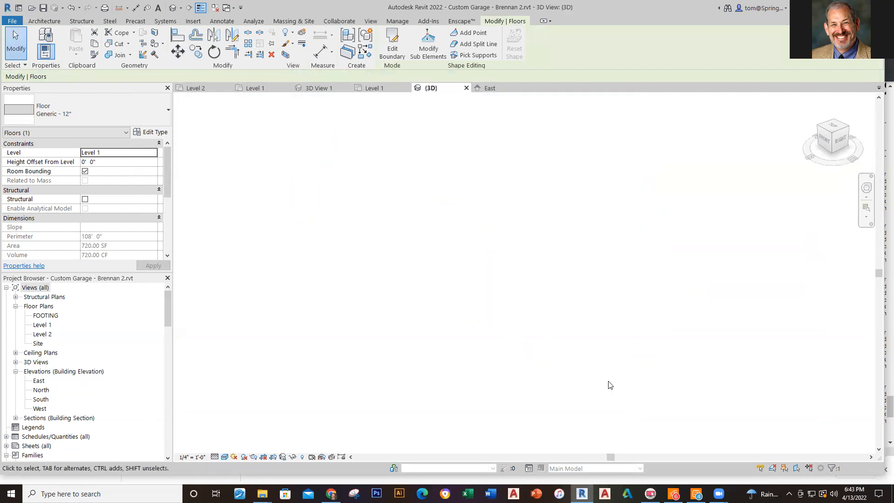
click(548, 433)
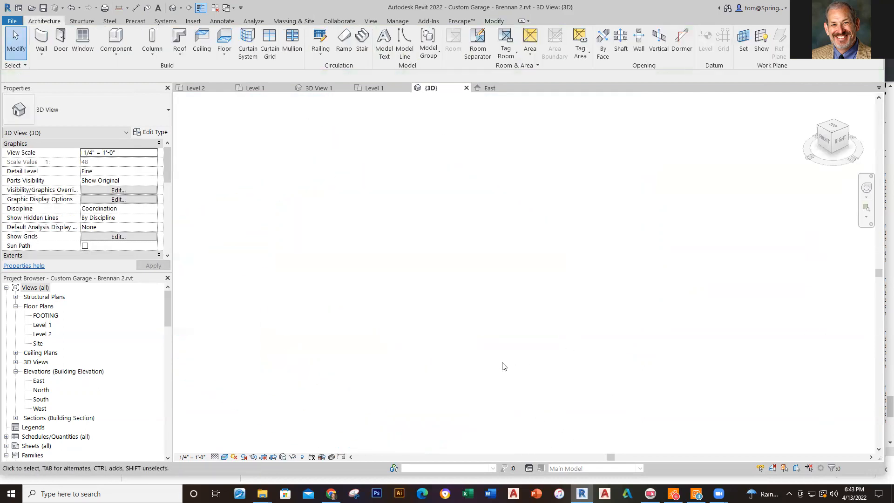
mouse_move(484, 363)
shift+middle_down()
mouse_move(488, 299)
mouse_move(479, 259)
mouse_move(492, 335)
mouse_move(480, 374)
shift+middle_up()
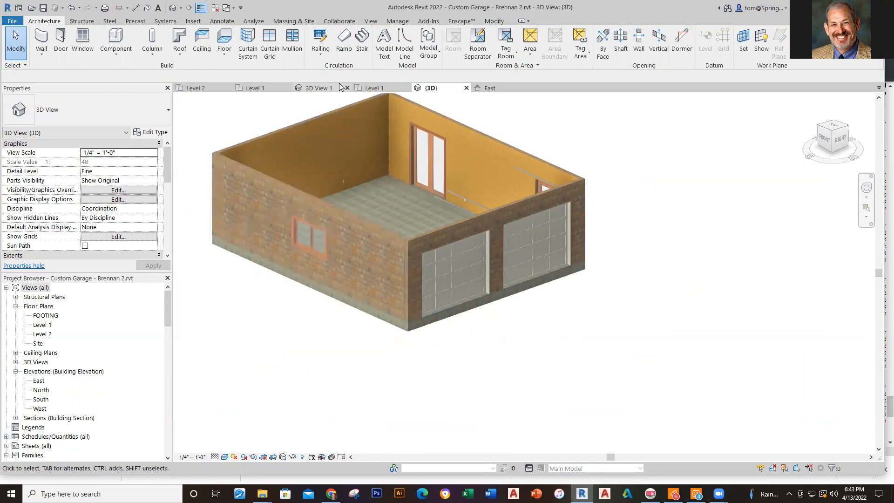
Set the master project's {3D} view to Consistent Colors and examine the thickened slab edge from below and outside
click(316, 94)
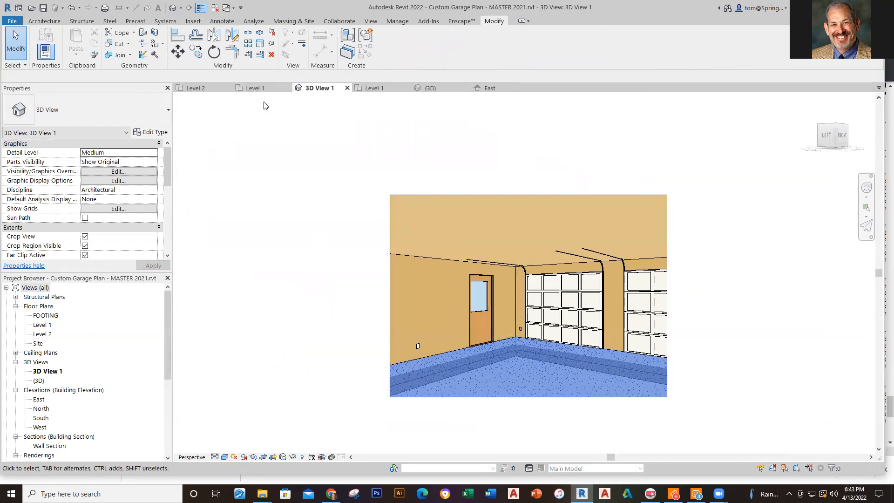
click(174, 9)
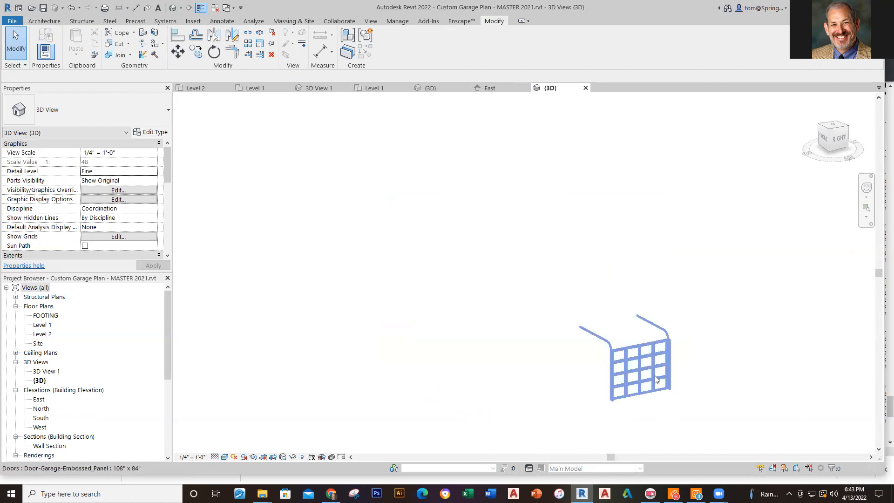
shift+middle_drag(688, 432, 578, 254)
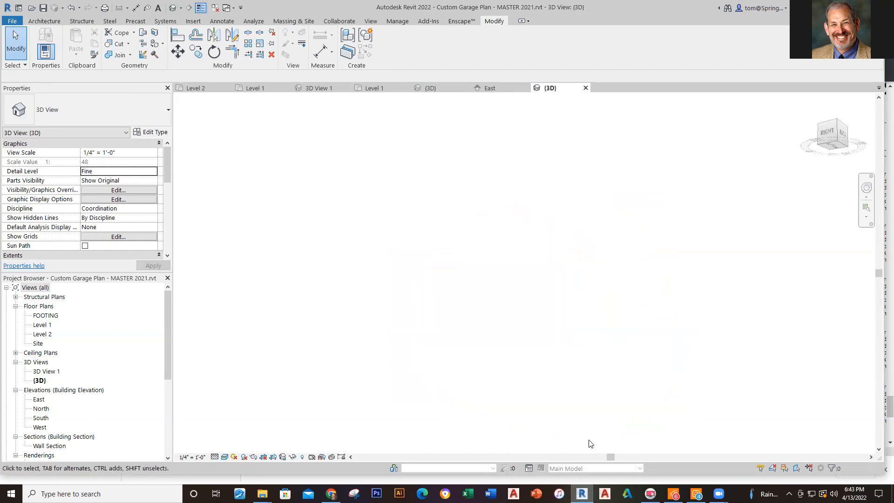
scroll(590, 442, up, 3)
click(224, 456)
click(245, 440)
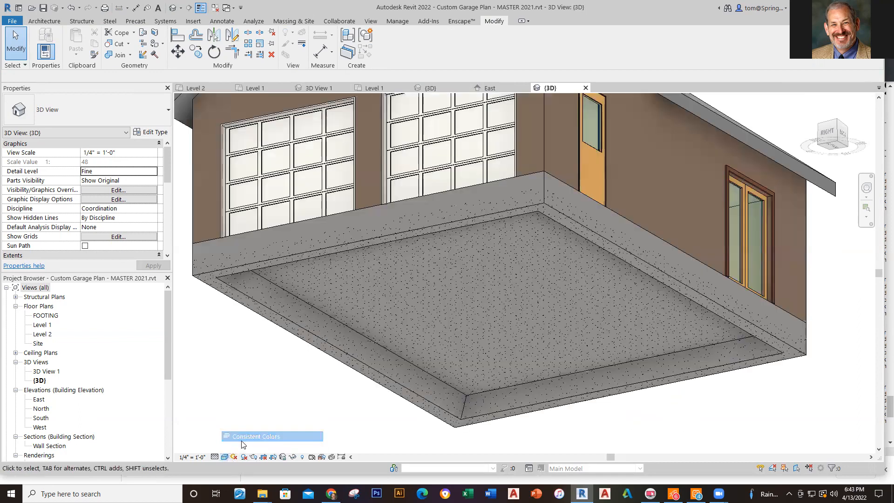
mouse_move(608, 422)
shift+middle_down()
mouse_move(590, 418)
mouse_move(590, 390)
mouse_move(648, 438)
mouse_move(623, 424)
shift+middle_up()
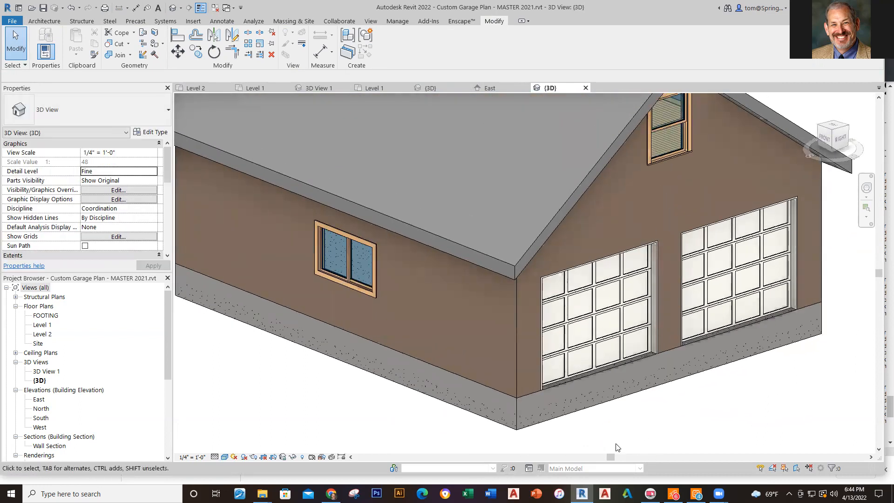
Place Thickened 24" x 12" slab edges along the custom garage floor's bottom edges on the garage-door and window sides
click(429, 88)
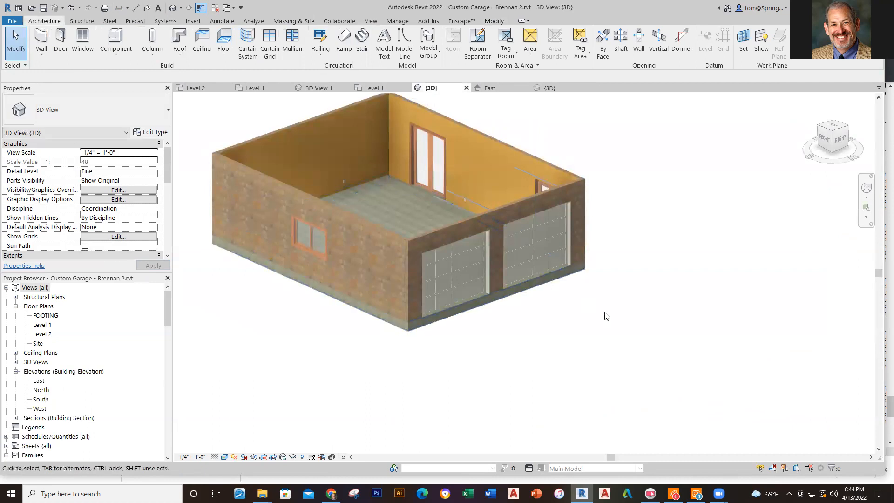
middle_drag(609, 317, 692, 369)
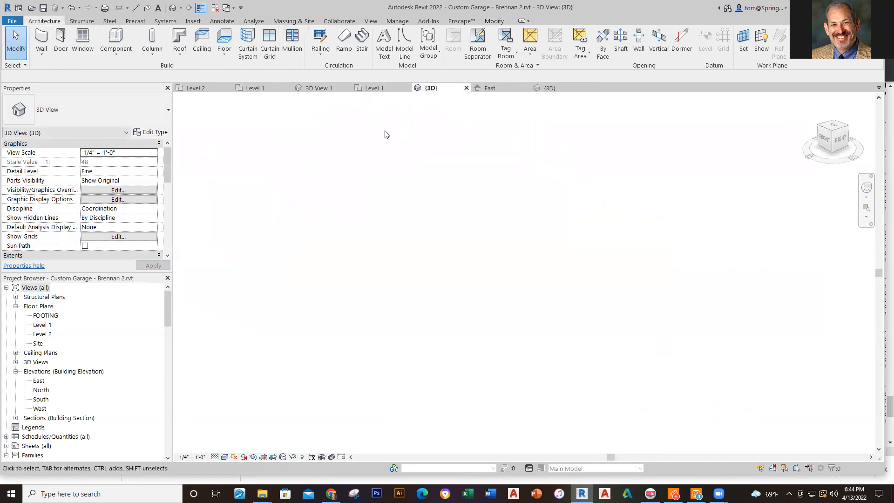
click(87, 22)
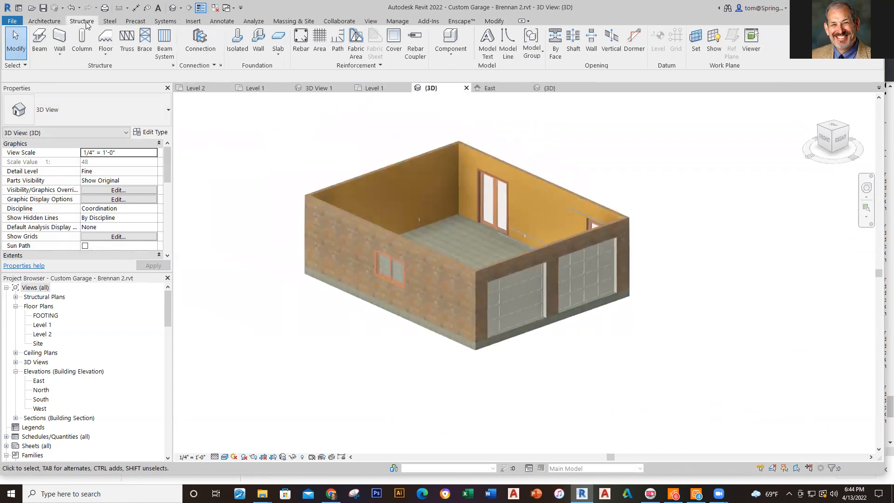
click(279, 55)
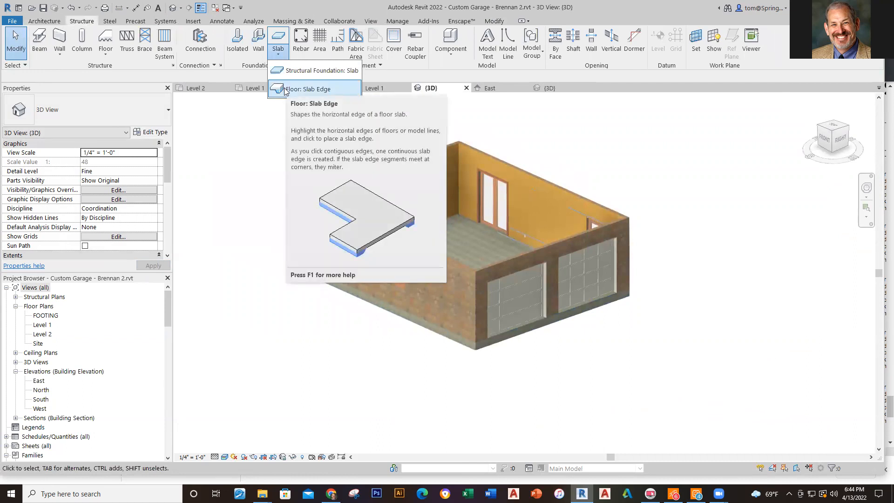
click(307, 89)
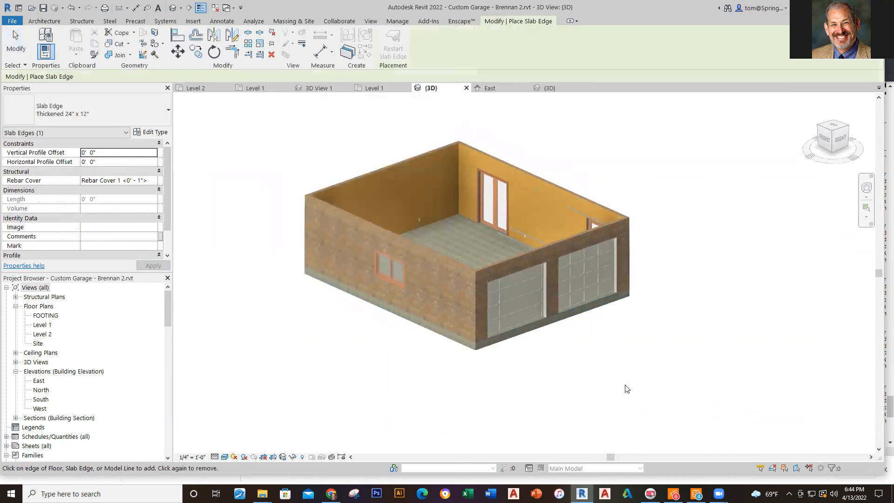
click(534, 335)
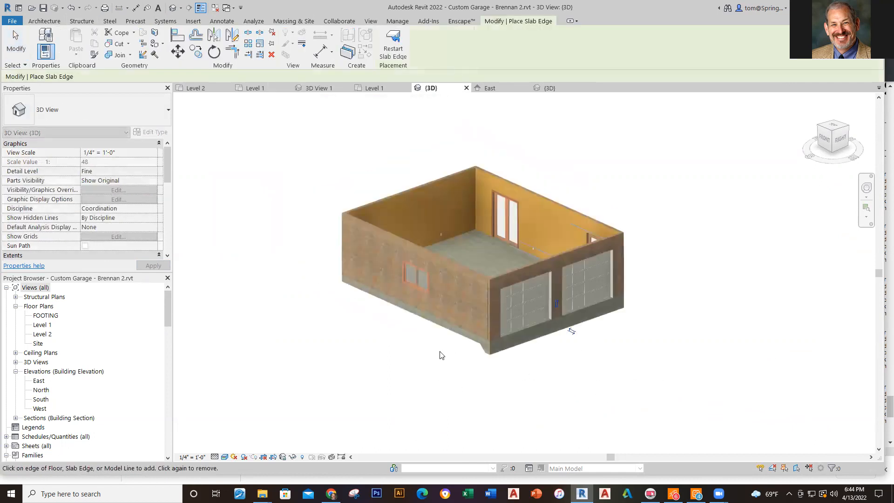
click(461, 334)
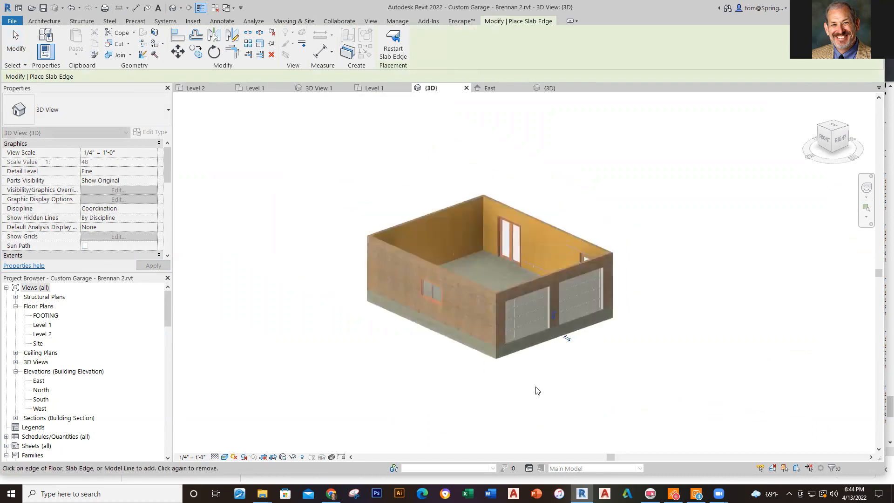
Continue the Thickened 24" x 12" slab edge along the floor's remaining bottom edges at the back of the garage, and end placement
shift+middle_drag(496, 392, 681, 407)
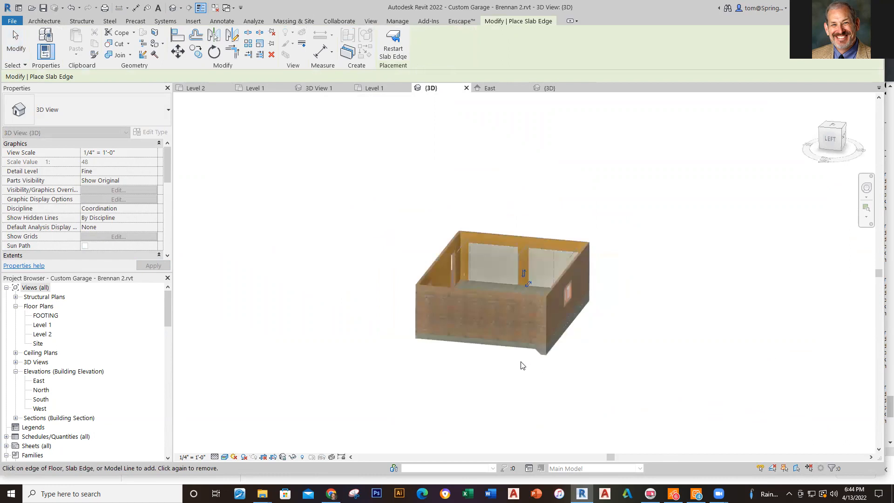
scroll(516, 363, up, 3)
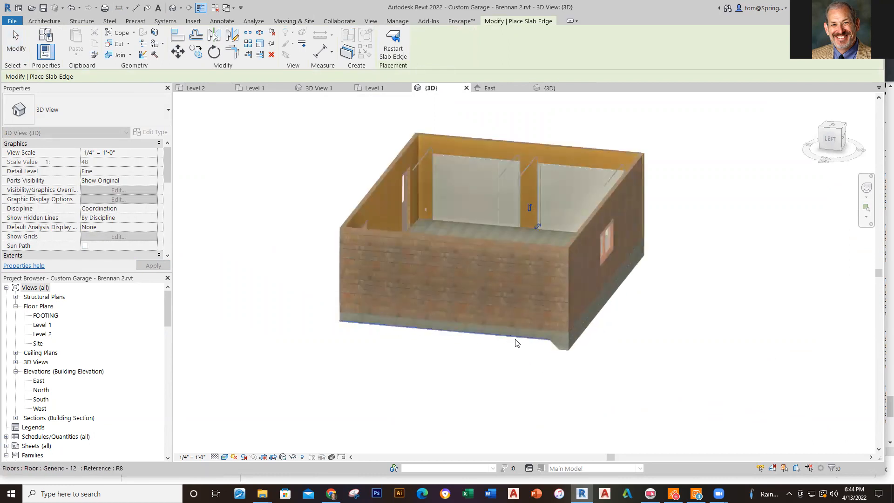
scroll(516, 347, down, 2)
shift+middle_drag(541, 394, 602, 393)
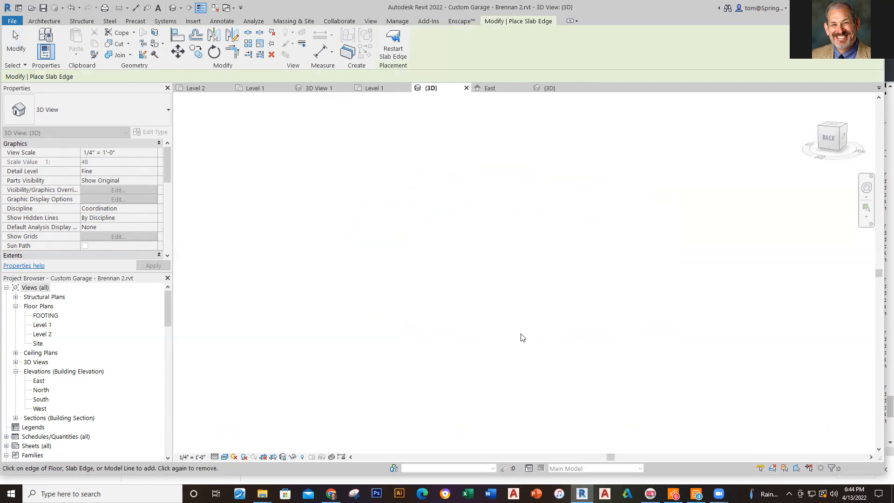
key(Escape)
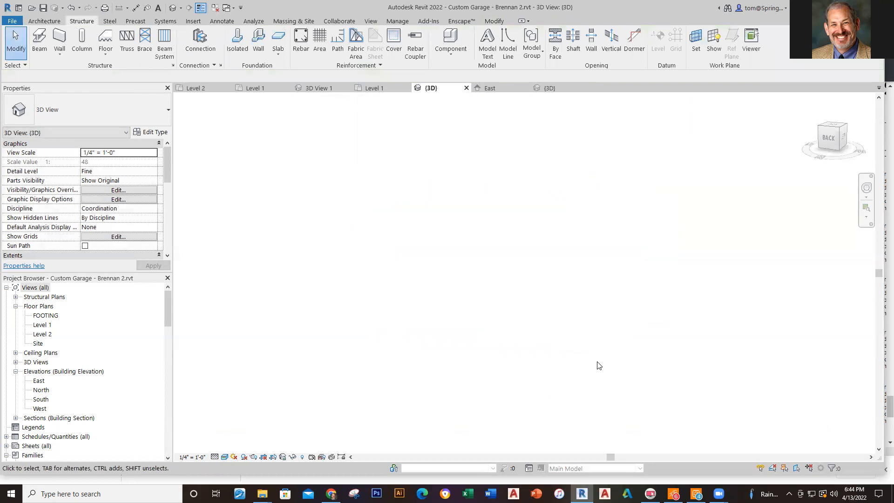
shift+middle_drag(591, 372, 635, 368)
shift+middle_drag(543, 355, 652, 421)
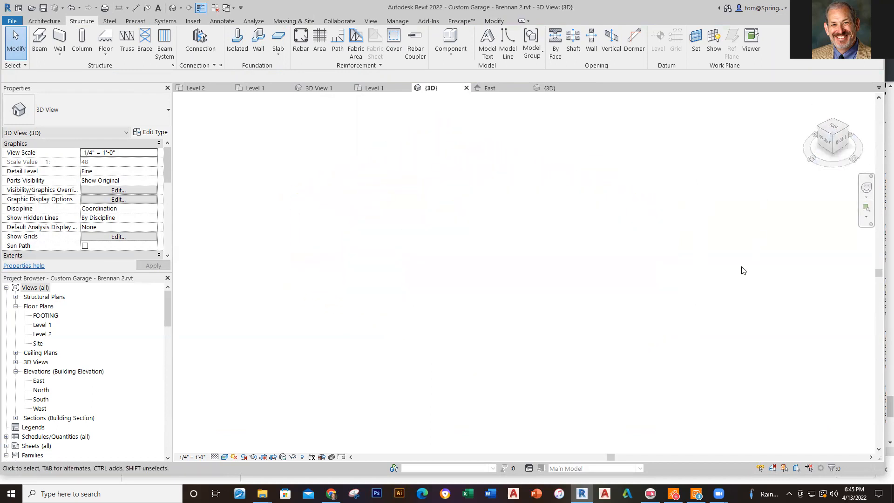
Save the garage project and set its {3D} view to the Shaded visual style
click(46, 10)
click(225, 459)
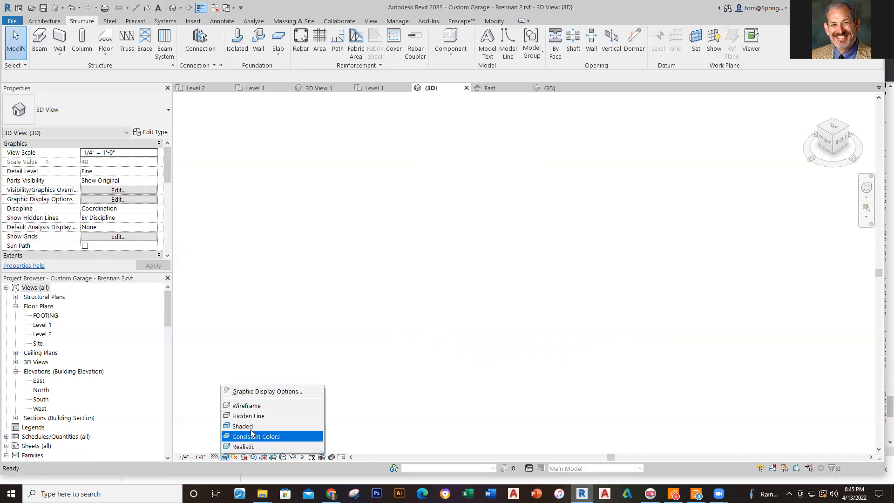
click(250, 430)
scroll(672, 348, up, 2)
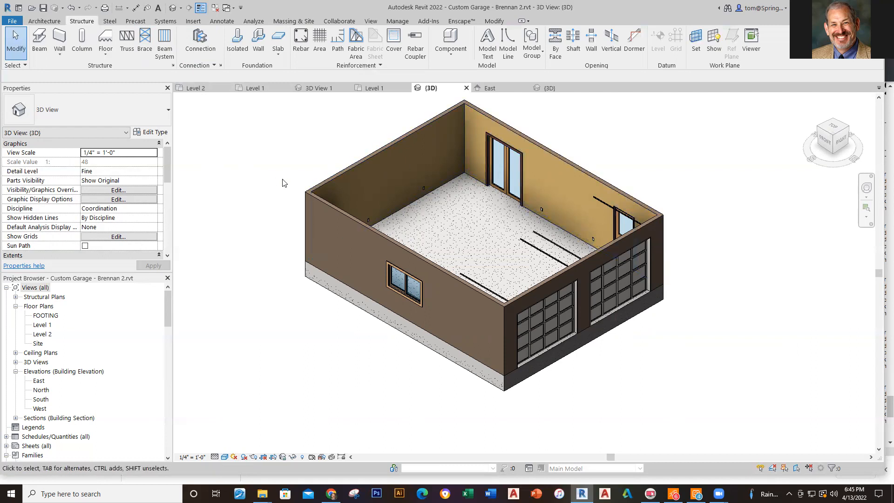
Check the upper floor in the master project's 3D View 1, and return to the custom garage's full Level 1 plan
click(317, 88)
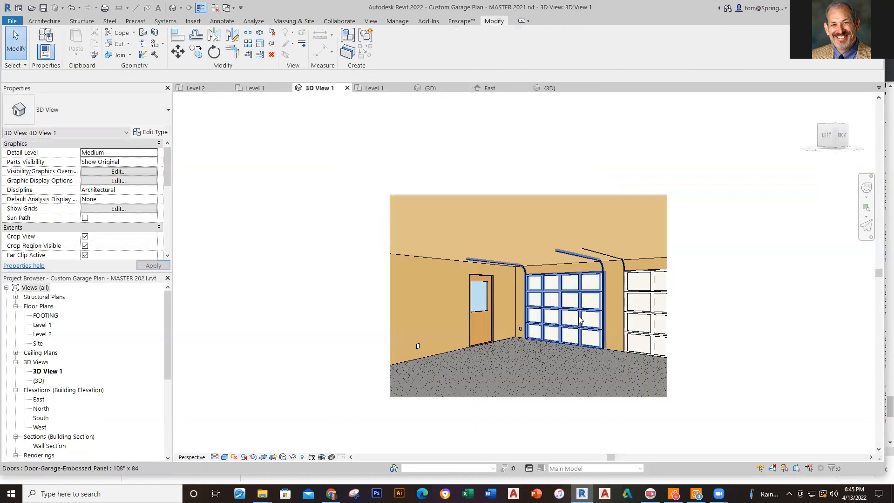
click(540, 218)
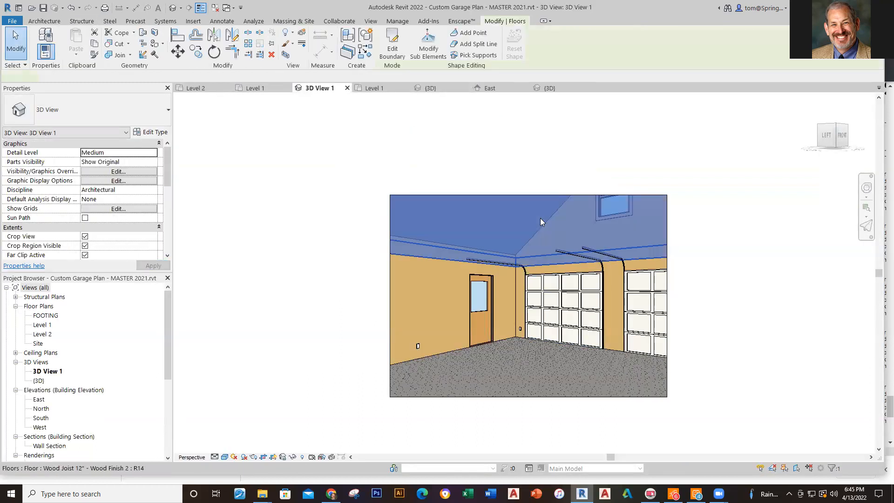
click(315, 253)
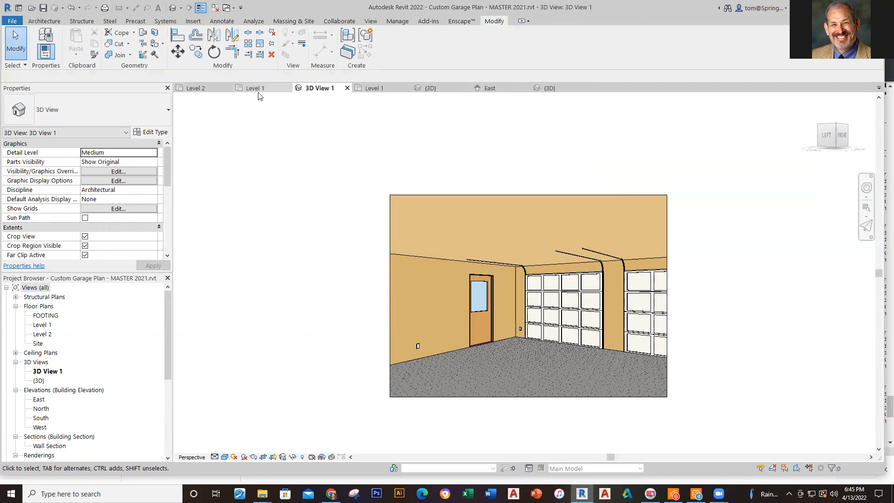
click(381, 91)
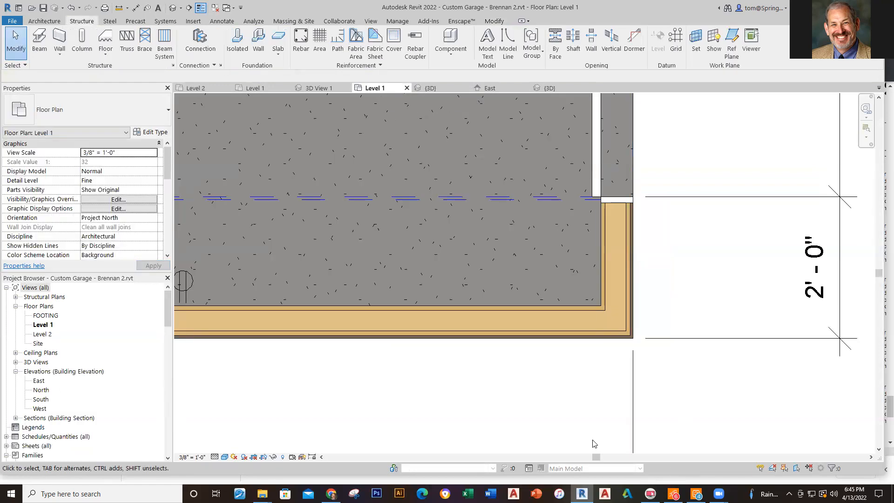
scroll(587, 379, down, 3)
scroll(580, 395, down, 5)
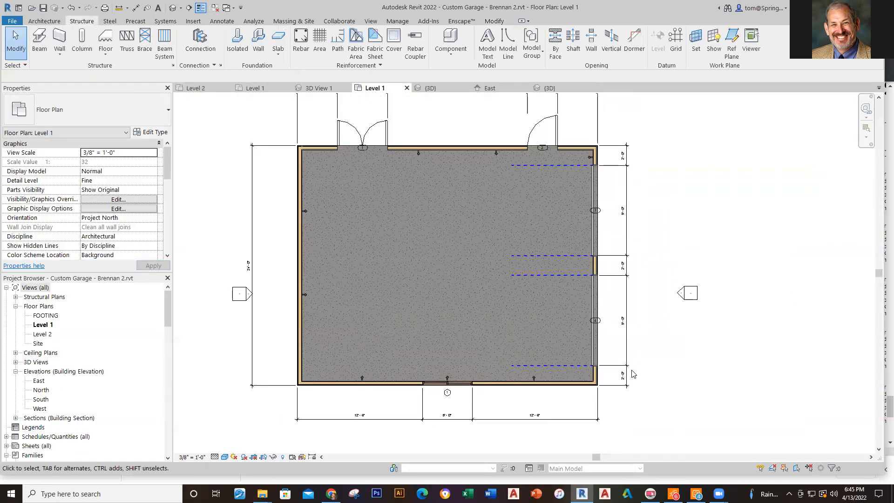
Compare both projects' 3D views, check the master roof's type, base level and slope, and return to the custom garage's Level 1 plan
click(312, 89)
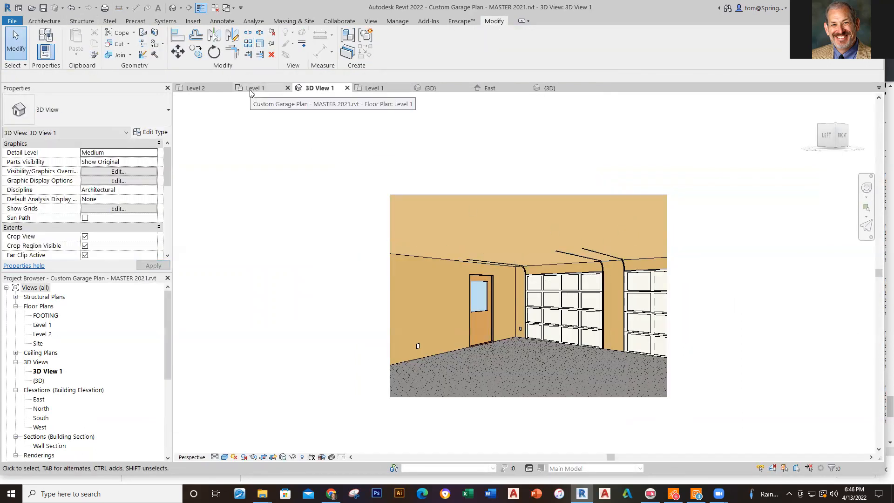
click(543, 89)
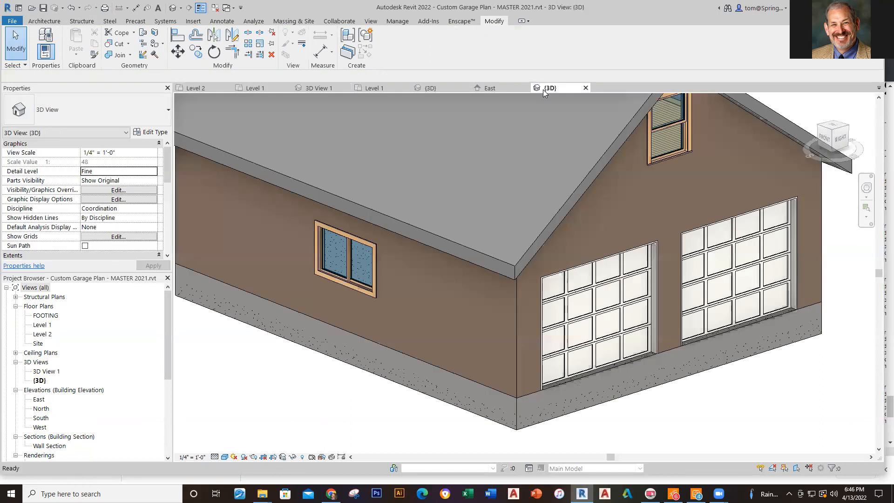
click(439, 88)
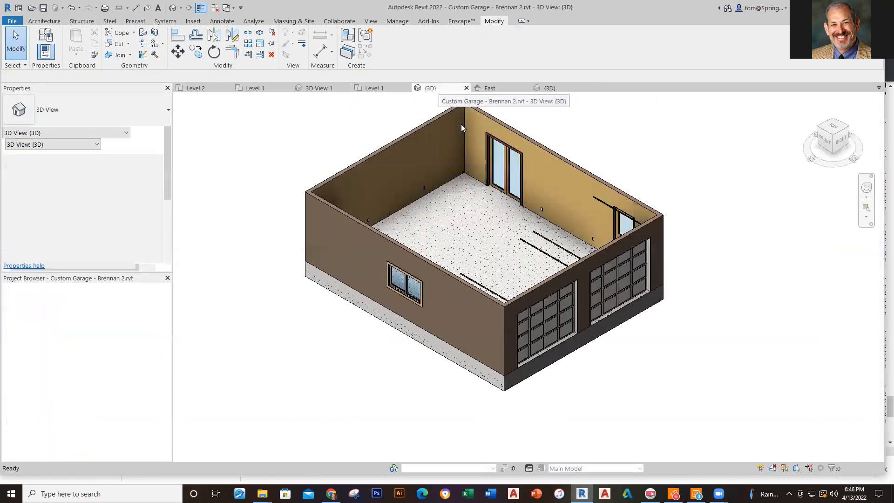
click(548, 88)
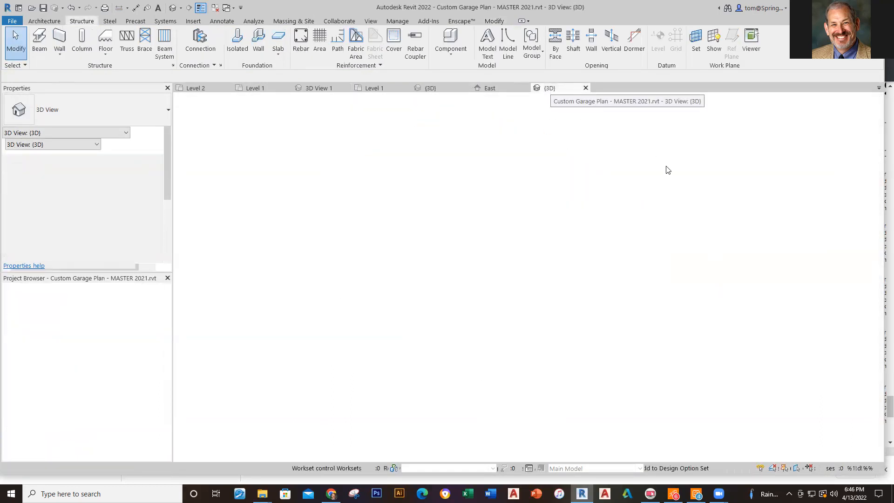
click(786, 129)
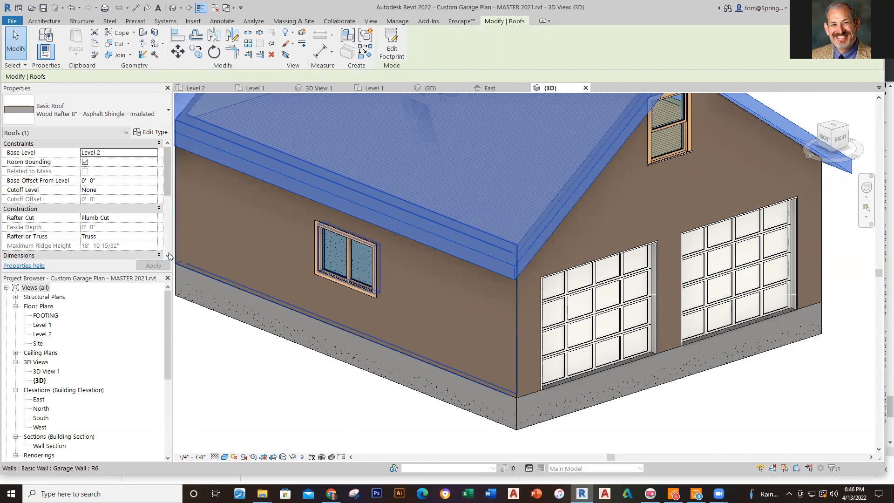
scroll(170, 200, down, 3)
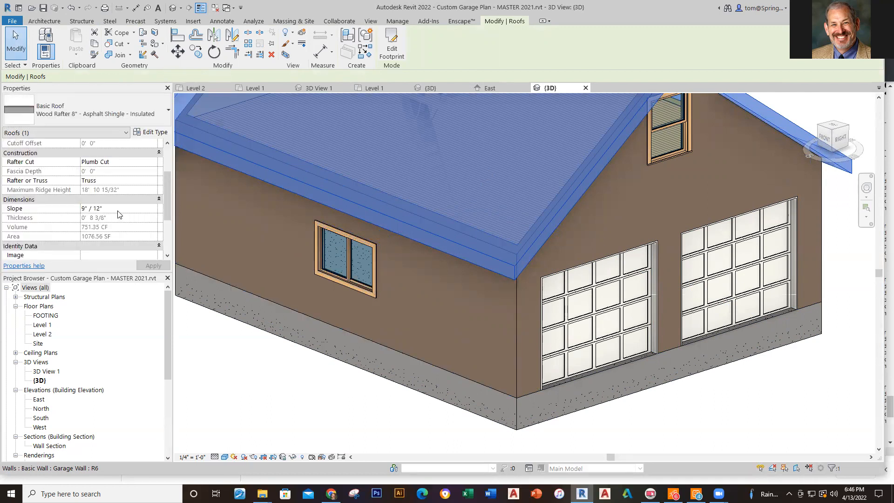
click(246, 426)
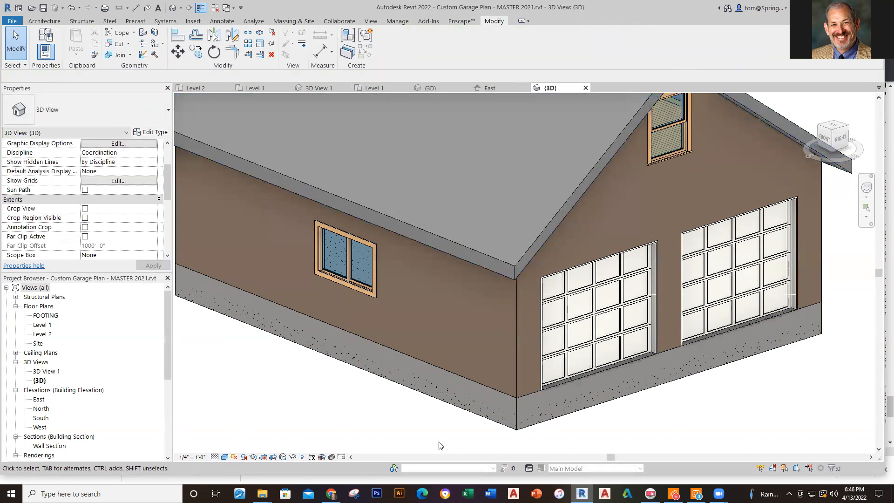
click(374, 88)
scroll(717, 289, down, 1)
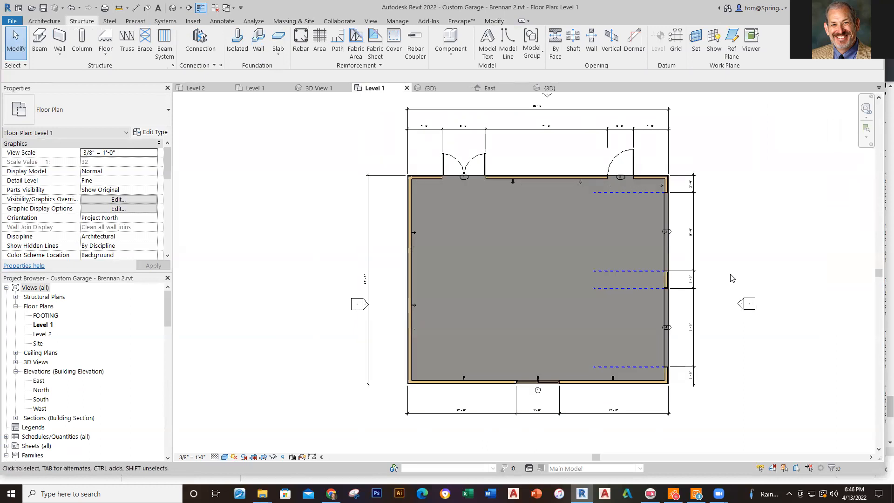
Set the custom garage's Level 1 plan to the Hidden Line visual style
scroll(658, 255, down, 1)
scroll(679, 378, down, 1)
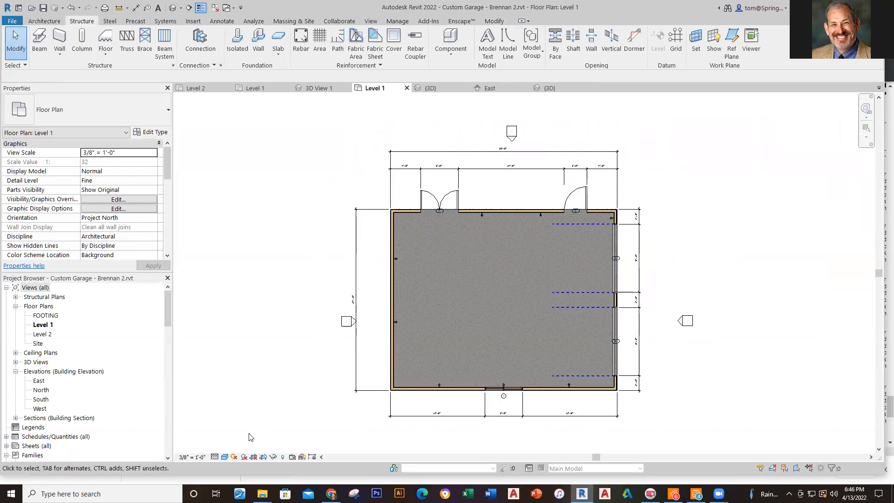
click(228, 458)
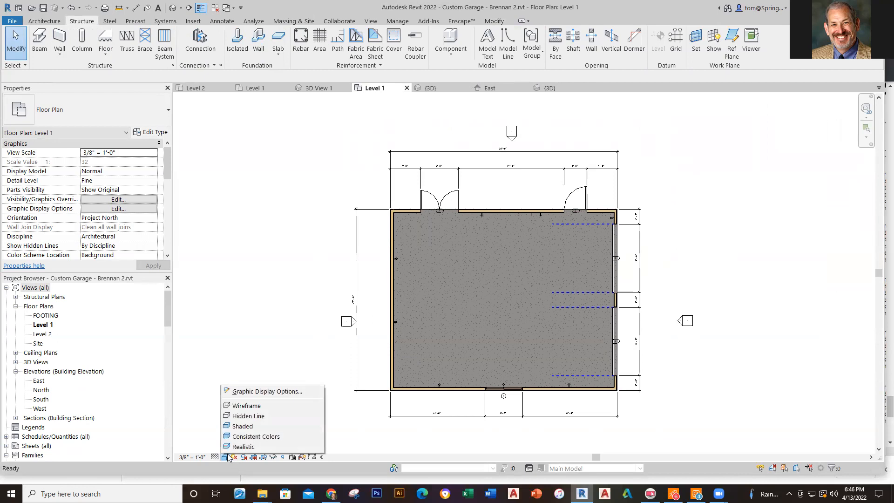
click(262, 412)
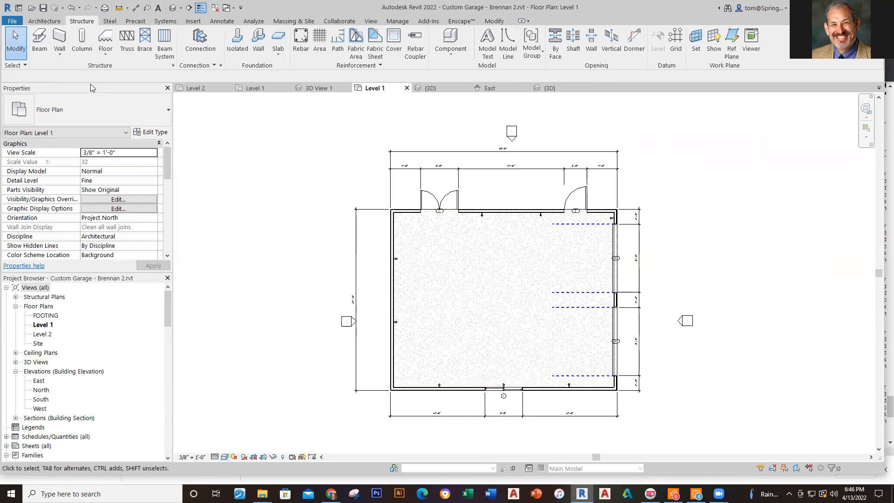
Start a Roof by Footprint on Level 1 and pick the four exterior walls as slope-defining boundaries with a 1' 3" overhang
click(45, 21)
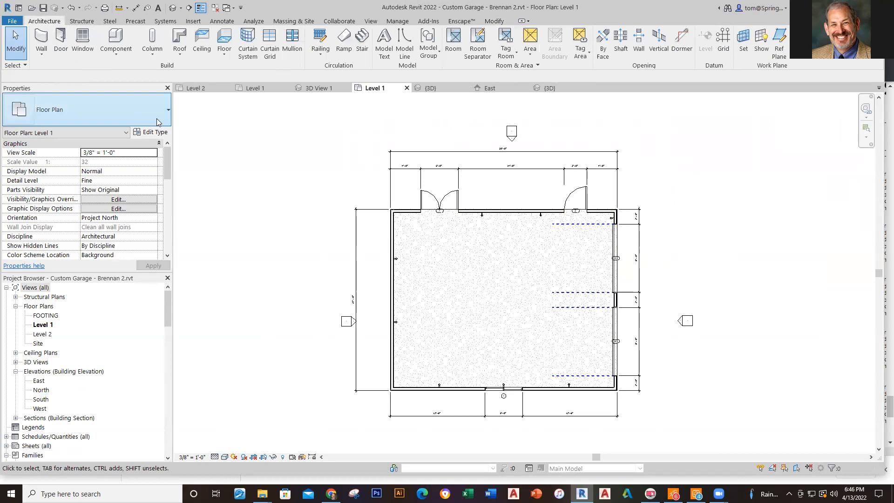
click(182, 58)
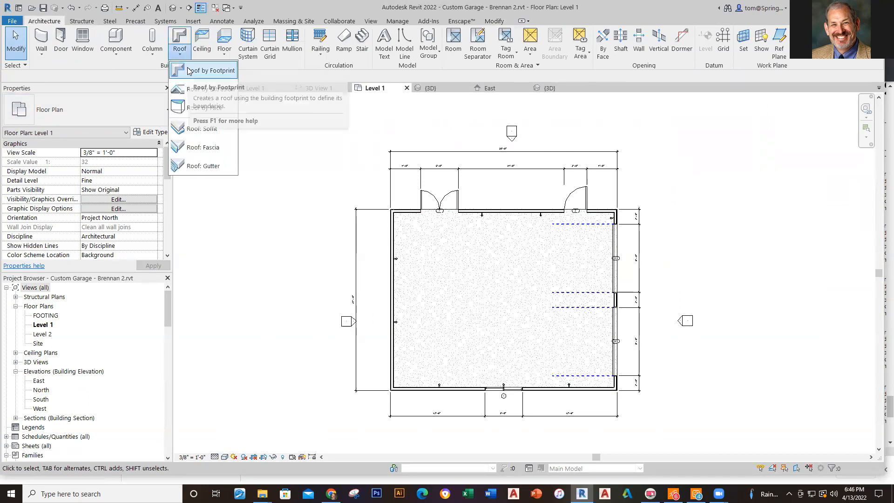
click(187, 69)
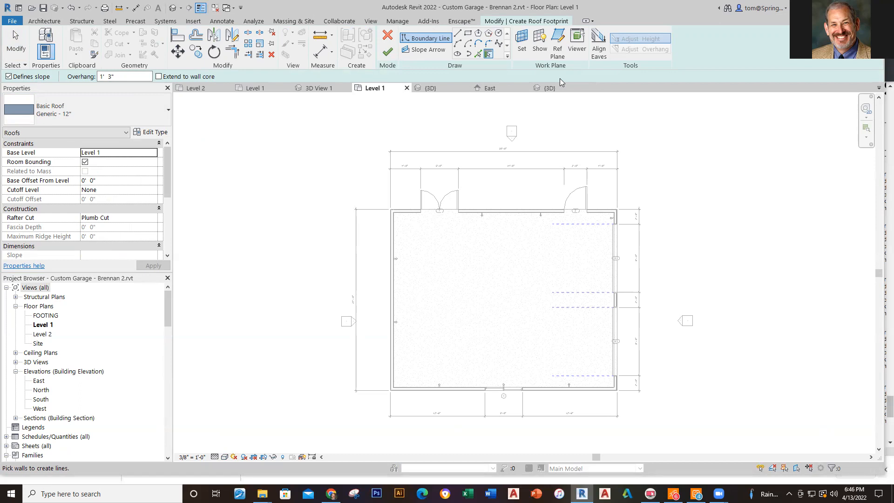
click(488, 52)
click(492, 56)
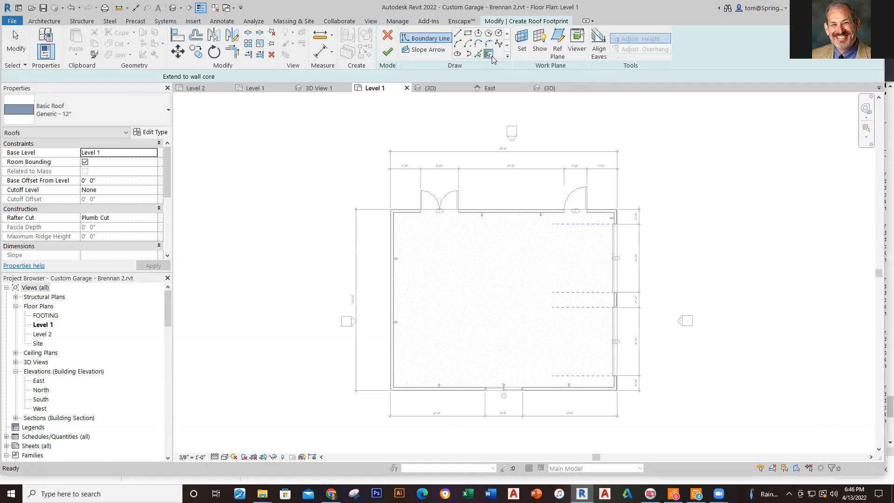
click(515, 207)
click(619, 219)
click(578, 392)
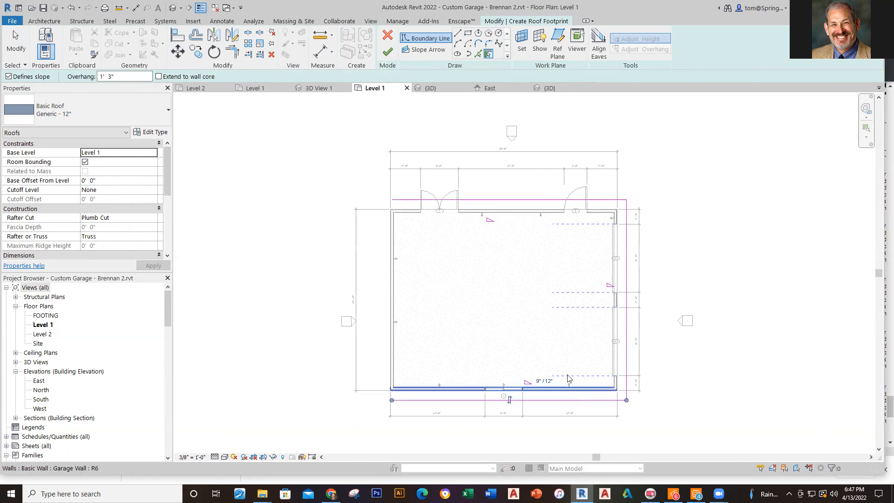
click(391, 366)
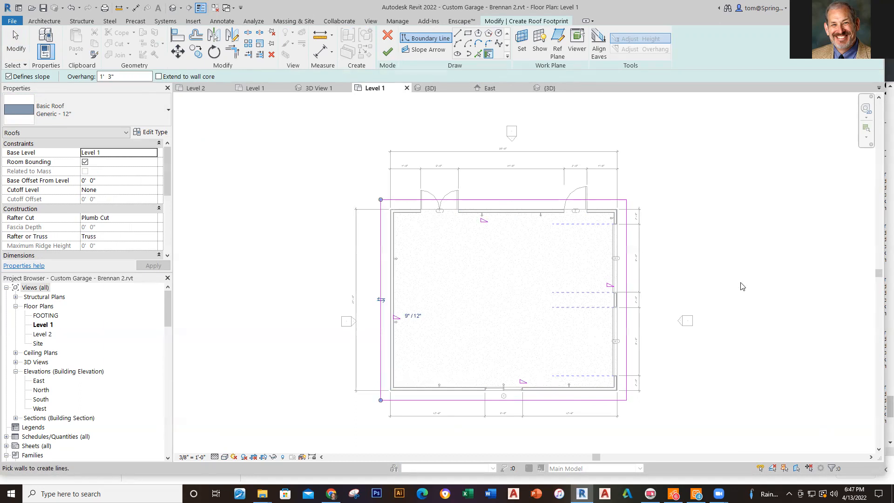
Finish the roof with the highlighted walls attached, deleting the non-cutting 60" x 36" window instance and the invalid dimensions
click(386, 52)
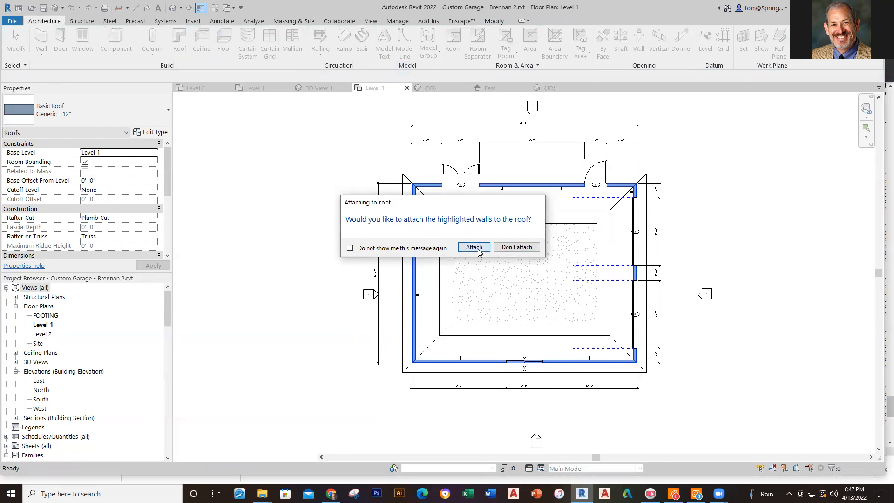
click(474, 247)
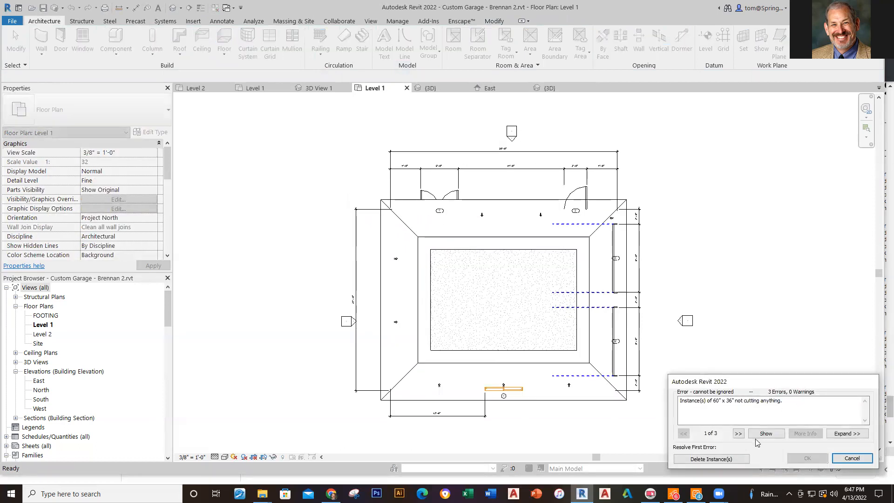
click(730, 459)
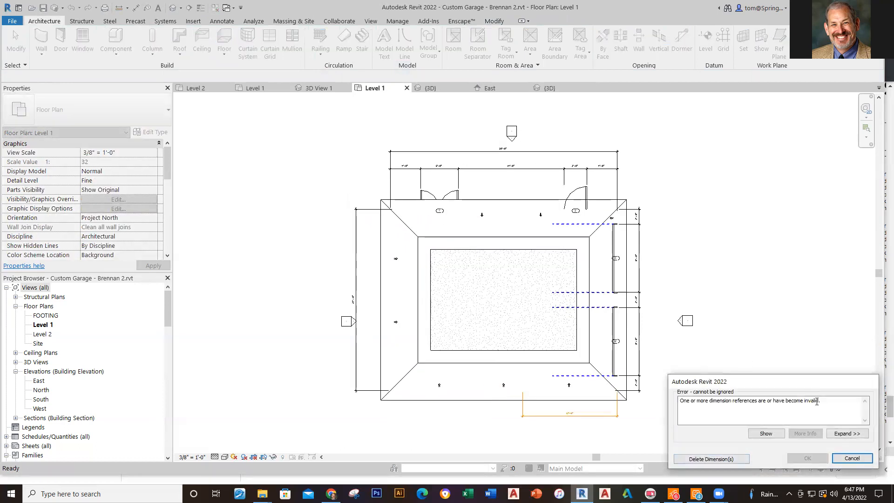
click(716, 462)
click(727, 429)
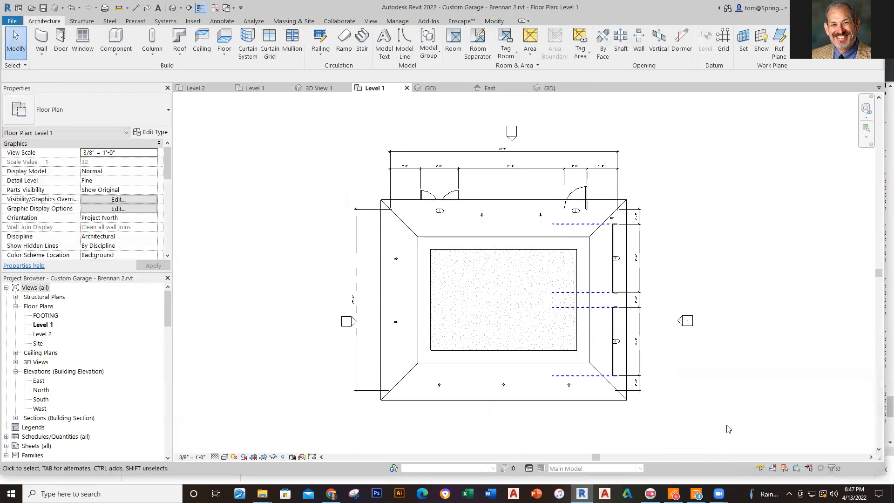
Set the new Generic - 12" roof's base level to Level 2 in the custom garage's {3D} view
click(431, 88)
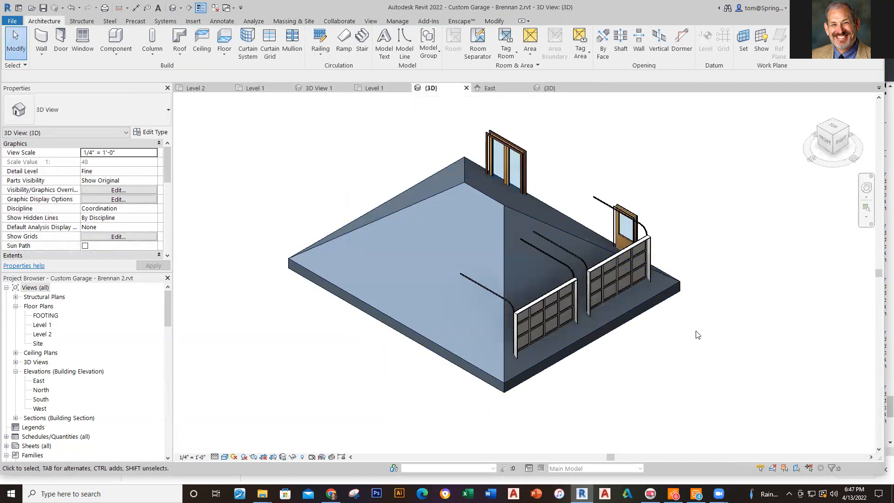
scroll(647, 371, up, 4)
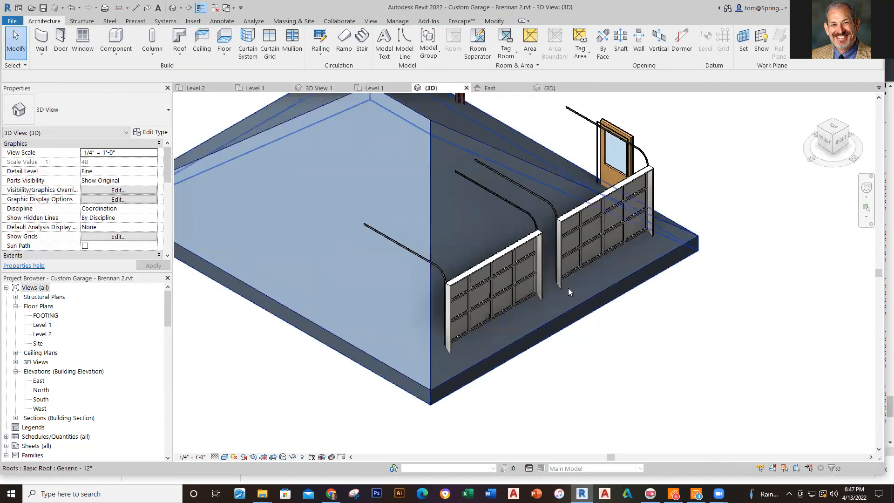
click(578, 304)
scroll(630, 333, down, 4)
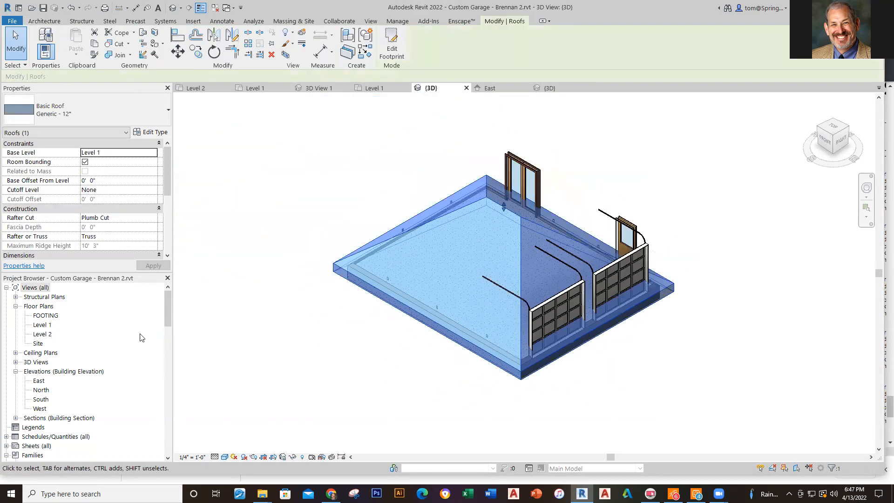
click(43, 334)
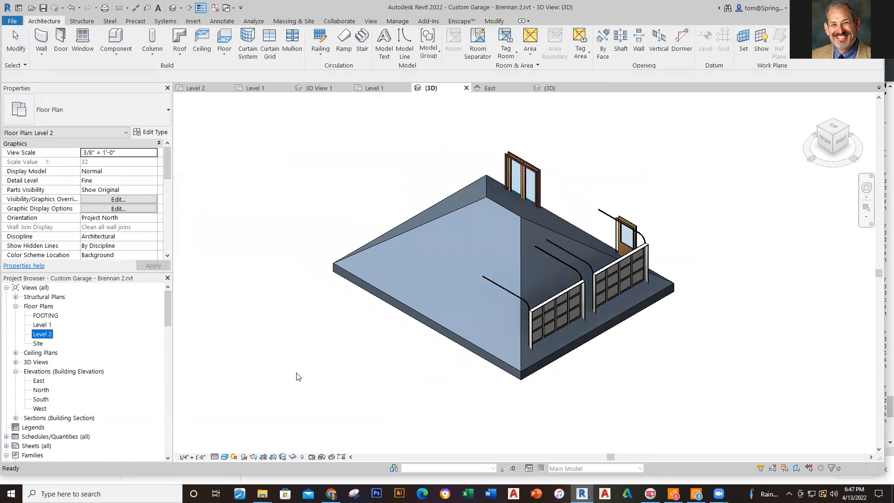
key(ctrl+Left)
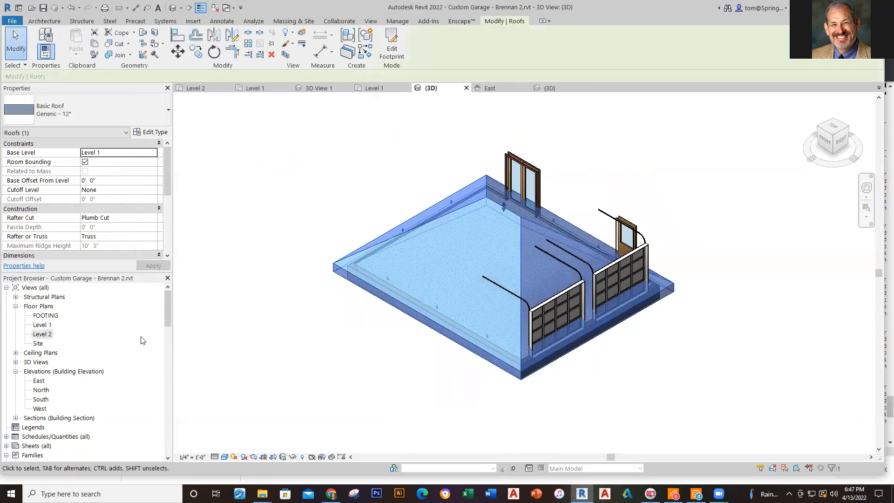
key(Escape)
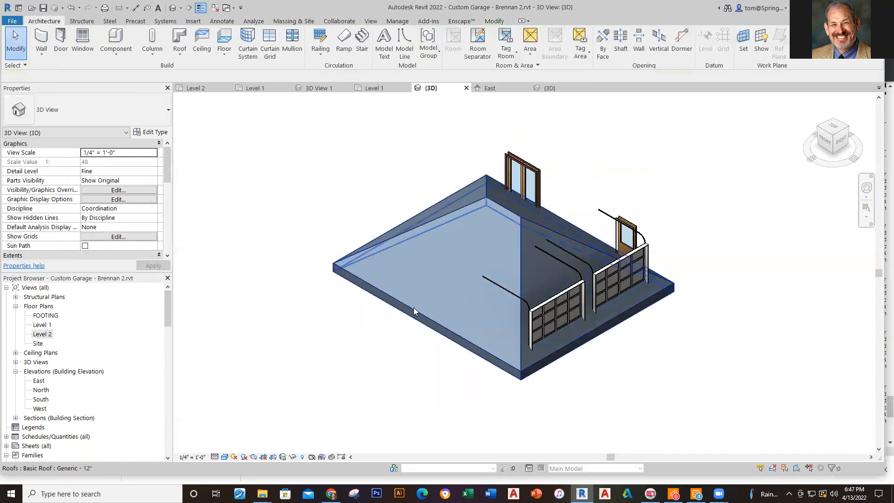
click(404, 306)
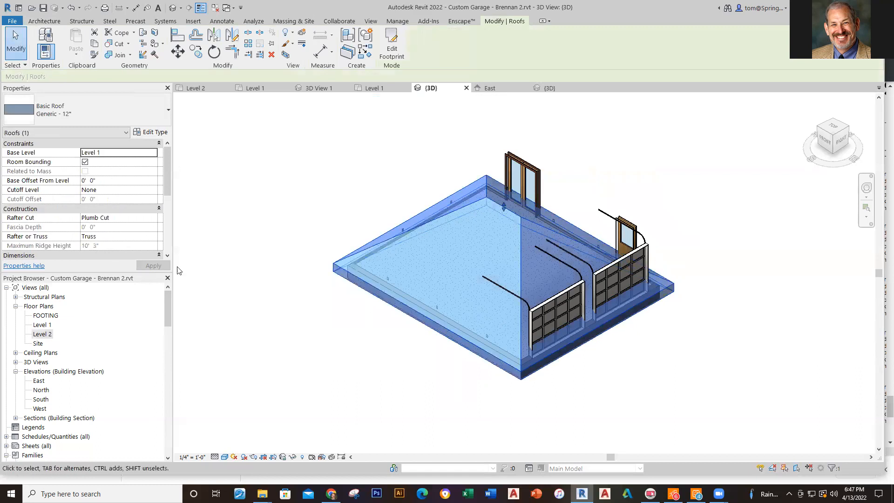
click(152, 154)
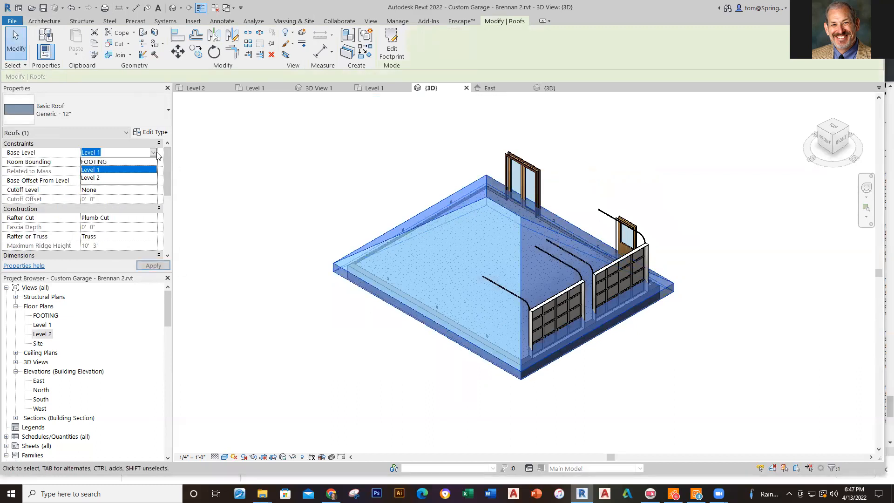
click(97, 180)
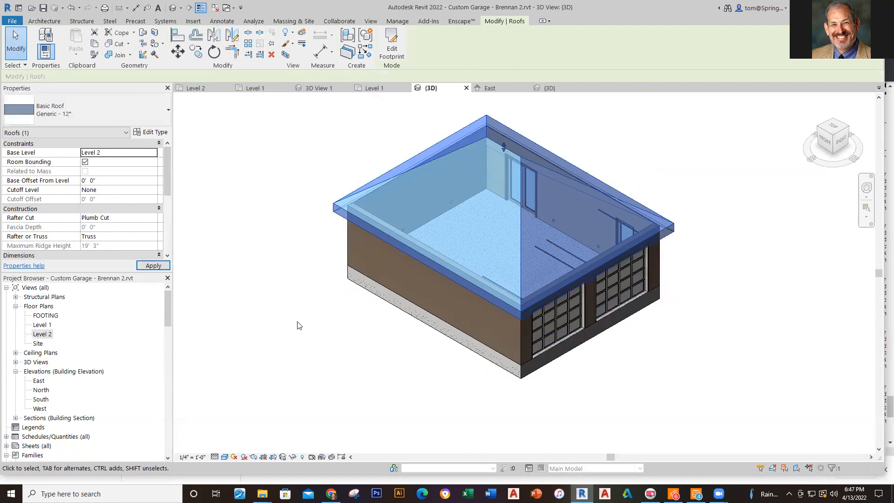
click(449, 383)
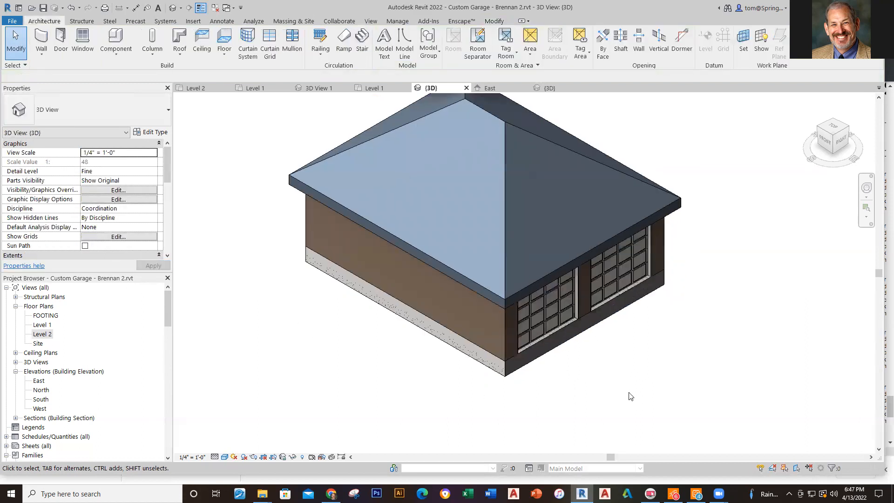
Examine the raised roof in the custom garage's {3D} view and Level 2 plan
middle_drag(632, 398, 568, 389)
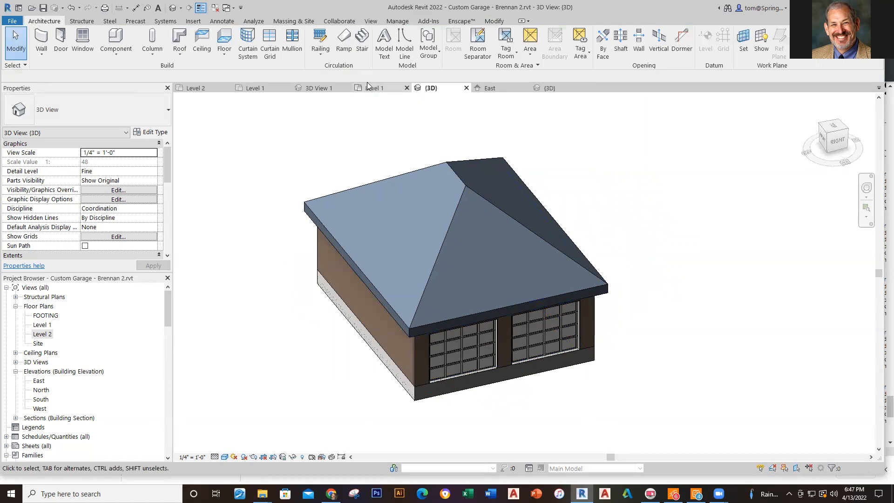
double_click(45, 334)
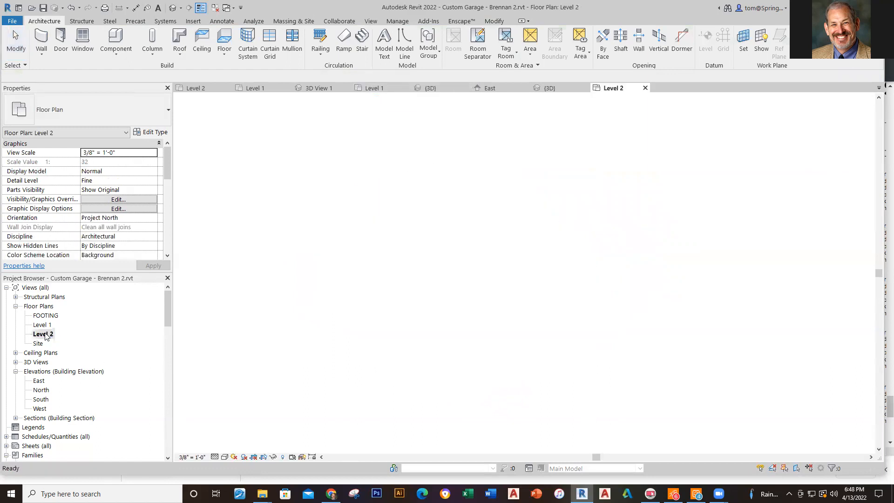
scroll(588, 323, down, 2)
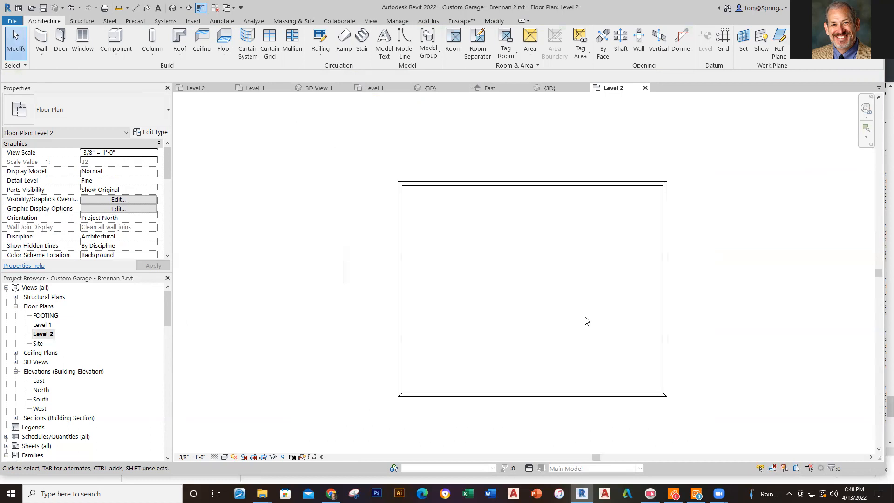
click(483, 88)
click(549, 89)
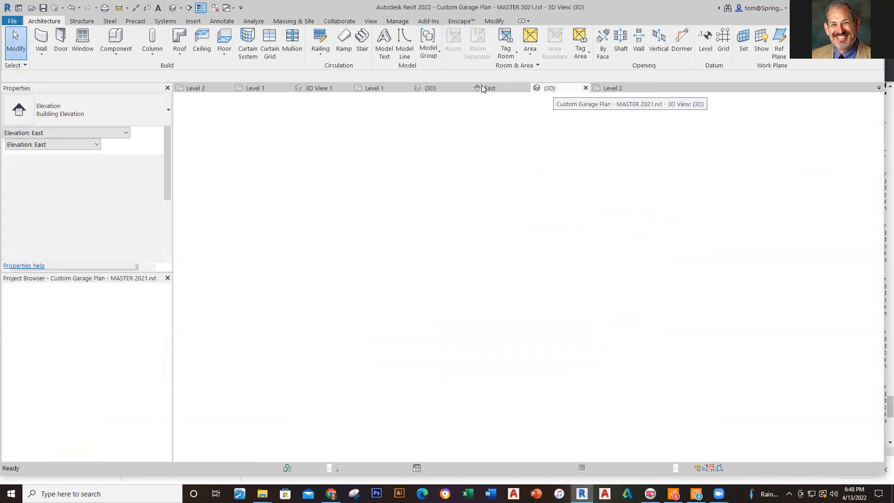
click(372, 88)
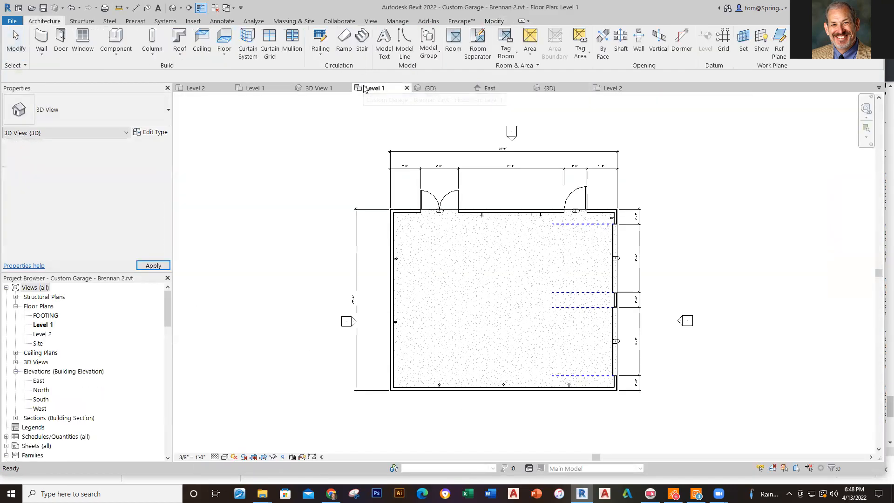
click(431, 89)
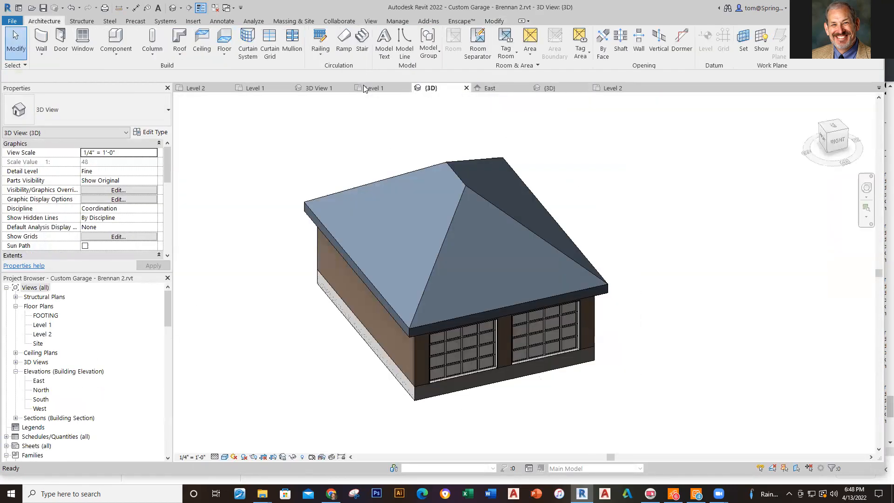
double_click(44, 334)
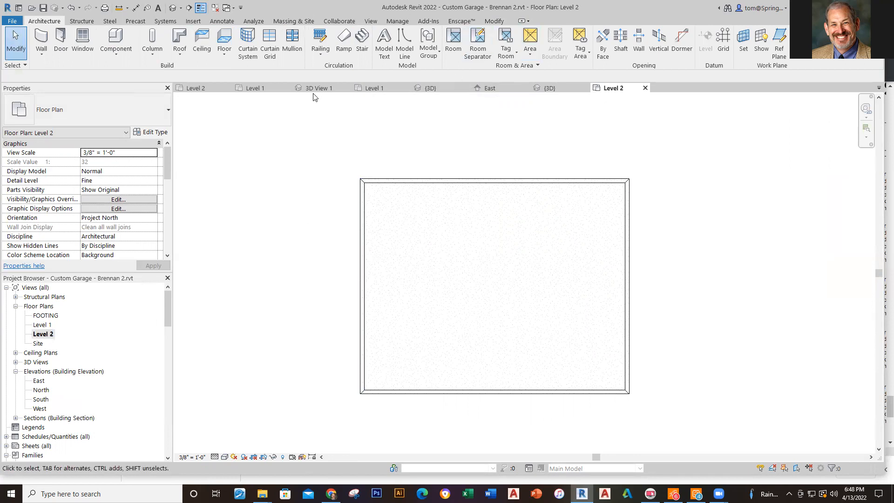
Compare the master project's Level 2 plan and {3D} view with the custom garage's roof
click(191, 88)
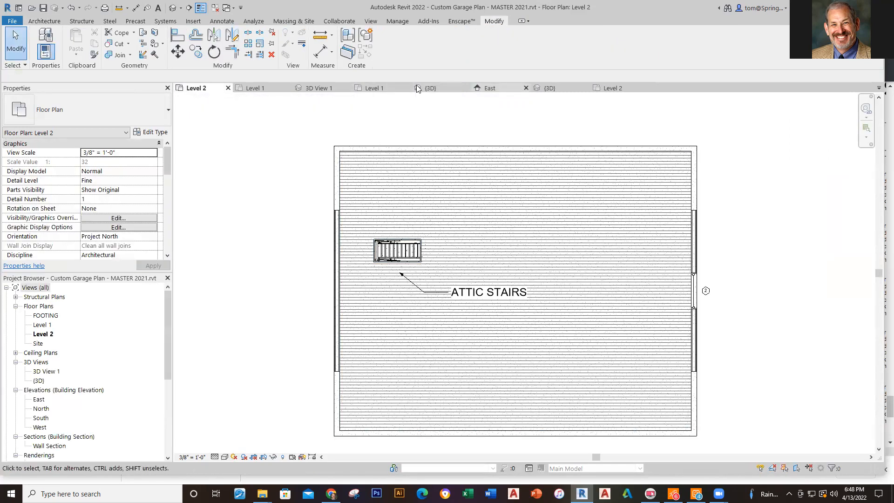
click(657, 87)
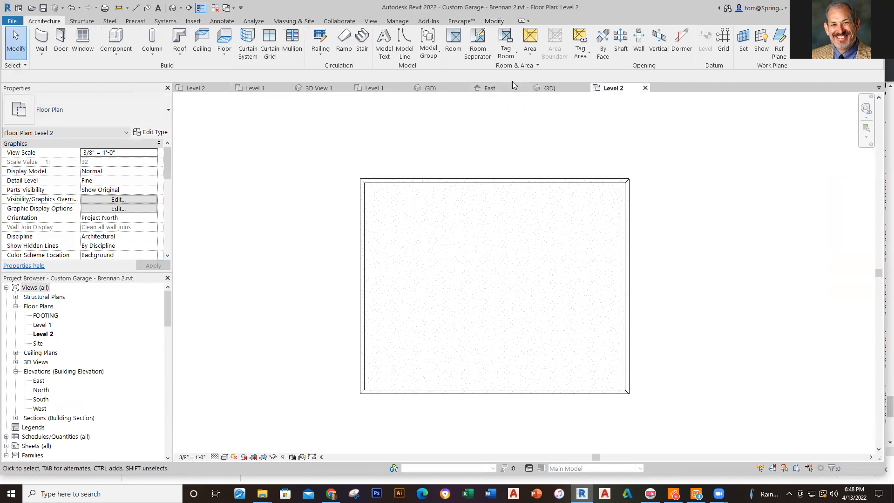
click(546, 87)
scroll(561, 208, down, 5)
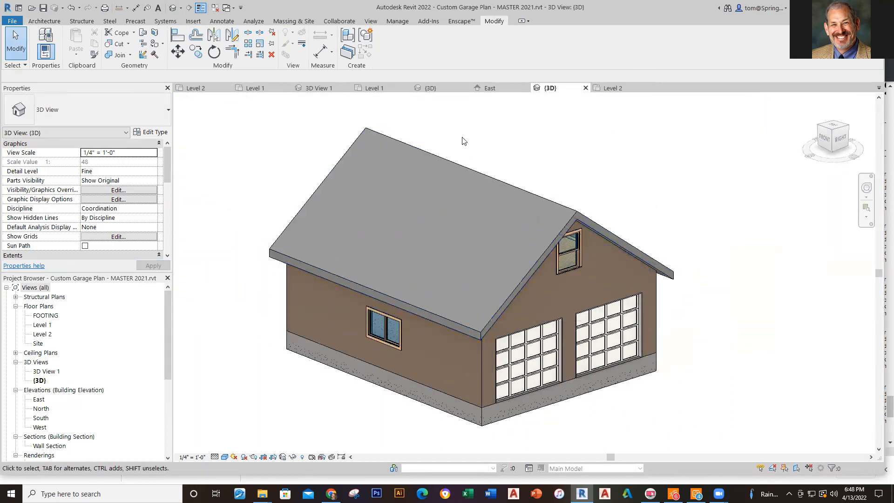
click(427, 87)
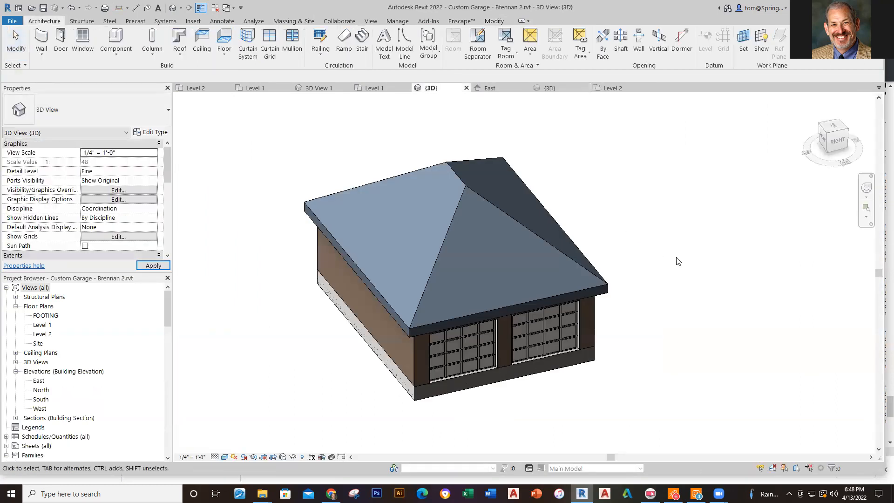
Select the roof in the custom garage's {3D} view and open the custom garage's Level 2 plan
click(554, 245)
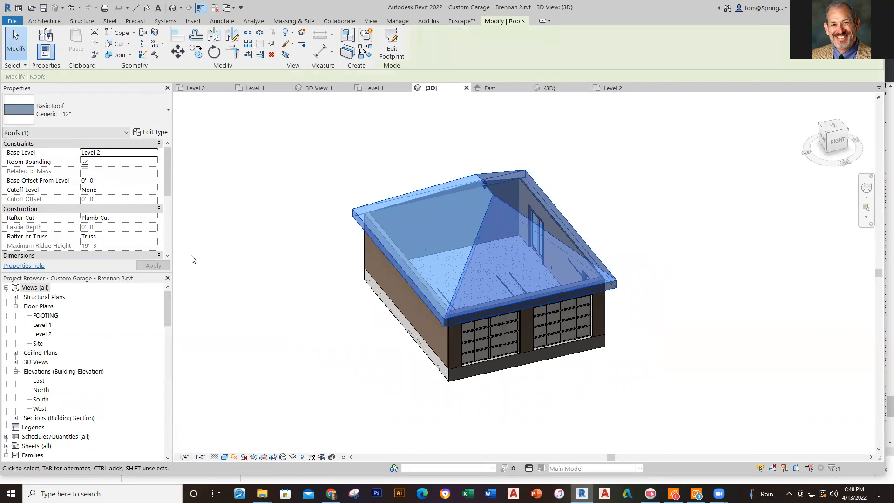
click(626, 88)
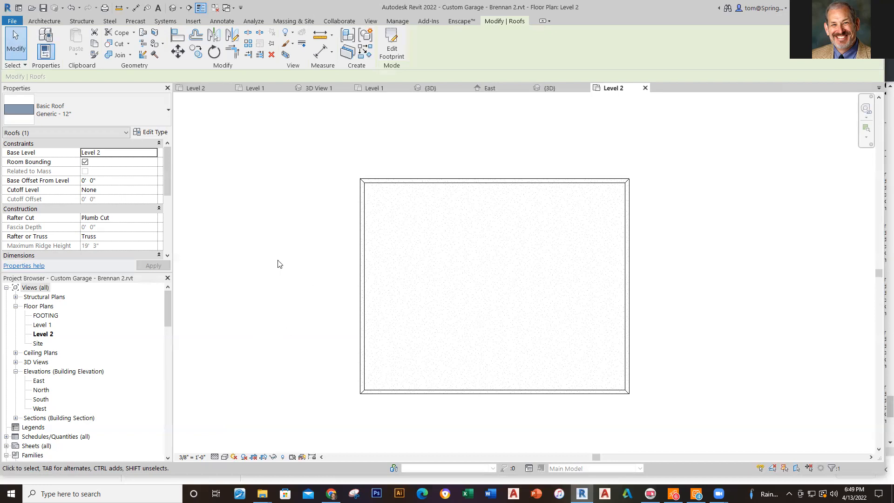
Turn on the Roofs category in the Level 2 plan's visibility overrides and undo that change
key(v)
key(g)
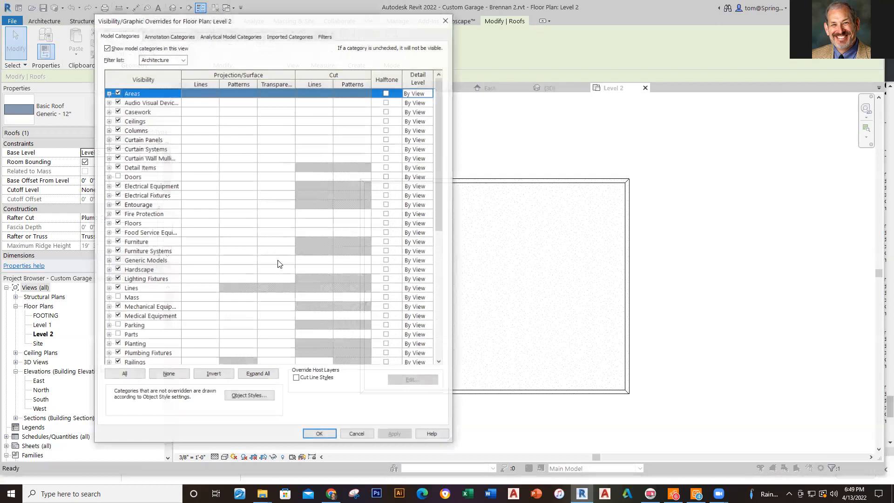
scroll(278, 264, down, 2)
click(116, 343)
click(394, 434)
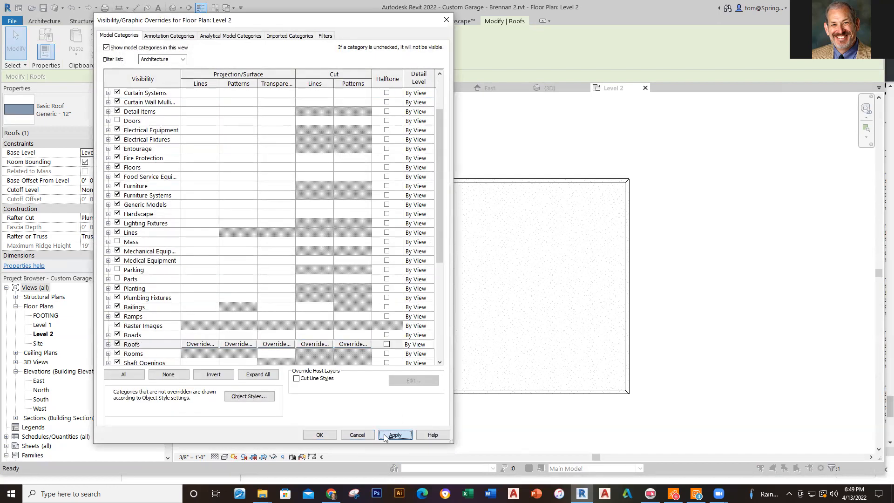
click(320, 436)
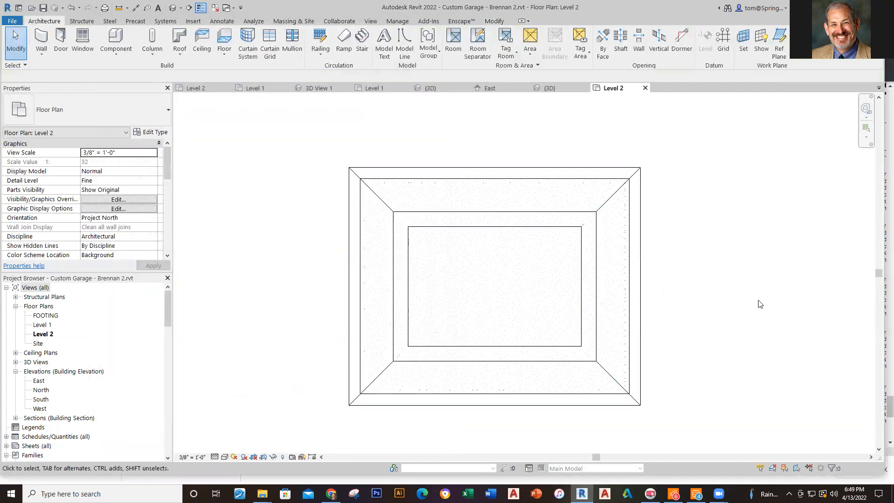
key(ctrl+z)
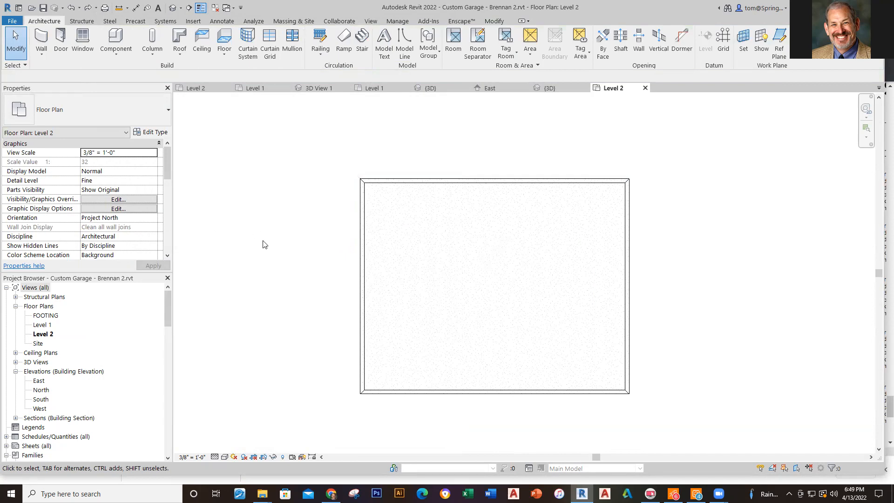
Make the Roofs model category visible in the custom garage's Level 2 plan through Visibility/Graphic Overrides
key(v)
key(g)
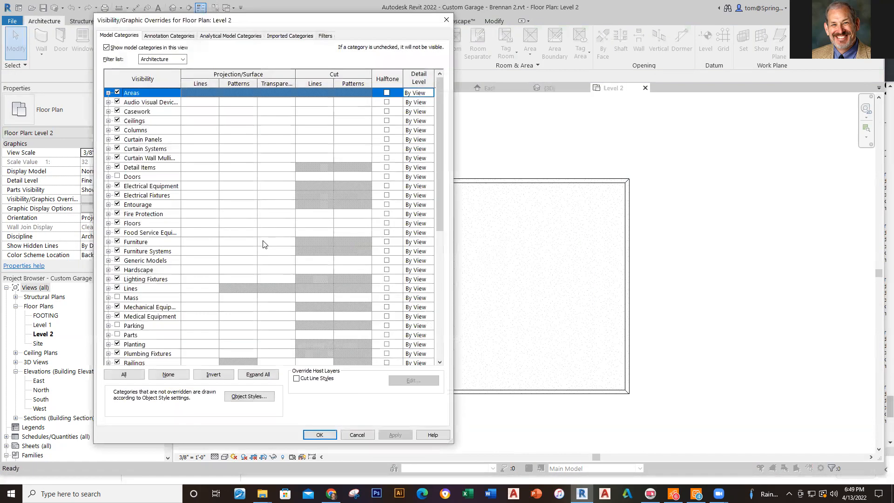
scroll(192, 225, down, 4)
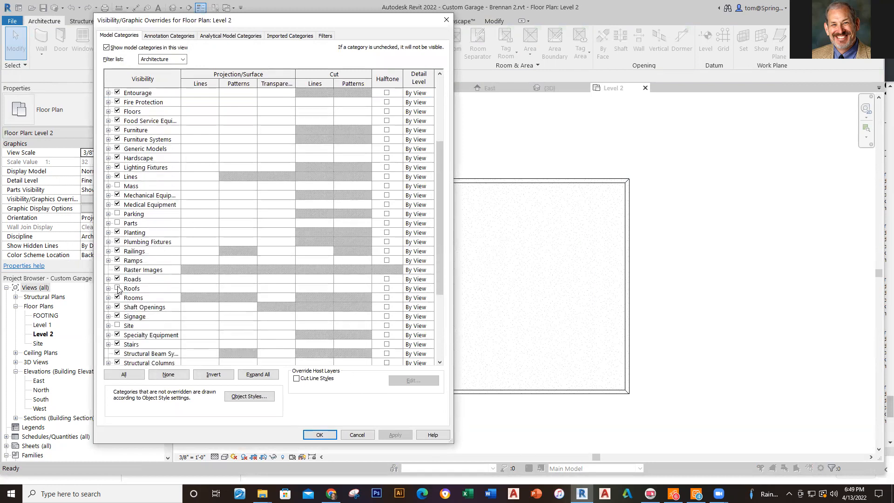
click(117, 288)
click(378, 434)
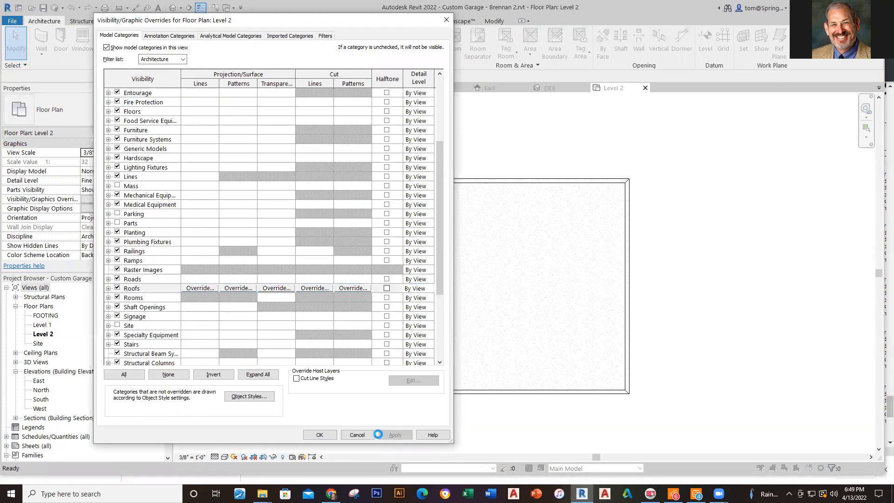
click(319, 434)
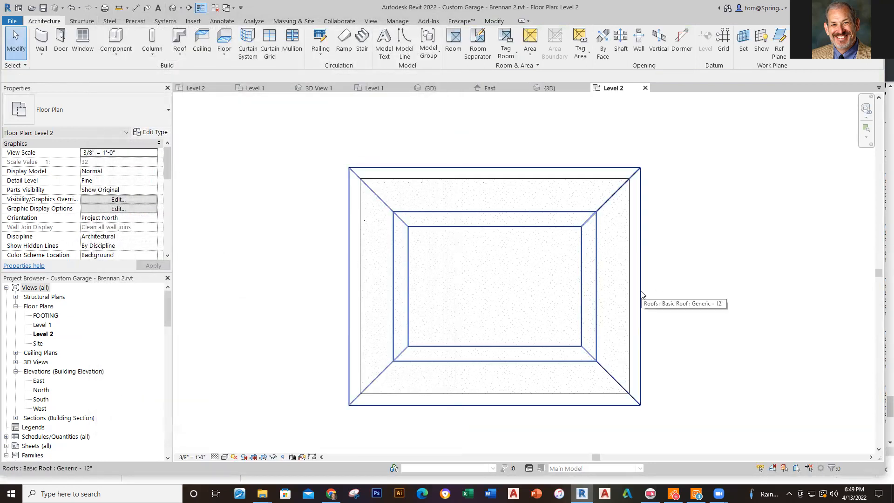
Edit the roof's footprint so the two short side edges no longer define slope, and finish the sketch
click(640, 293)
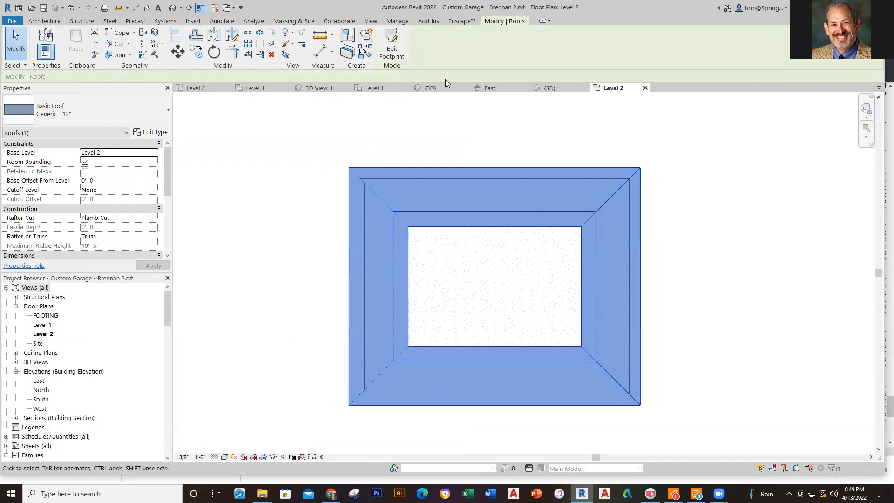
click(385, 48)
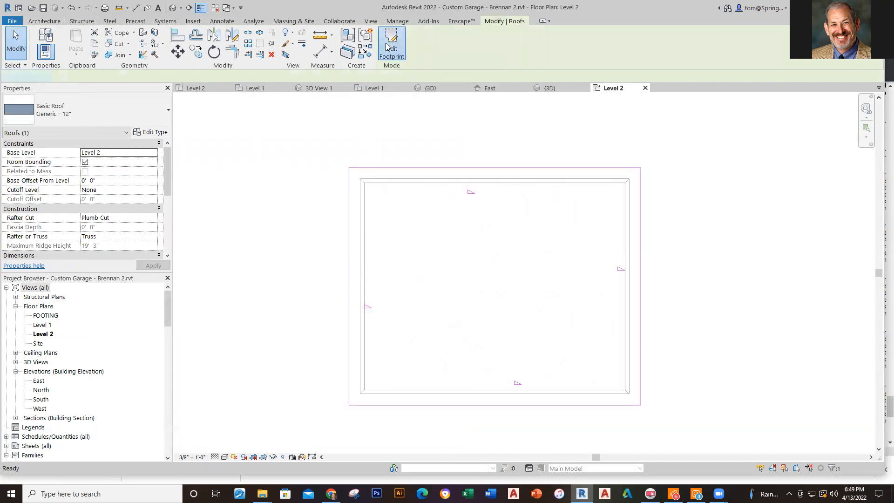
click(641, 222)
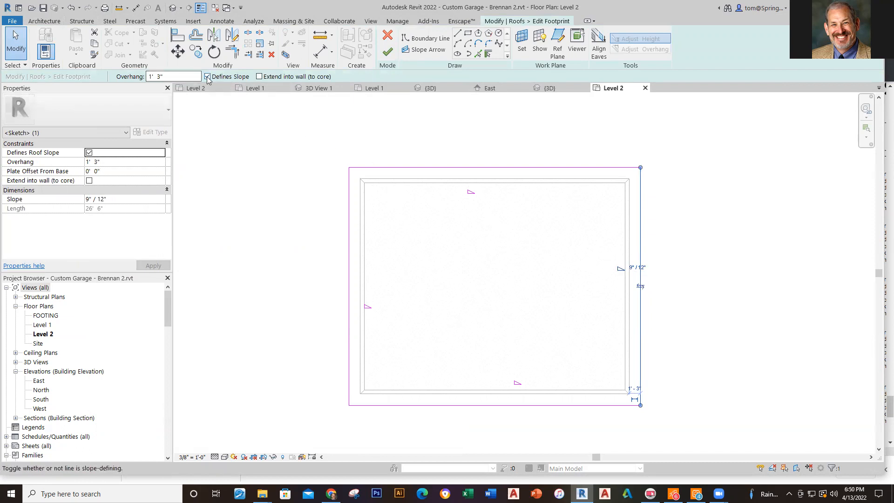
click(255, 256)
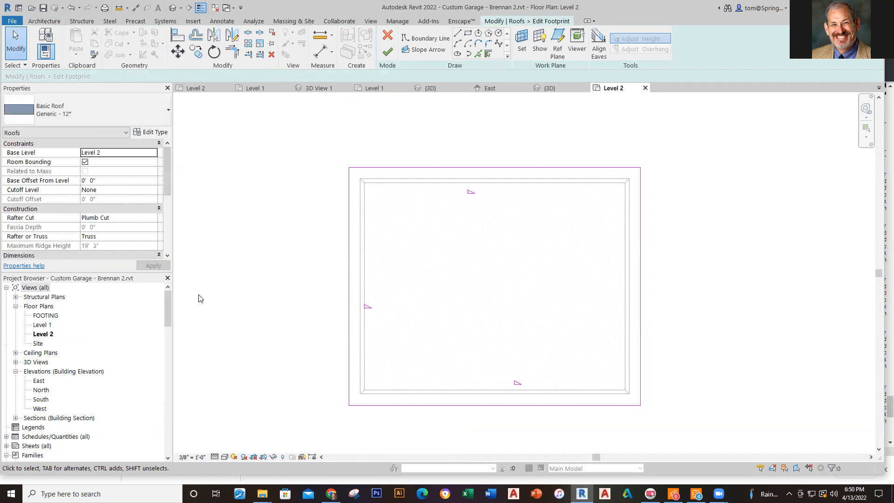
click(352, 340)
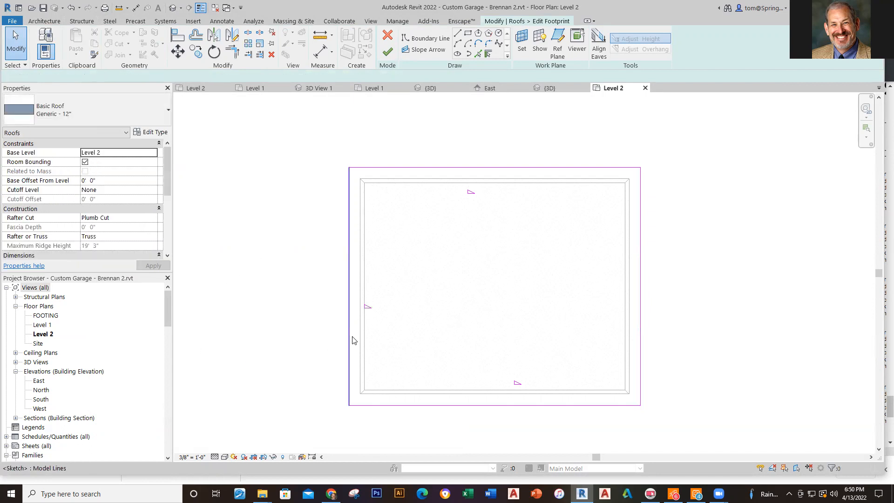
click(213, 78)
click(232, 188)
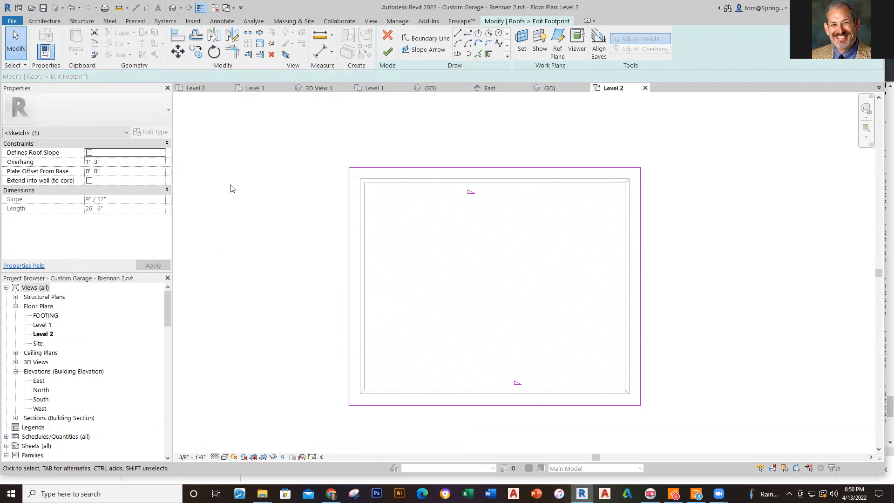
click(387, 51)
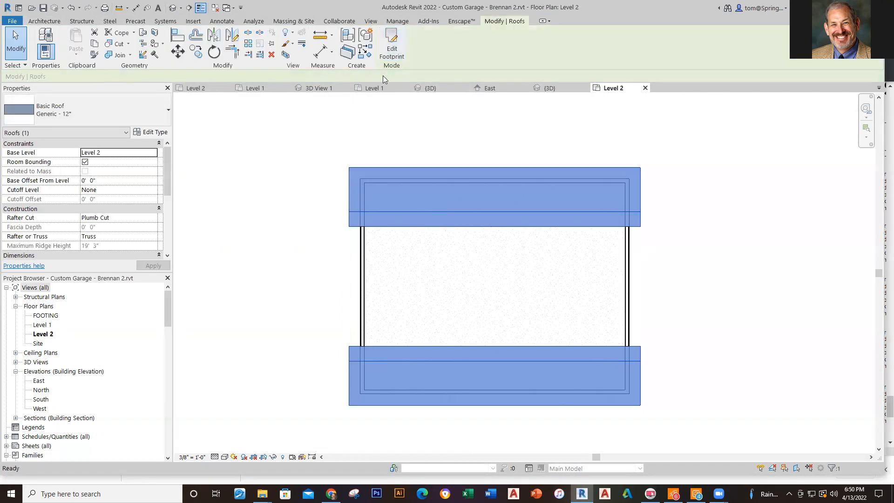
Change the custom garage's roof type to Wood Rafter 8" - Asphalt Shingle - Insulated in the {3D} view
key(ctrl+Tab)
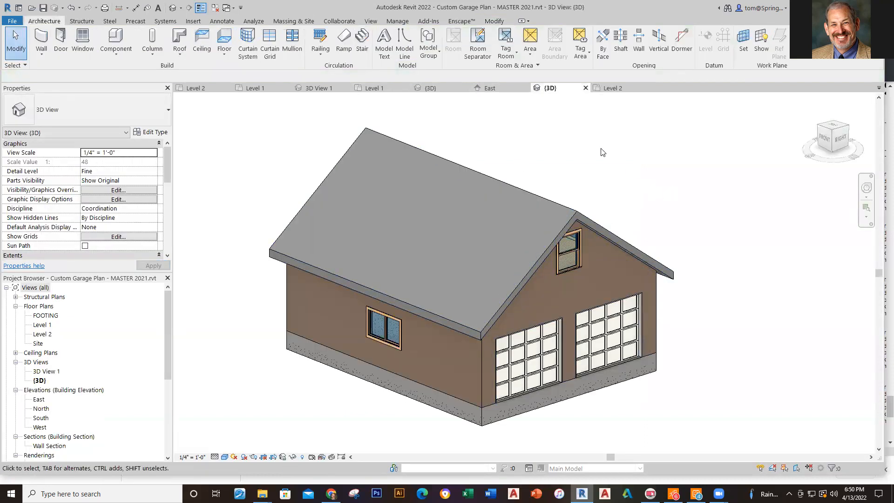
key(ctrl+Tab)
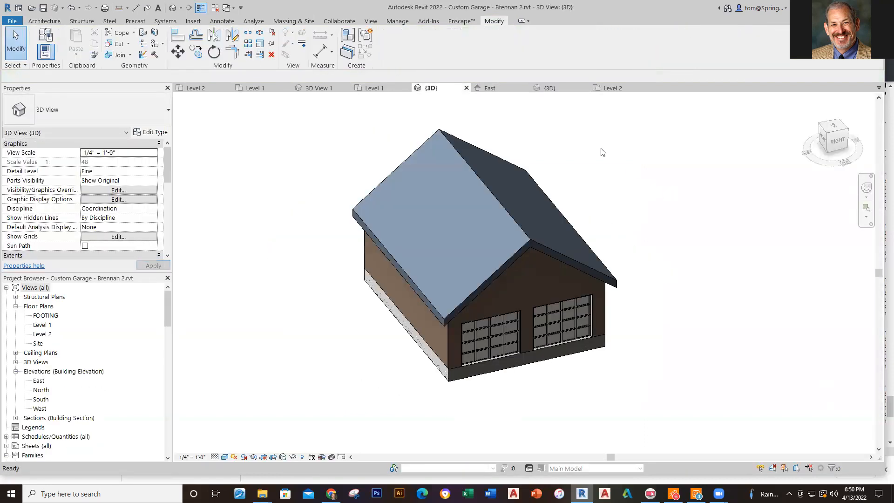
shift+middle_drag(560, 386, 598, 371)
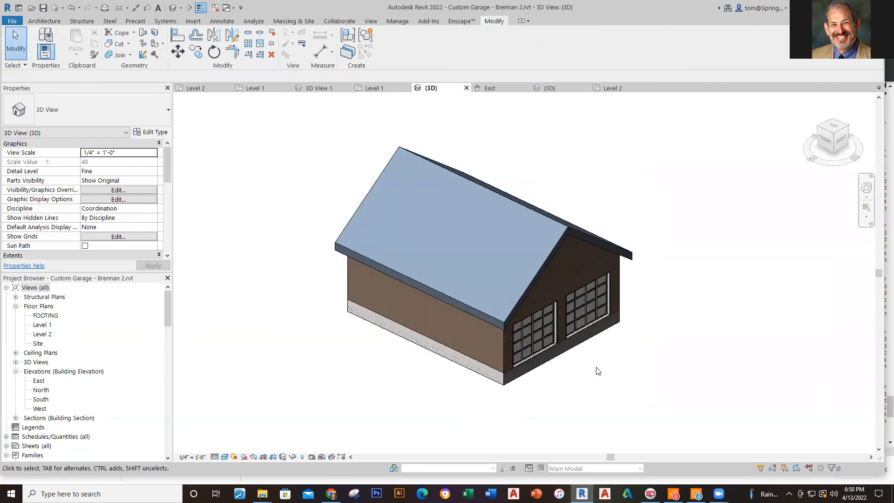
scroll(598, 370, up, 3)
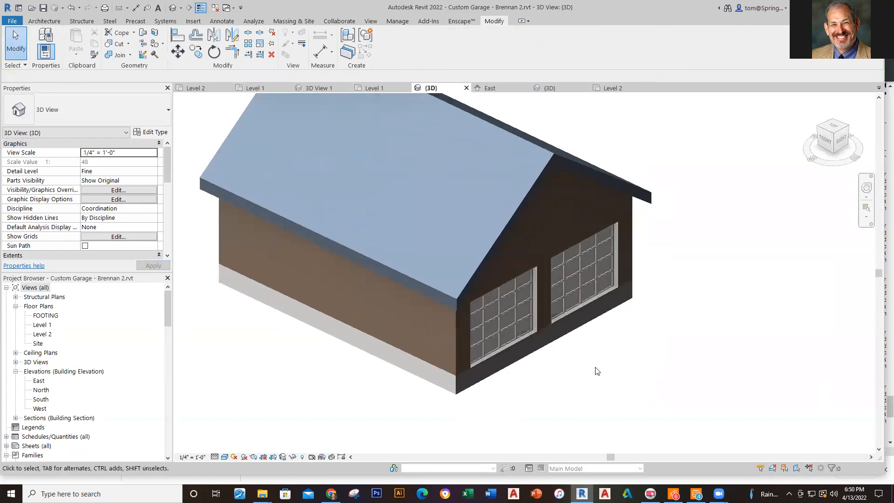
click(531, 179)
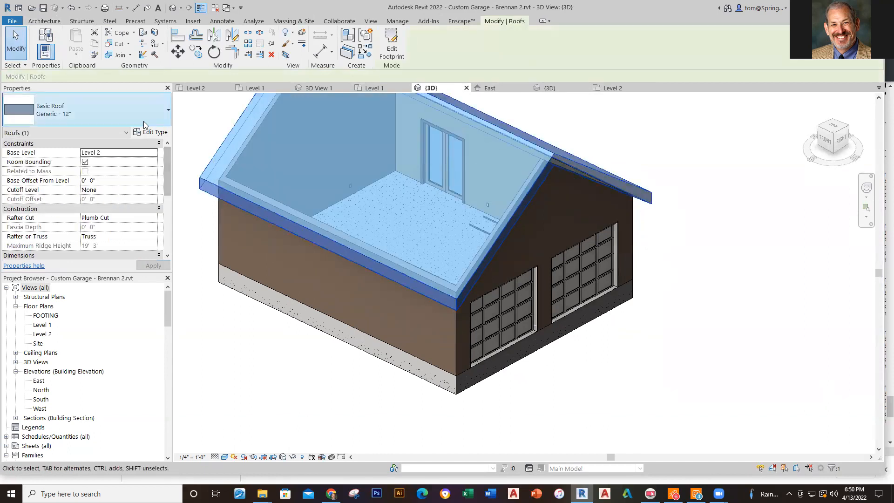
click(168, 112)
mouse_move(89, 269)
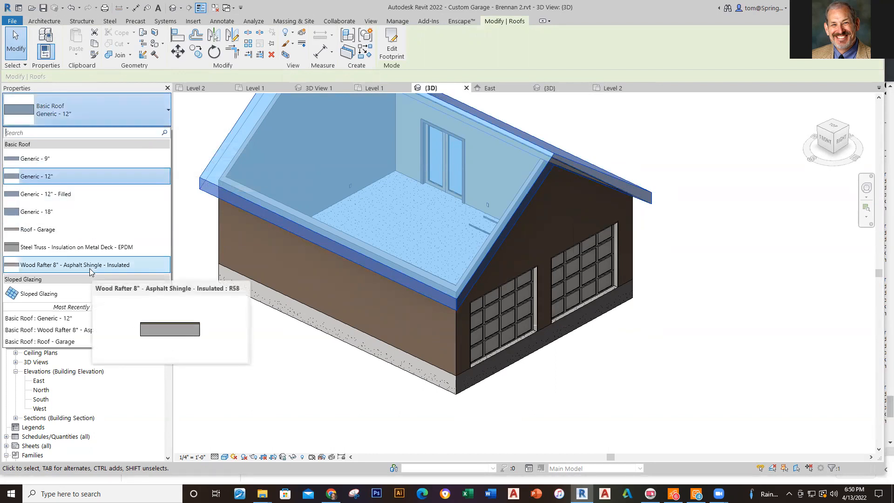
click(89, 268)
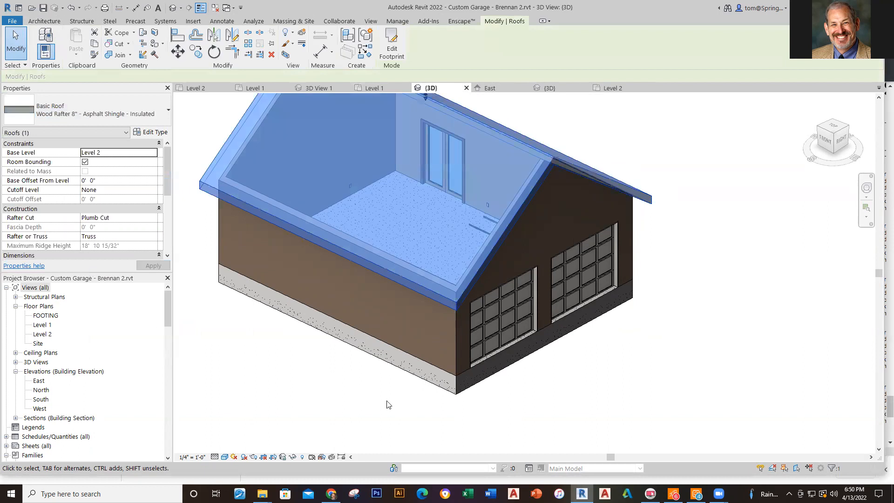
click(390, 415)
scroll(614, 395, down, 1)
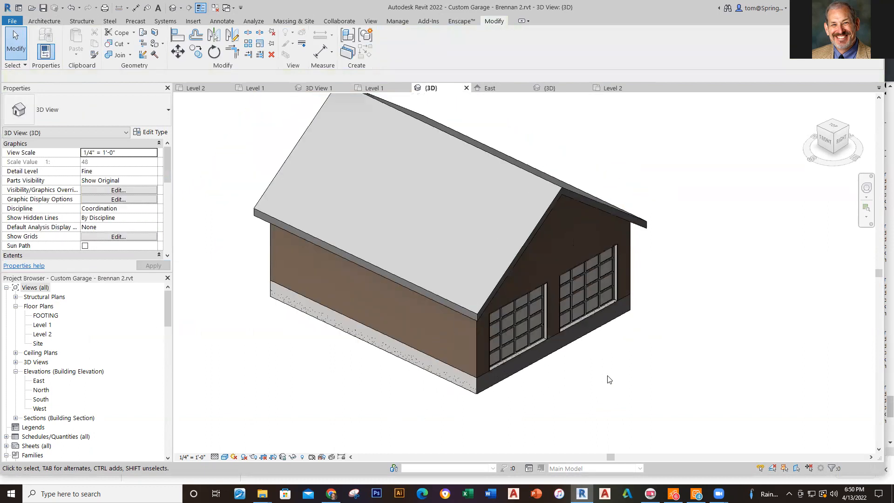
Set the custom garage's {3D} view to the Realistic visual style and inspect the building from the back and front
click(226, 461)
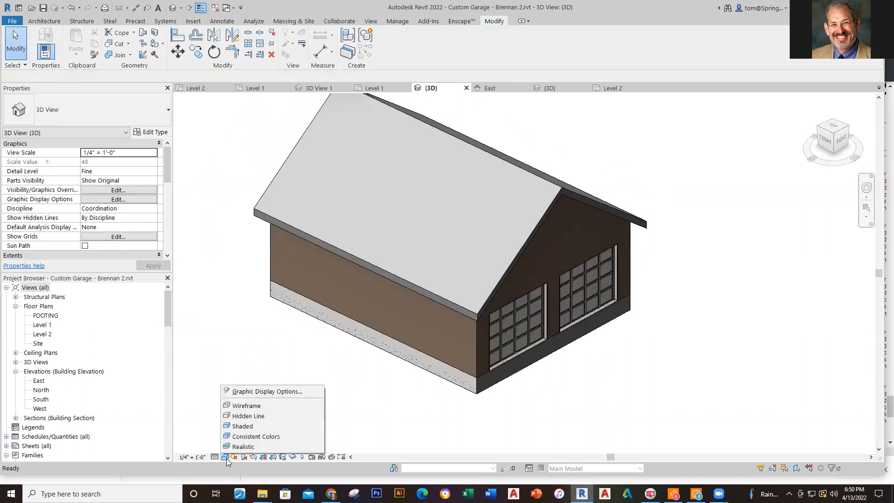
click(247, 444)
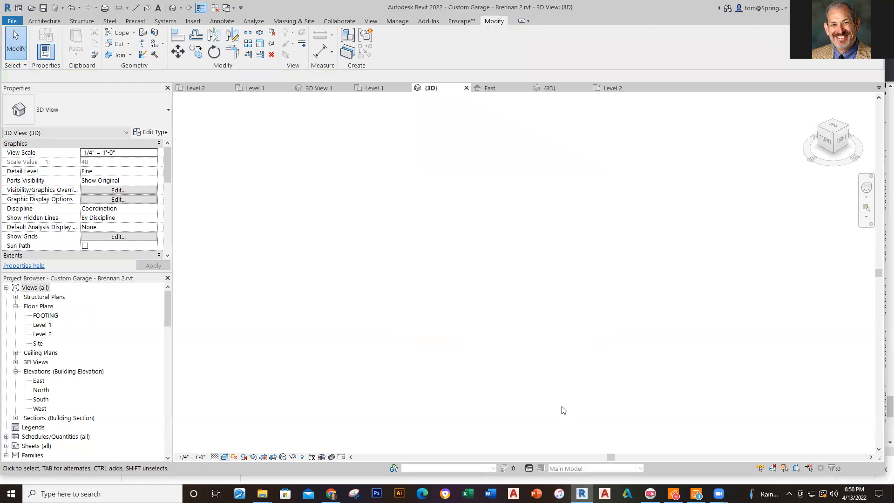
scroll(553, 399, up, 2)
middle_drag(557, 397, 590, 434)
scroll(571, 429, down, 2)
click(587, 344)
click(738, 343)
click(225, 456)
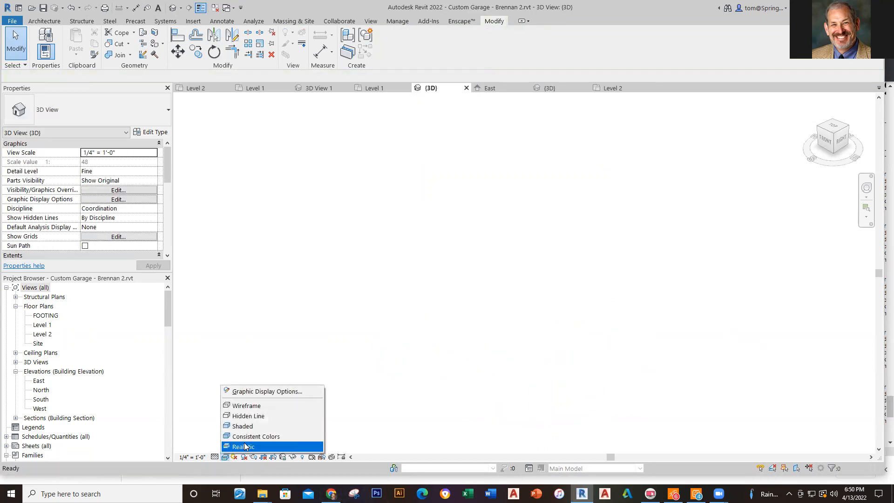
click(245, 445)
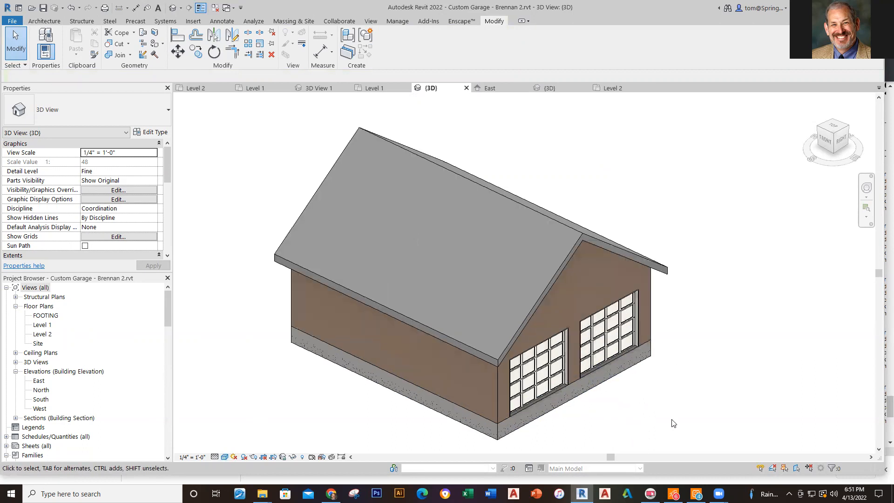
shift+middle_drag(650, 425, 383, 398)
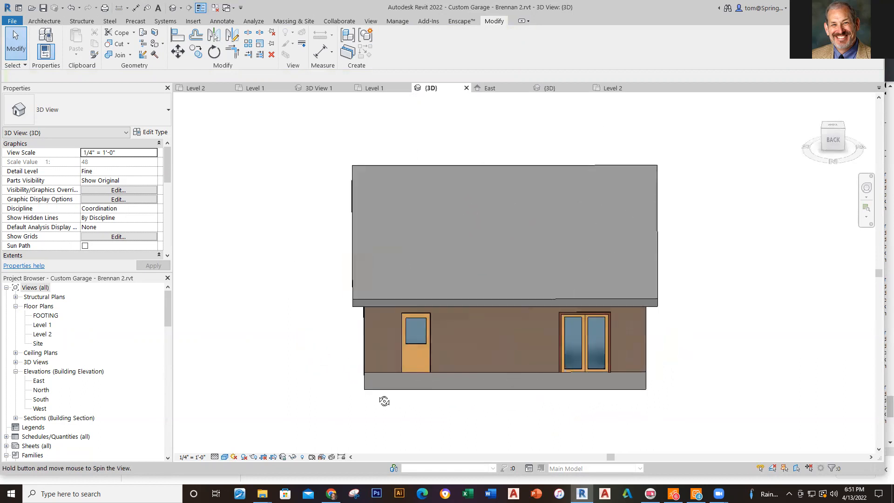
shift+middle_drag(507, 425, 605, 455)
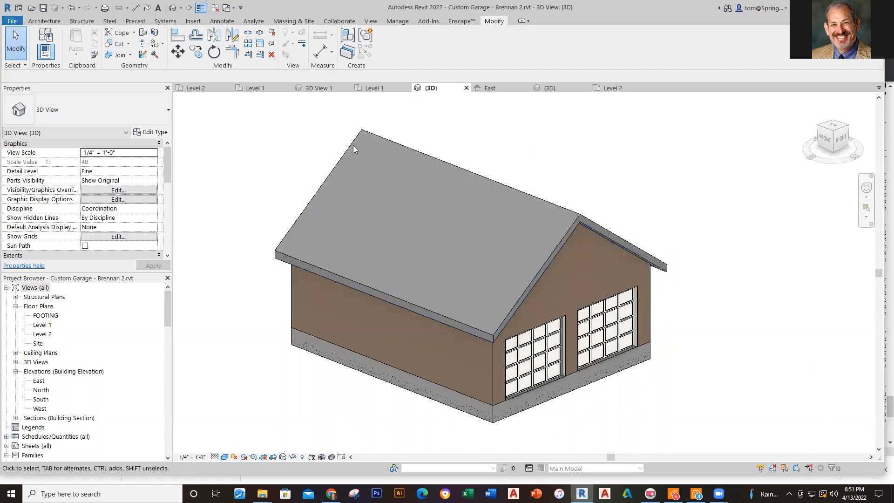
Hide the roof element in the custom garage's Level 2 plan
click(610, 88)
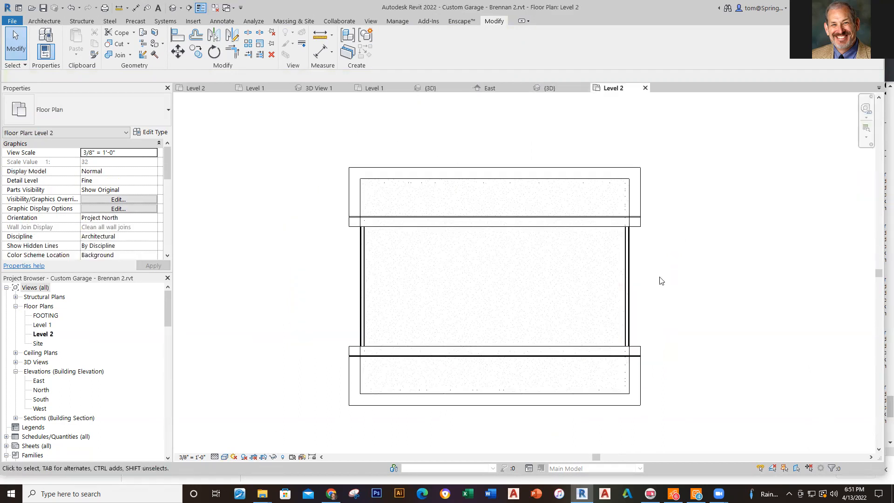
click(643, 226)
right_click(642, 225)
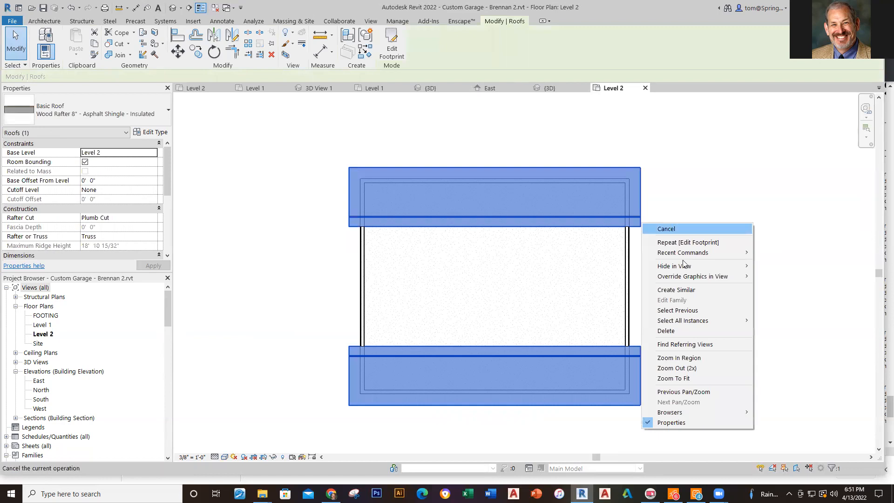
mouse_move(691, 268)
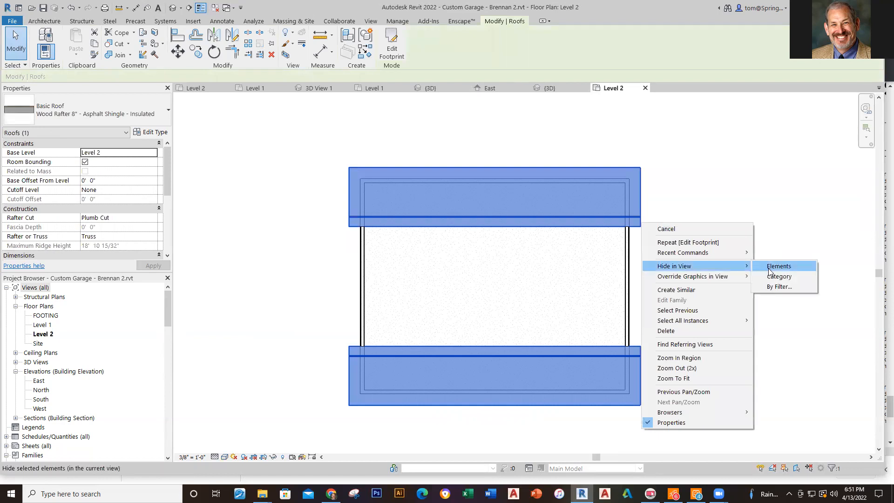
click(777, 266)
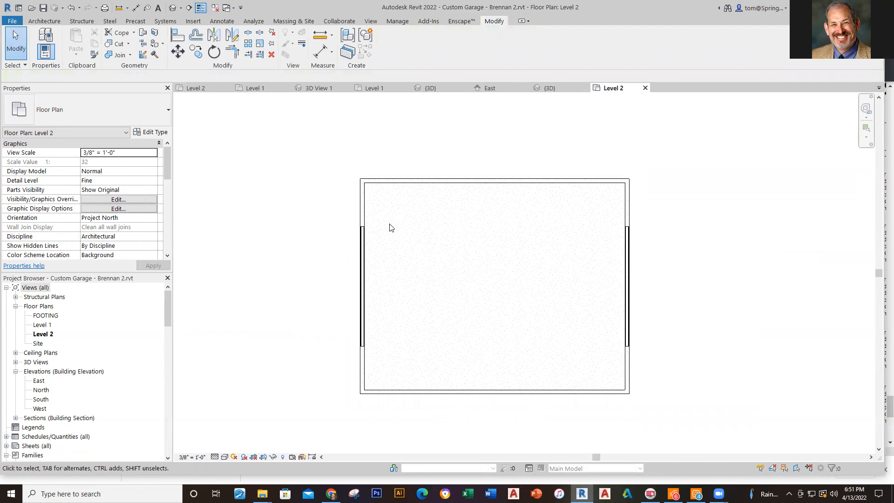
Create a Wood Joist 10" - Wood Finish architectural floor bounded by the four walls on Level 2, joining it with the overlapping walls
click(49, 20)
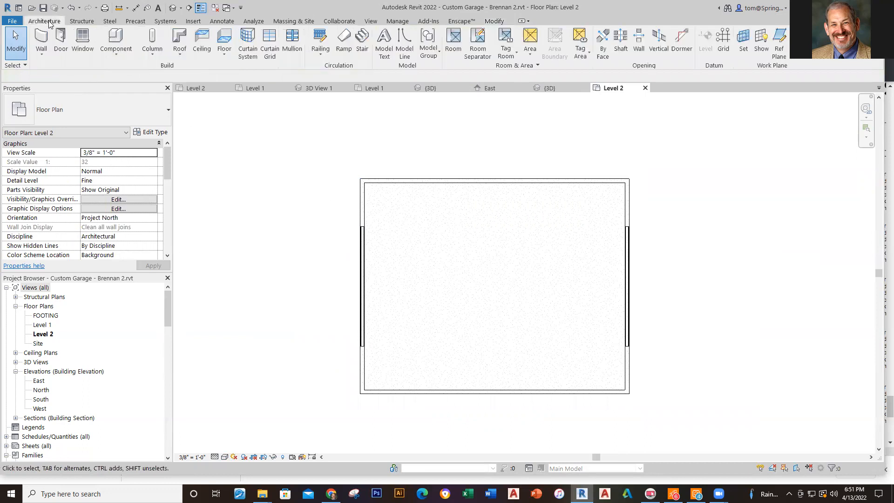
click(224, 54)
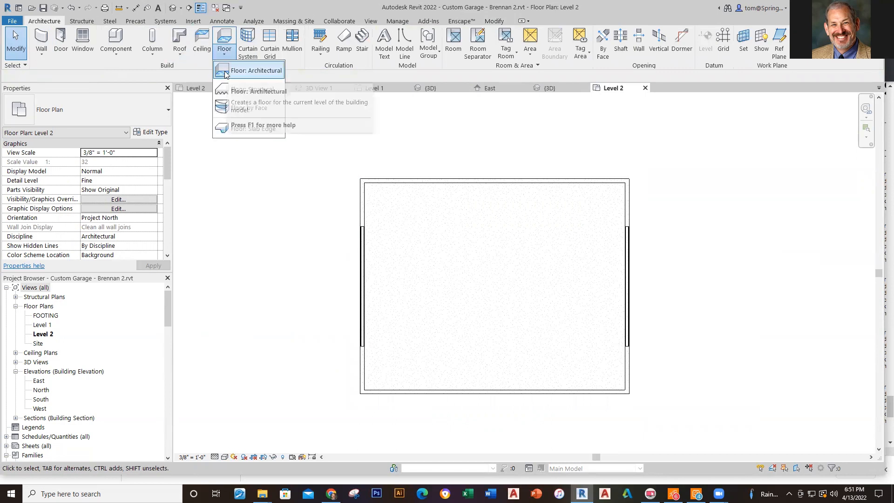
click(225, 72)
click(168, 110)
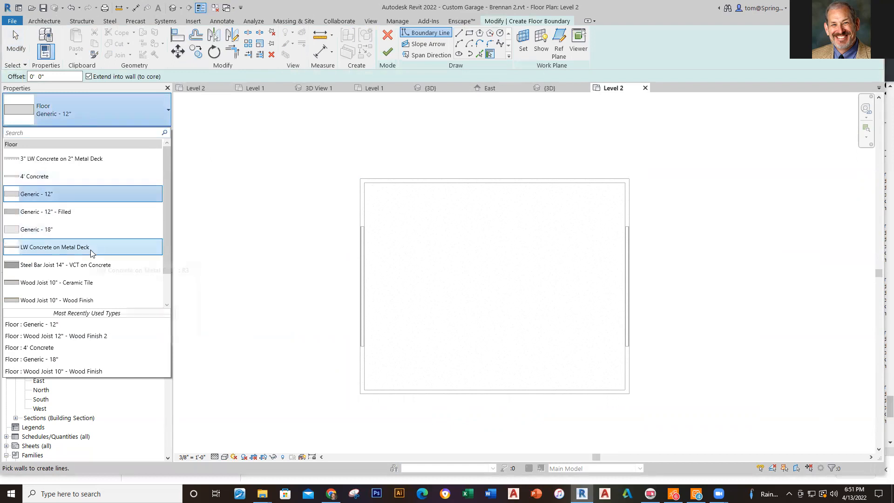
click(84, 300)
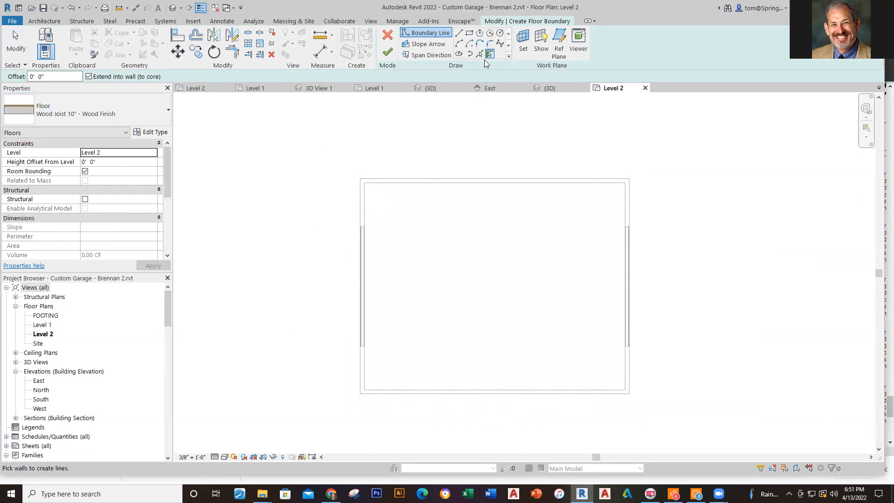
click(451, 188)
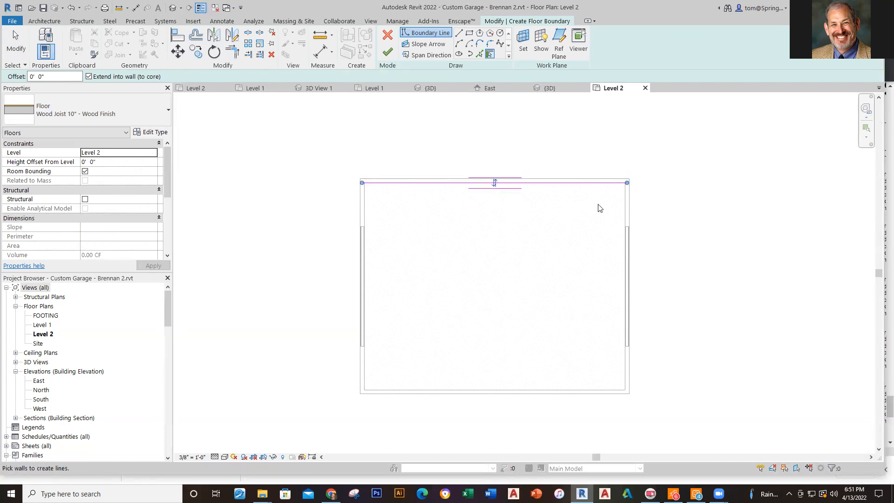
click(622, 211)
click(575, 390)
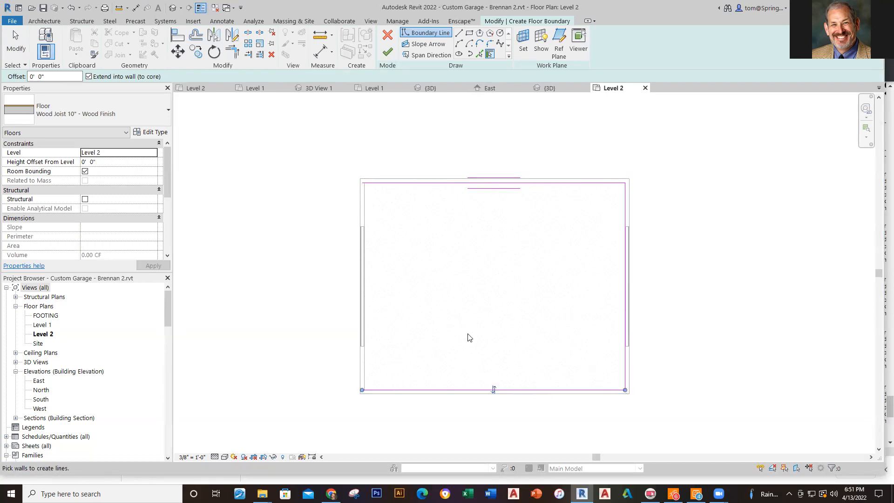
click(366, 369)
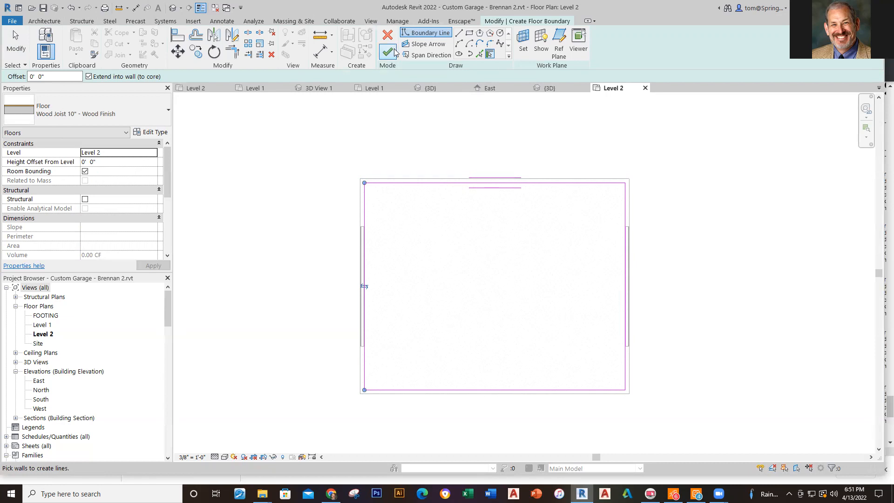
click(387, 52)
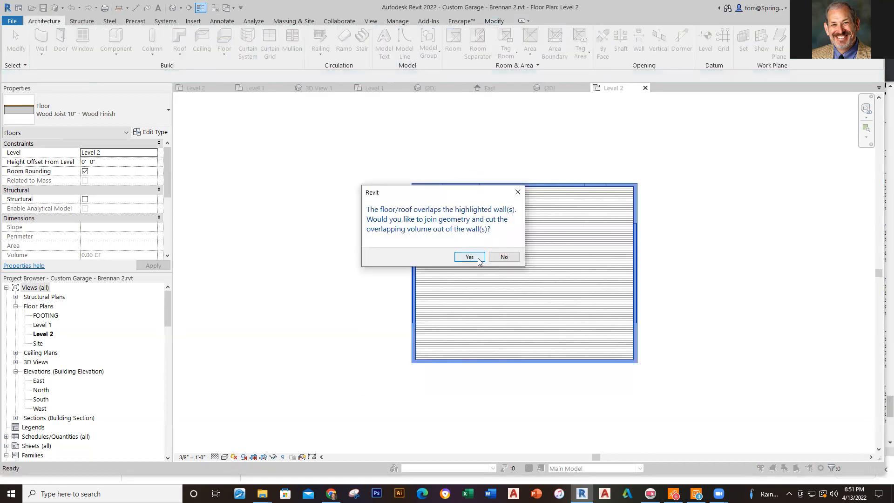
click(478, 259)
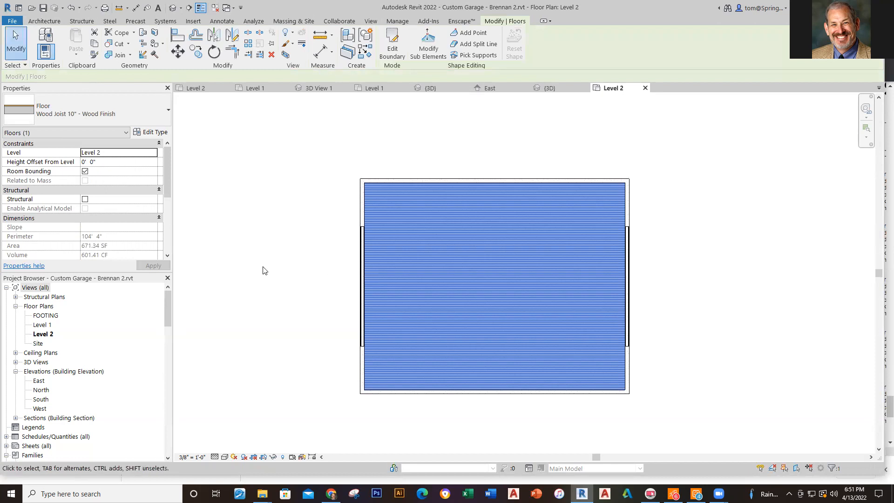
click(244, 221)
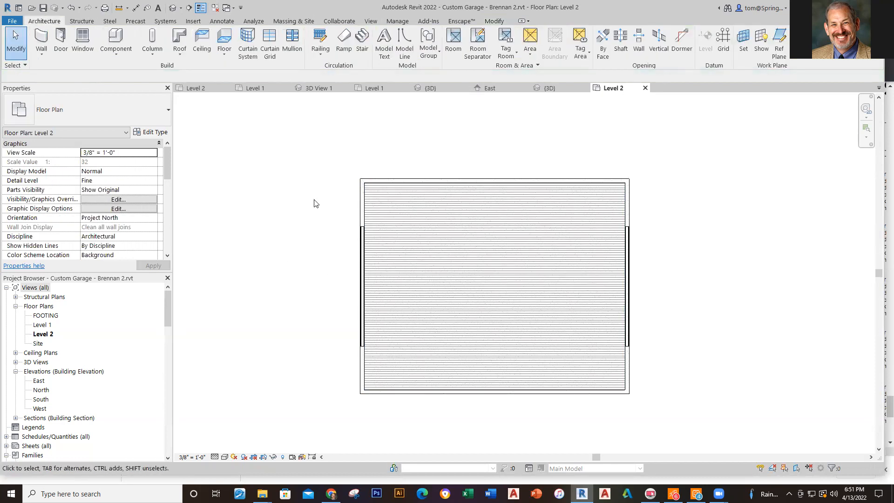
Compare the master plan's Level 2 floor plan with the custom garage's Level 2 plan
click(302, 87)
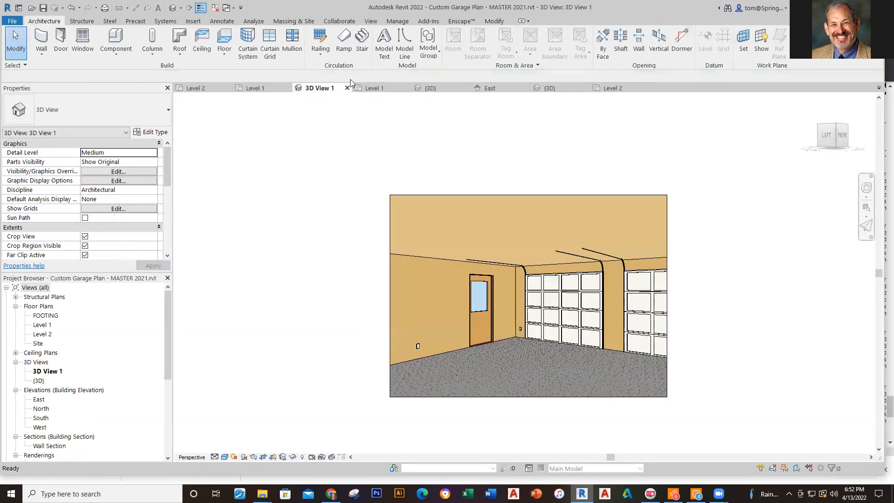
key(ctrl+Tab)
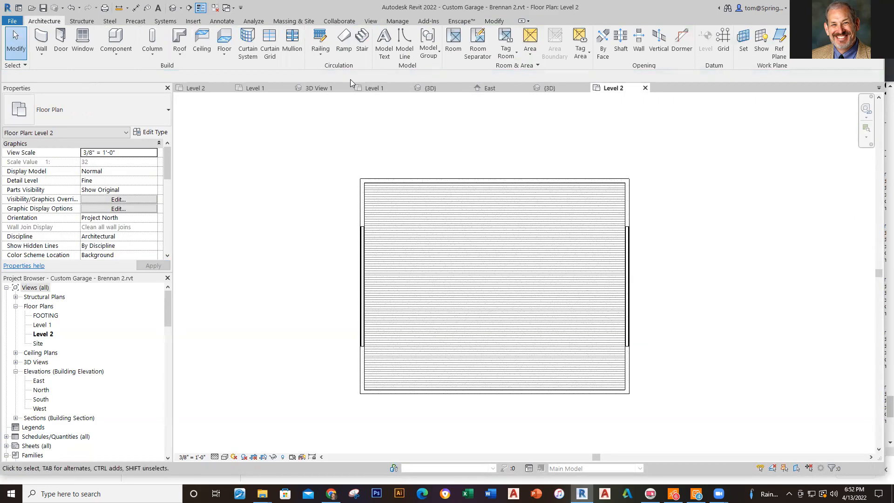
click(191, 92)
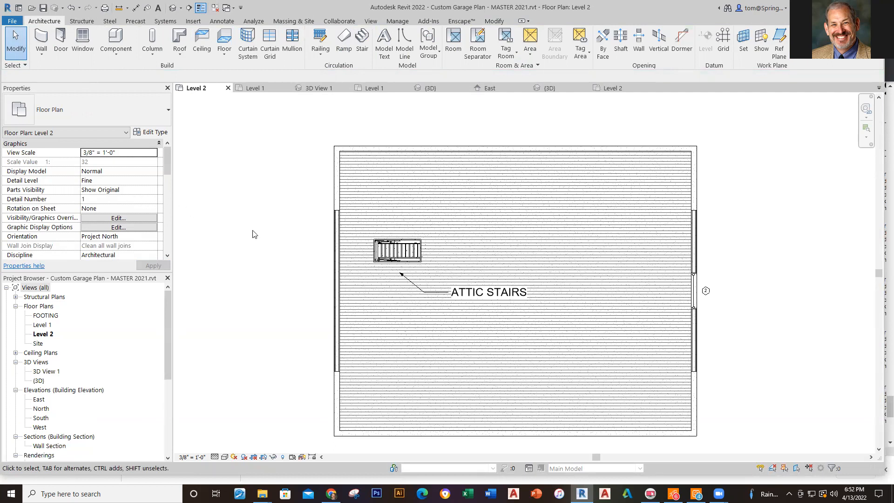
click(612, 88)
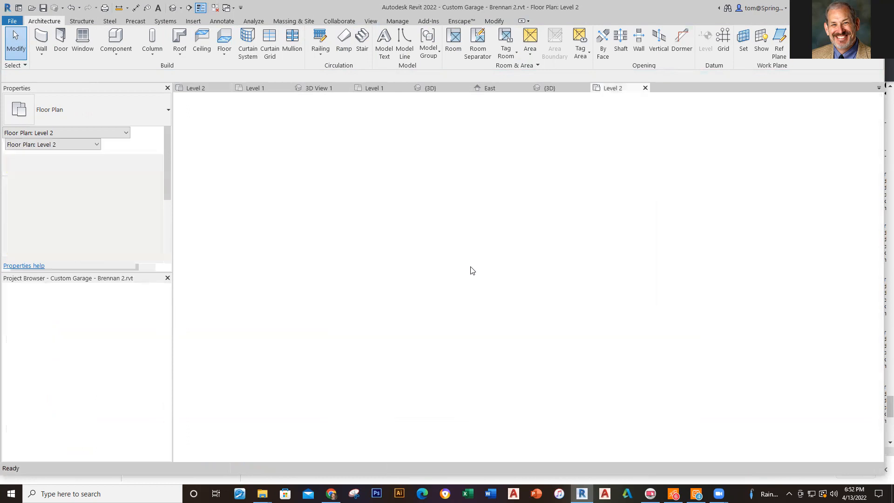
scroll(364, 292, up, 2)
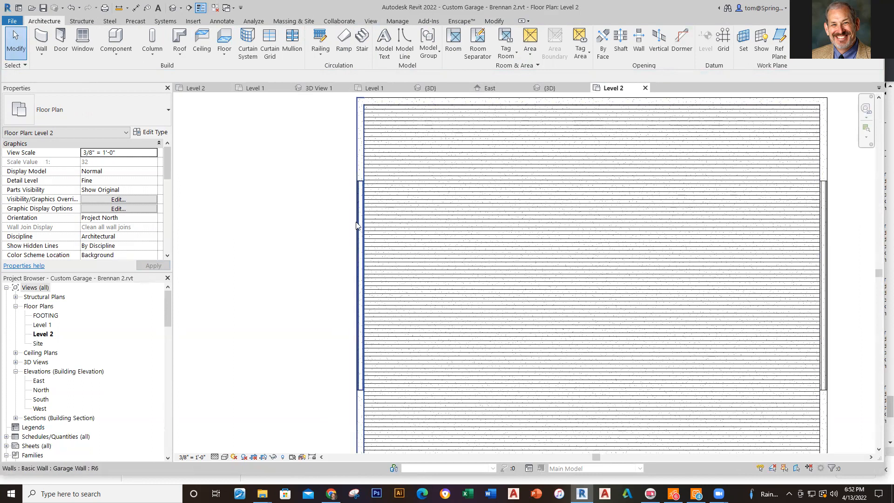
scroll(346, 298, down, 2)
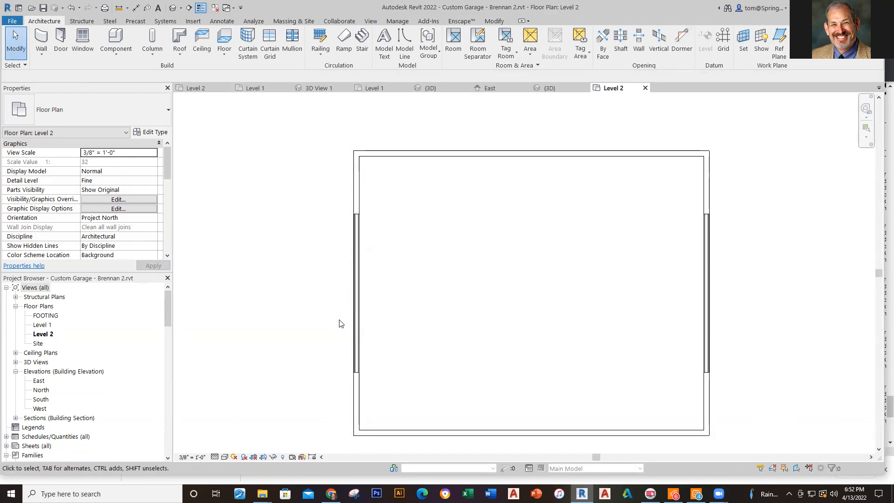
mouse_move(759, 291)
middle_down()
mouse_move(708, 293)
mouse_move(664, 273)
middle_up()
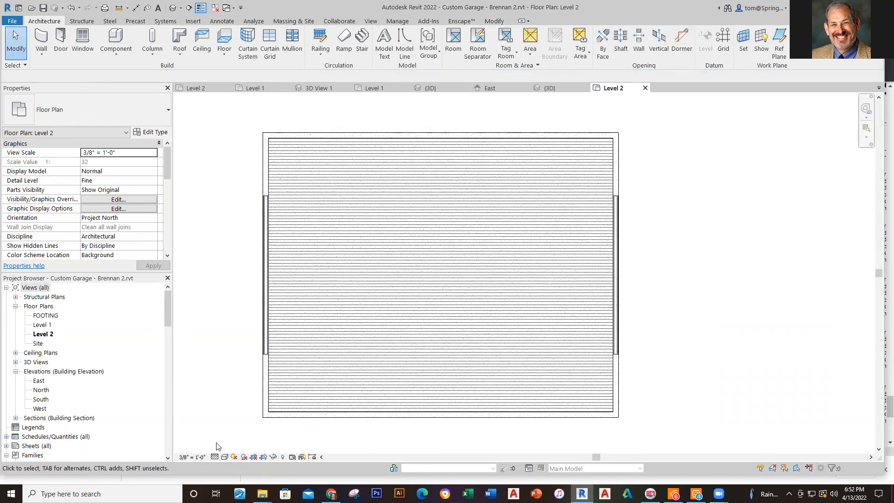
Try the Realistic visual style in the custom garage's Level 2 plan
click(225, 456)
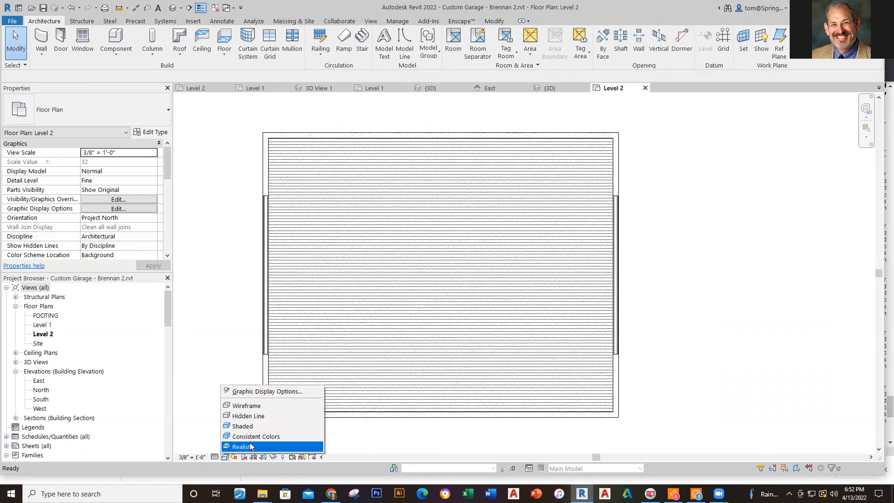
click(250, 446)
scroll(390, 381, down, 1)
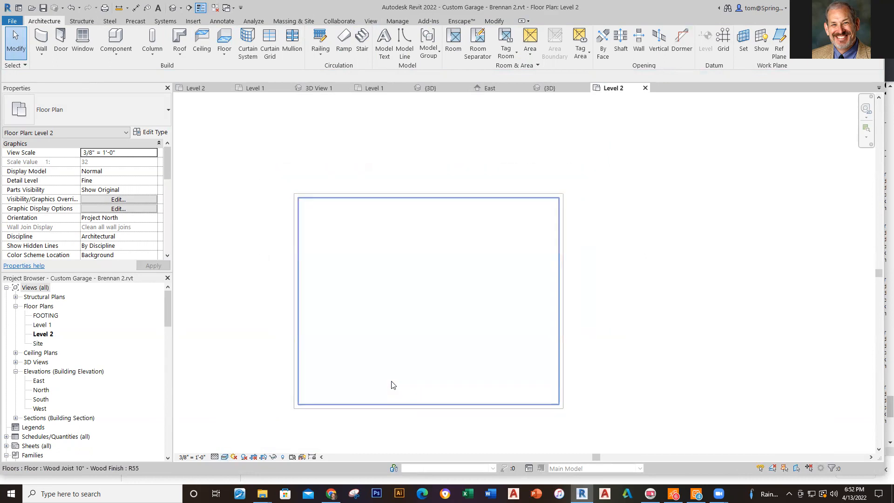
Set the custom garage's Level 2 plan to the Consistent Colors visual style
click(223, 457)
click(244, 435)
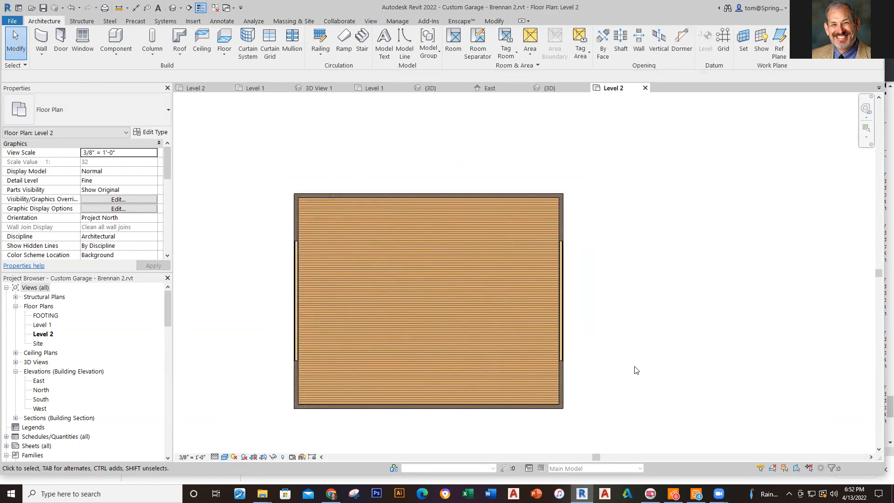
middle_click(636, 370)
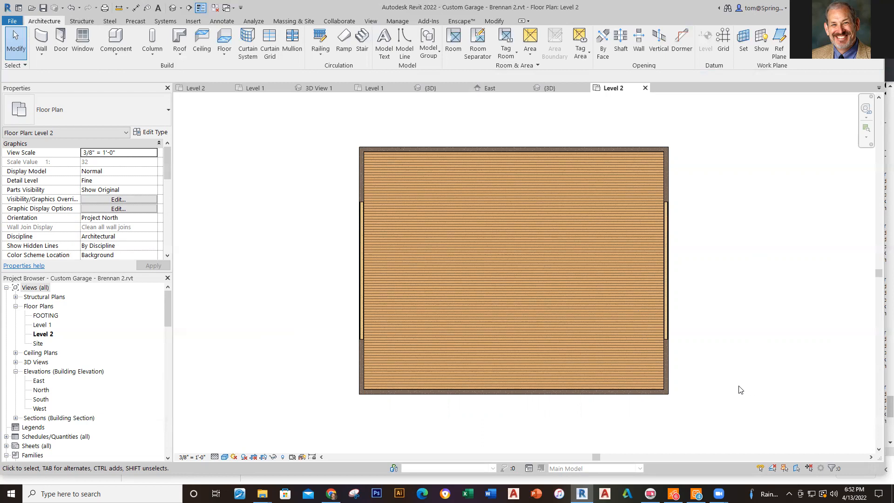
middle_drag(738, 373, 654, 383)
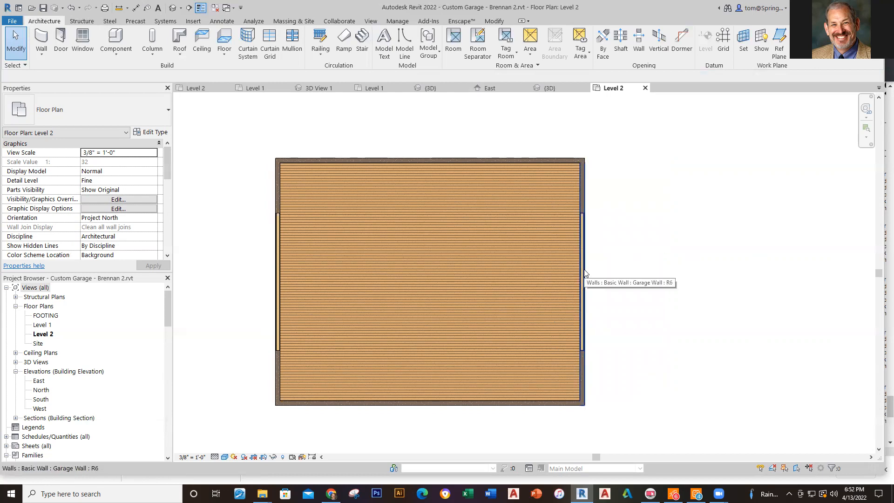
Set the master plan's {3D} view to the Realistic visual style and inspect the building from another angle
key(ctrl+Tab)
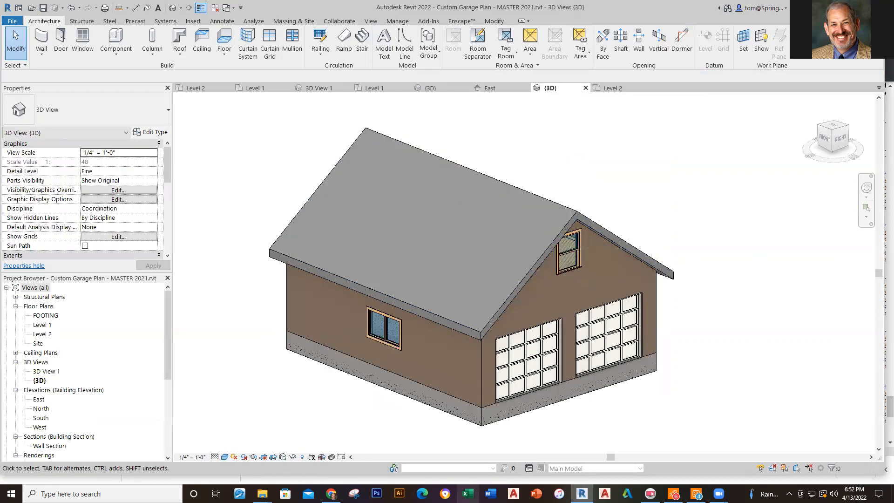
click(224, 456)
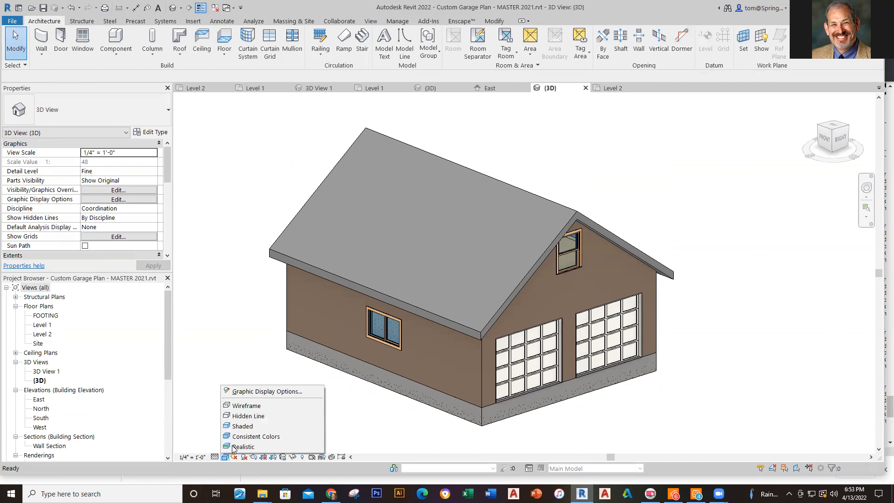
click(246, 448)
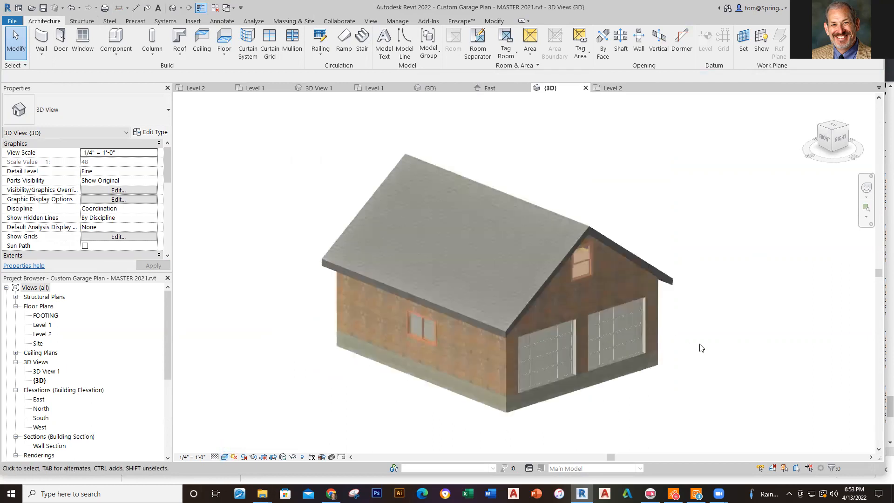
shift+middle_drag(701, 349, 638, 251)
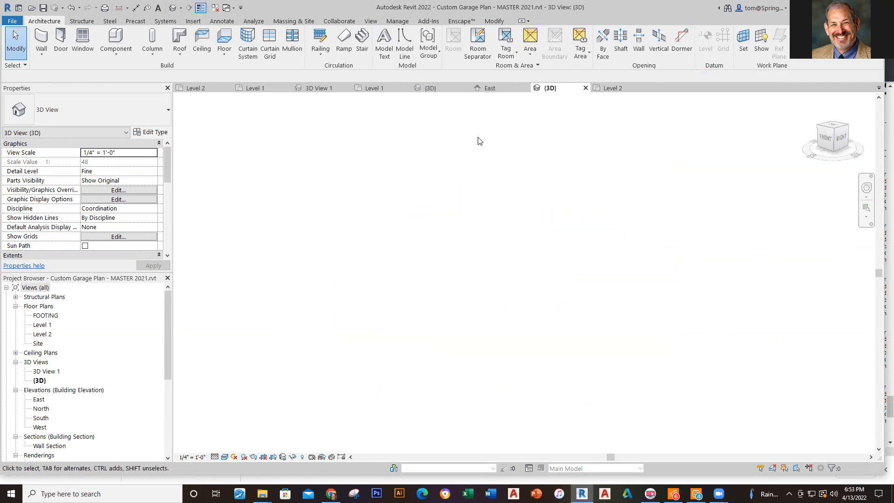
Set the custom garage's {3D} view to the Realistic visual style and orbit around the building to inspect it
key(ctrl+Tab)
shift+middle_drag(584, 371, 738, 264)
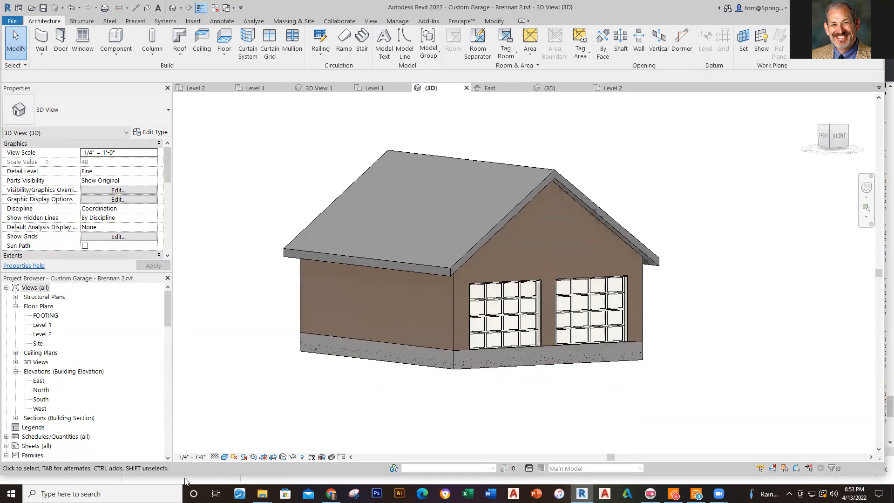
click(225, 460)
click(261, 444)
shift+middle_drag(648, 325, 811, 384)
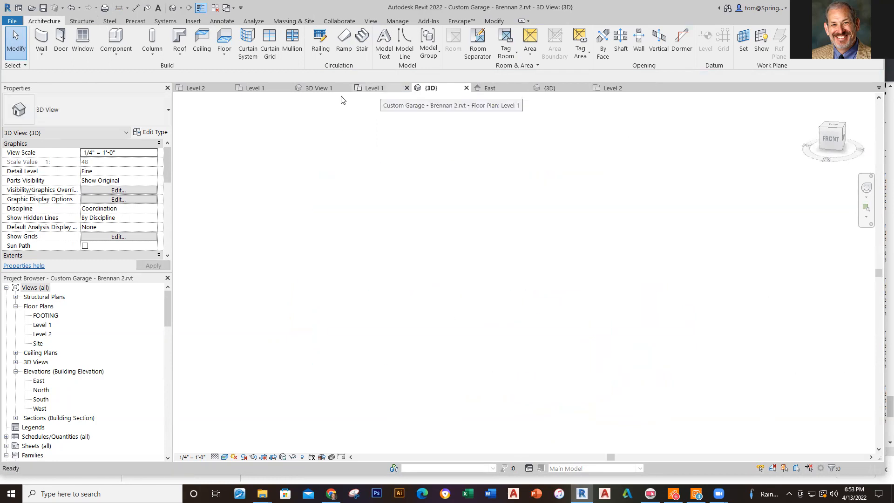
Place a tagged 60" x 36" Slider with Trim window at the middle of the south wall in the custom garage's Level 1 plan
click(374, 88)
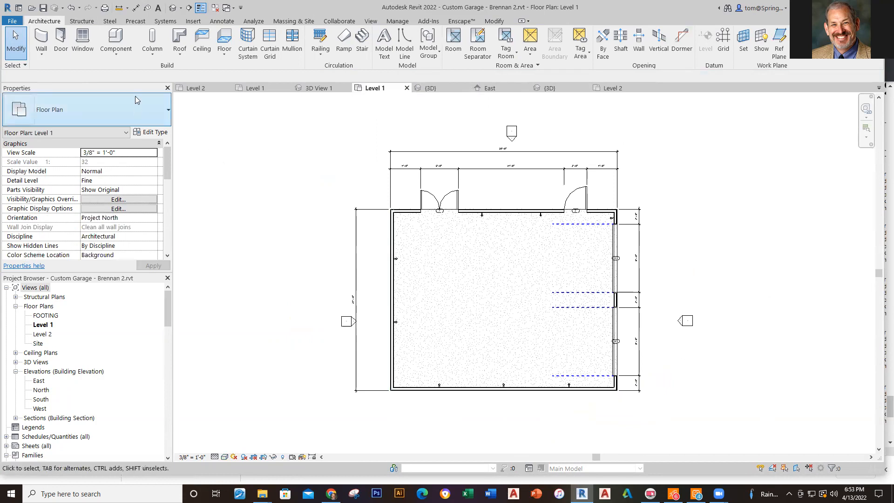
click(68, 51)
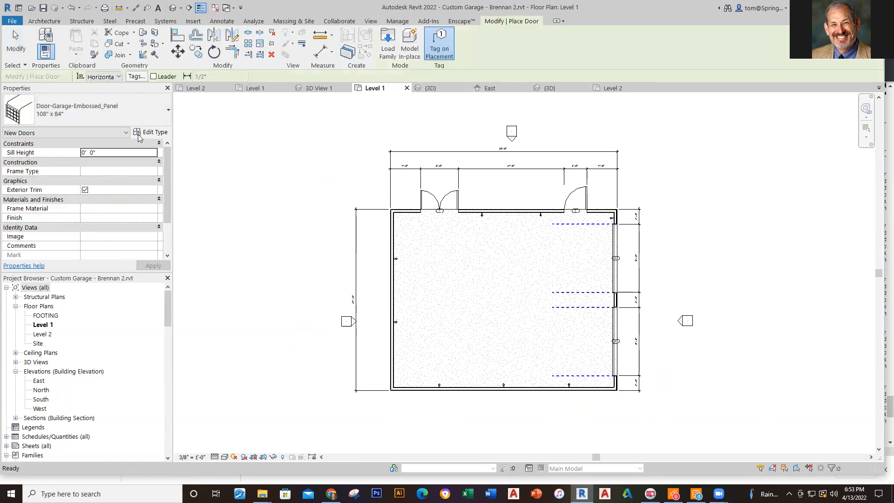
click(151, 112)
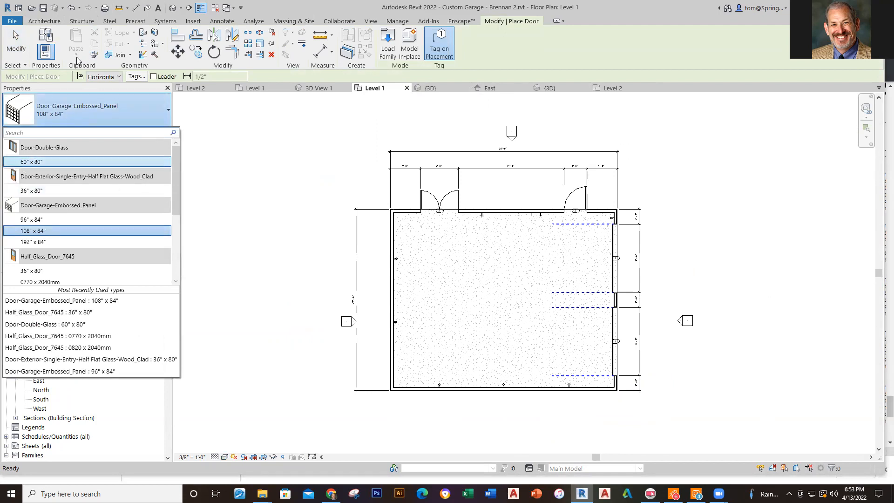
click(54, 24)
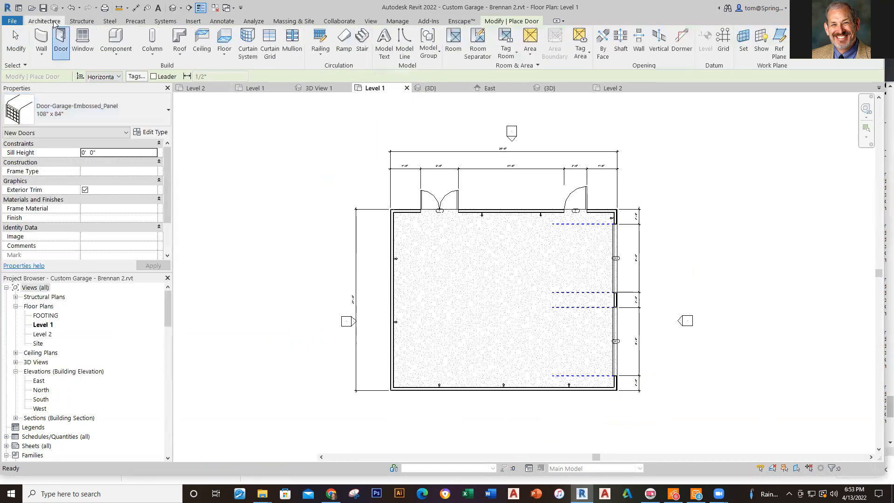
click(83, 43)
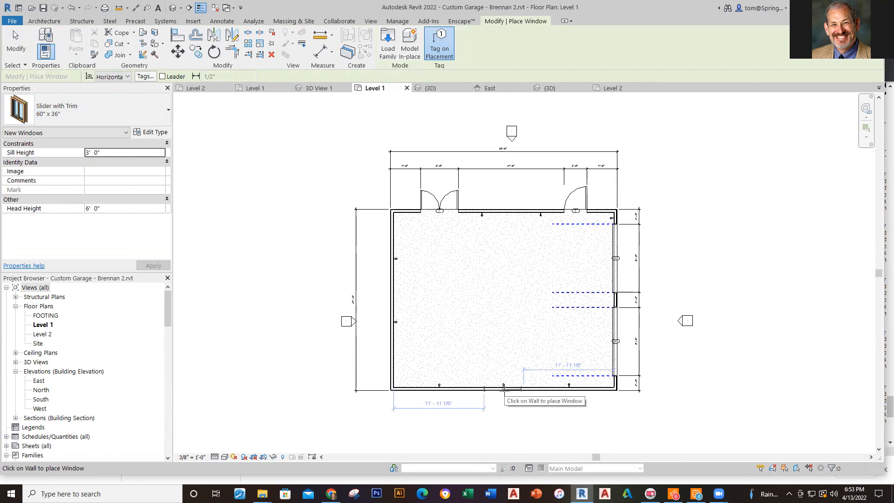
click(504, 389)
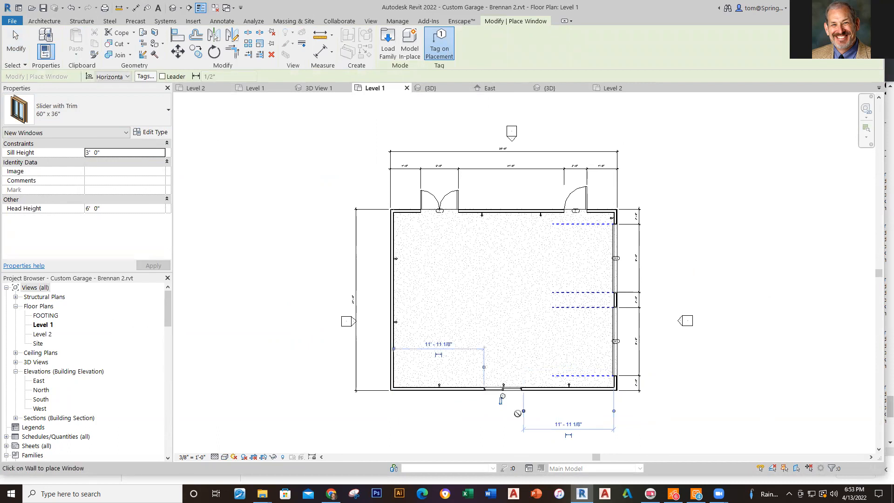
key(Escape)
key(Escape)
scroll(510, 415, up, 3)
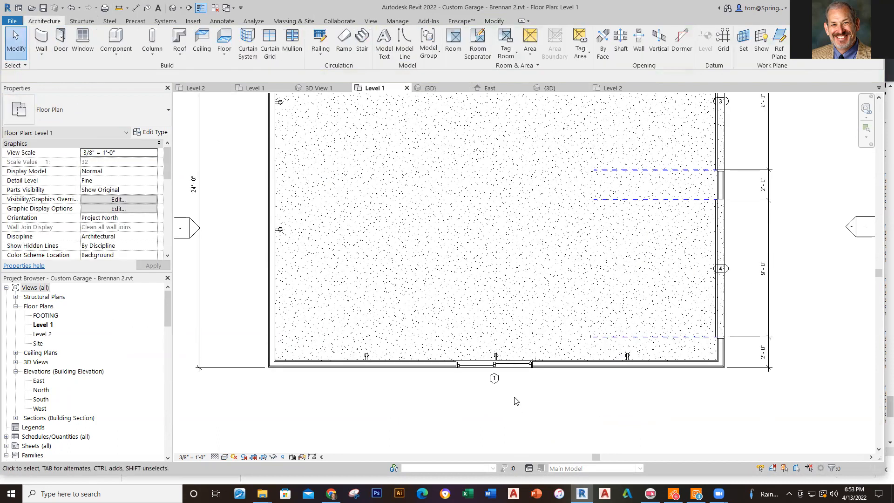
Measure the south window's offset from the west wall's outer face and set it to 12' - 6"
click(512, 367)
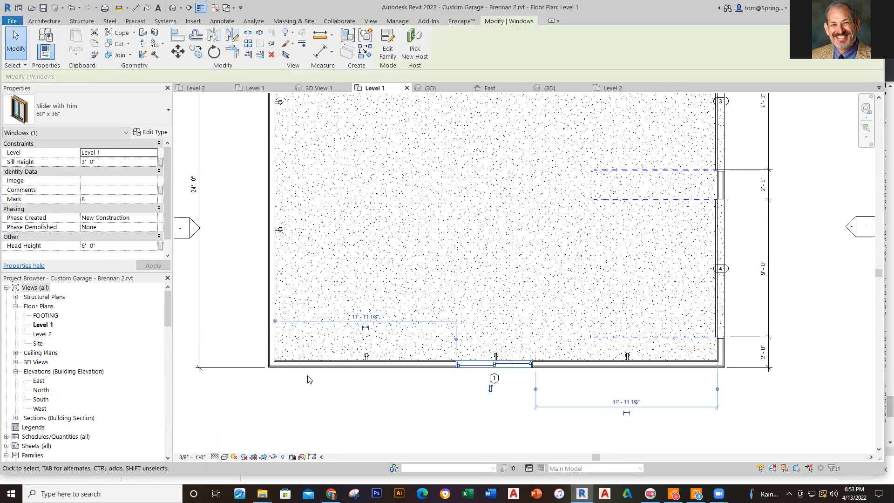
drag(275, 321, 267, 322)
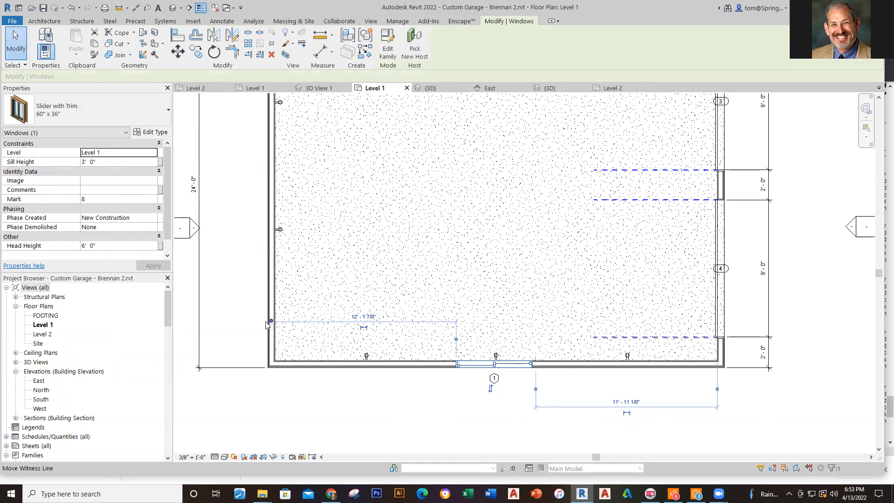
click(271, 324)
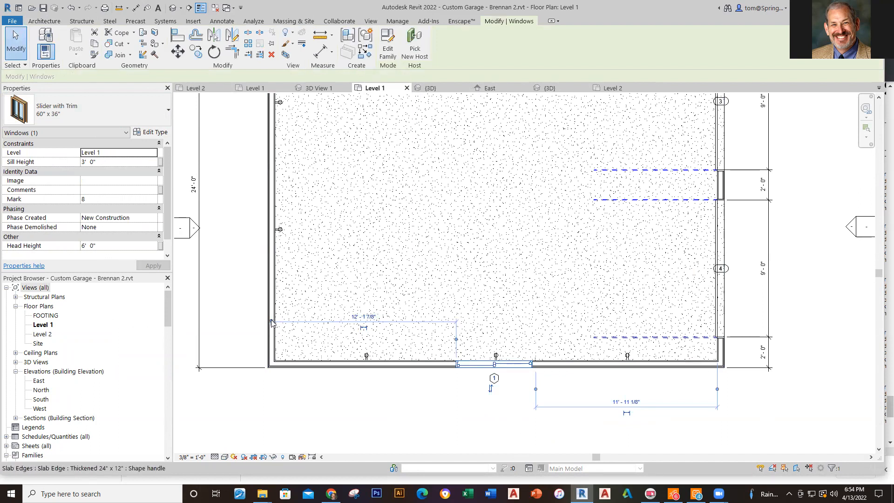
scroll(468, 396, up, 3)
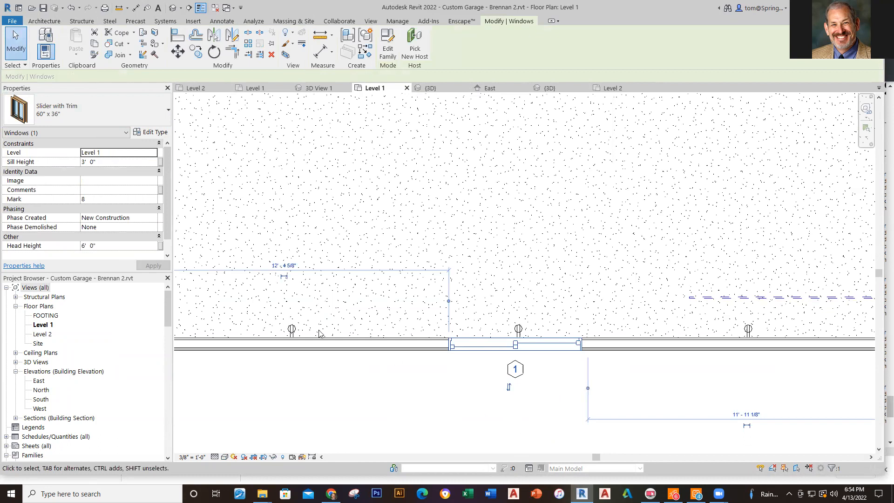
click(284, 265)
text(12' - 6)
key(Return)
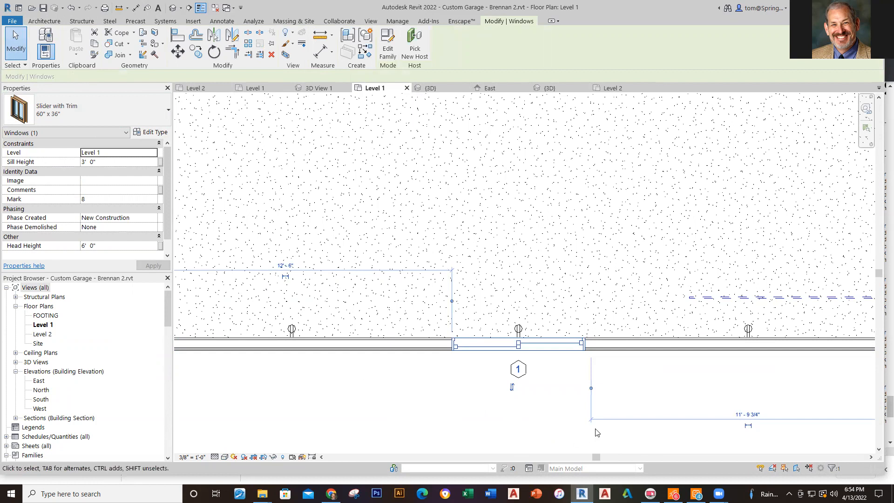
Align the temporary dimension with the south window's east edge and the east wall's outer face, and make it permanent
drag(590, 388, 518, 388)
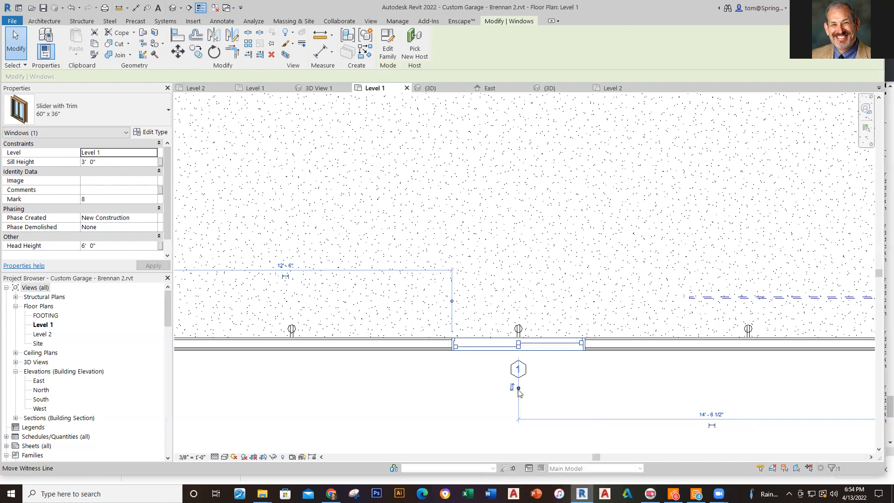
drag(519, 388, 585, 345)
scroll(577, 373, up, 2)
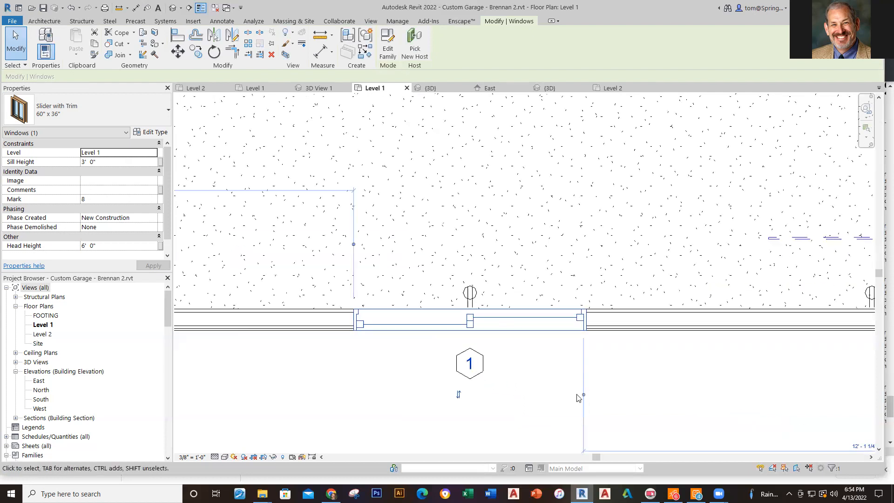
drag(583, 394, 587, 315)
scroll(600, 386, up, 2)
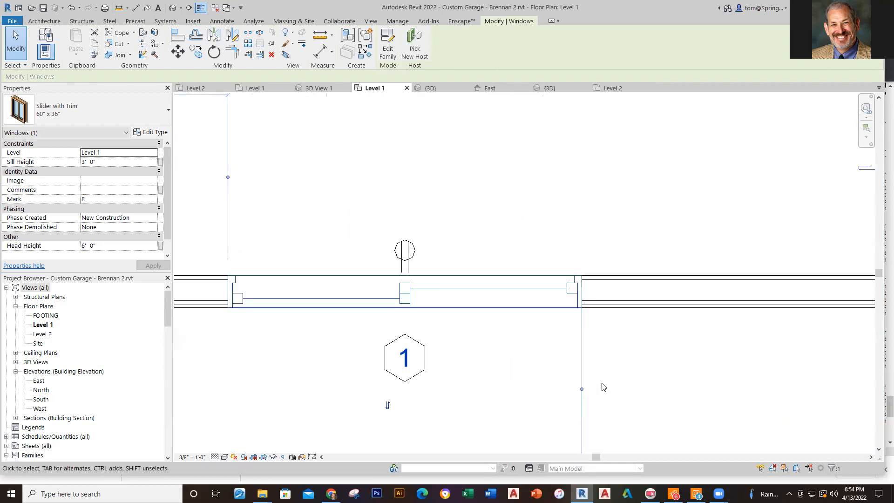
scroll(602, 386, down, 4)
middle_drag(664, 398, 342, 384)
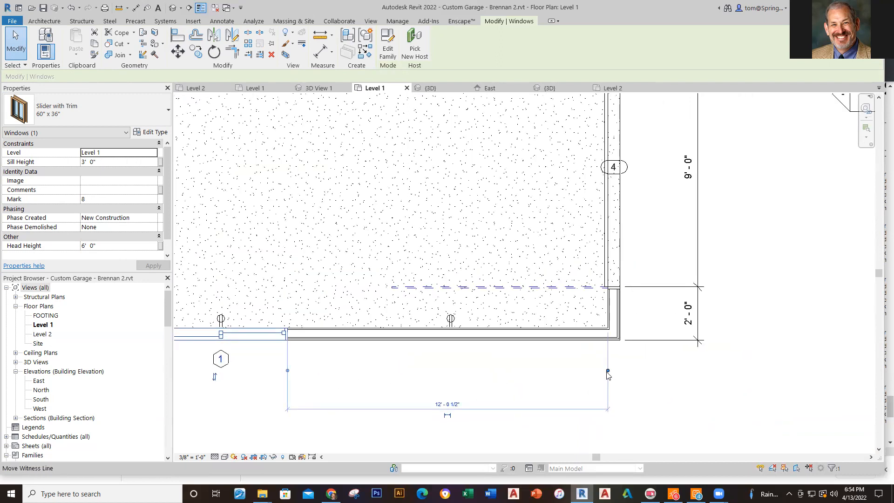
drag(610, 372, 619, 313)
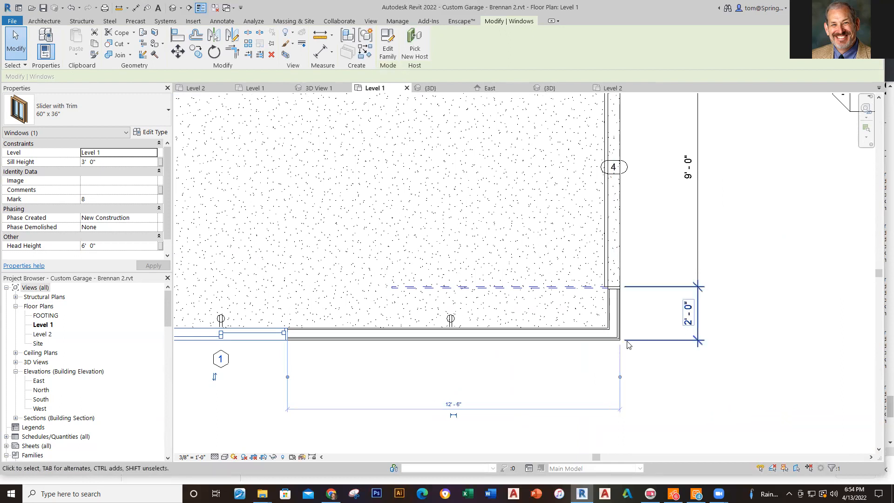
scroll(504, 440, down, 2)
middle_drag(512, 442, 644, 384)
click(608, 372)
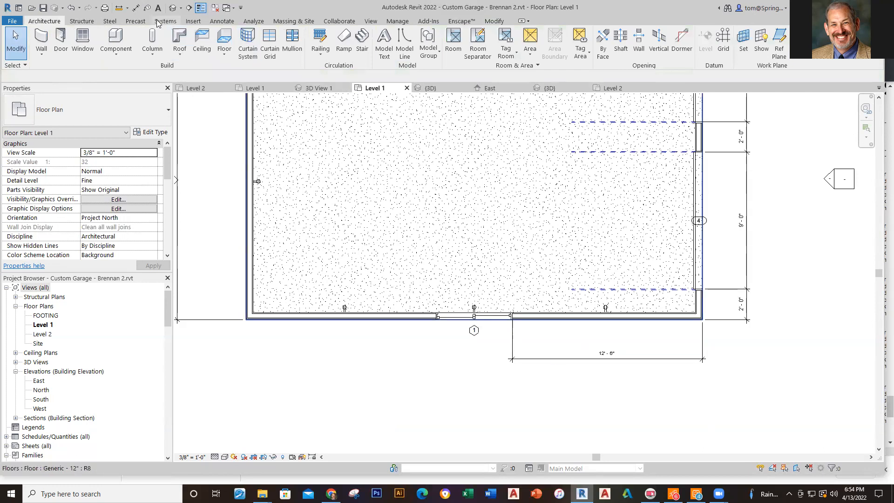
Add aligned dimensions from the west wall's outer face to the south window and across the window's width, and save the project
click(135, 8)
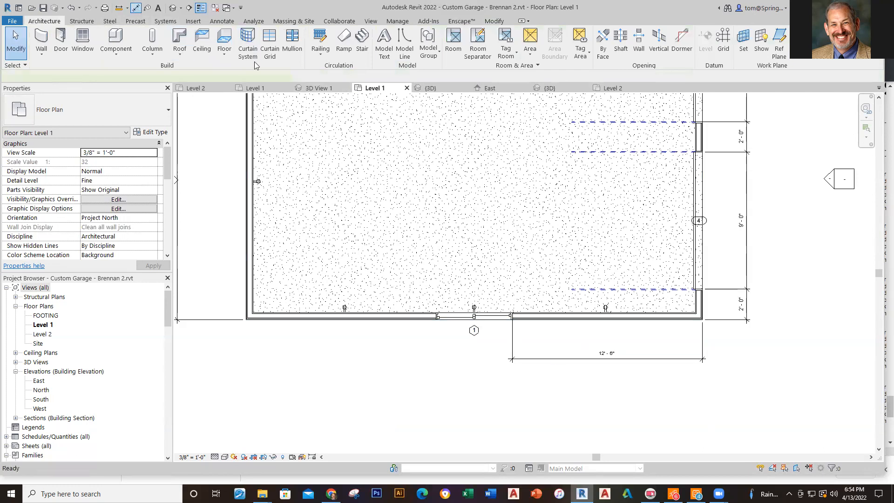
click(247, 315)
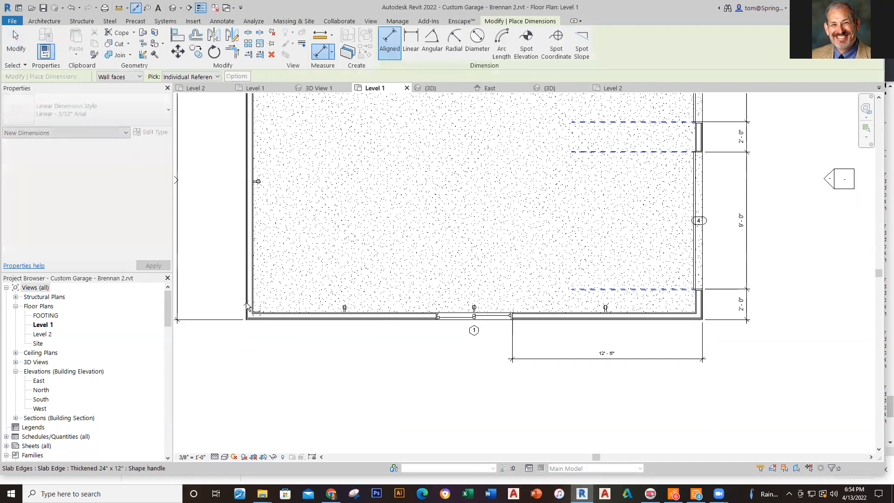
click(436, 335)
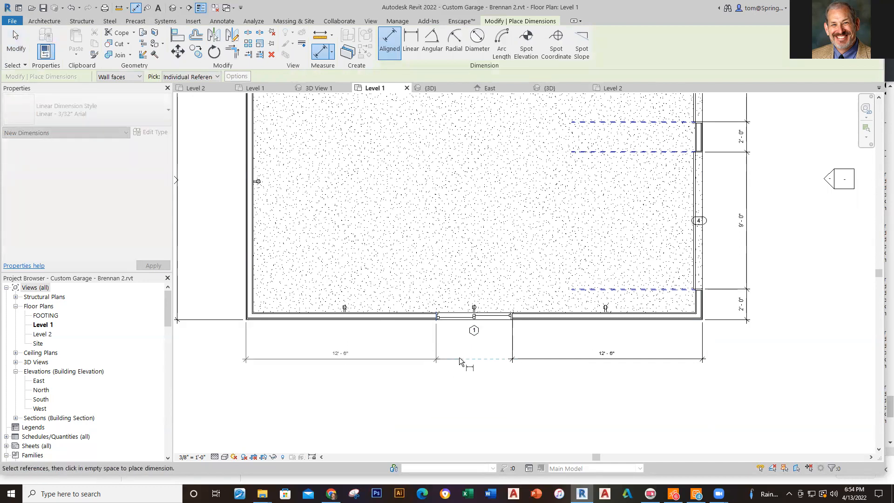
click(459, 357)
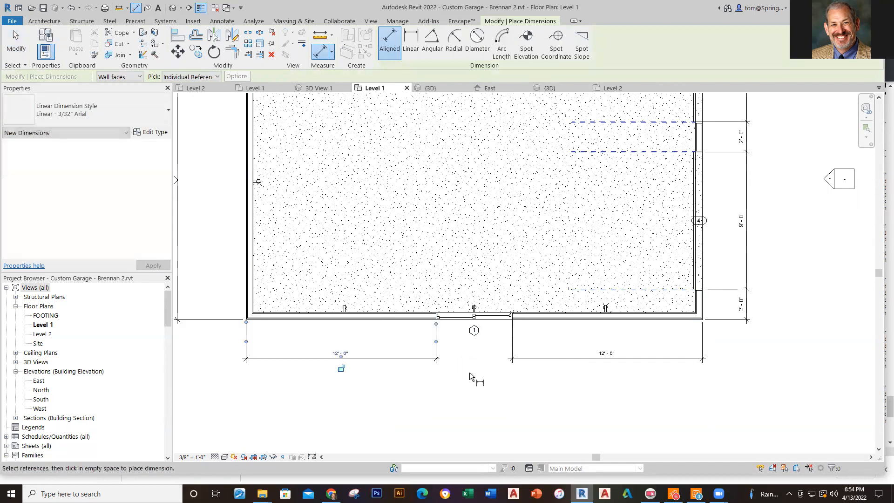
click(437, 316)
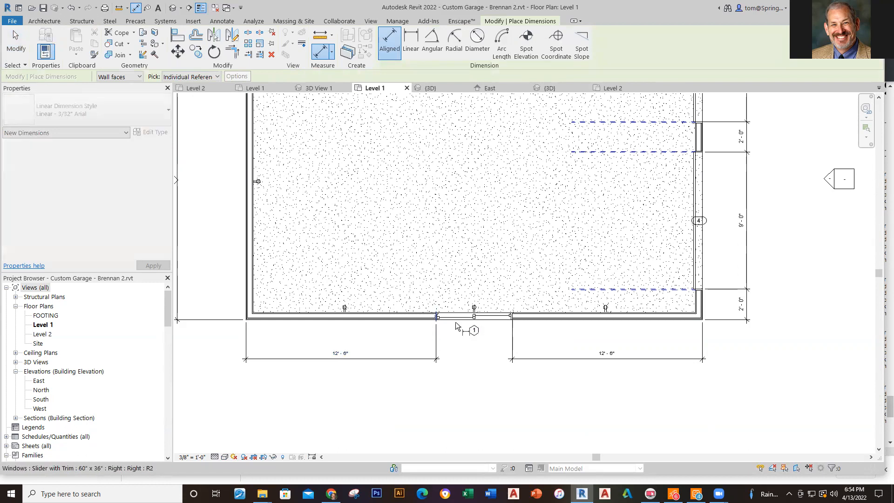
click(511, 320)
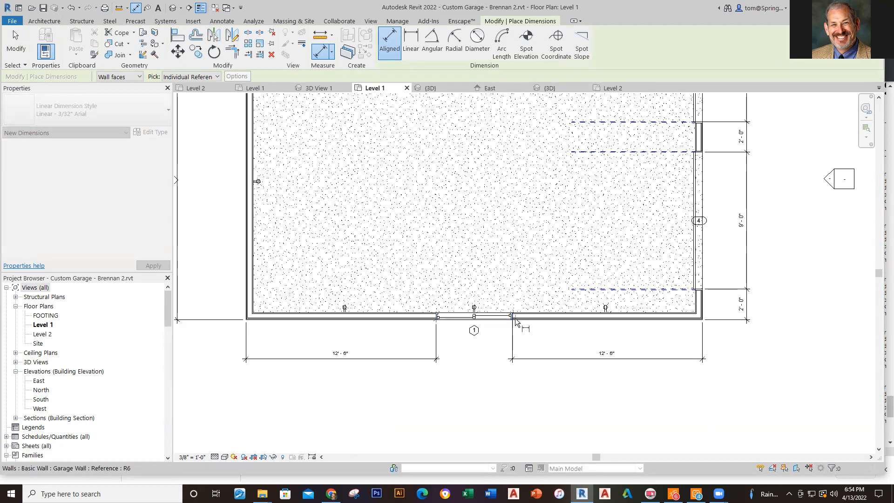
click(513, 363)
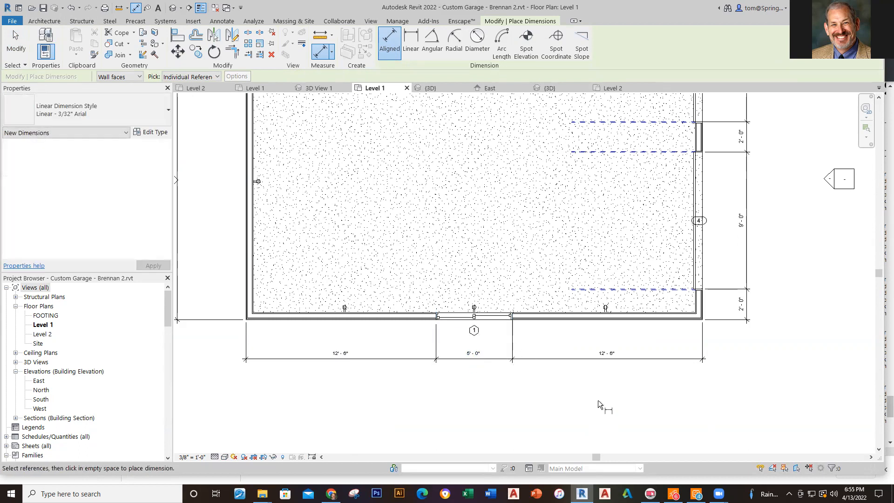
scroll(599, 409, down, 2)
key(Escape)
key(Escape)
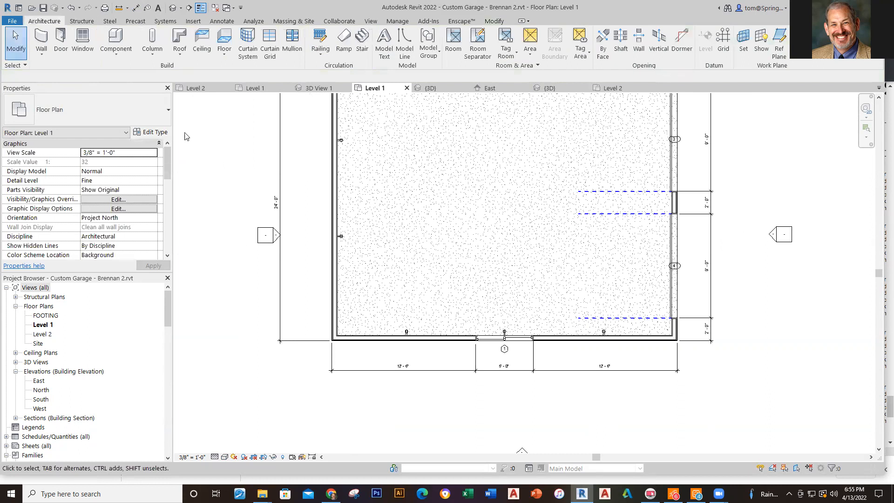
click(44, 7)
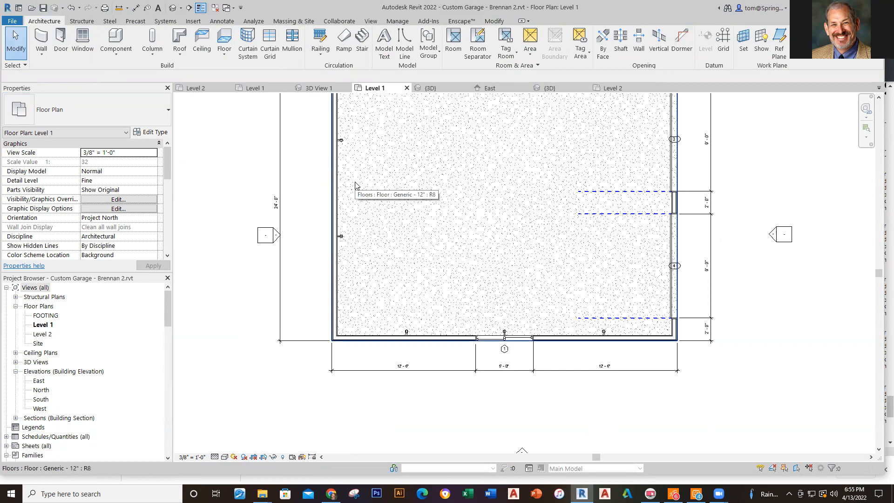
Following the master plan's Level 2, place a tagged 36" x 48" Double Hung with Trim window at the middle of the custom garage's east wall
click(607, 89)
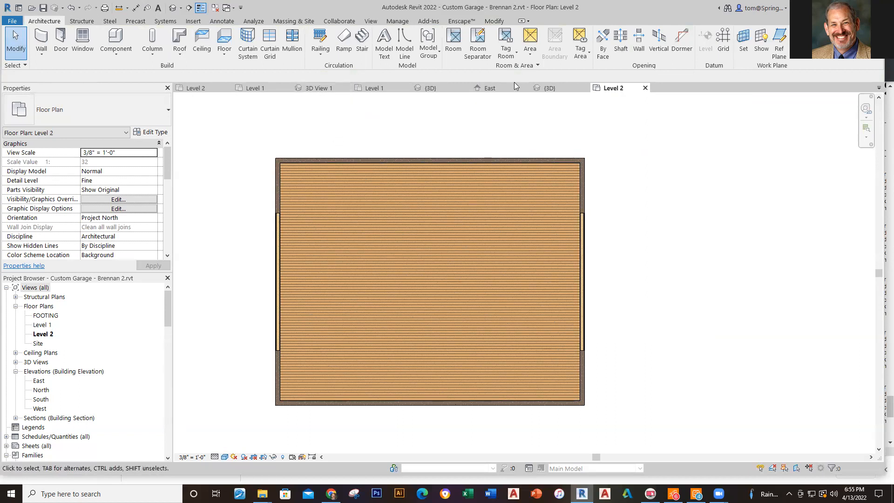
click(193, 88)
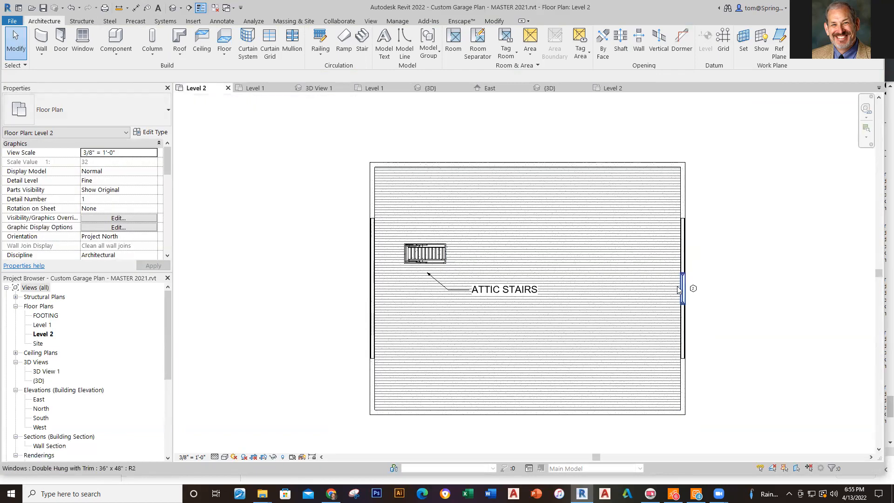
click(680, 286)
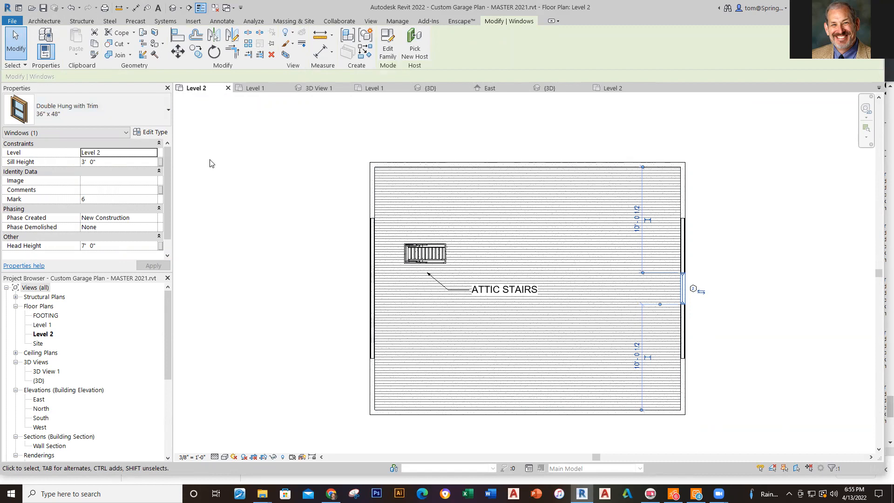
click(612, 88)
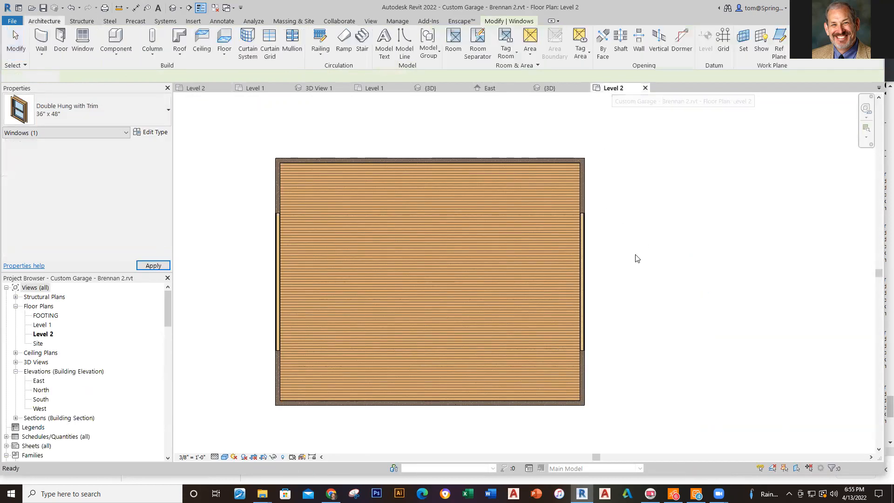
click(81, 52)
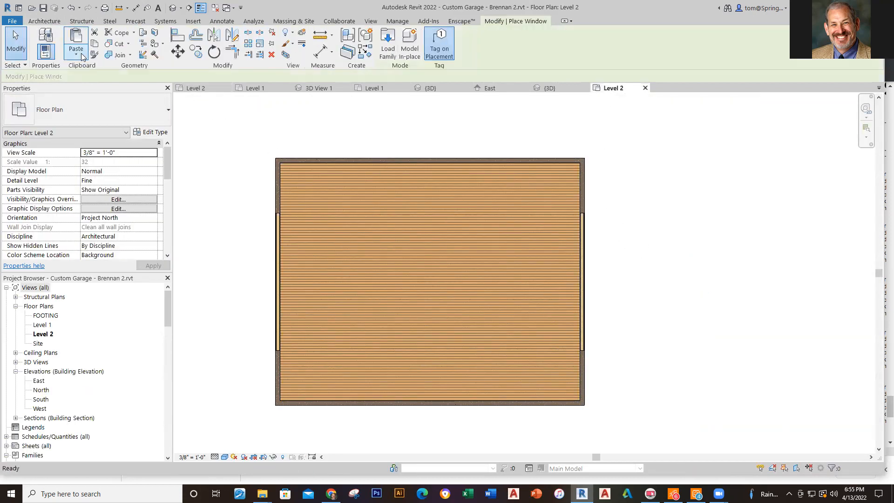
click(168, 111)
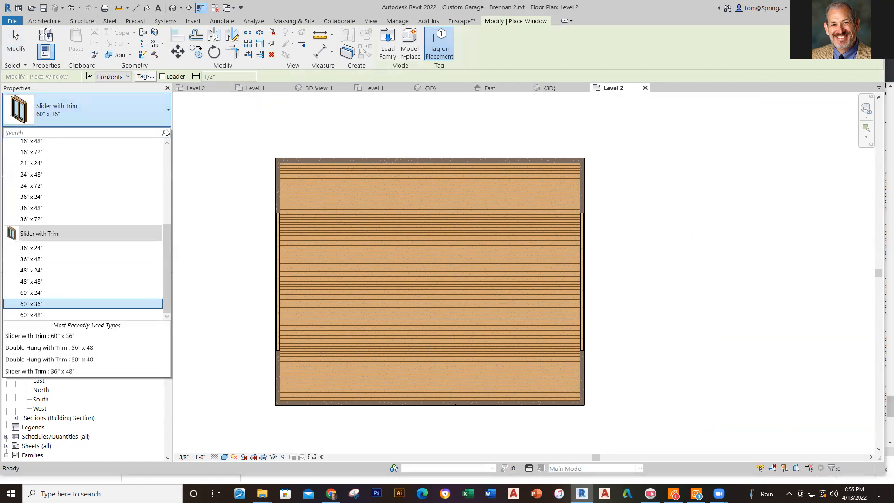
click(84, 349)
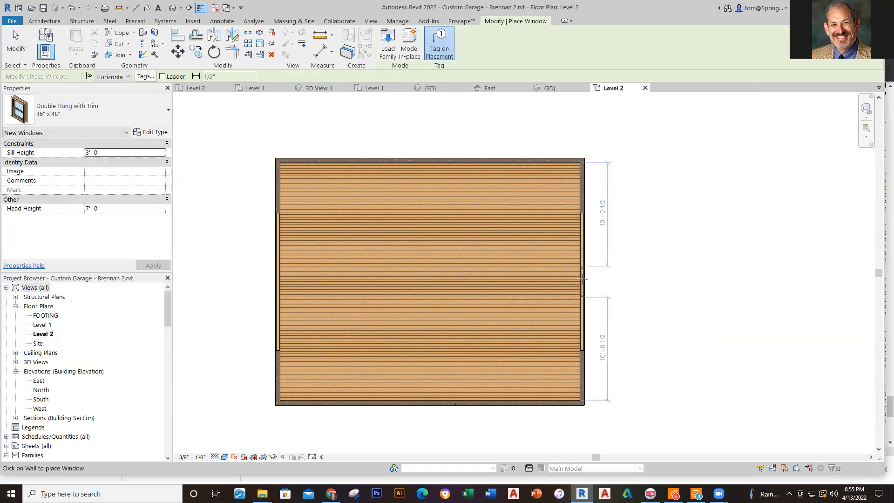
click(583, 279)
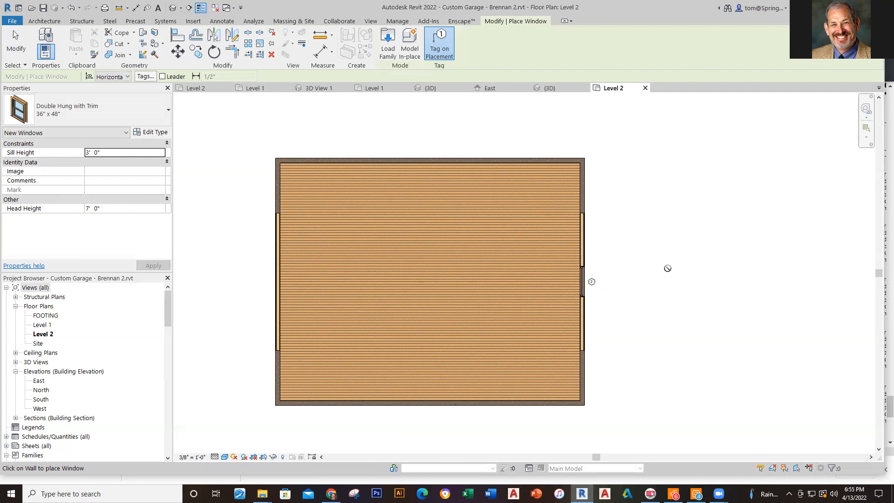
Orbit the {3D} views of the master plan and the custom garage to compare the buildings, and open the master's 3D View 1
click(548, 88)
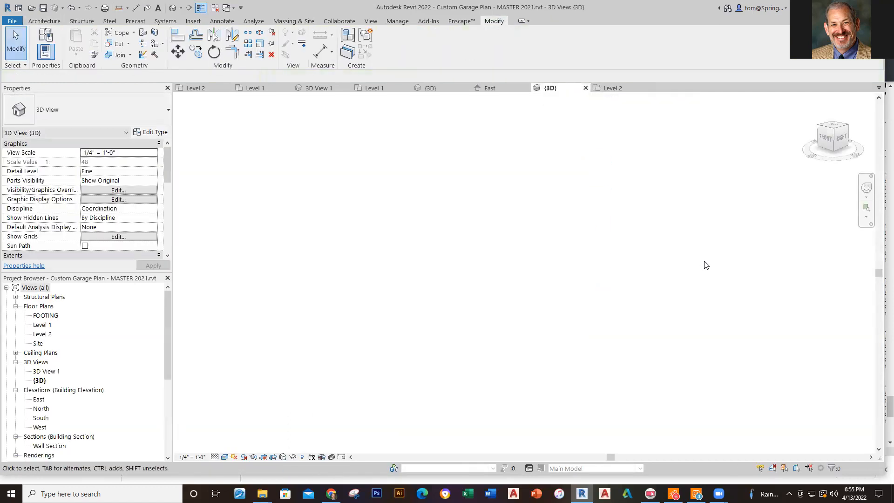
shift+middle_drag(705, 269, 698, 281)
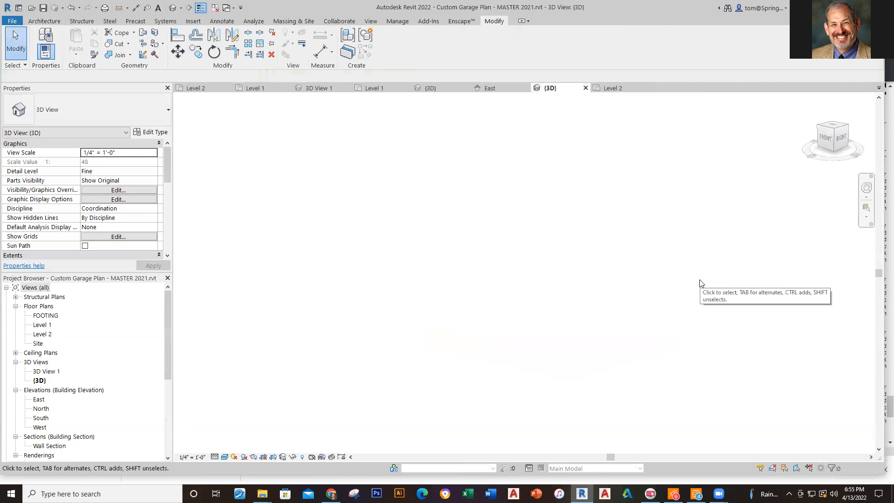
shift+middle_drag(687, 329, 645, 266)
key(ctrl+Tab)
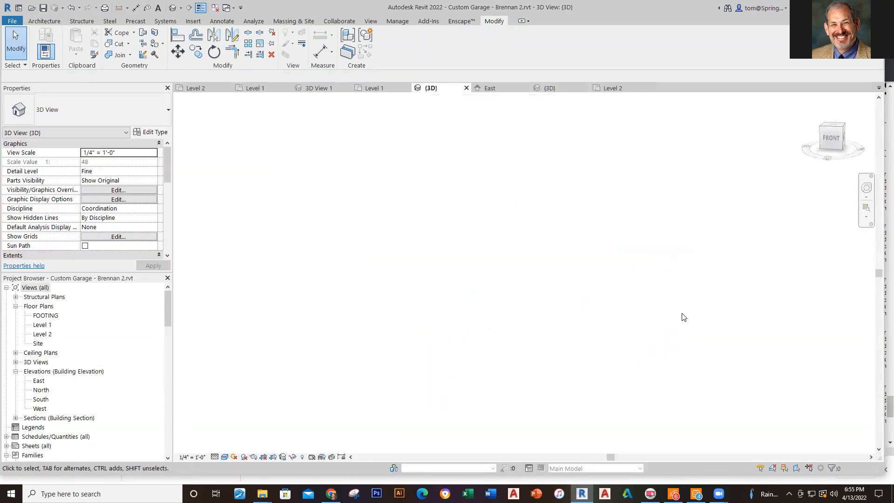
shift+middle_drag(644, 354, 580, 393)
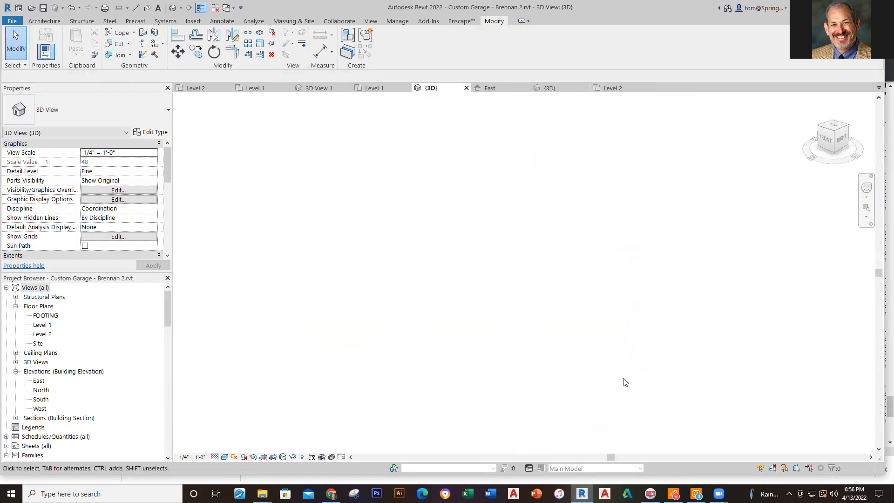
middle_drag(624, 375, 655, 371)
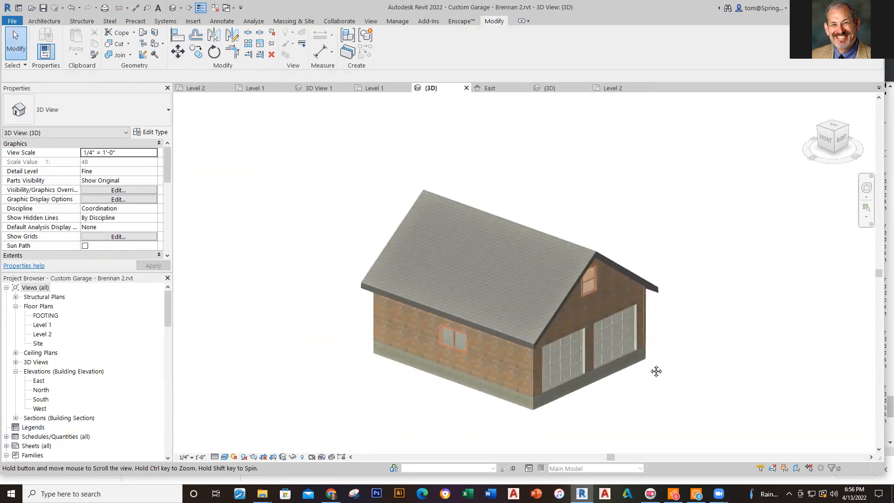
middle_drag(656, 371, 650, 368)
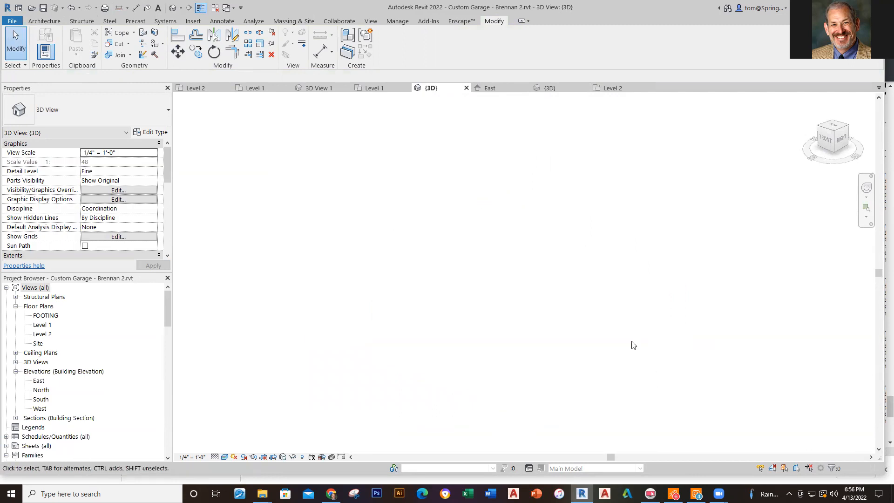
click(317, 88)
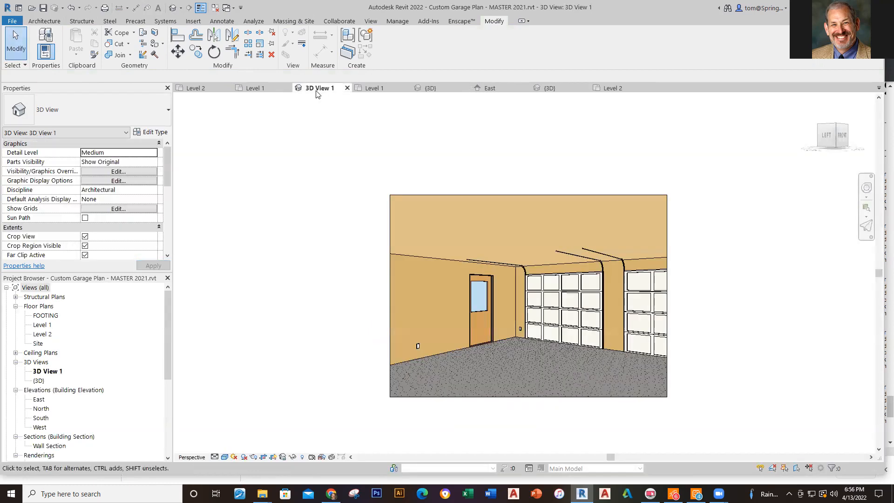
Check the attic stair's family and type in the master's Level 1 plan, and return to the custom garage's Level 1
click(261, 88)
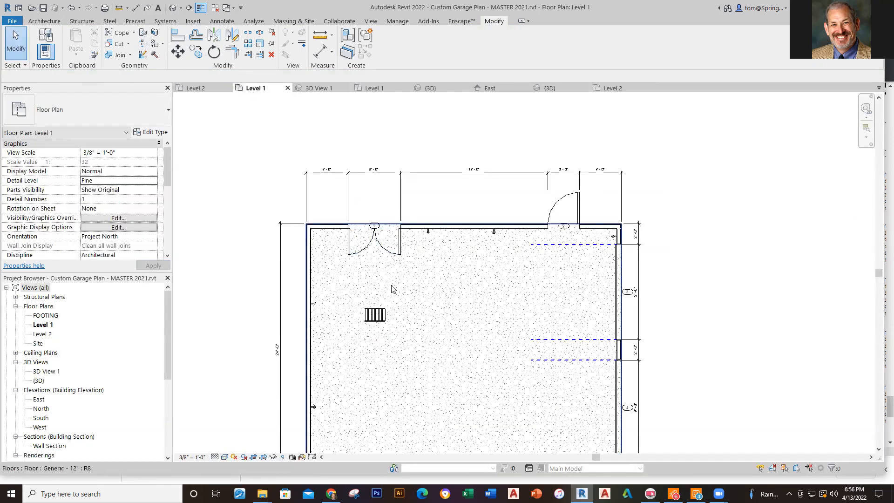
click(370, 318)
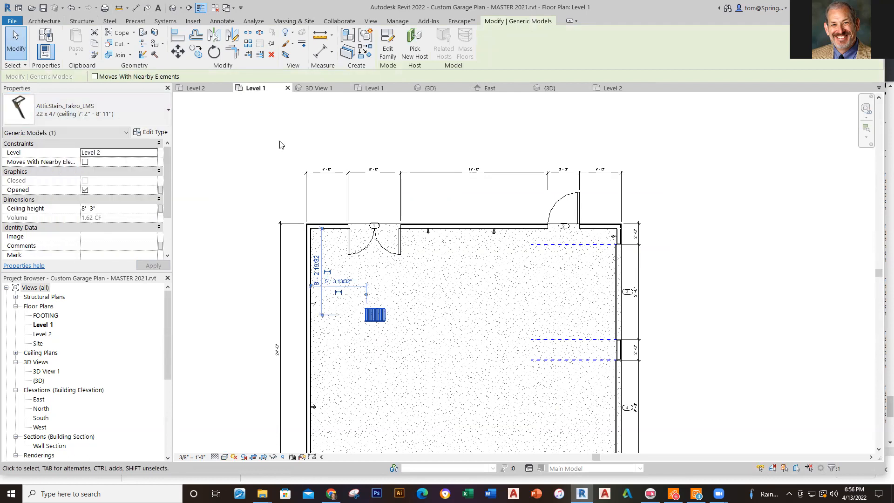
key(ctrl+Tab)
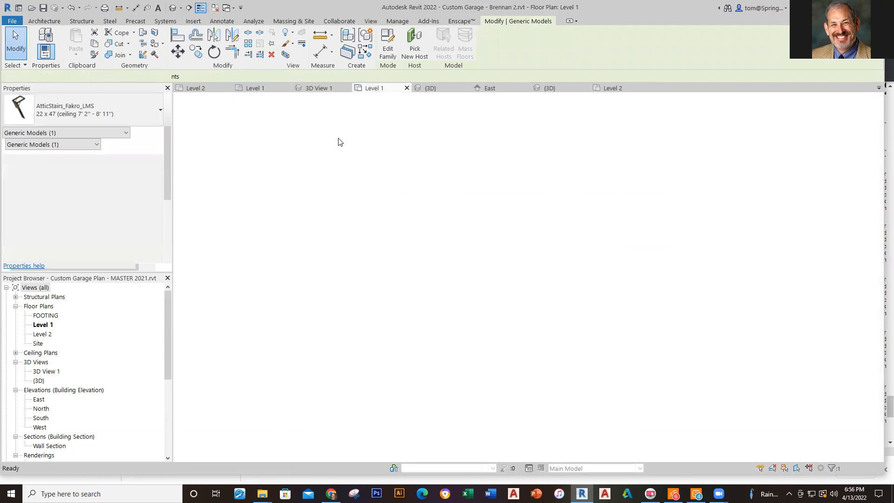
List the types of the AtticStairs_Fakro_LMS generic model family in the custom garage project
scroll(436, 254, down, 2)
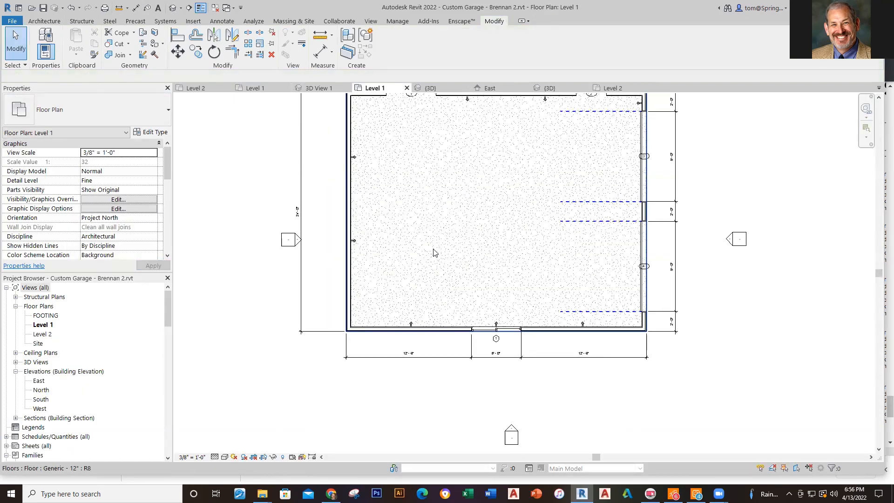
click(168, 305)
drag(168, 305, 179, 361)
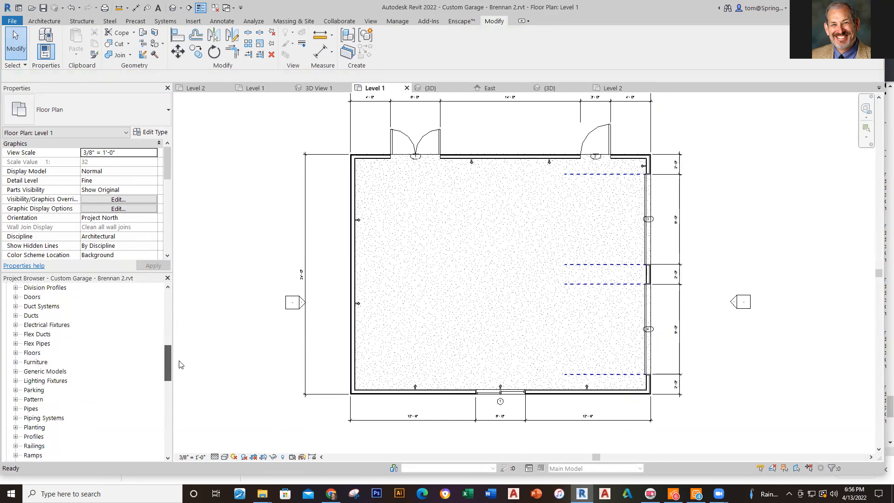
click(15, 371)
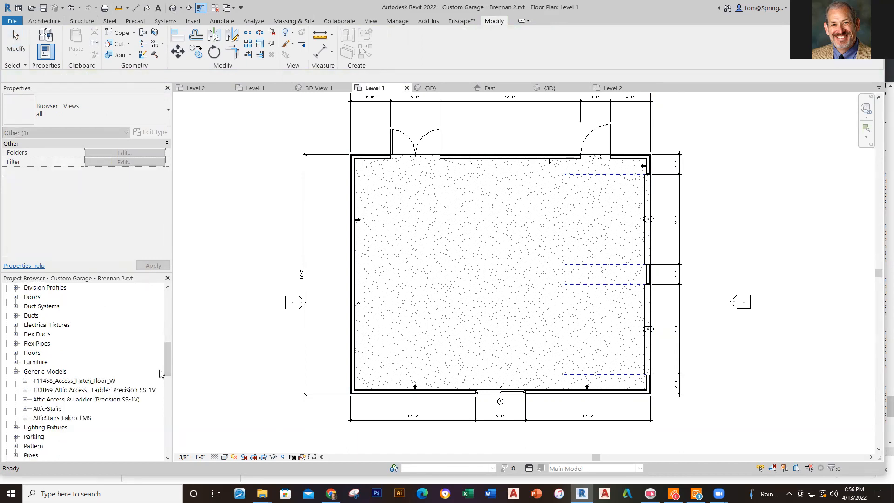
drag(168, 353, 167, 370)
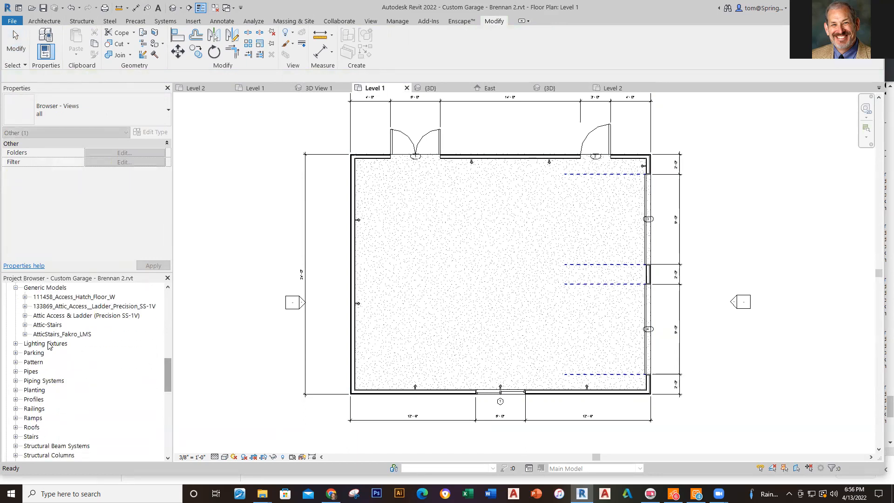
click(25, 334)
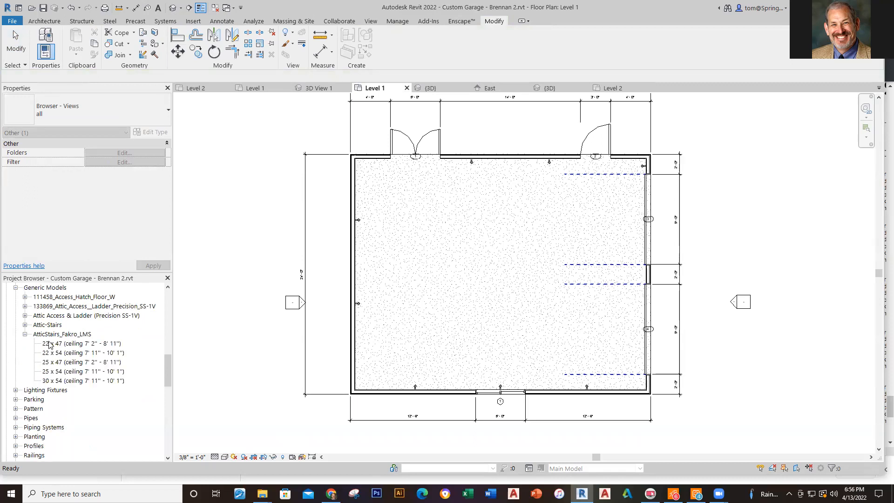
Try to place the 22 x 47 AtticStairs_Fakro_LMS attic stair on the custom garage's Level 1 floor
drag(49, 345, 460, 287)
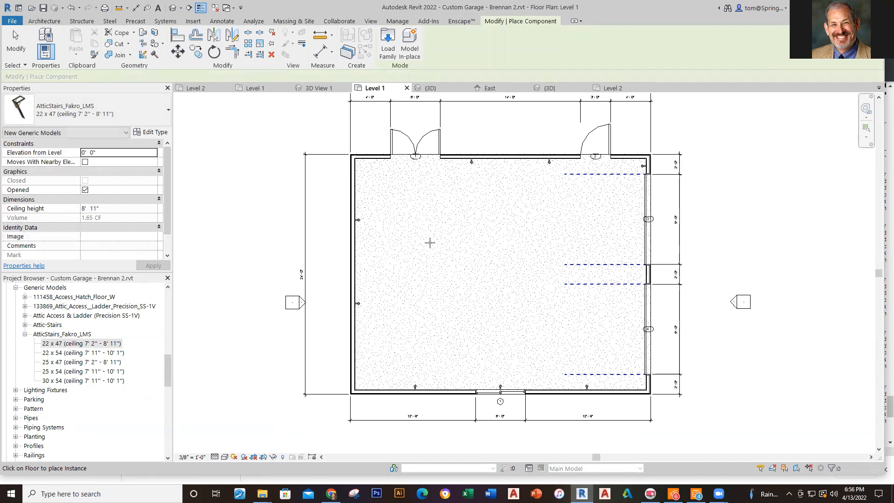
click(432, 248)
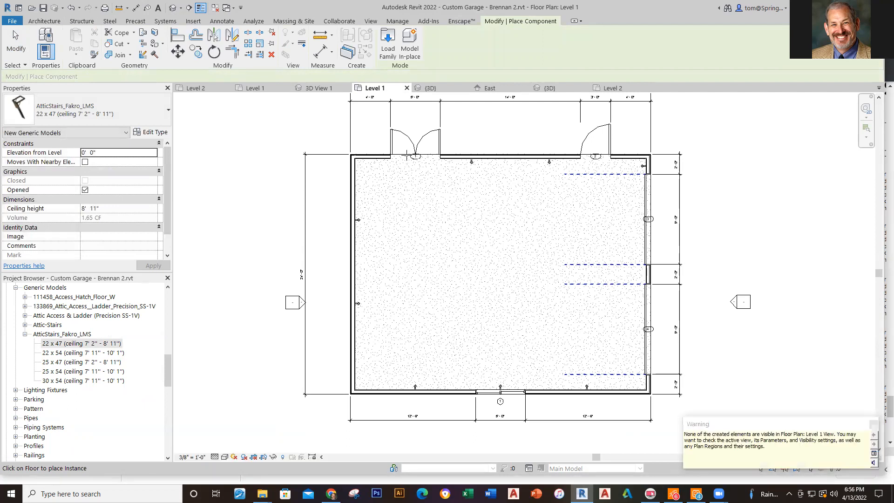
click(872, 424)
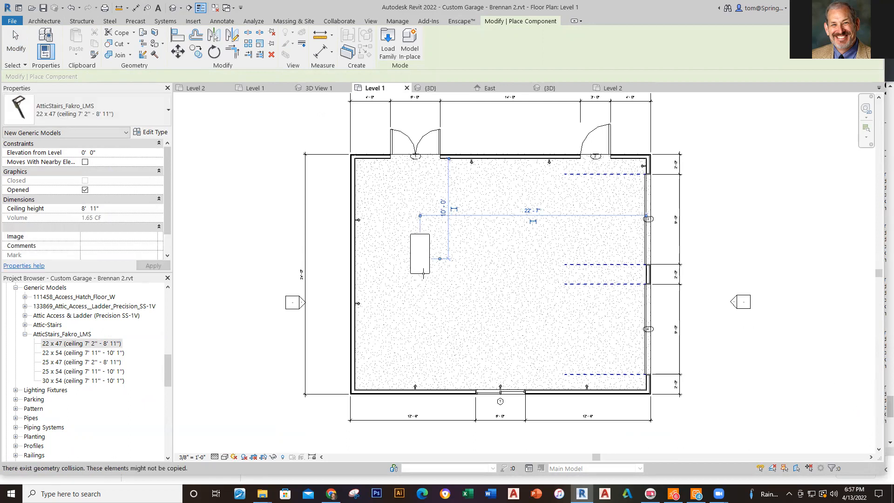
key(Escape)
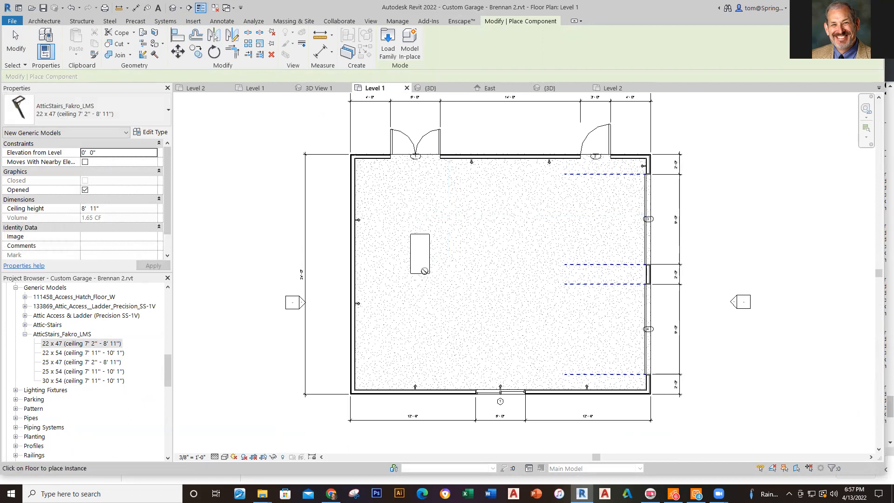
key(Escape)
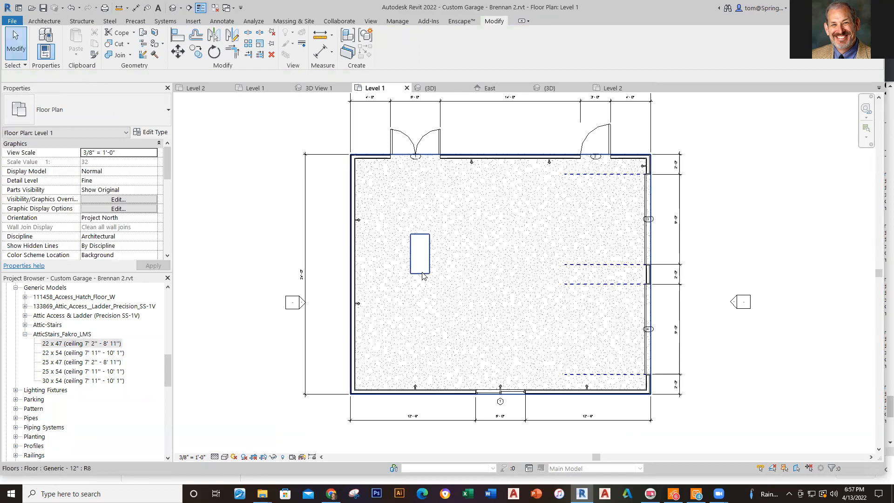
click(422, 276)
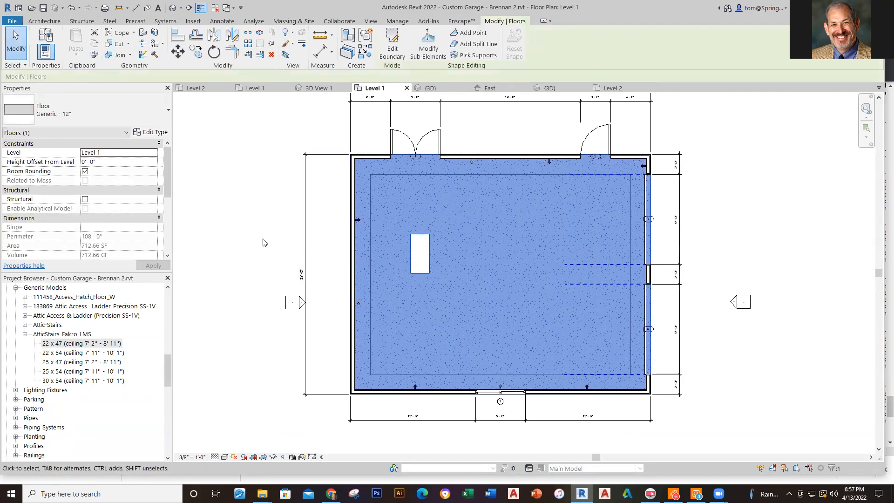
click(262, 242)
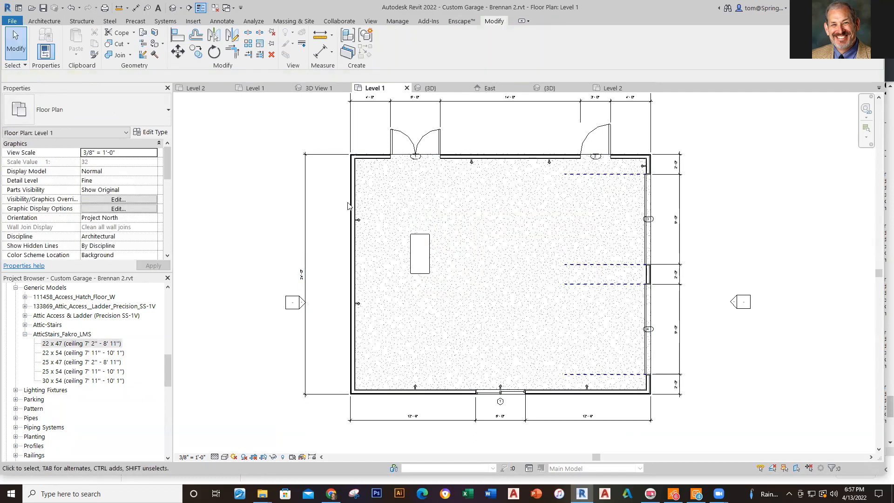
Look over the custom garage's Level 2 plan and compare the attic stair location in the master's Level 1 with the custom garage's Level 1
click(613, 88)
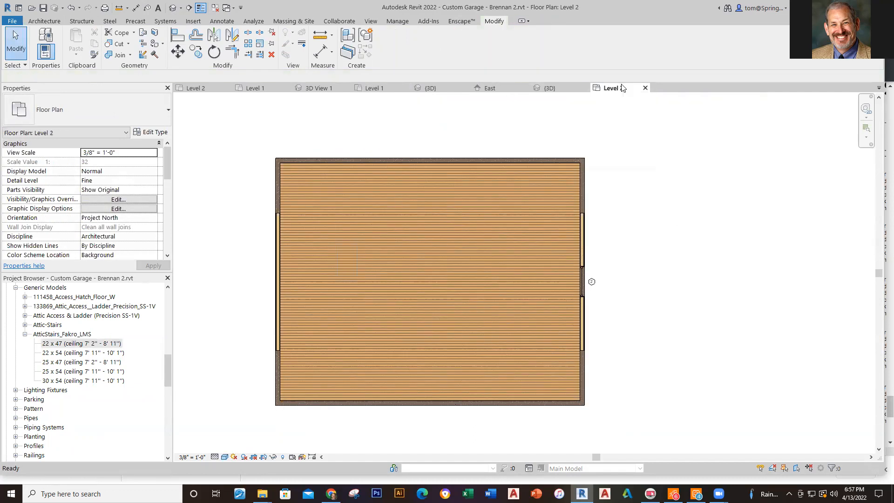
click(337, 269)
key(Escape)
click(258, 88)
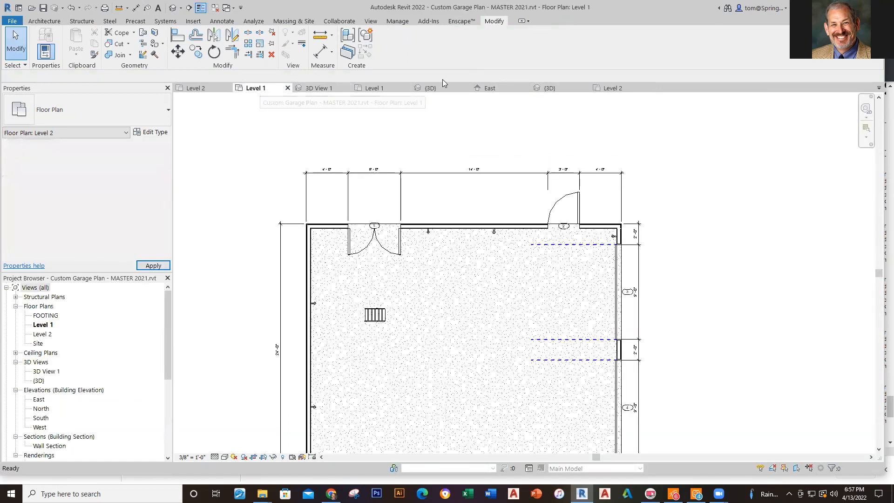
click(403, 86)
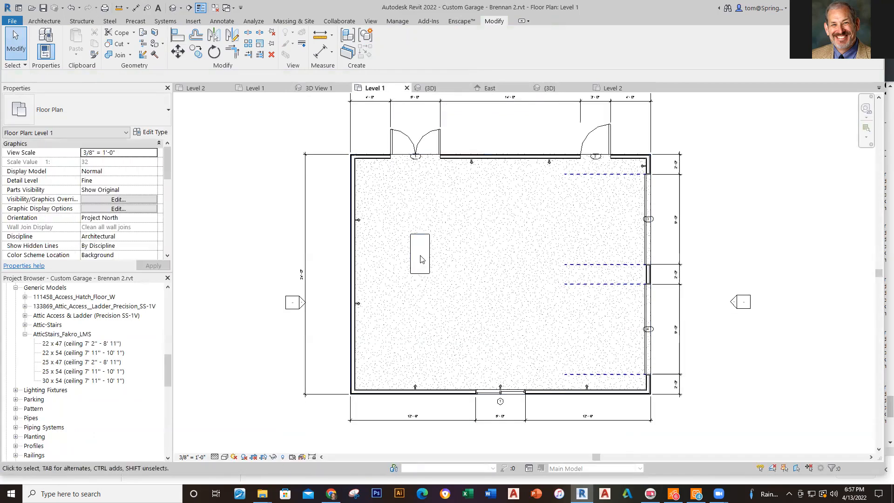
Inspect the opening cut in the Level 1 floor, and undo the attic stair placement
click(412, 260)
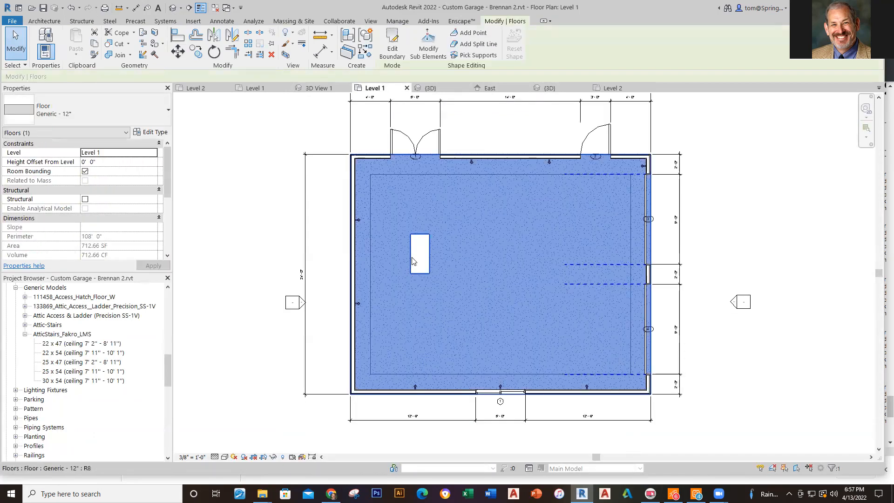
key(Escape)
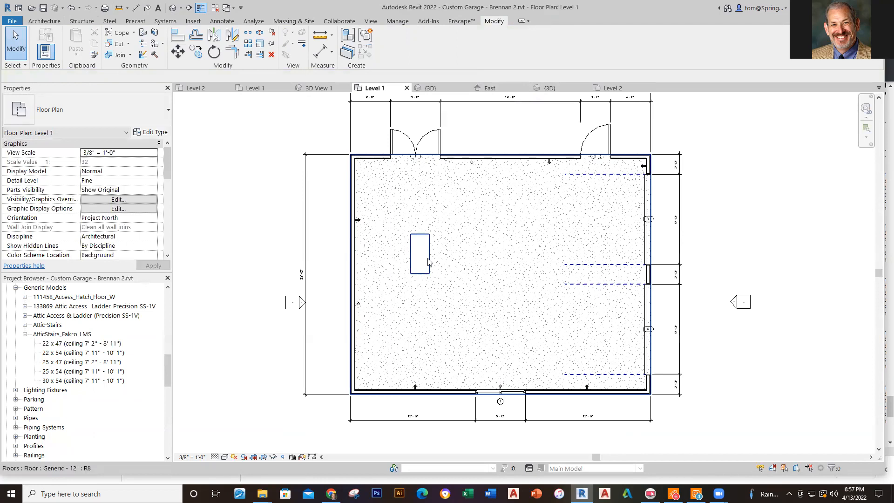
click(428, 261)
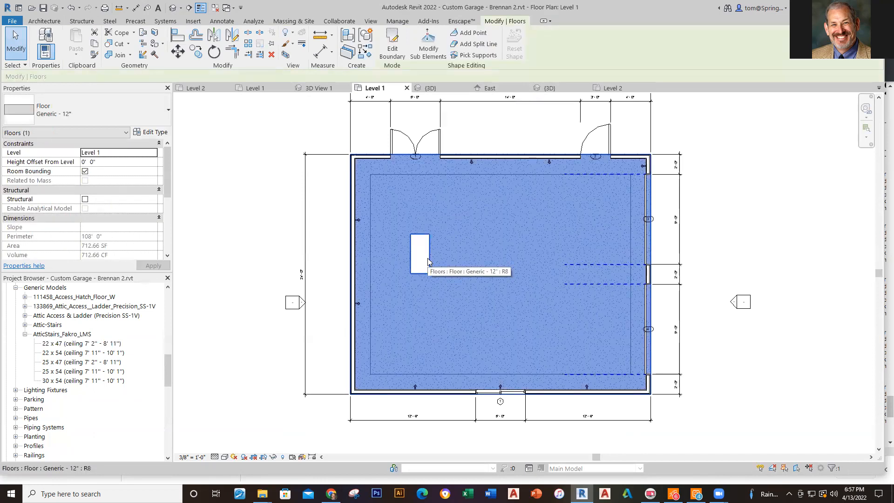
key(Escape)
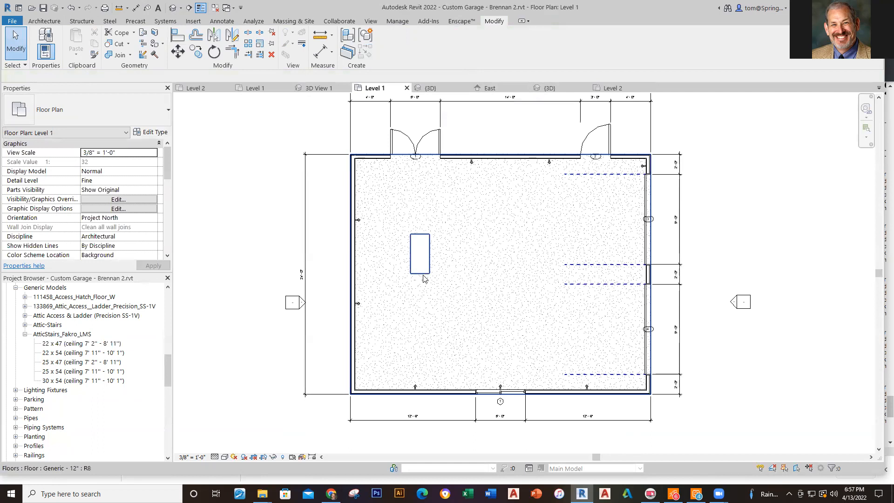
key(ctrl+z)
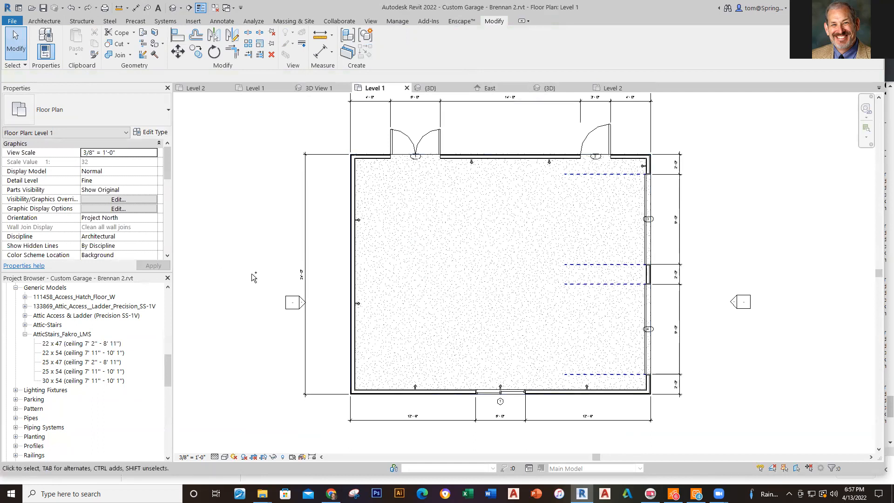
Place the 22 x 47 AtticStairs_Fakro_LMS attic stair on the custom garage's Level 2 floor, in the western half
key(ctrl+Tab)
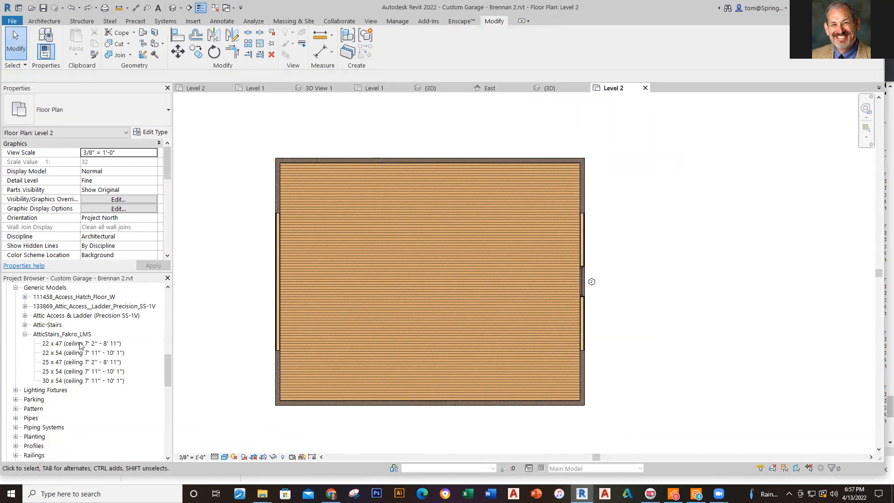
drag(72, 344, 346, 272)
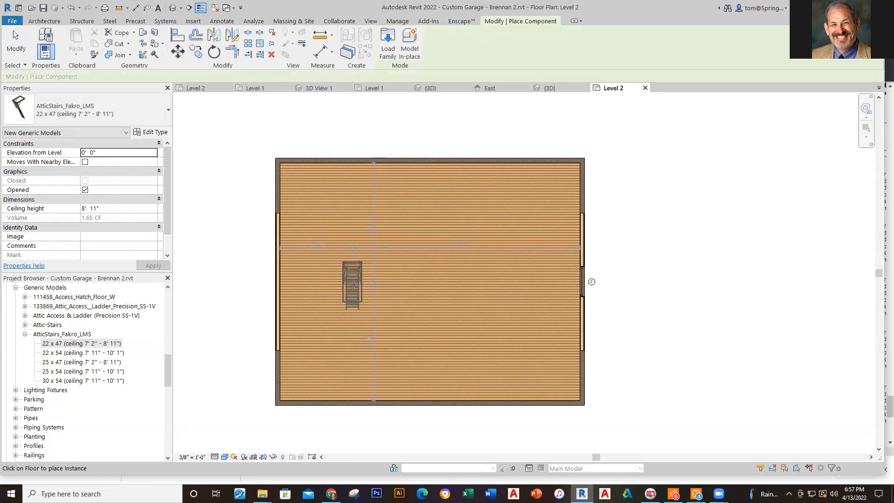
click(352, 284)
key(Escape)
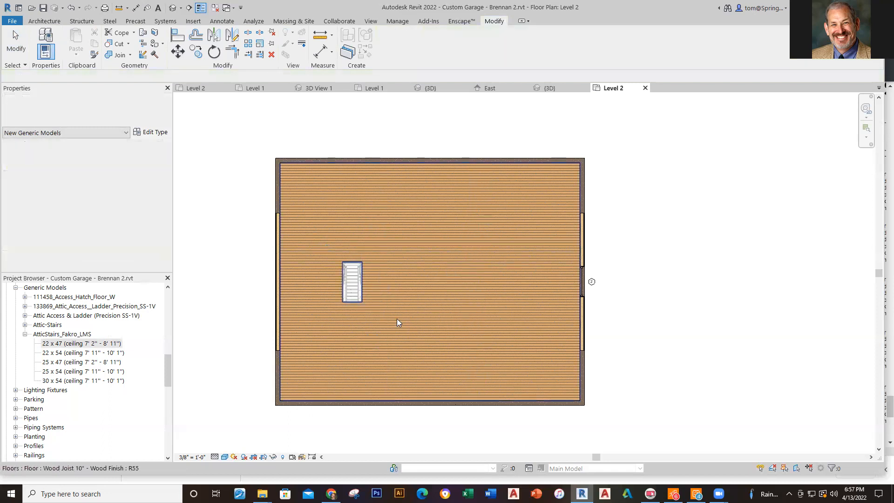
Try to select the placed attic stair by its edges in the Level 2 plan
click(359, 301)
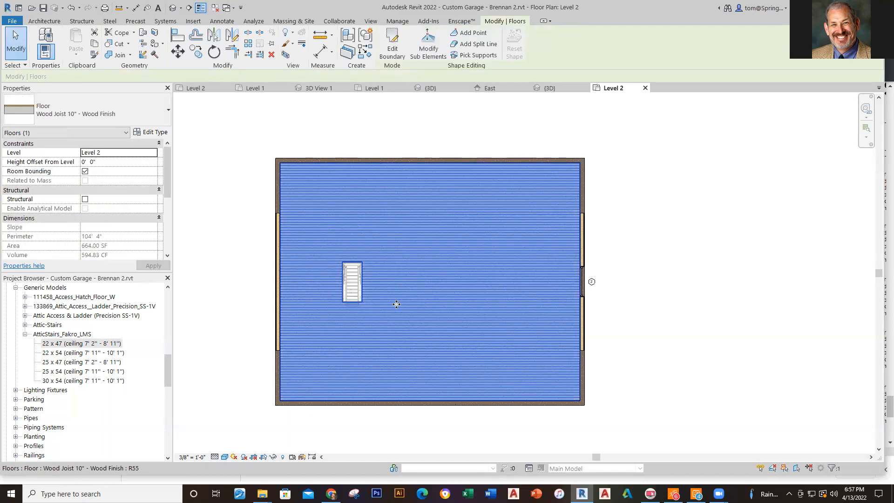
click(679, 323)
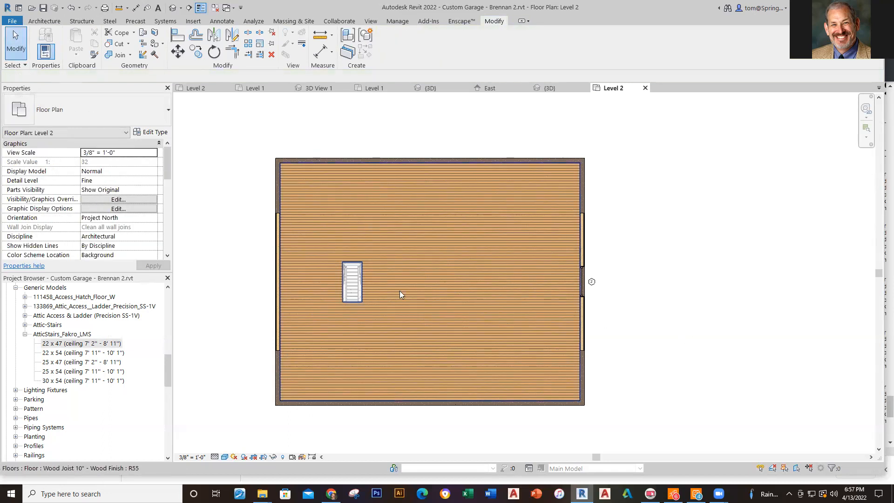
click(361, 277)
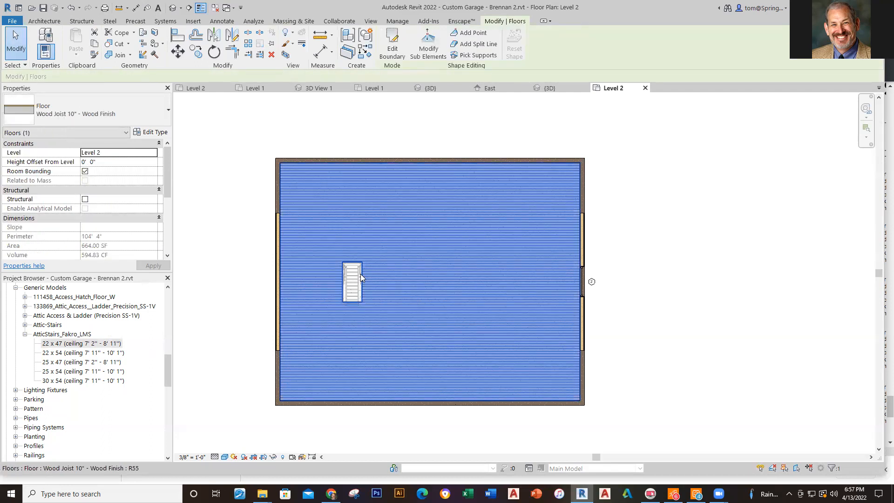
click(262, 272)
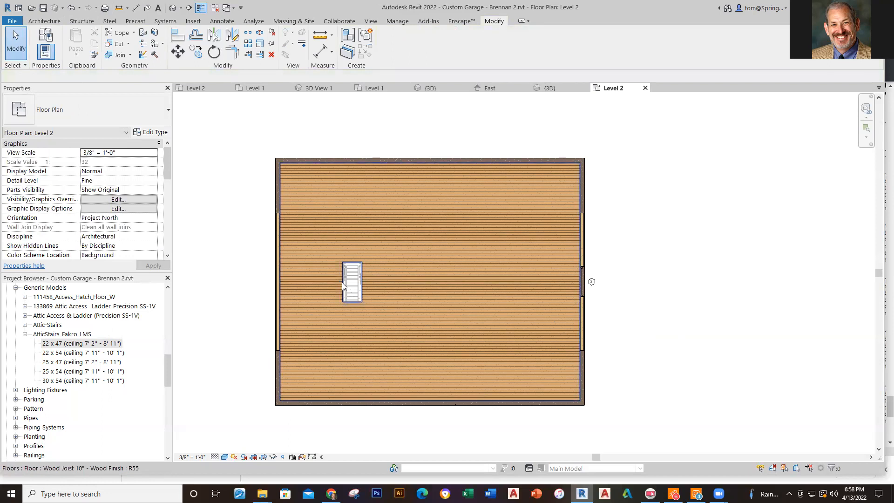
click(342, 285)
click(265, 286)
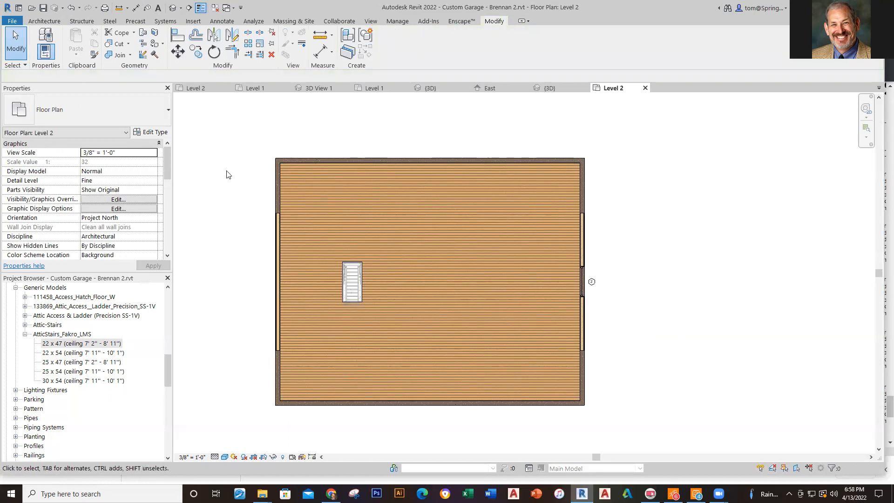
In the custom garage's Level 1 plan, rotate the attic stair a quarter turn and move it to about 5'-0" from the west wall
click(374, 87)
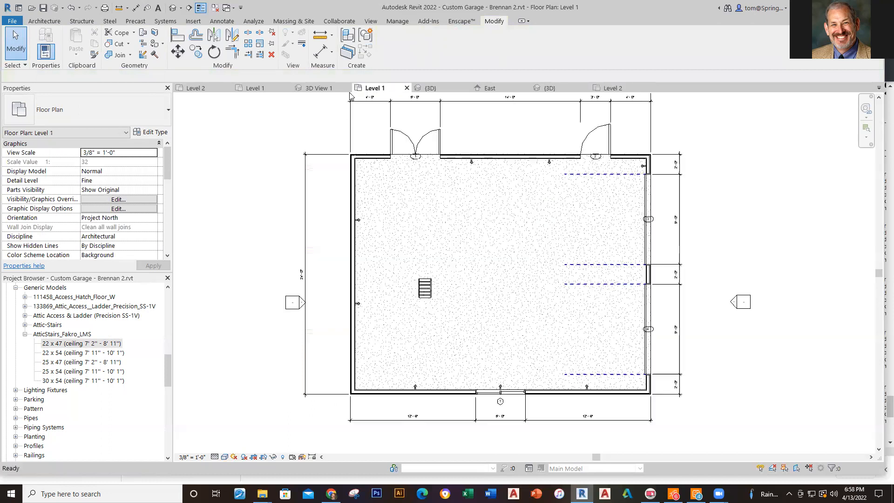
click(415, 286)
key(space)
drag(434, 279, 417, 262)
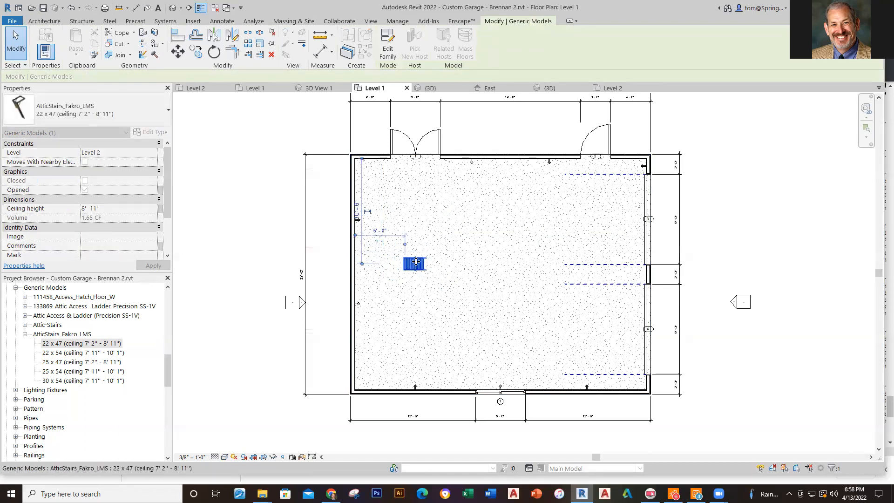
click(469, 305)
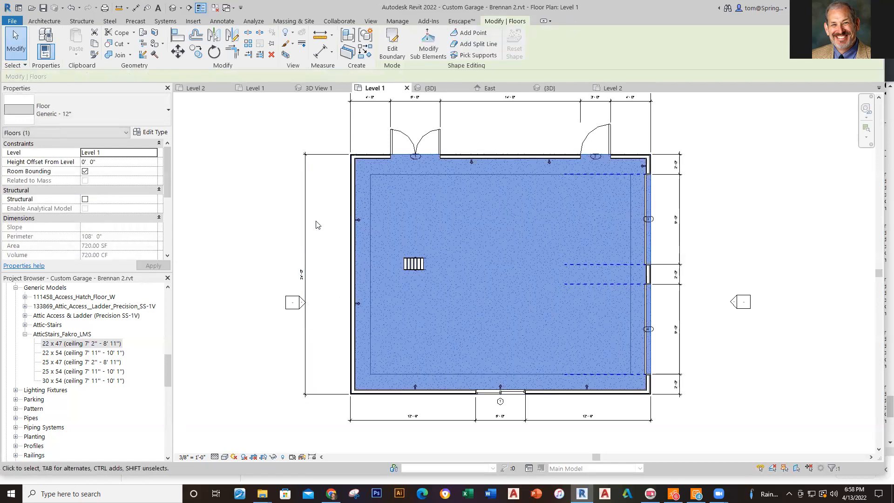
click(278, 225)
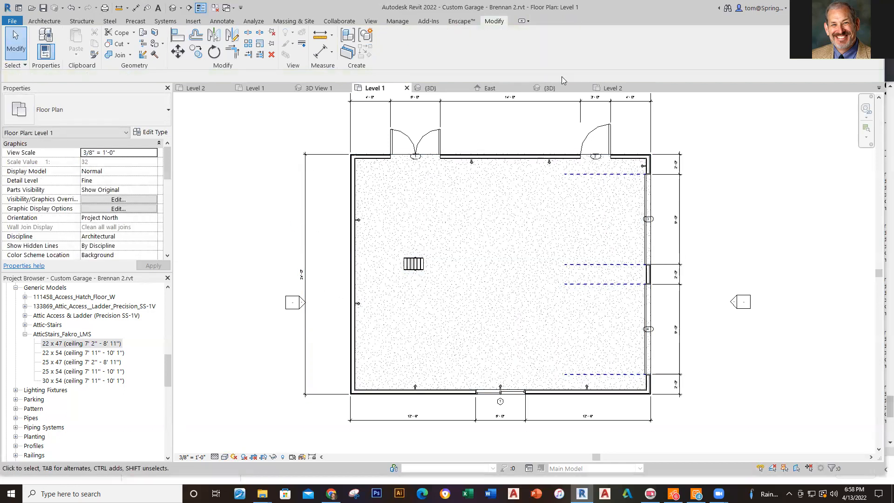
In the Level 1 plan, shift the attic stair to about 6'-4" from the west wall and 11'-8" from the north wall
click(611, 88)
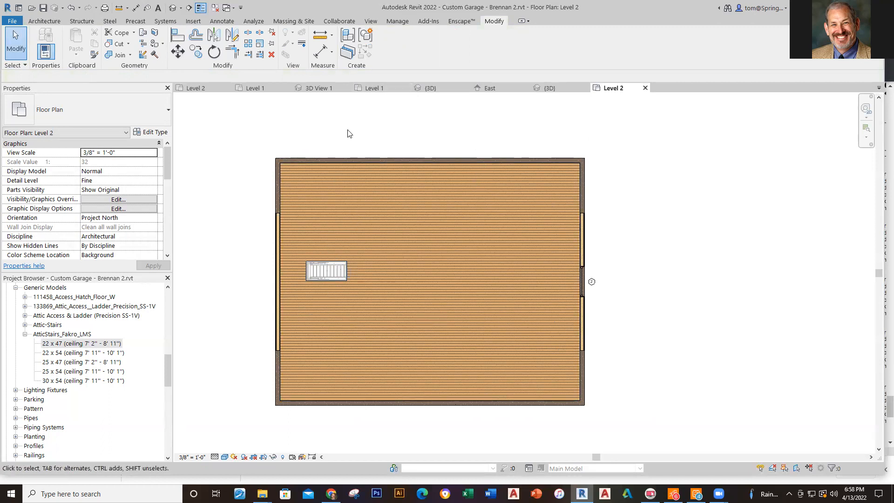
click(377, 88)
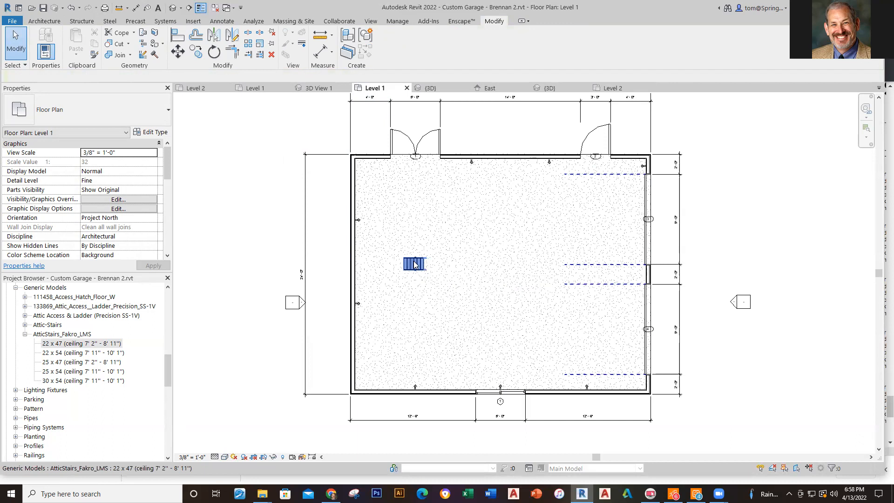
click(615, 88)
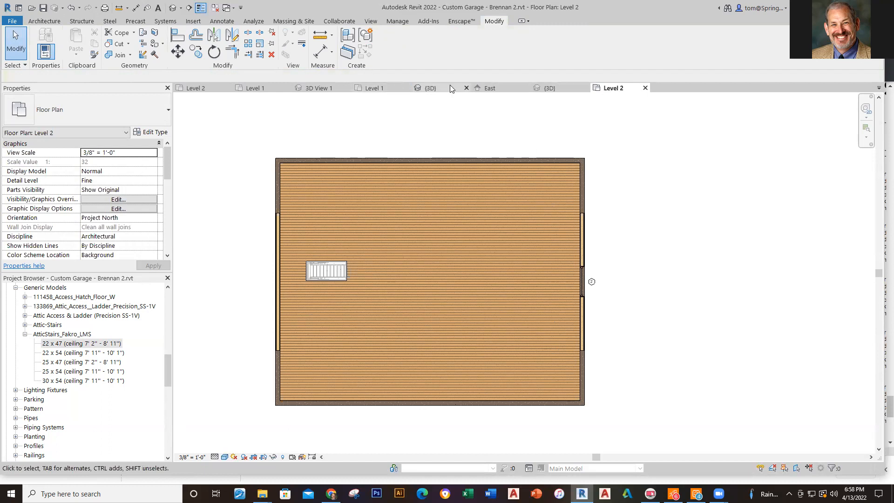
click(375, 88)
click(417, 263)
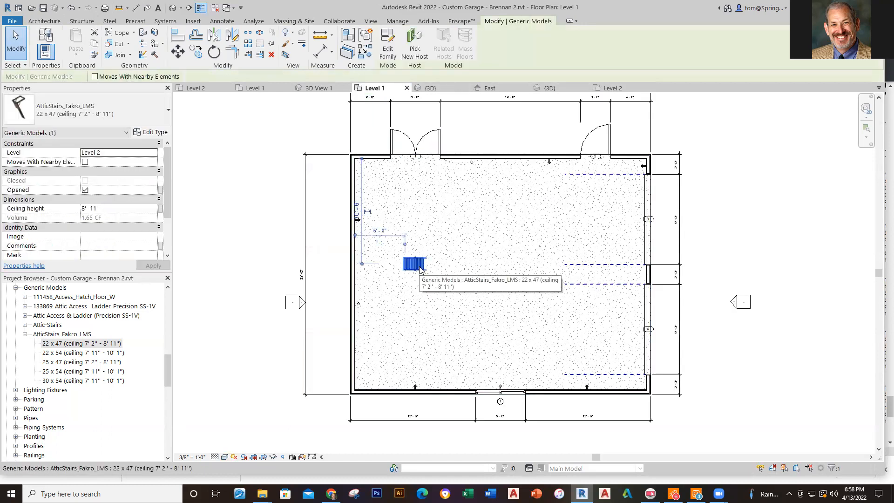
drag(408, 263, 419, 266)
key(Down)
key(Down)
key(Down)
key(Down)
key(Down)
key(Right)
key(Right)
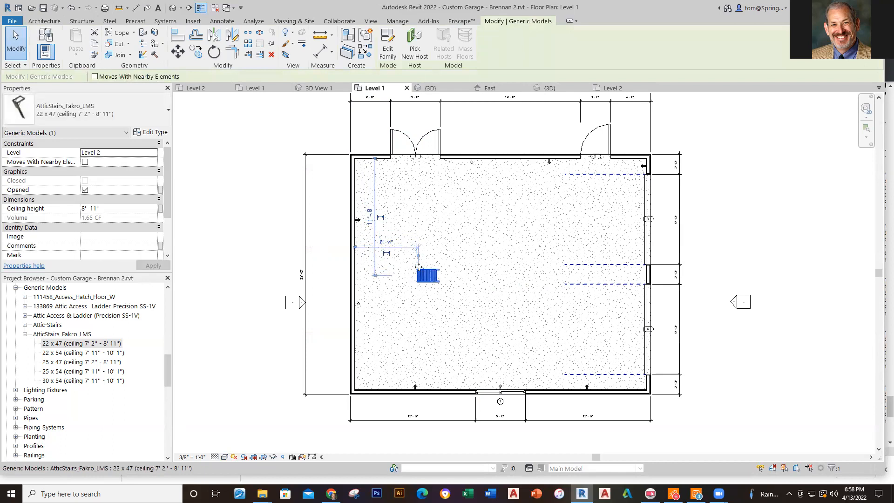
key(Escape)
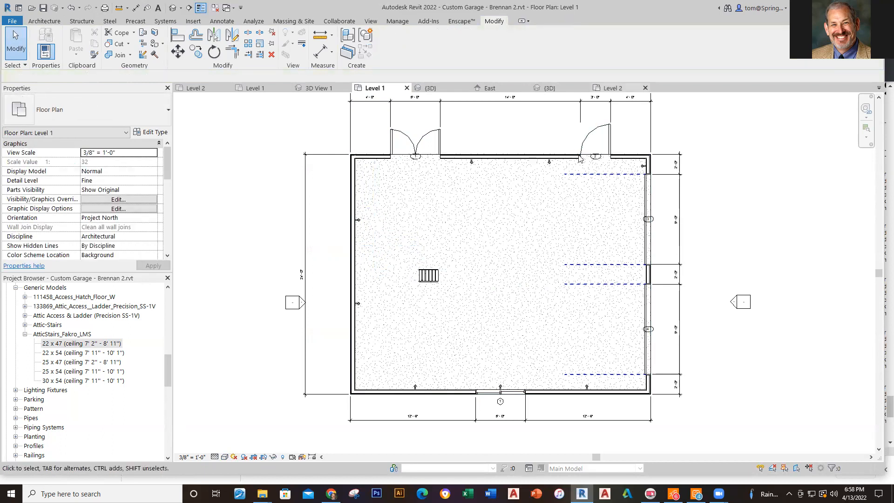
Show the whole garage in the 3D view with the Consistent Colors visual style
click(613, 88)
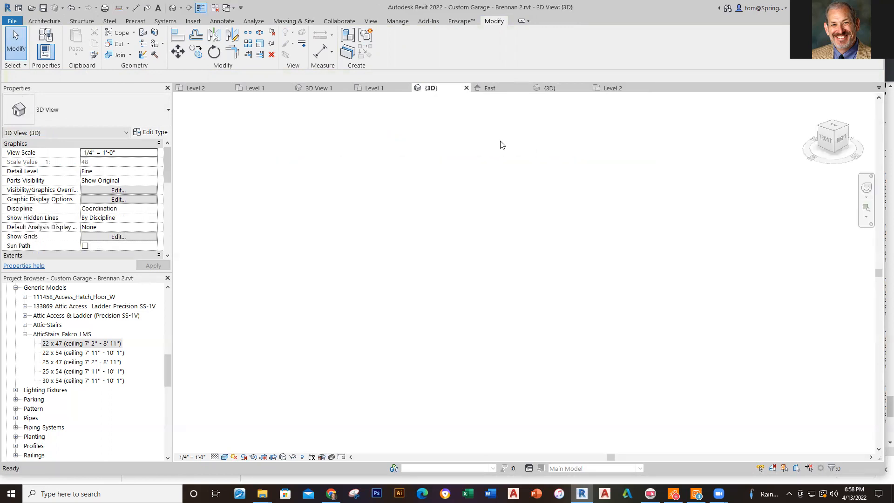
scroll(525, 205, down, 1)
scroll(635, 223, down, 1)
shift+middle_drag(675, 275, 643, 276)
scroll(623, 284, up, 3)
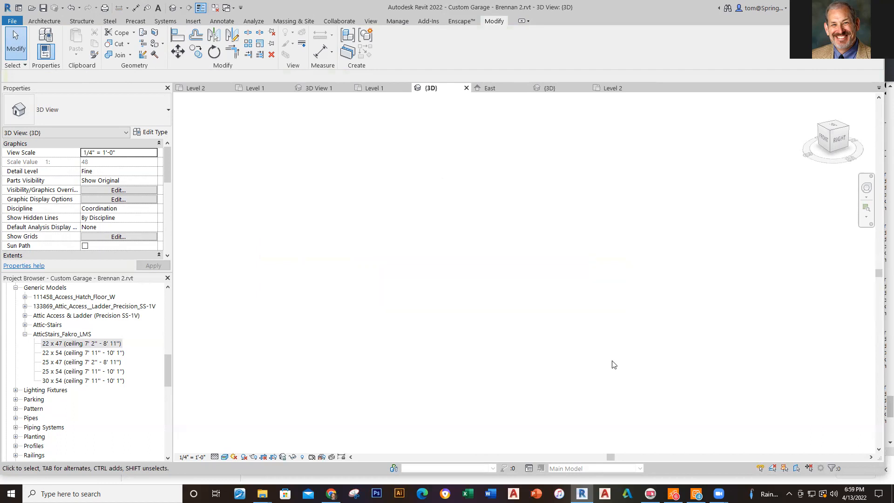
shift+middle_drag(614, 363, 597, 348)
scroll(624, 356, up, 2)
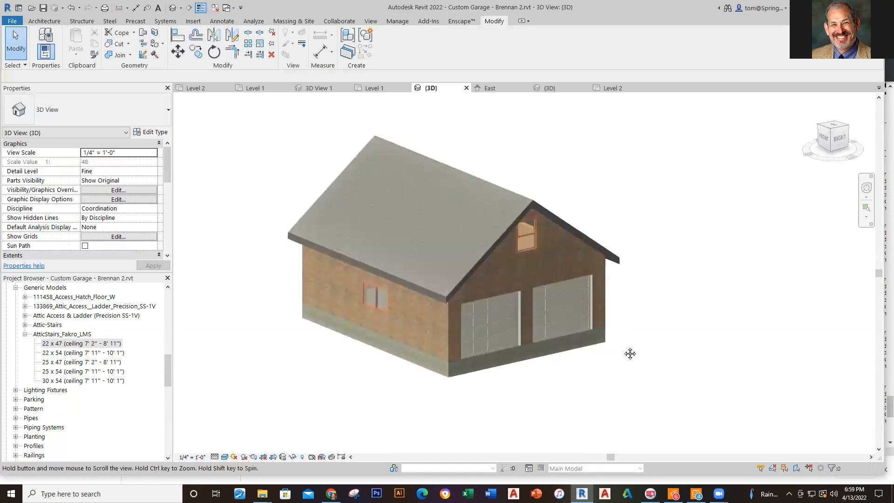
click(225, 456)
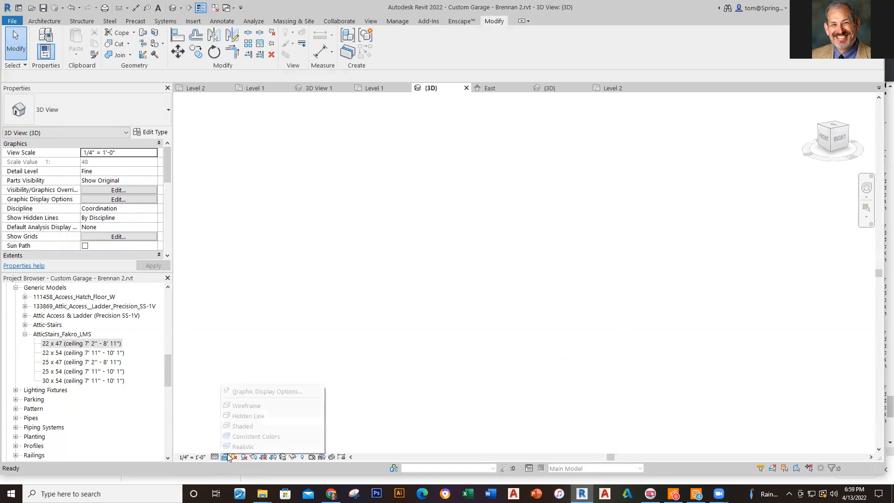
click(249, 438)
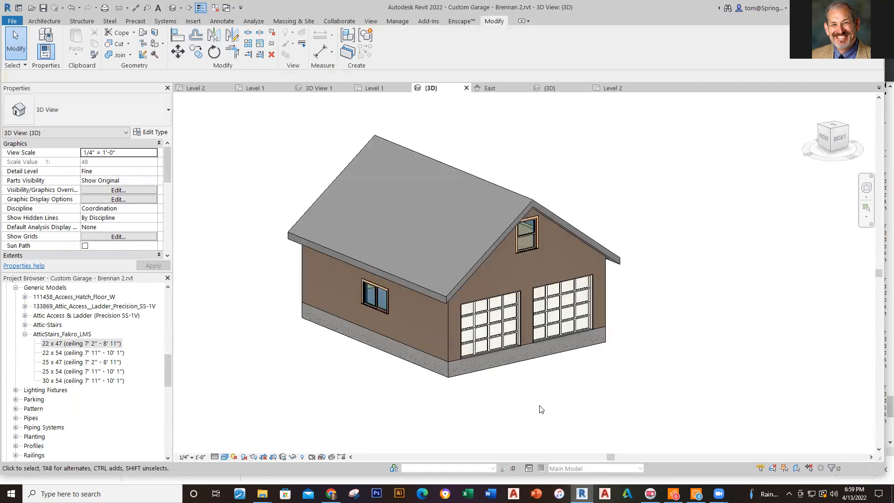
middle_drag(718, 361, 732, 359)
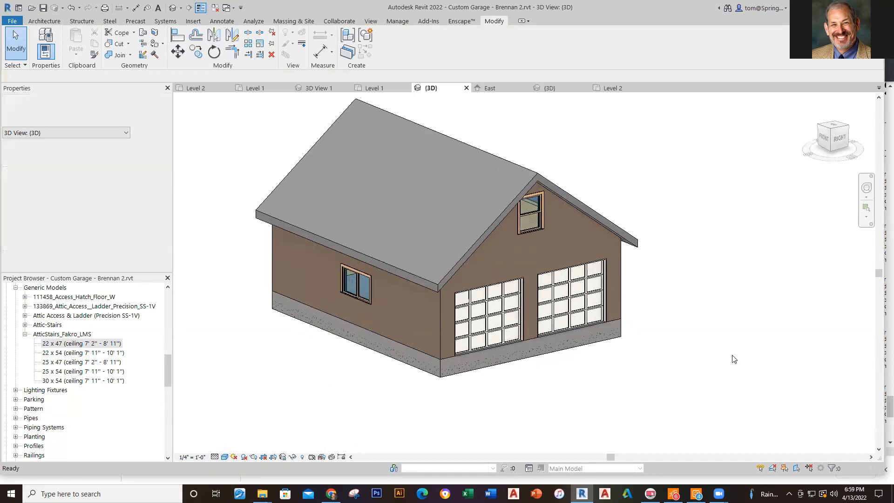
Cut the 3D model open with a section box pulled in past the garage door wall, and inspect the attic stair and its floor opening
drag(167, 151, 165, 191)
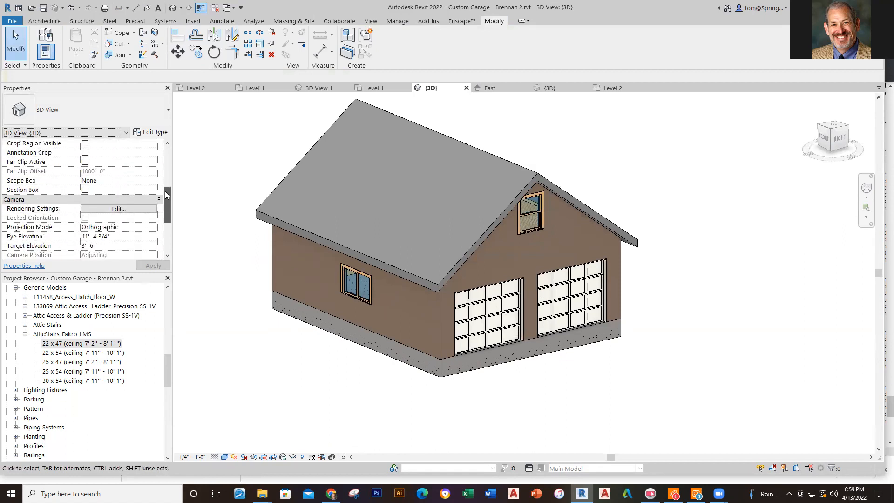
click(85, 190)
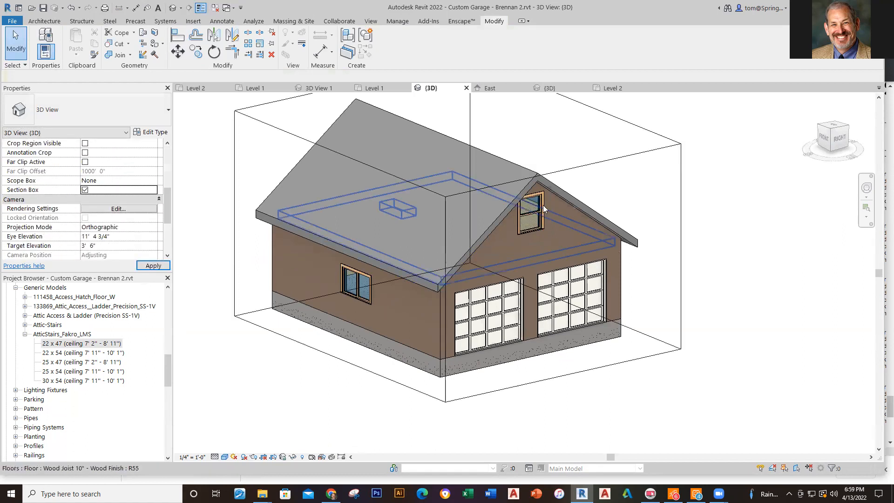
click(681, 219)
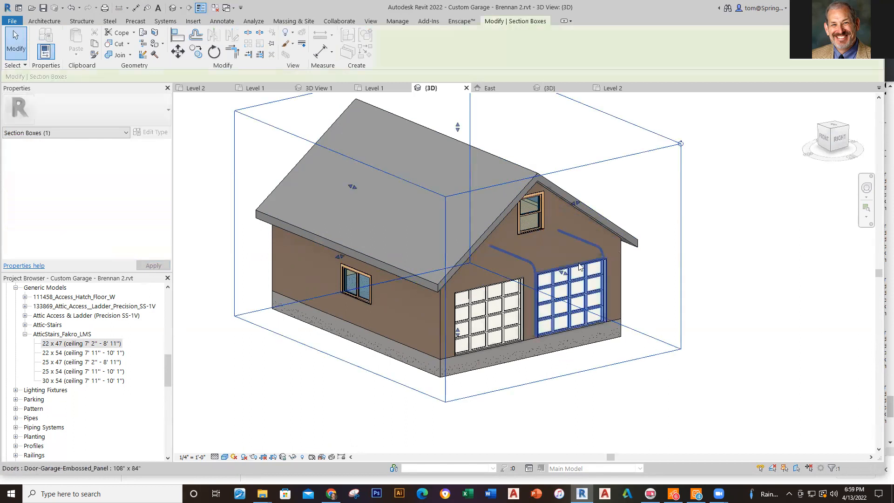
drag(563, 273, 500, 247)
click(650, 328)
shift+middle_drag(600, 380, 573, 389)
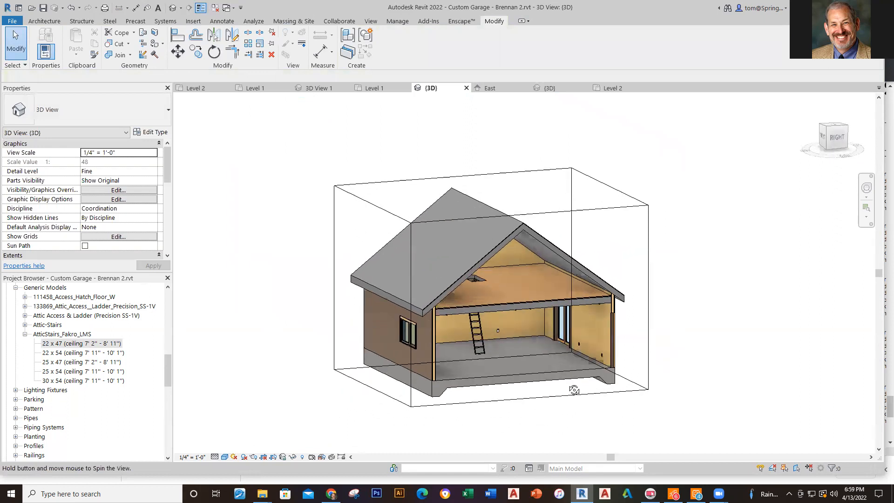
scroll(503, 331, up, 4)
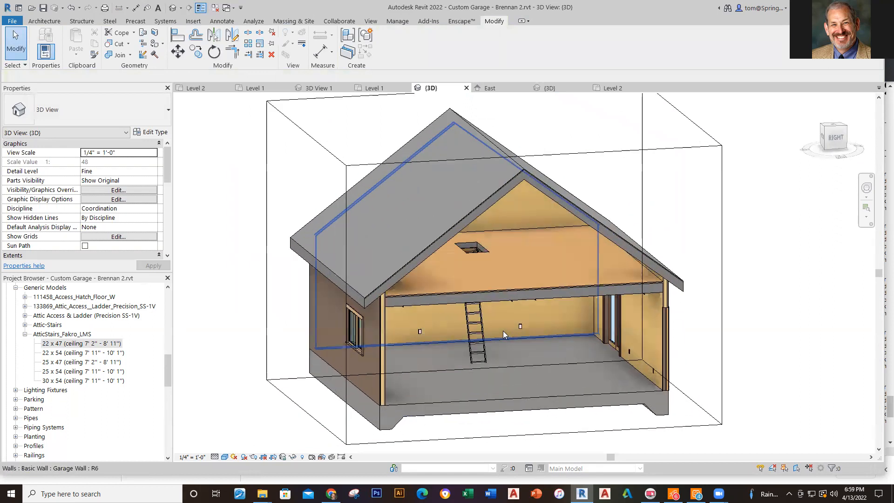
shift+middle_drag(502, 330, 511, 311)
scroll(599, 336, down, 4)
shift+middle_drag(578, 338, 634, 378)
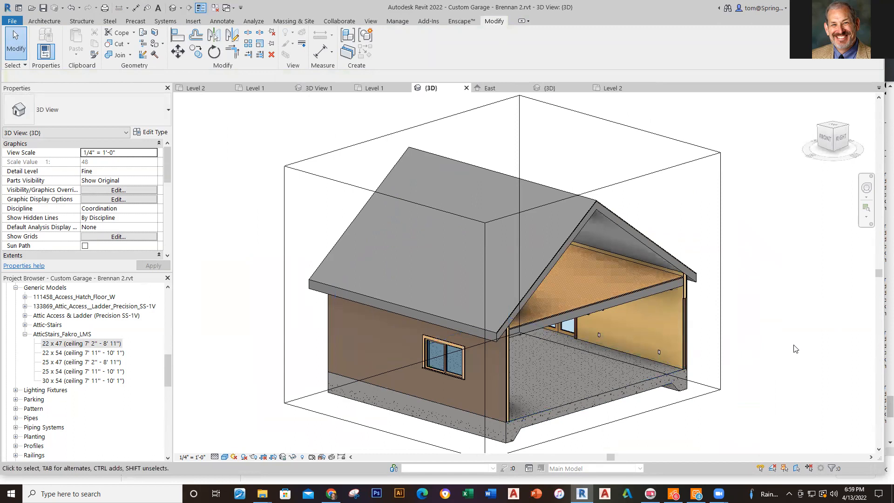
Turn off the 3D view's section box and save the garage project
drag(167, 160, 167, 195)
click(85, 208)
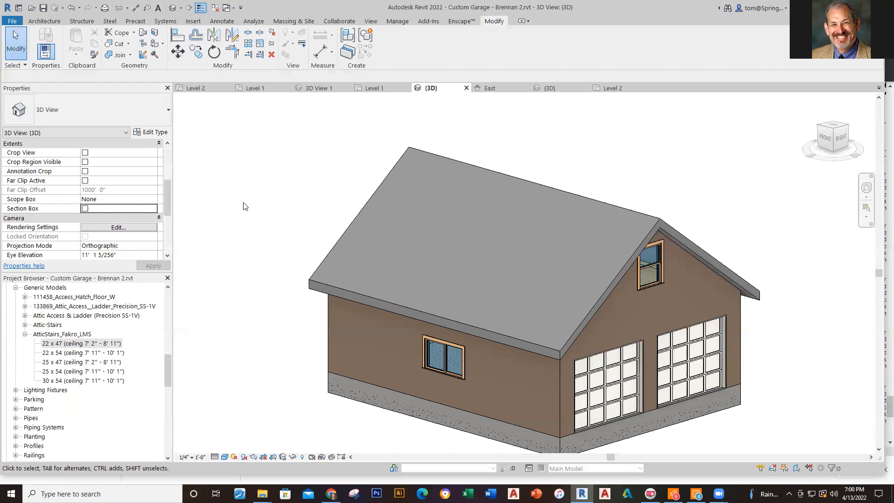
click(573, 343)
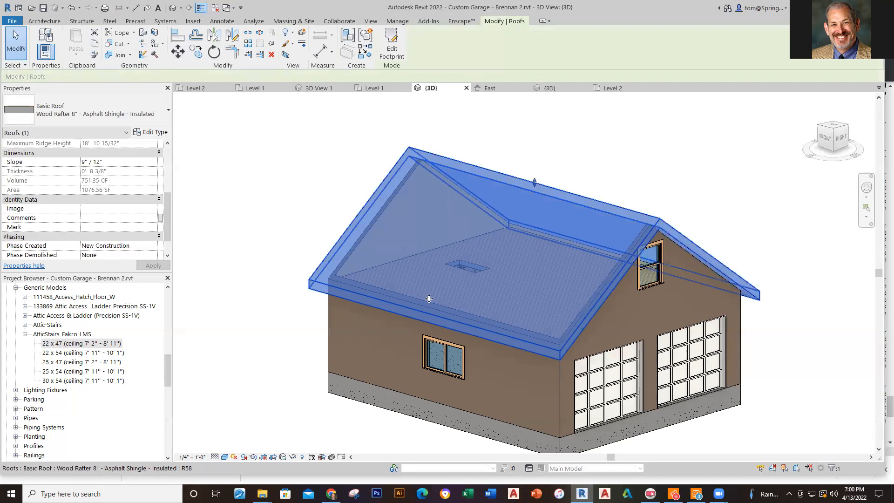
click(280, 280)
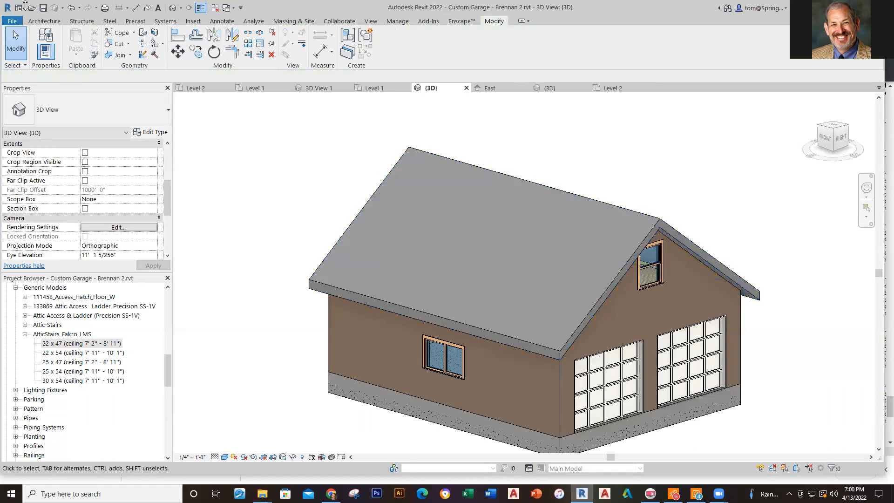
click(42, 8)
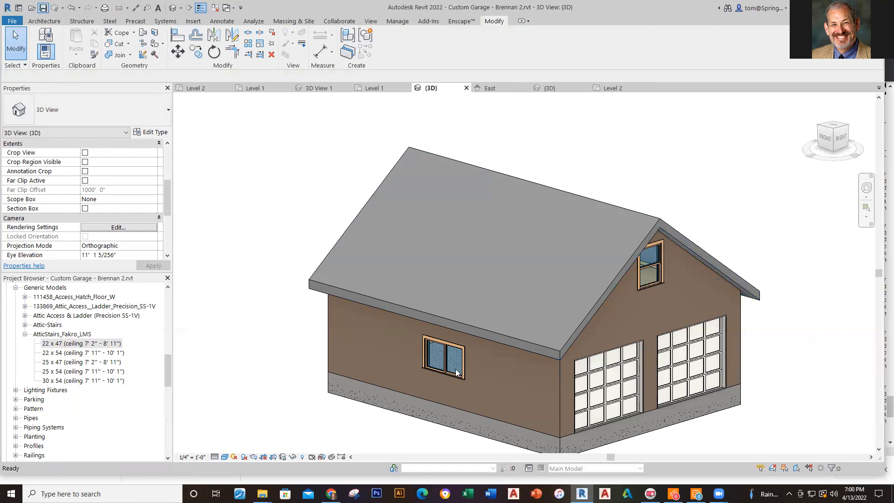
Set the 3D view's visual style to Realistic and frame the whole garage from its front-right corner
click(226, 457)
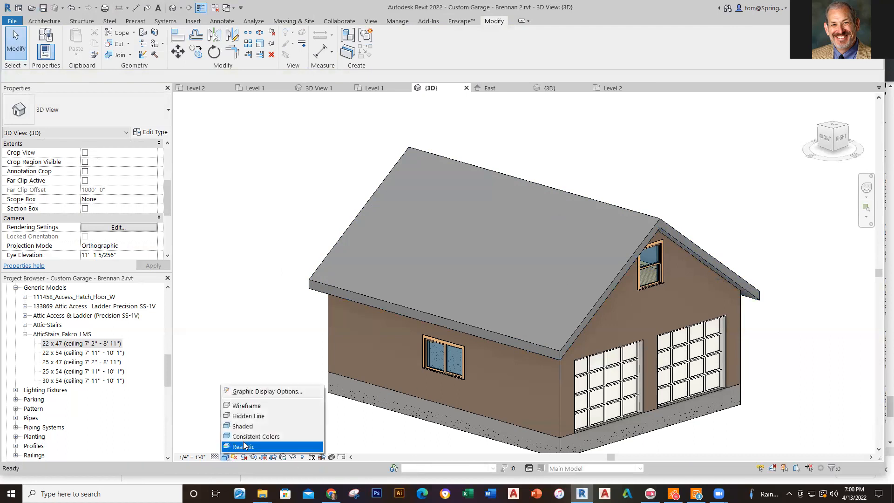
click(243, 447)
scroll(744, 359, down, 2)
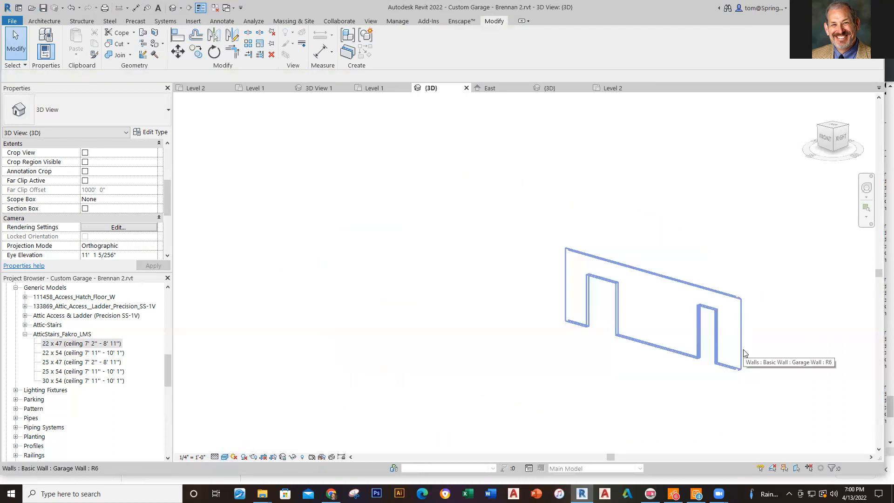
middle_drag(763, 413, 627, 381)
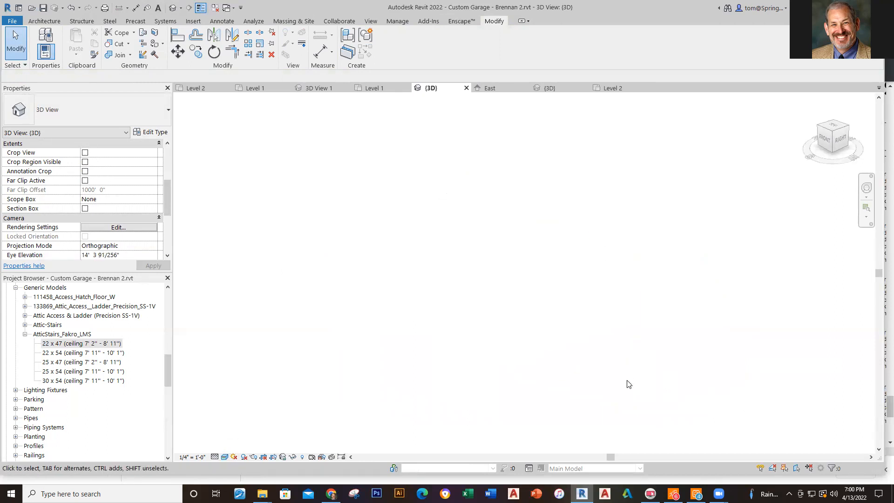
scroll(627, 339, up, 1)
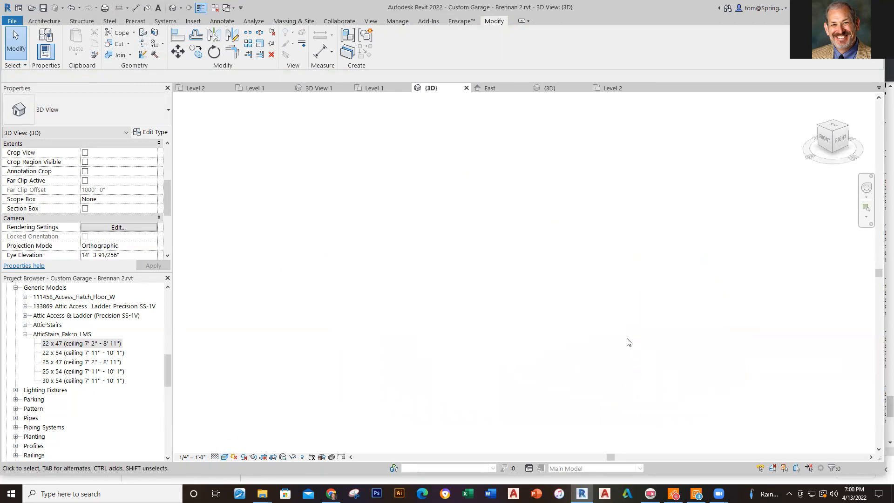